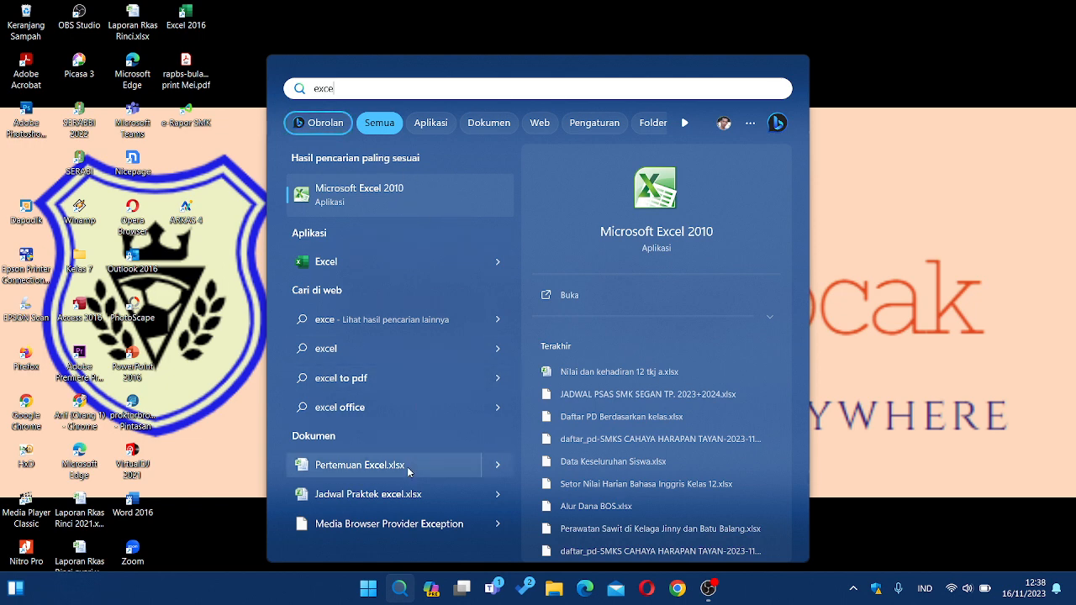
Step: Search Windows for "excel" and launch Microsoft Excel 2010
click(400, 588)
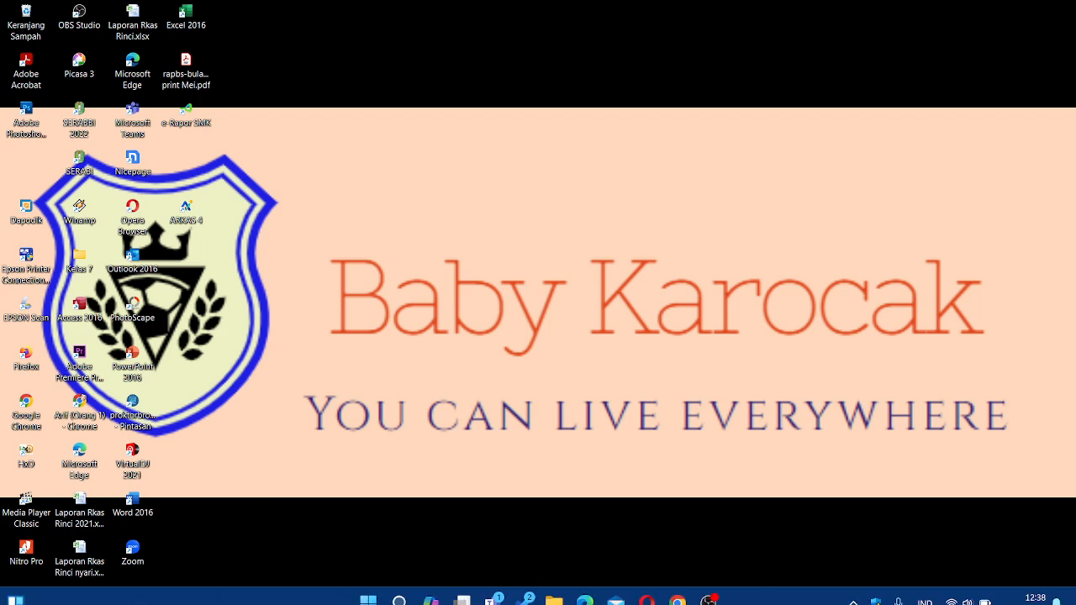
click(400, 588)
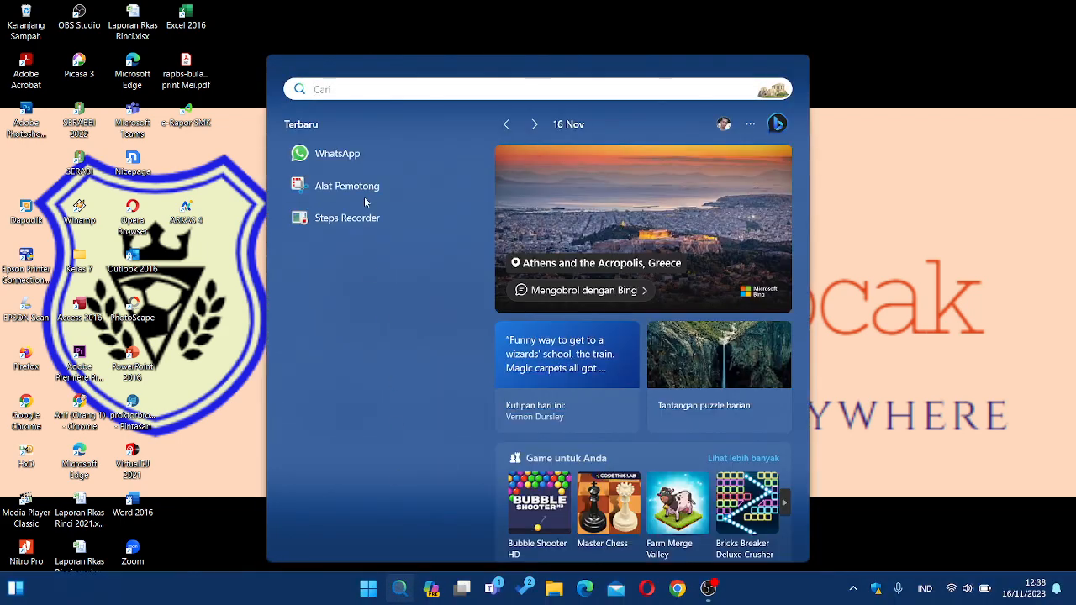
click(364, 96)
text(excel)
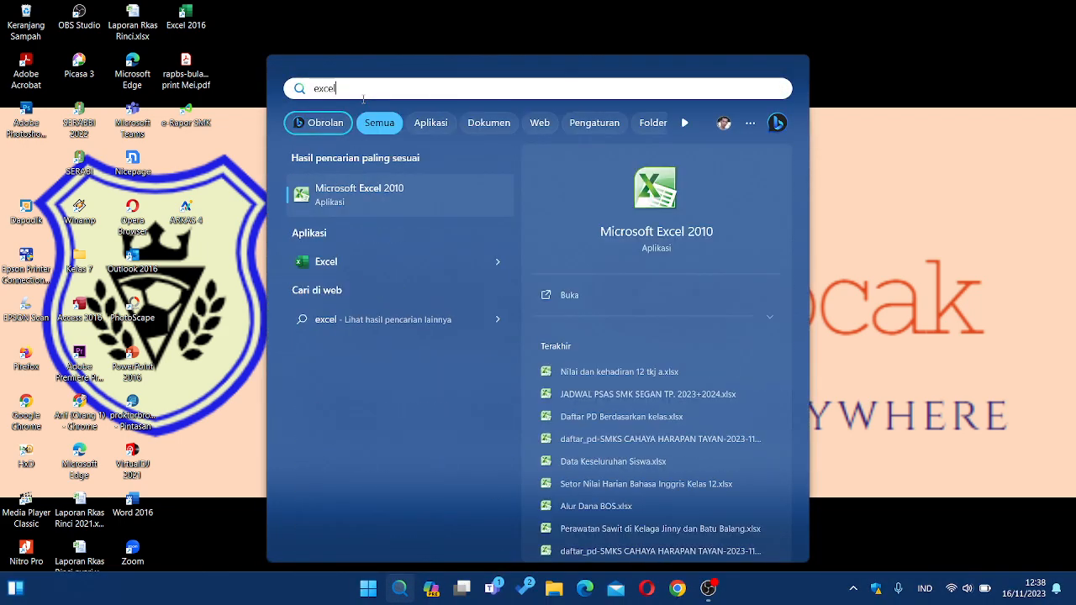
click(415, 205)
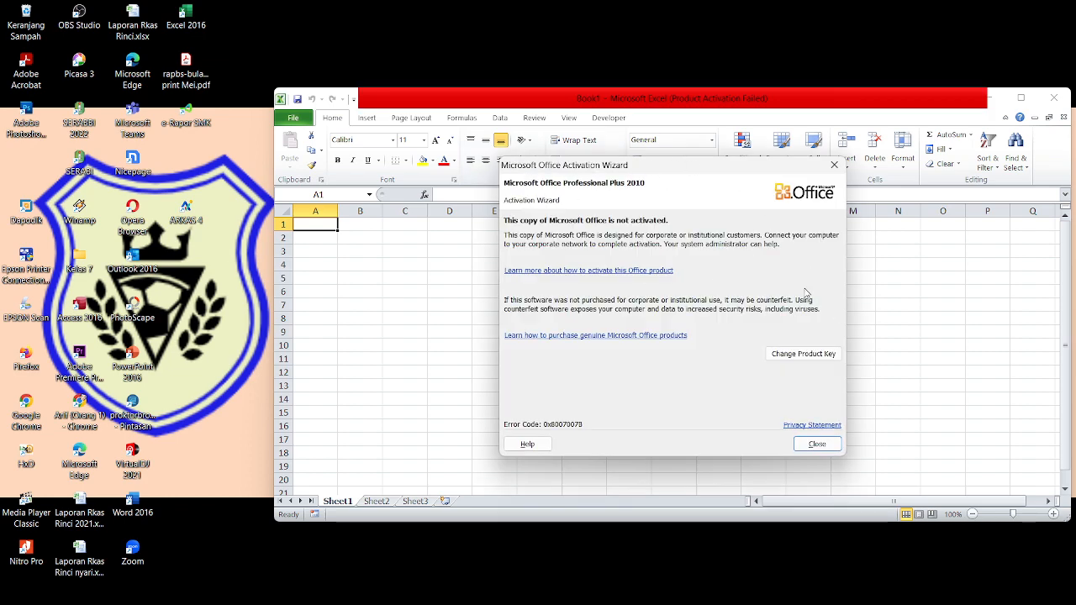
Step: Dismiss the Office Activation Wizard and maximize the blank workbook window, leaving cell F5 selected
click(817, 444)
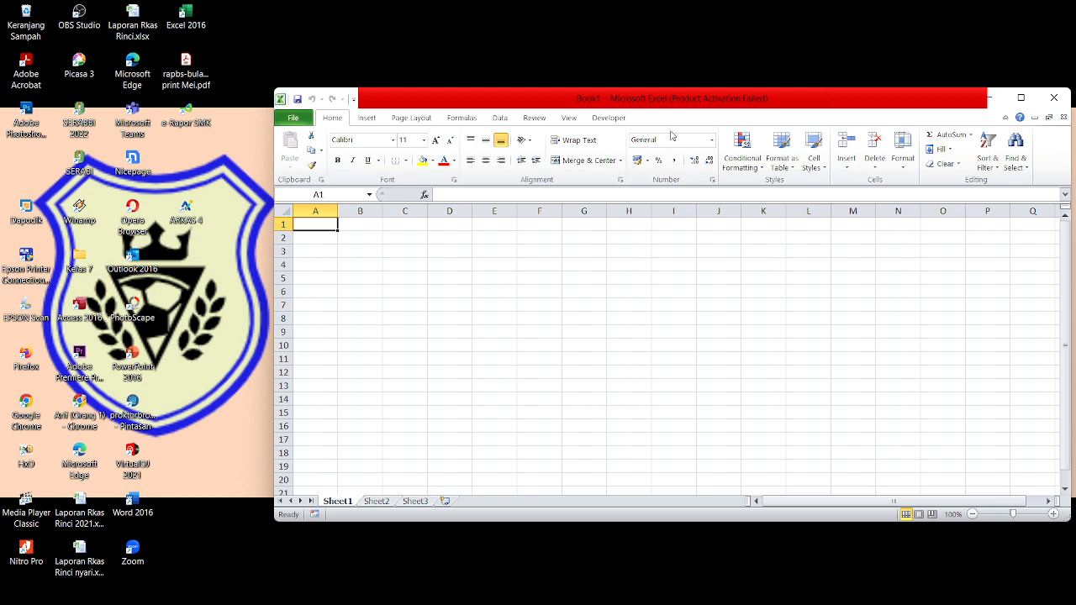
click(668, 275)
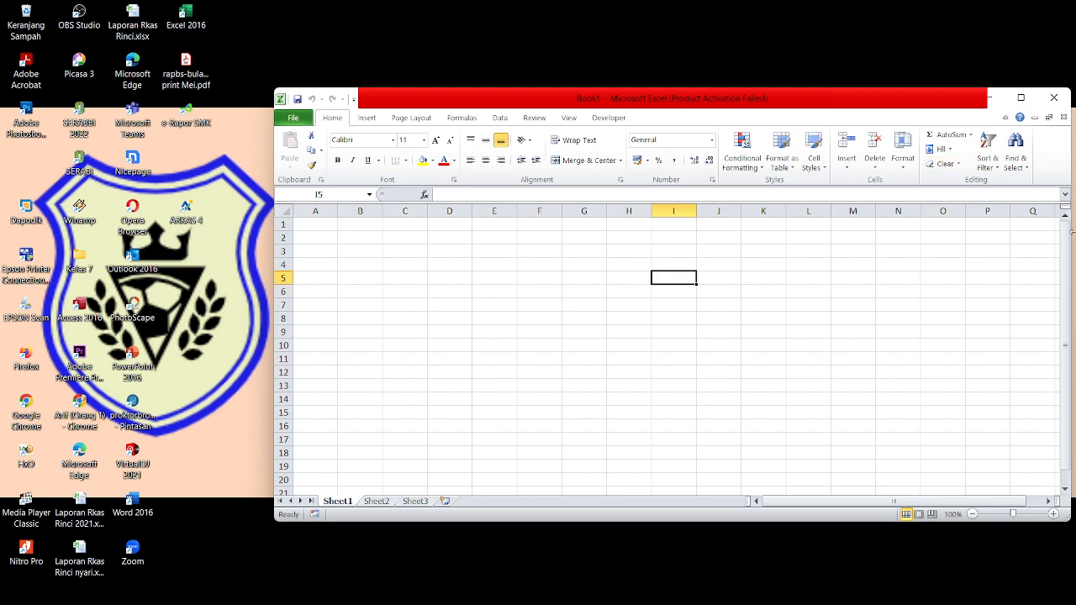
click(1023, 98)
click(264, 188)
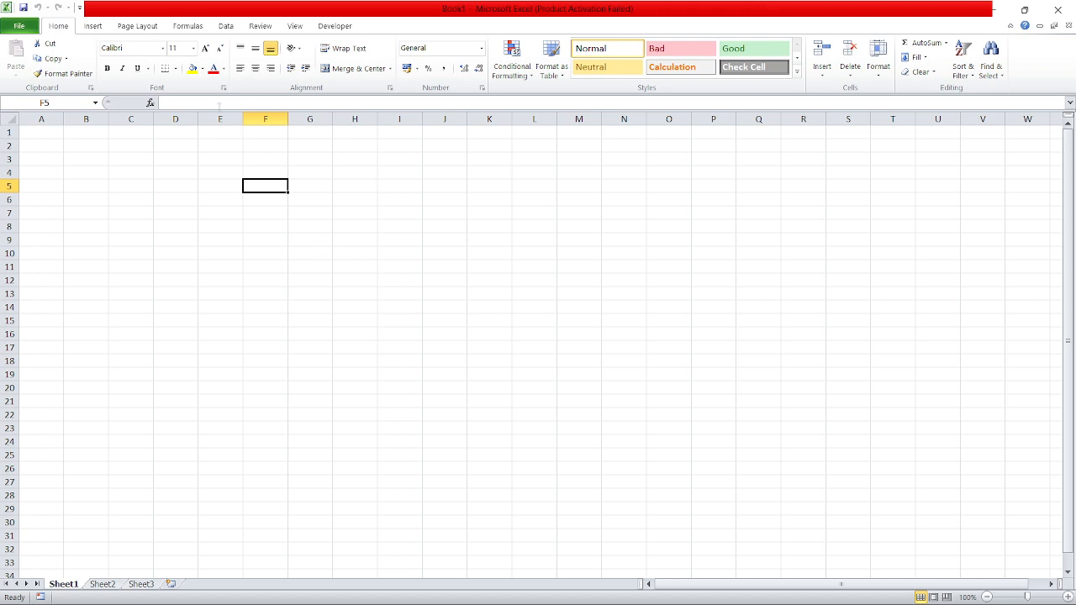
click(344, 187)
click(276, 185)
Step: Look briefly through the Insert, Page Layout, Formulas, Data, Review, View and Developer command sets
click(90, 27)
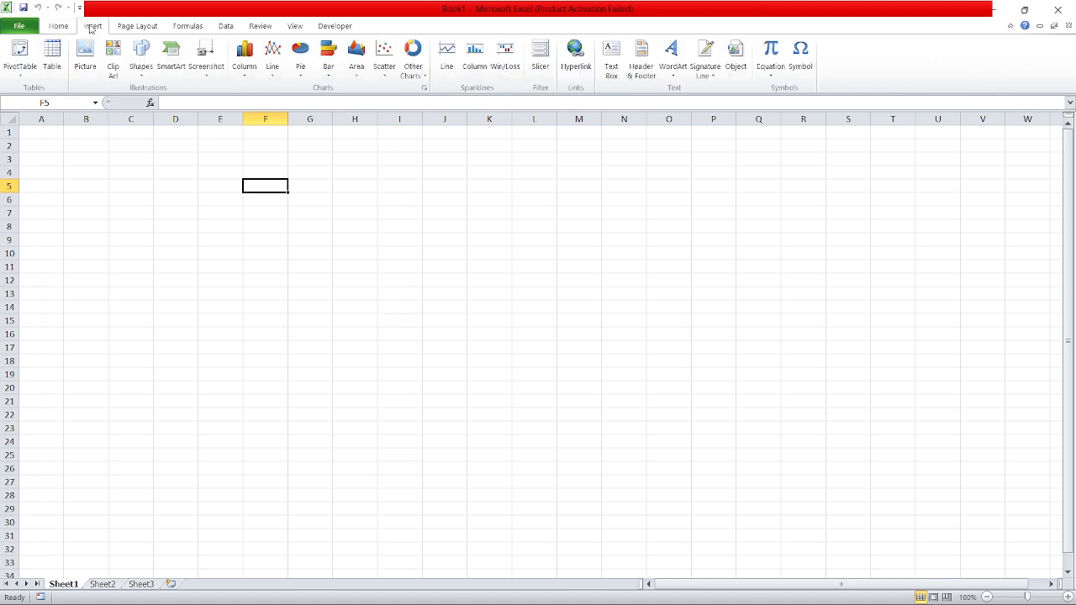
click(145, 30)
click(209, 32)
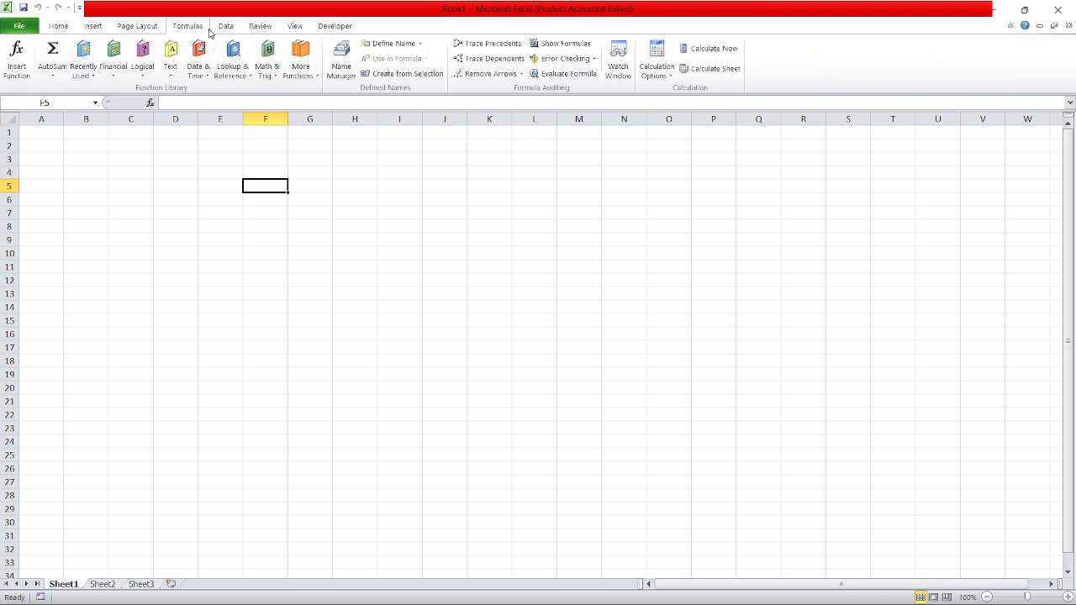
click(235, 32)
click(260, 31)
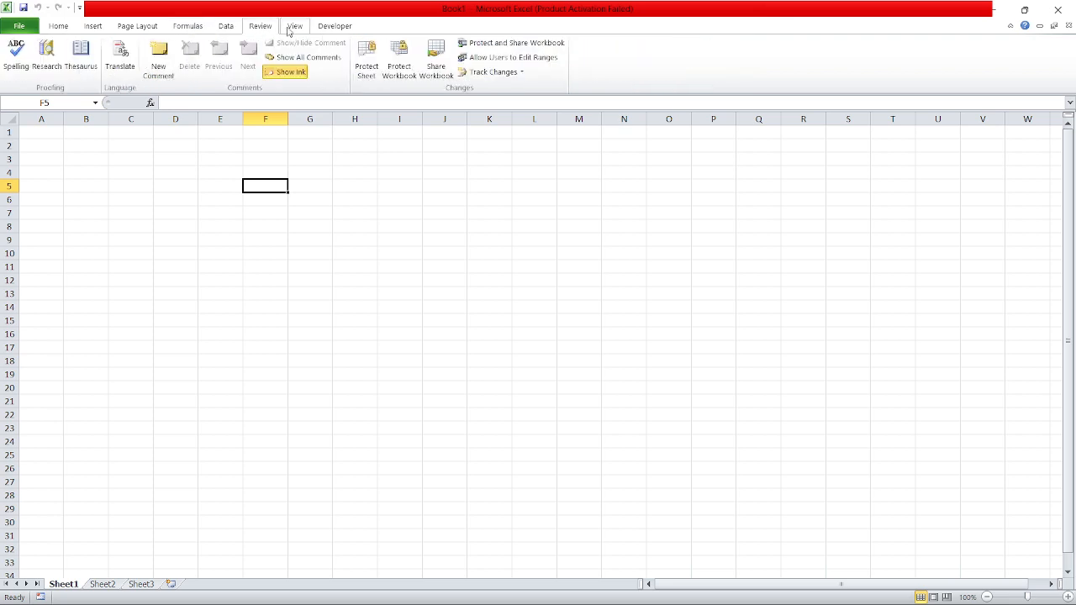
click(290, 31)
click(351, 34)
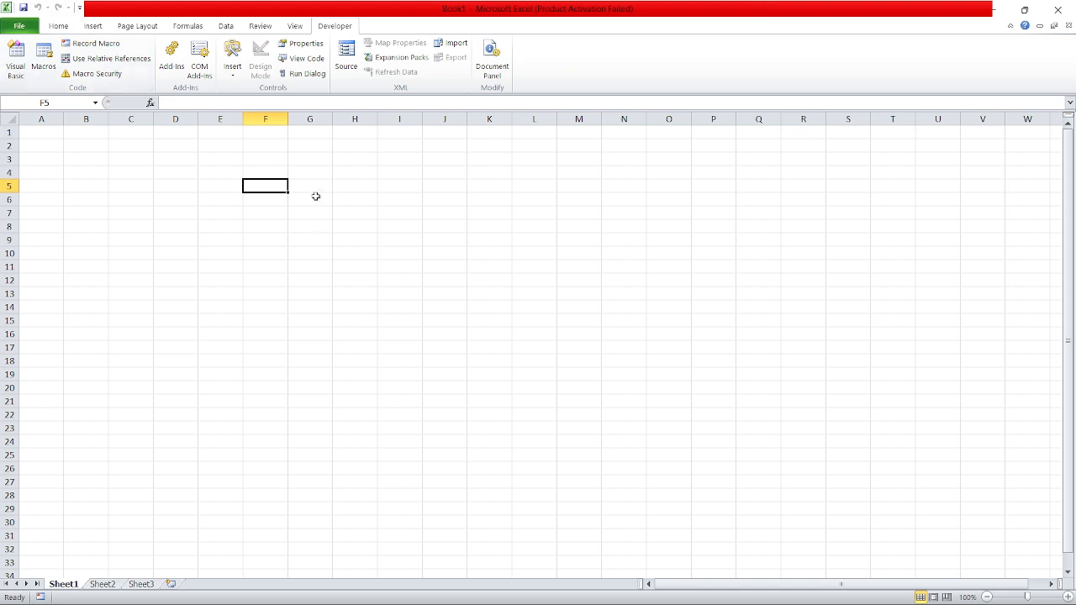
click(126, 186)
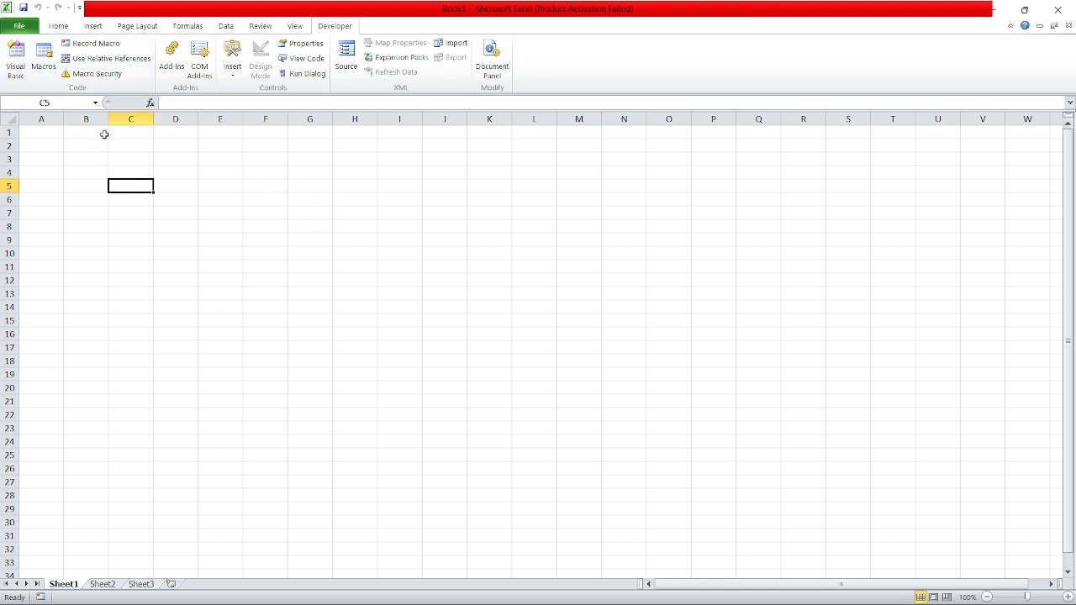
Step: Examine the Home, Insert, Page Layout, Formulas and Data commands one set after another
click(59, 27)
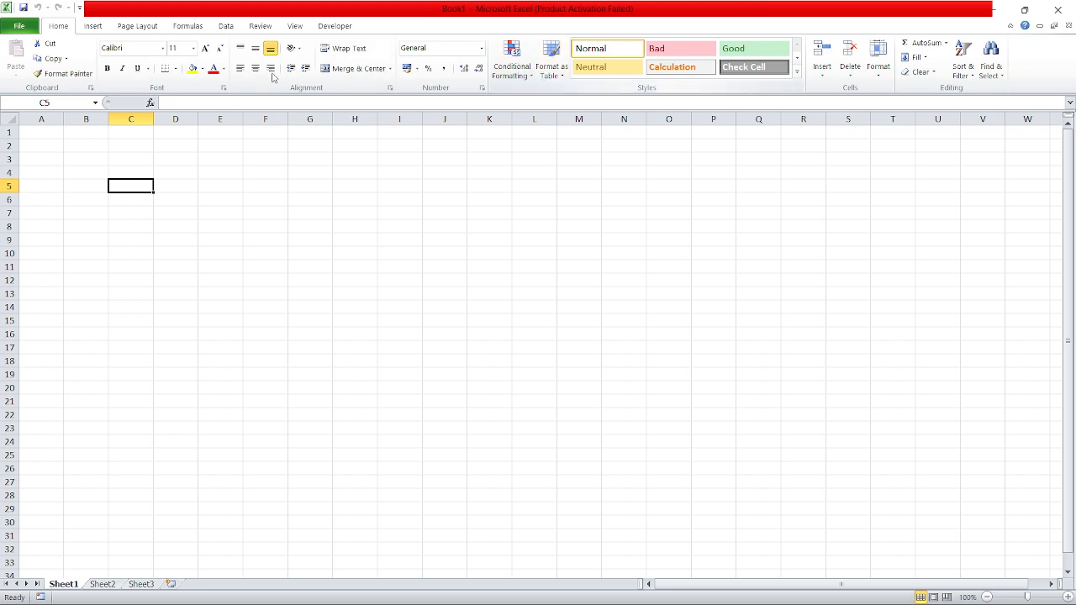
click(94, 26)
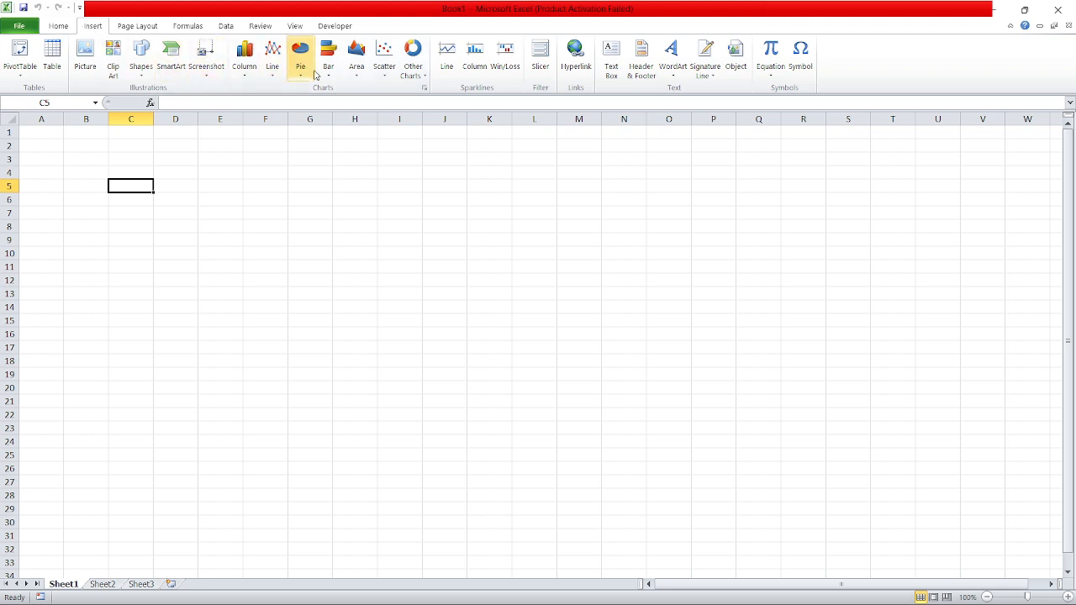
click(149, 30)
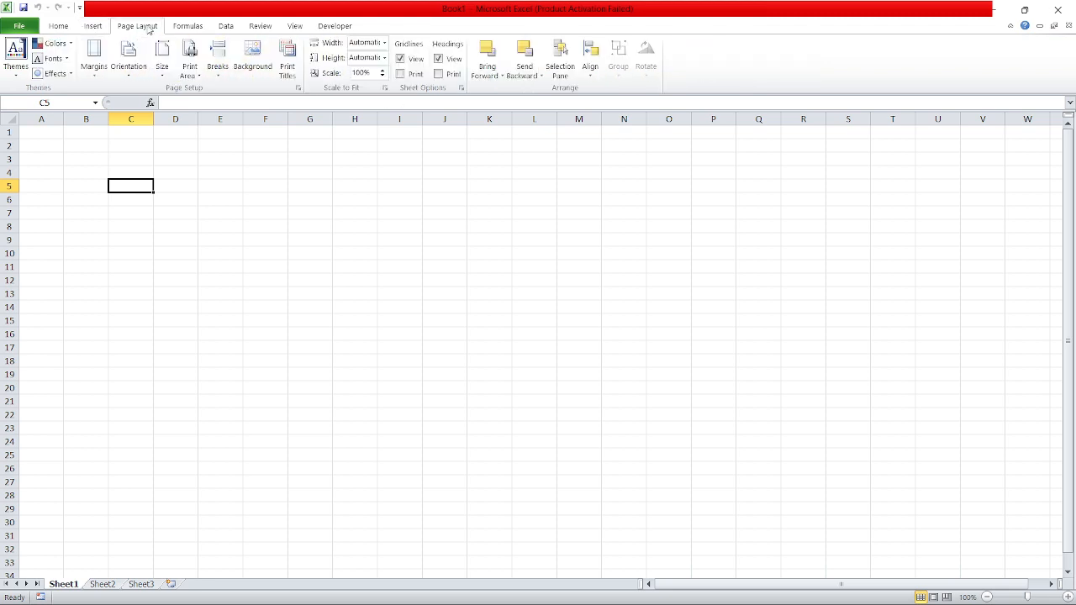
click(193, 28)
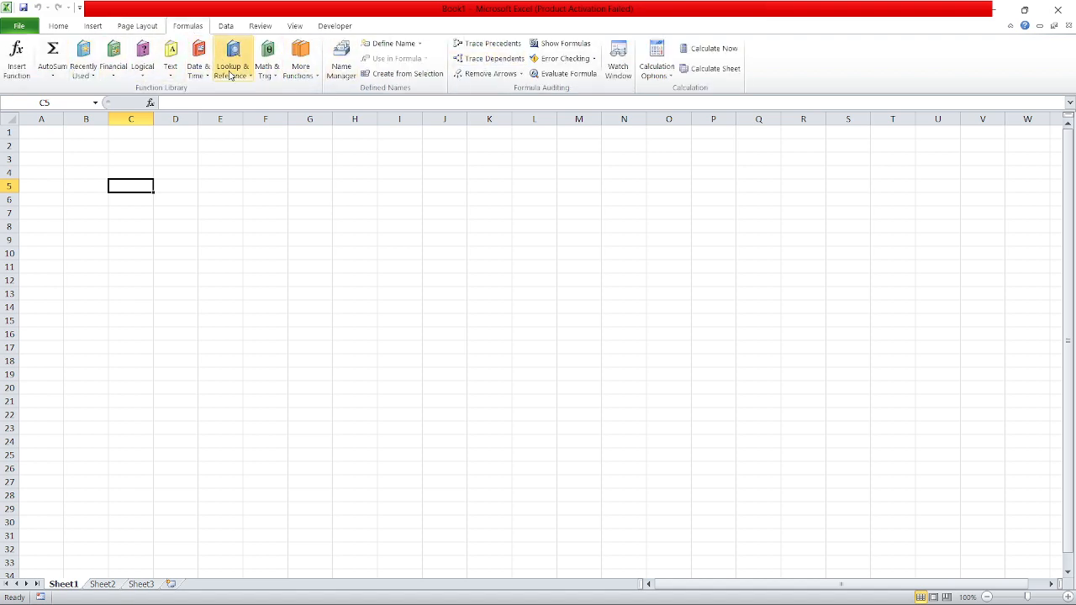
click(225, 26)
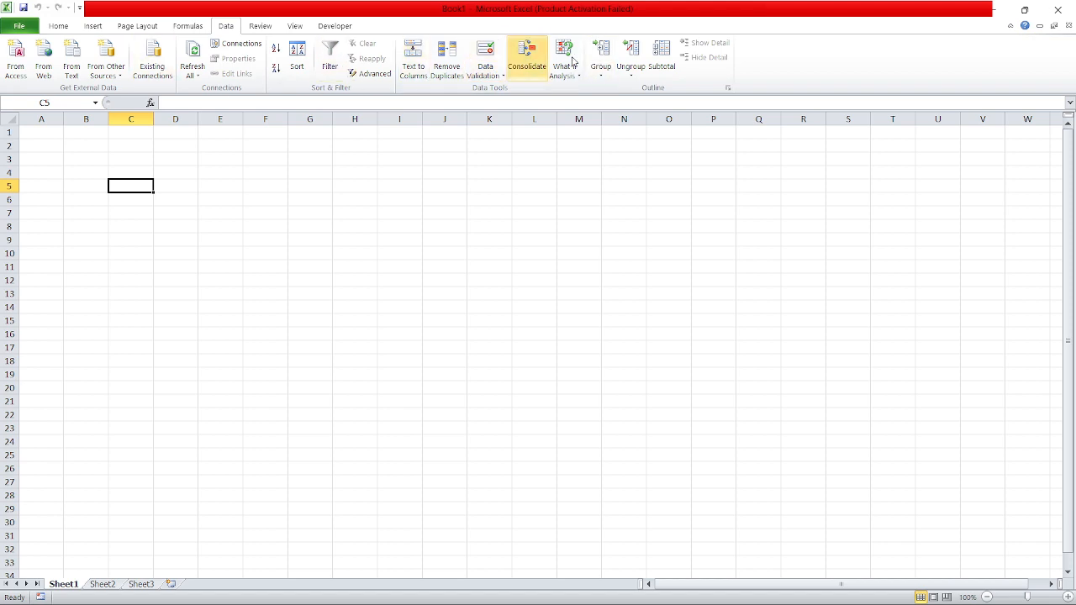
click(178, 174)
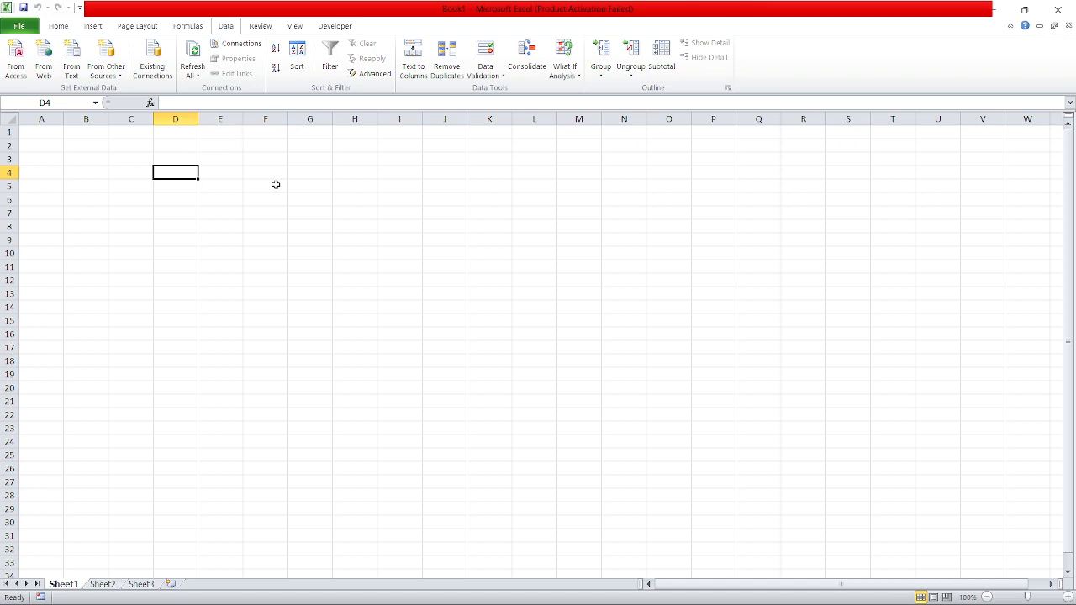
click(219, 156)
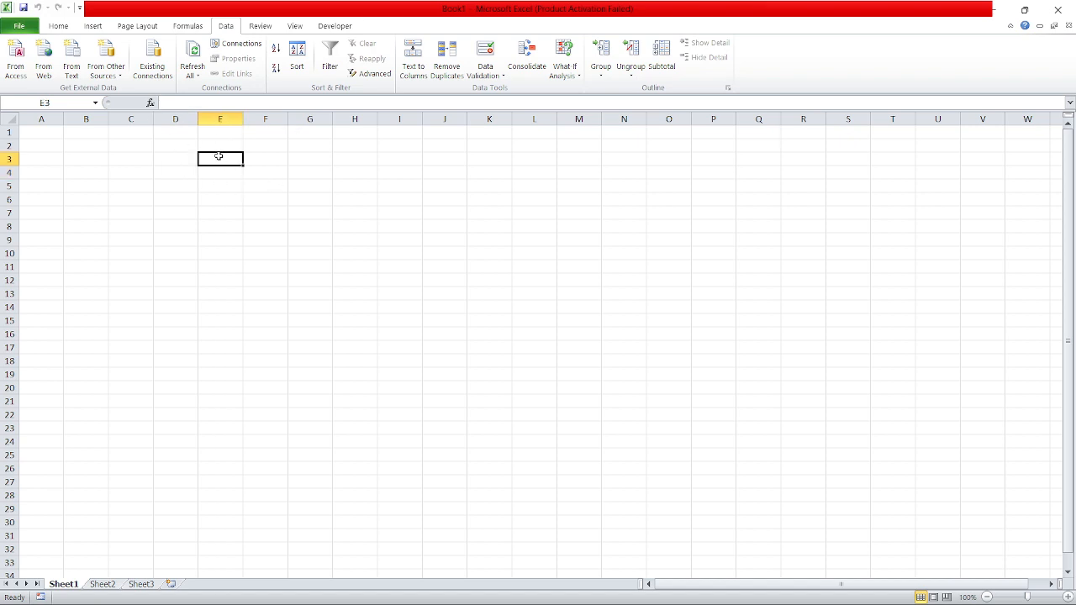
Step: Examine the Review, View and Developer commands, return to the Home commands and select cell C6
click(262, 27)
click(293, 30)
click(319, 31)
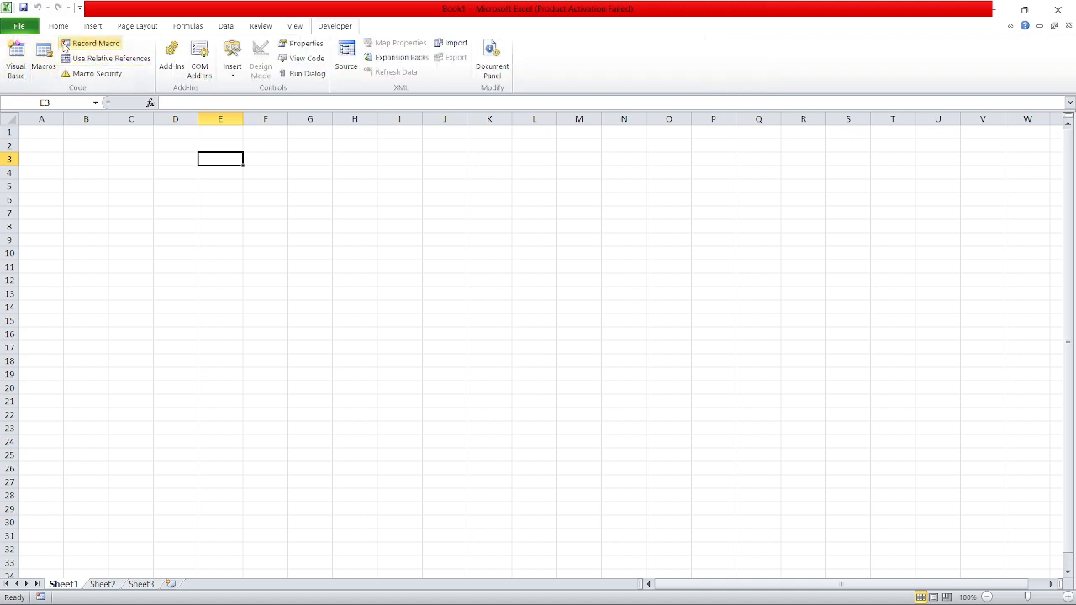
click(60, 27)
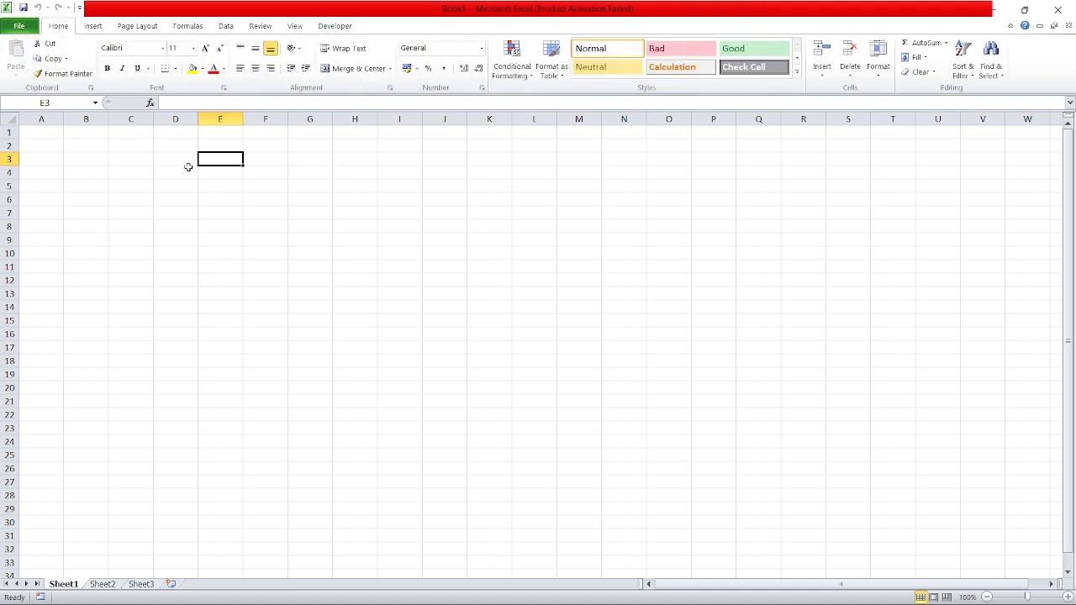
click(225, 251)
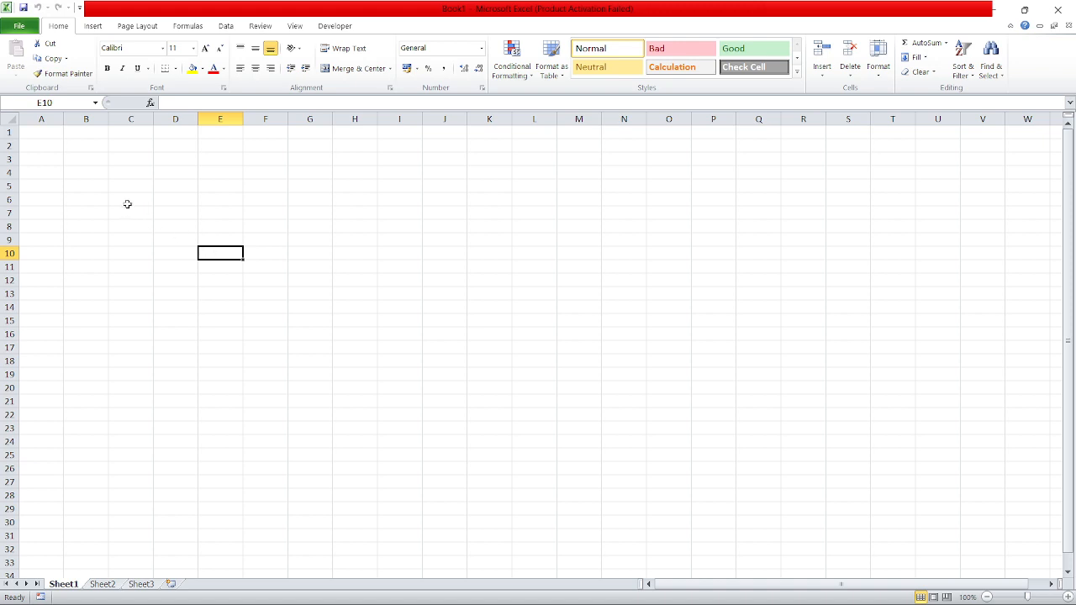
click(127, 205)
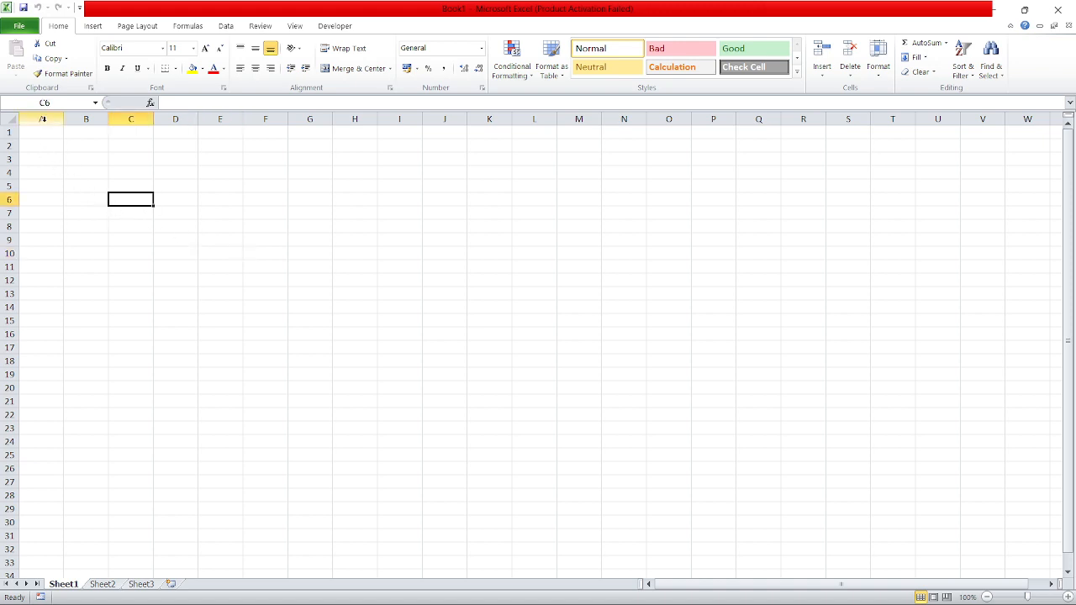
Step: Select columns A through F one at a time to view the column headings, and return to cell A1
click(42, 120)
click(86, 120)
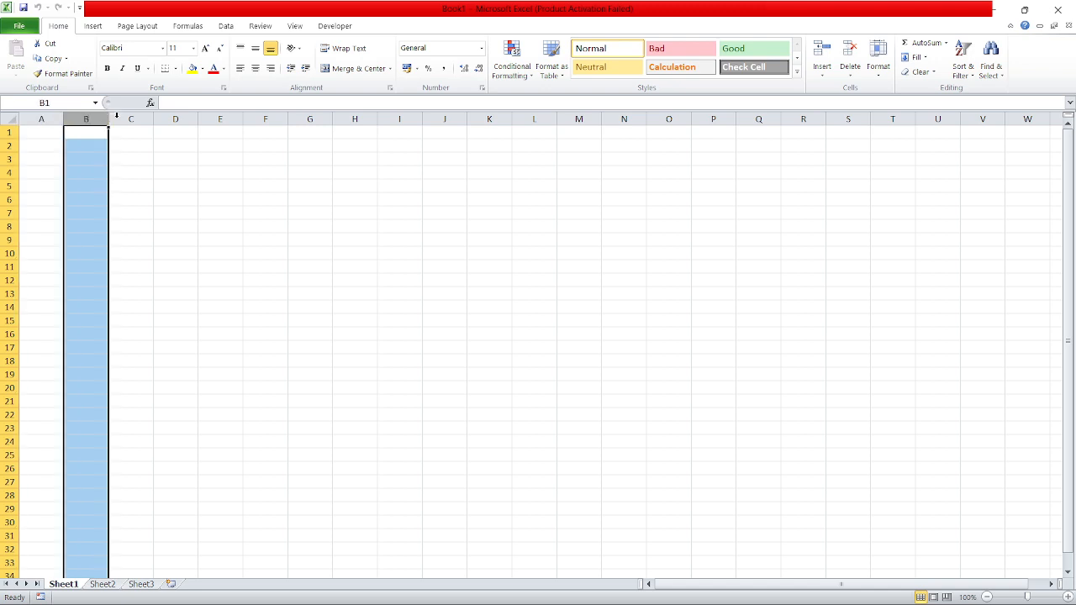
click(142, 119)
click(177, 119)
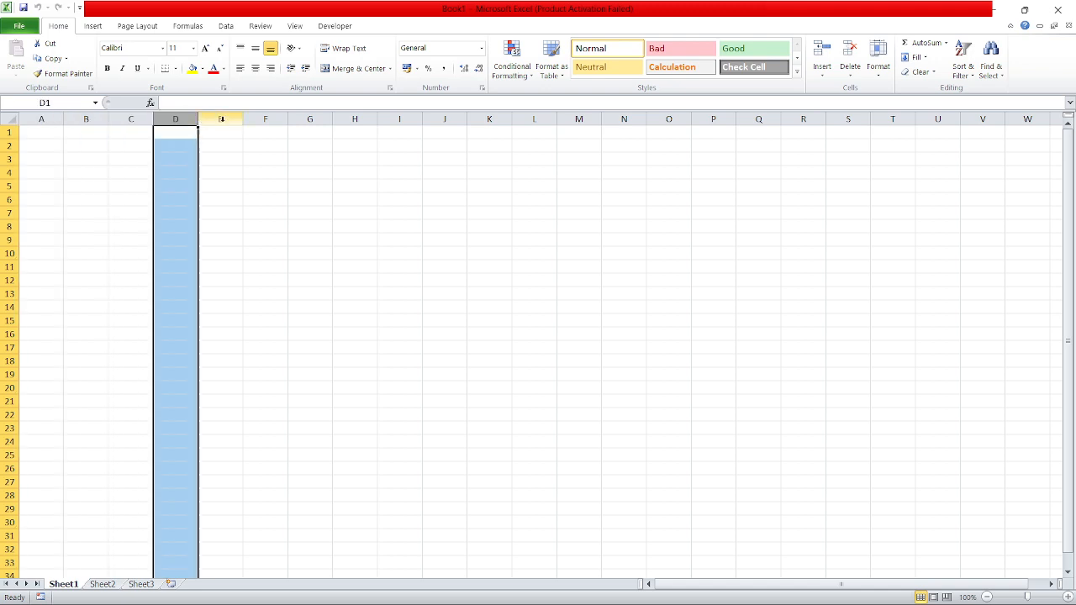
click(220, 120)
click(265, 120)
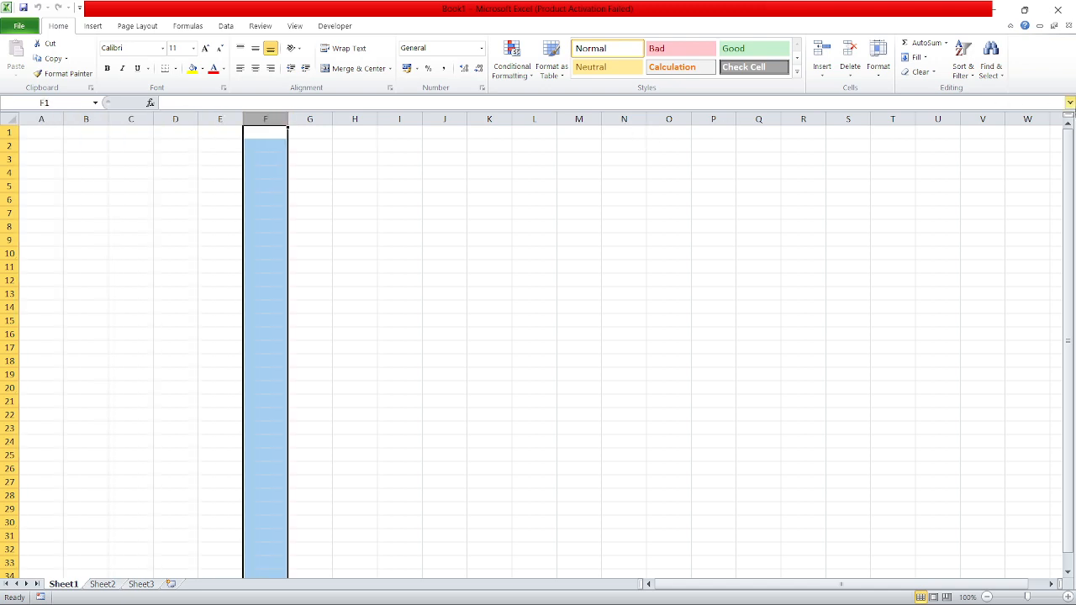
click(1039, 134)
click(48, 128)
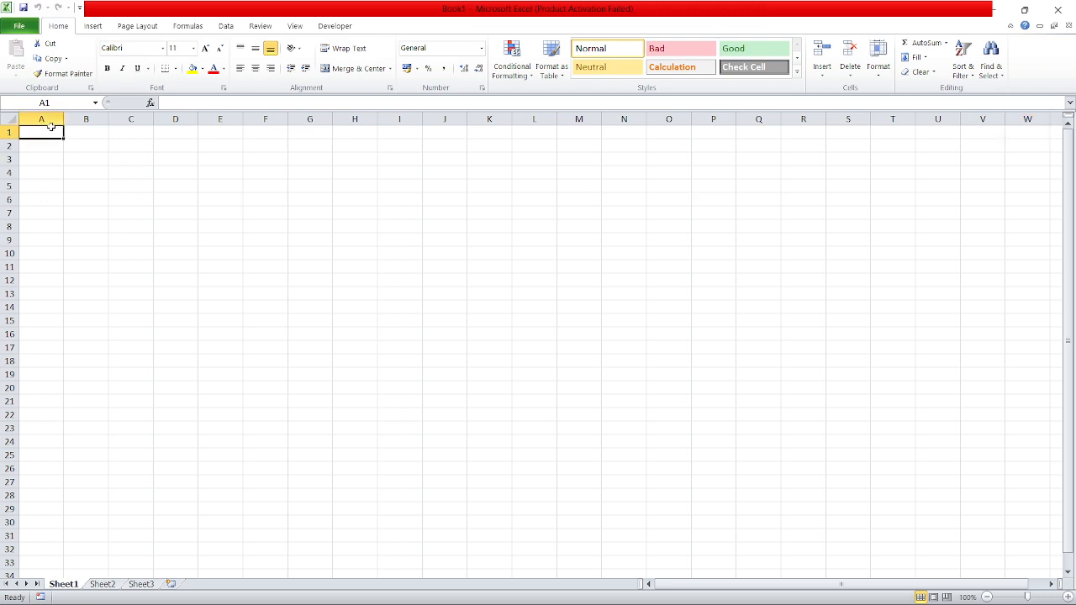
Step: Go through columns A to D again by selecting each whole column, ending on cell A1
click(47, 119)
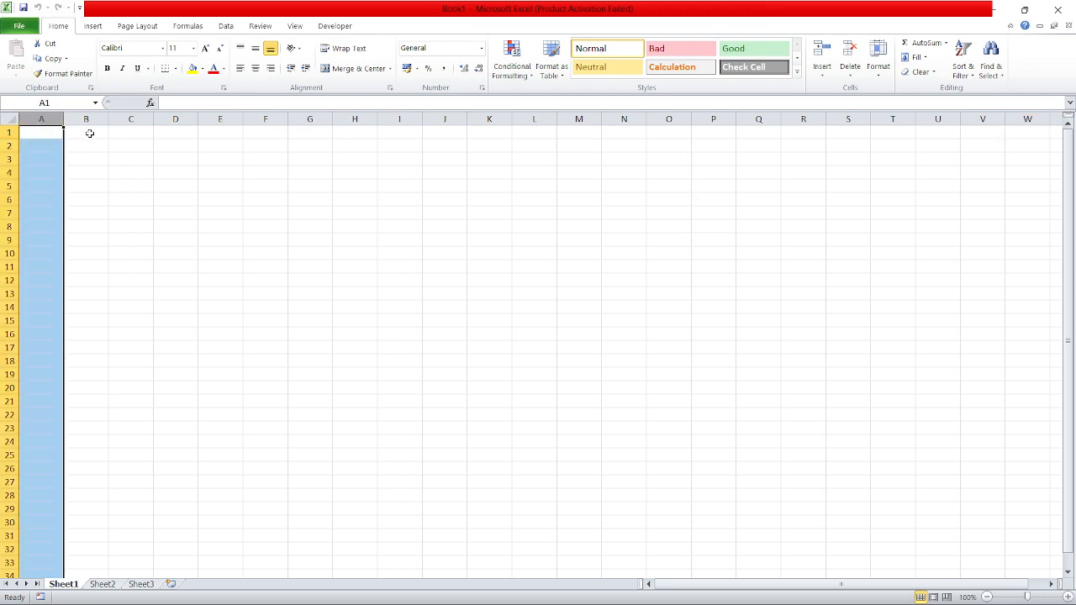
click(89, 132)
click(43, 120)
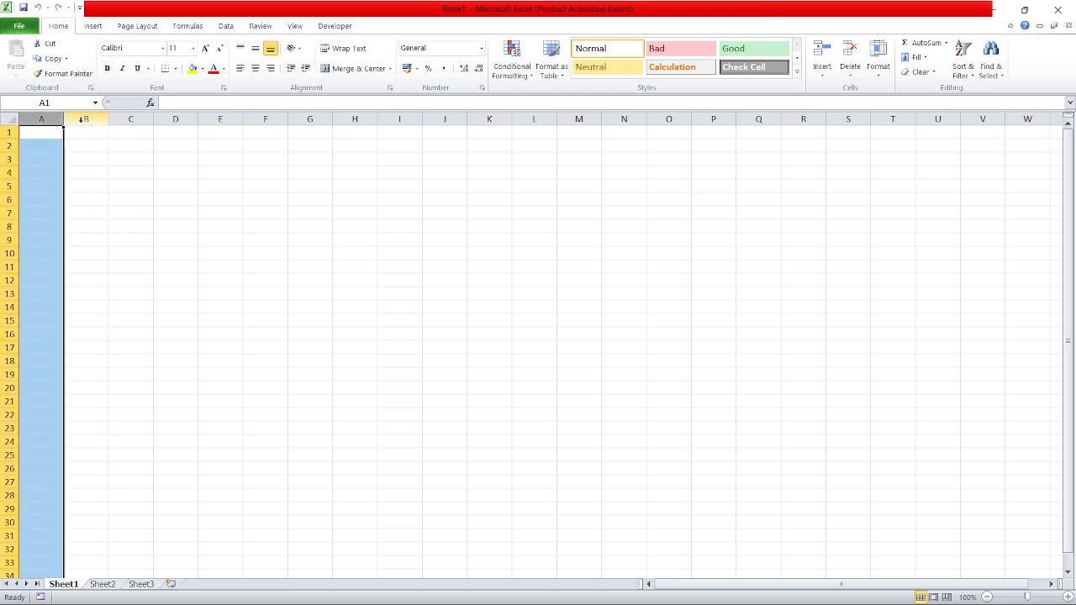
click(87, 118)
click(132, 118)
click(175, 119)
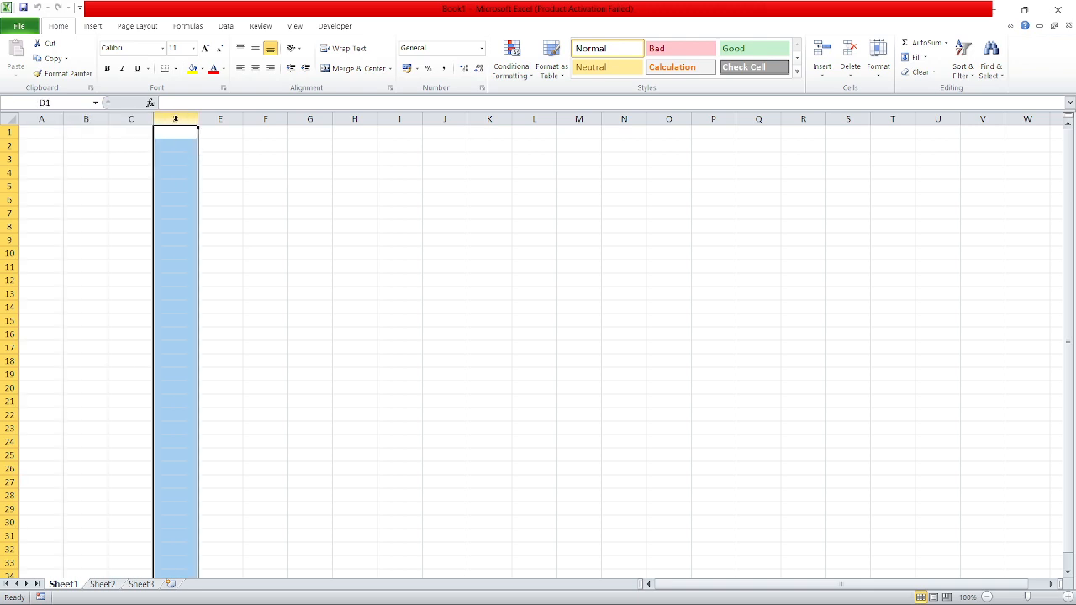
click(48, 135)
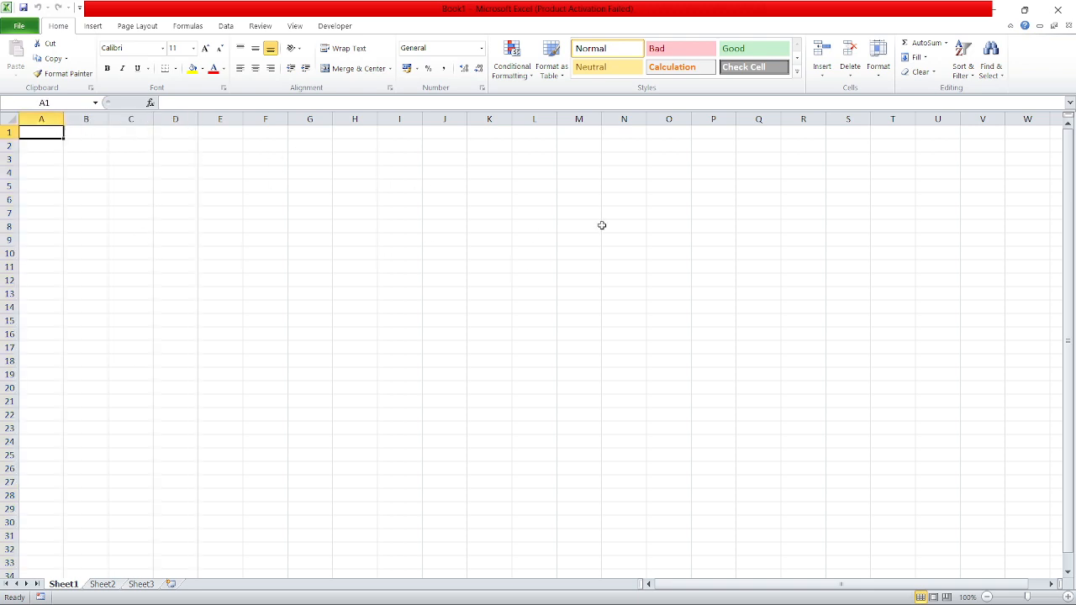
Step: Move cell by cell along row 1 from A1 to I1
key(Right)
key(Right)
key(Right)
key(Right)
key(Right)
key(Right)
key(Right)
key(Right)
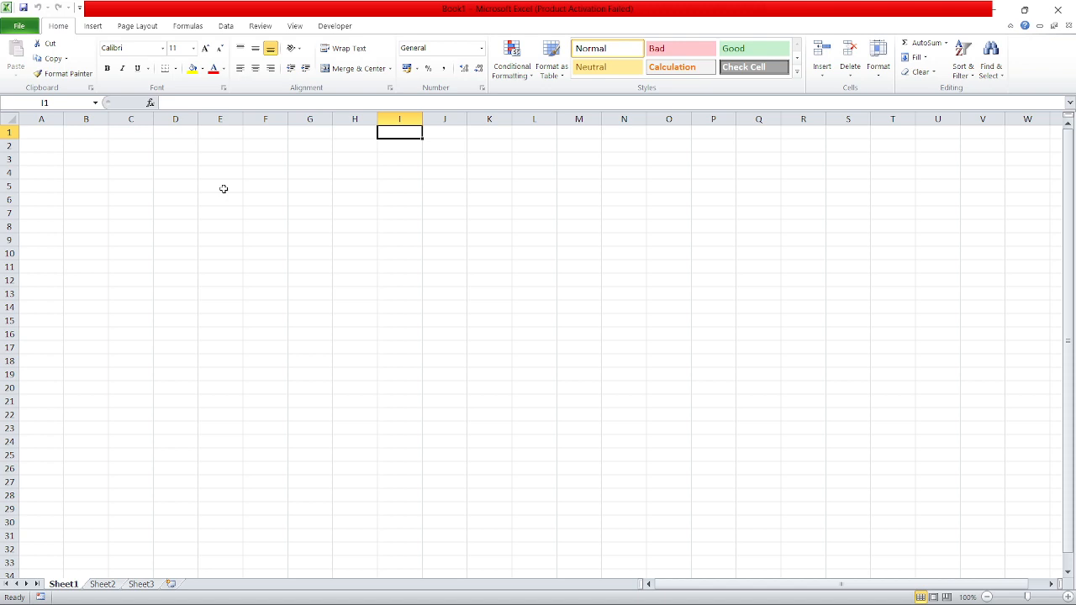
Step: Jump to the last column of the sheet, select the whole column XFD, and reselect cell XFD1
key(ctrl+Right)
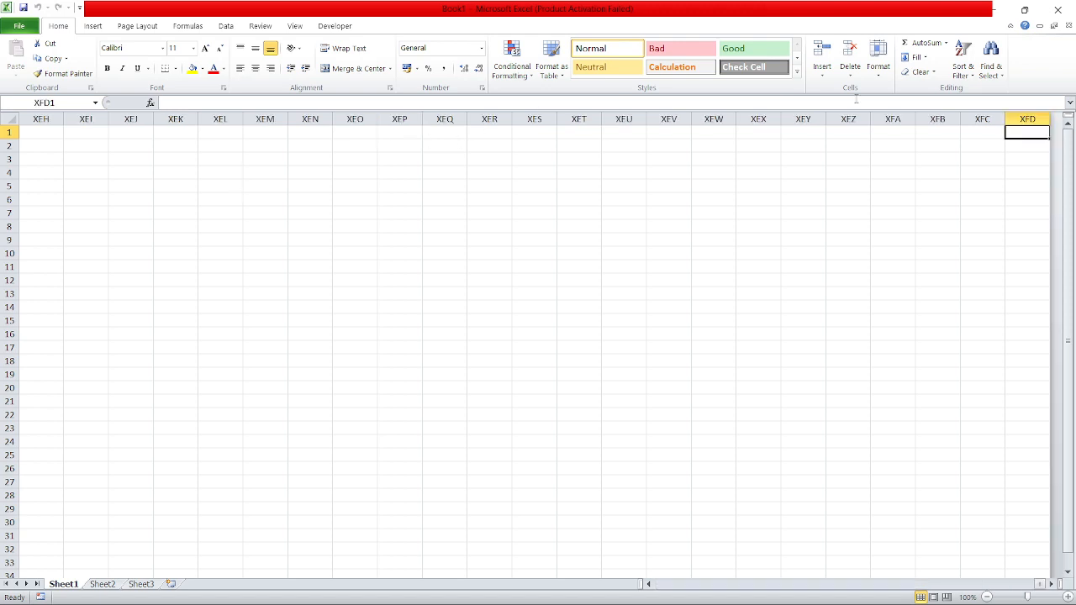
click(1027, 122)
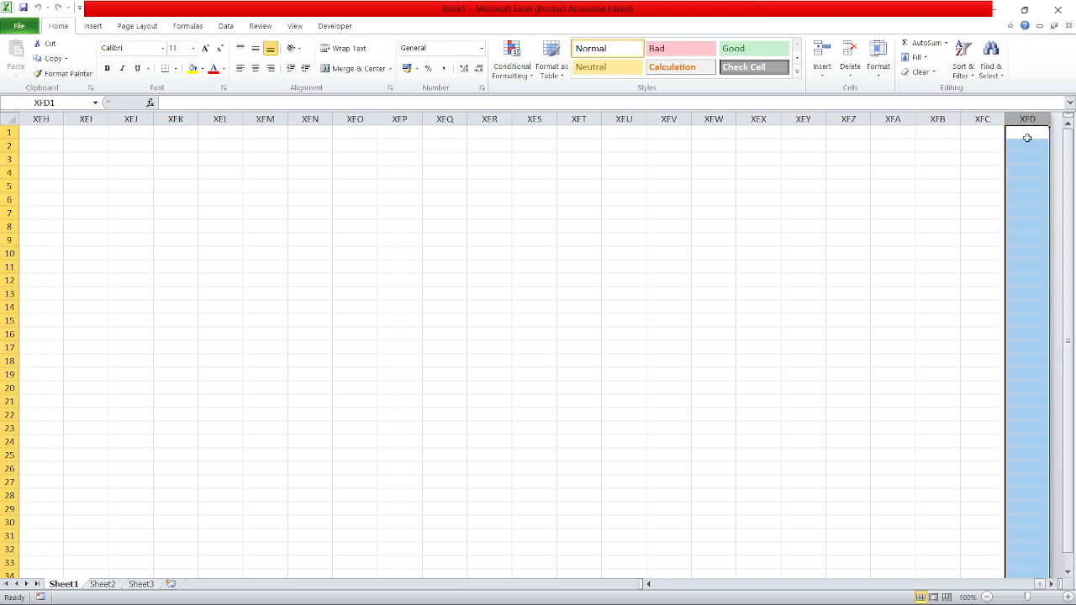
click(1026, 134)
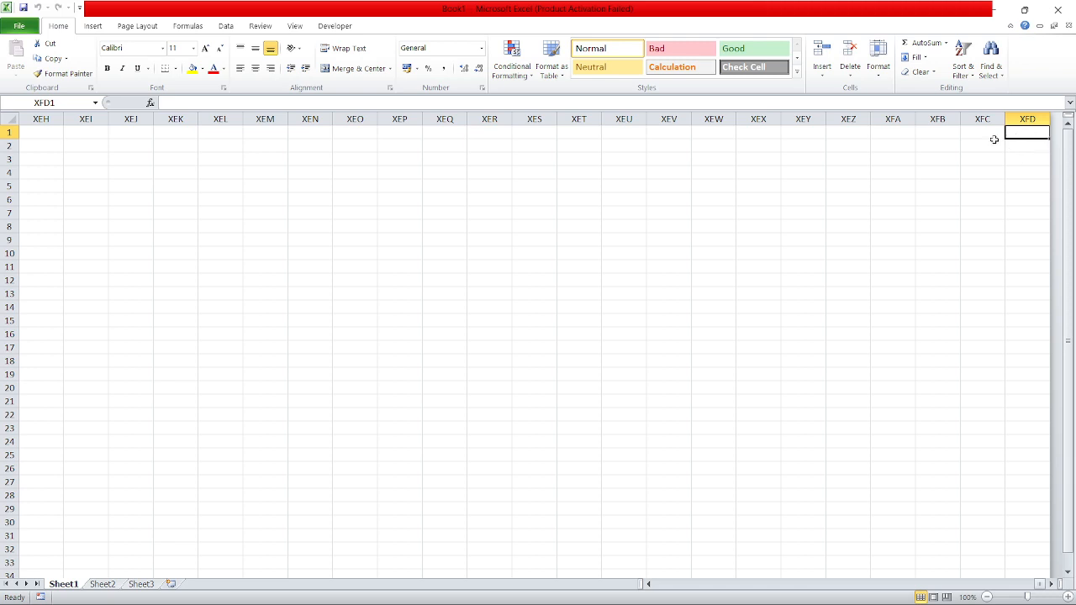
Step: Select a few cells in row 1 near the last column XFD, and return to cell A1
click(974, 139)
click(913, 138)
click(1021, 141)
key(ctrl+Home)
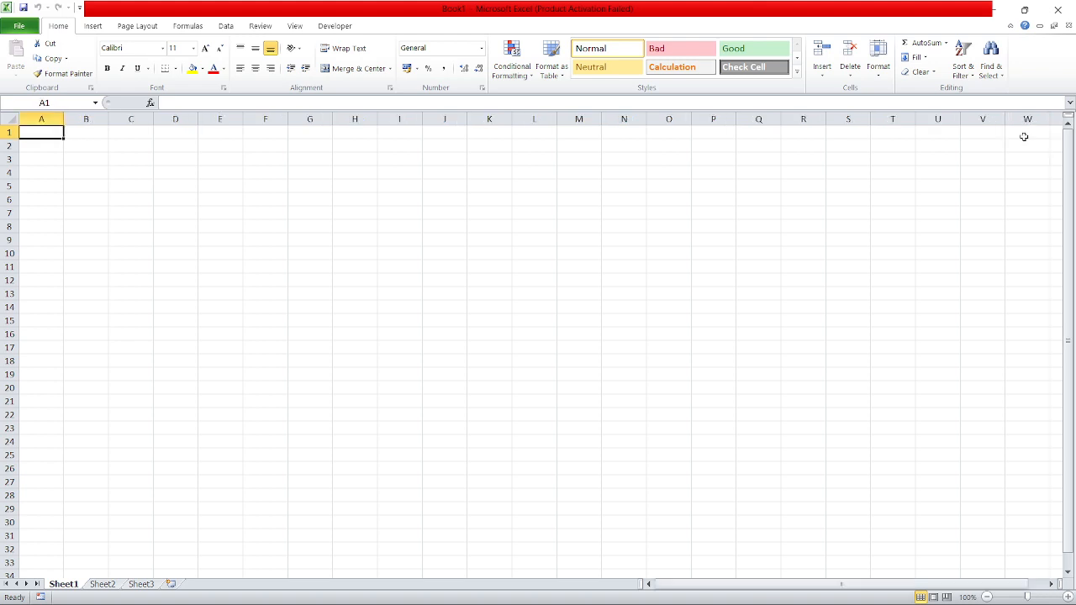
Step: Select whole columns A through D one at a time, ending on cell E3
click(52, 119)
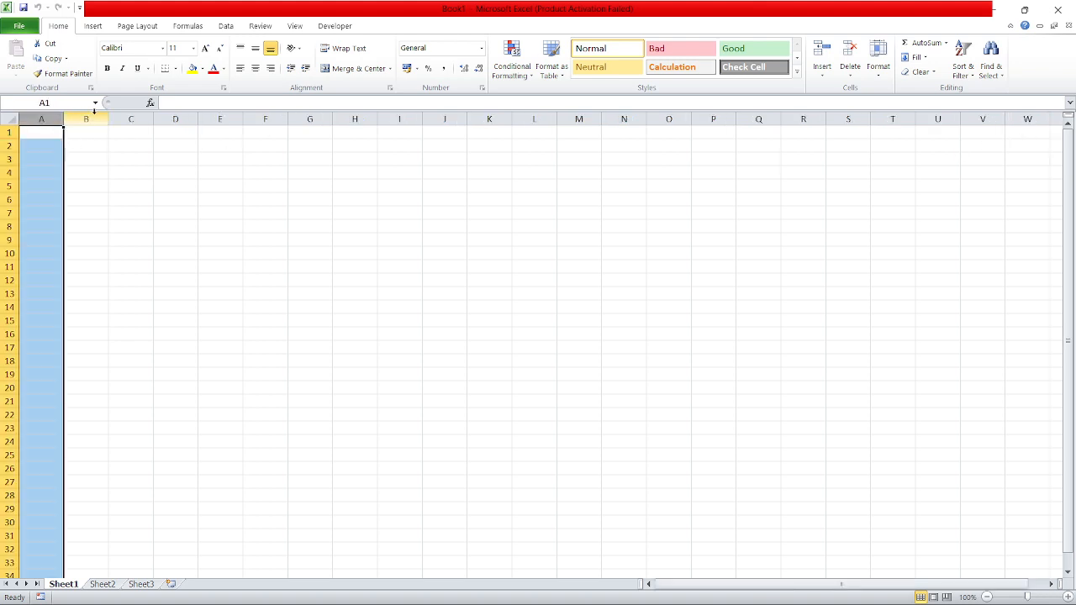
click(85, 118)
click(131, 119)
click(174, 118)
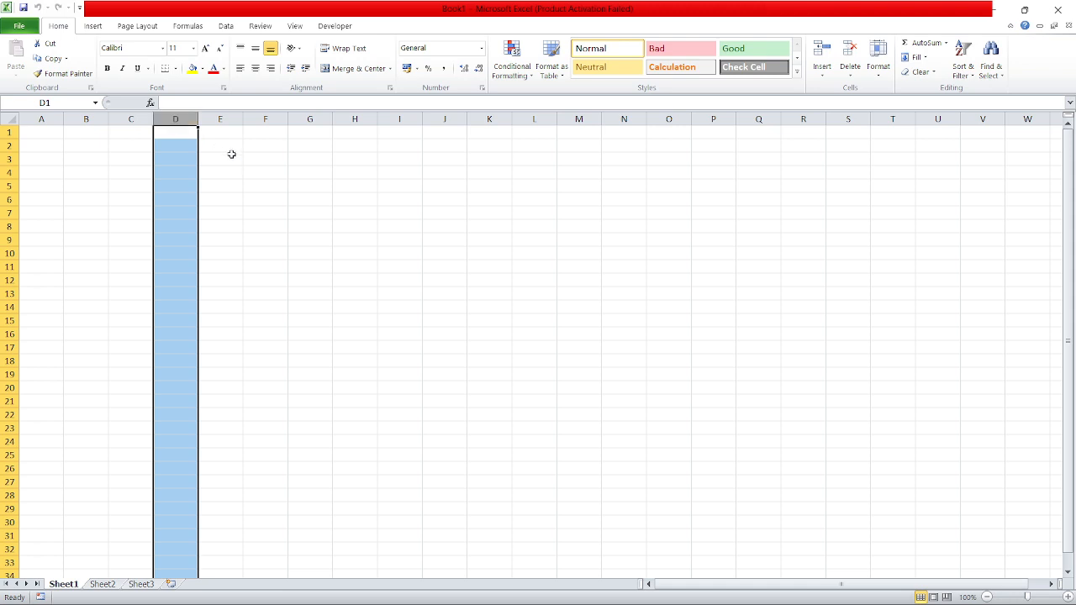
click(232, 154)
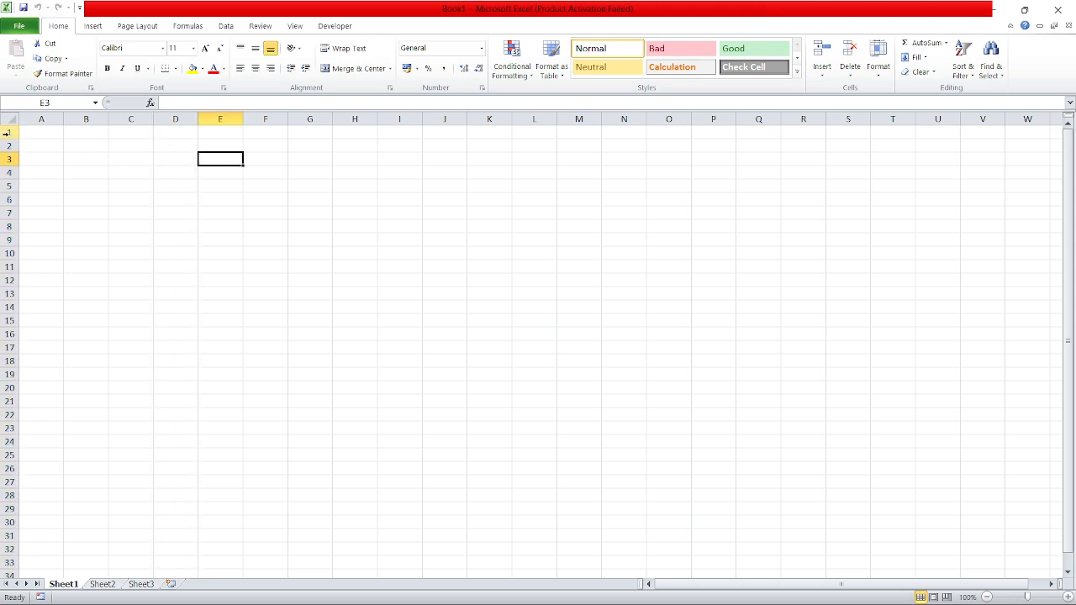
Step: Select rows 1 to 3 one at a time, select cell A6, and look through the row numbers further down the sheet
click(9, 132)
click(8, 146)
click(8, 158)
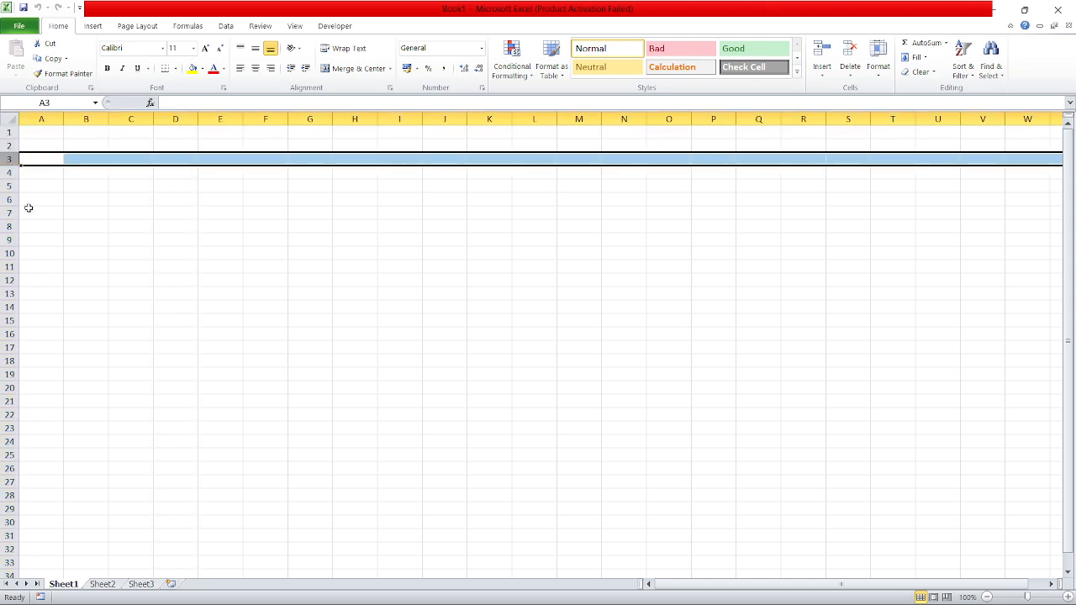
click(27, 202)
scroll(64, 247, down, 13)
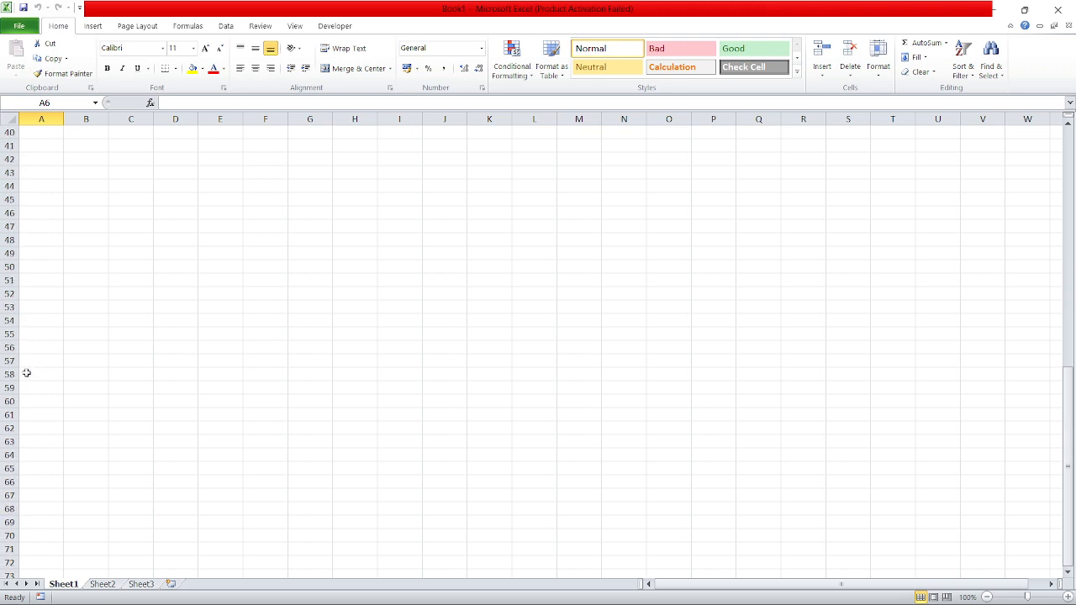
scroll(53, 310, up, 13)
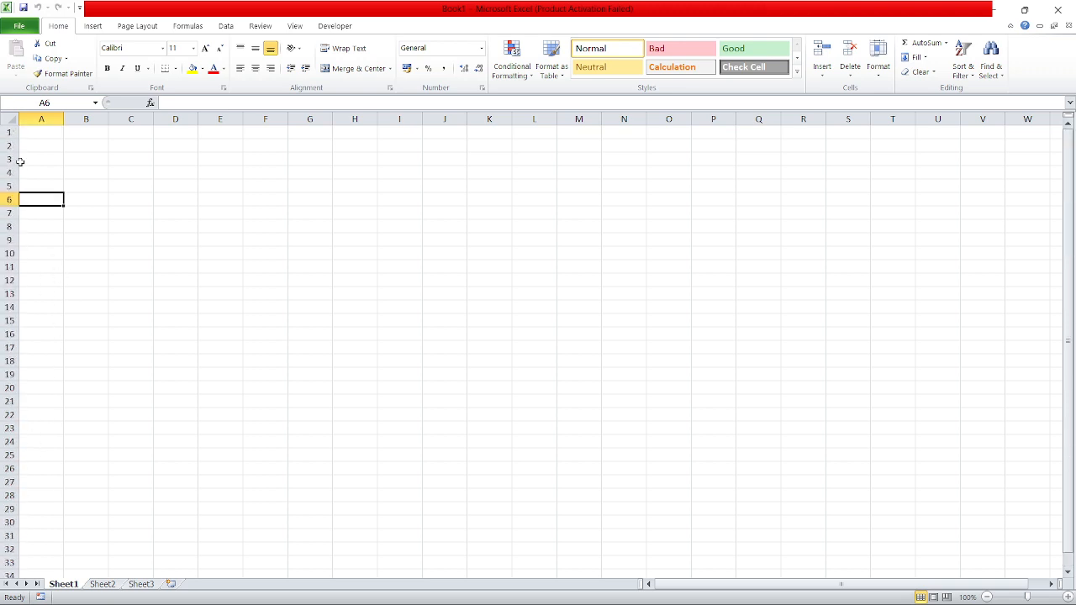
Step: Select the whole of row 1, followed by columns A, B and C, to compare rows with columns
click(9, 132)
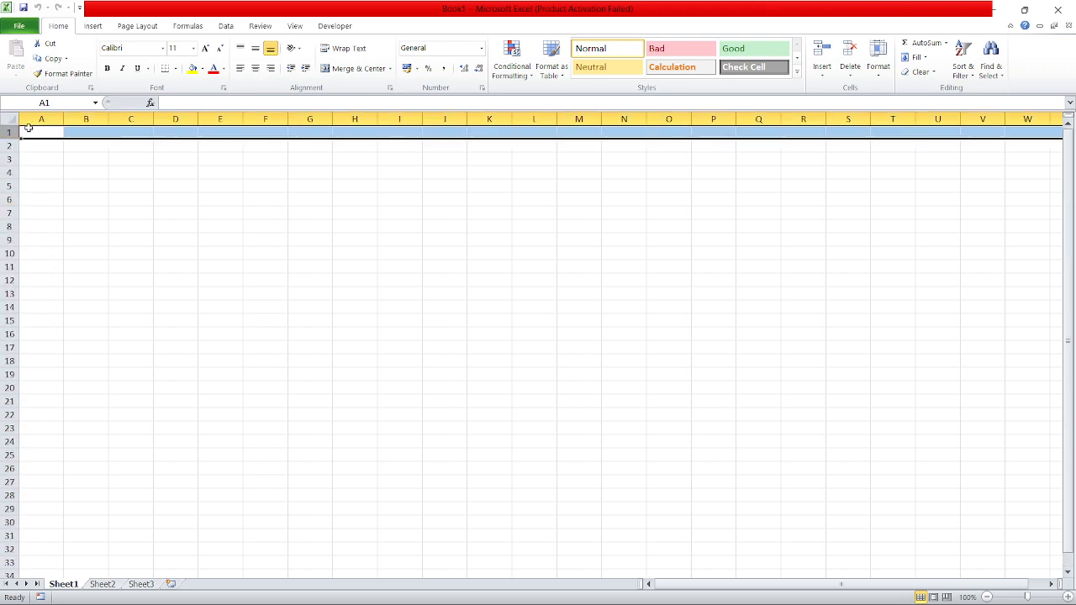
click(29, 125)
click(80, 125)
click(124, 125)
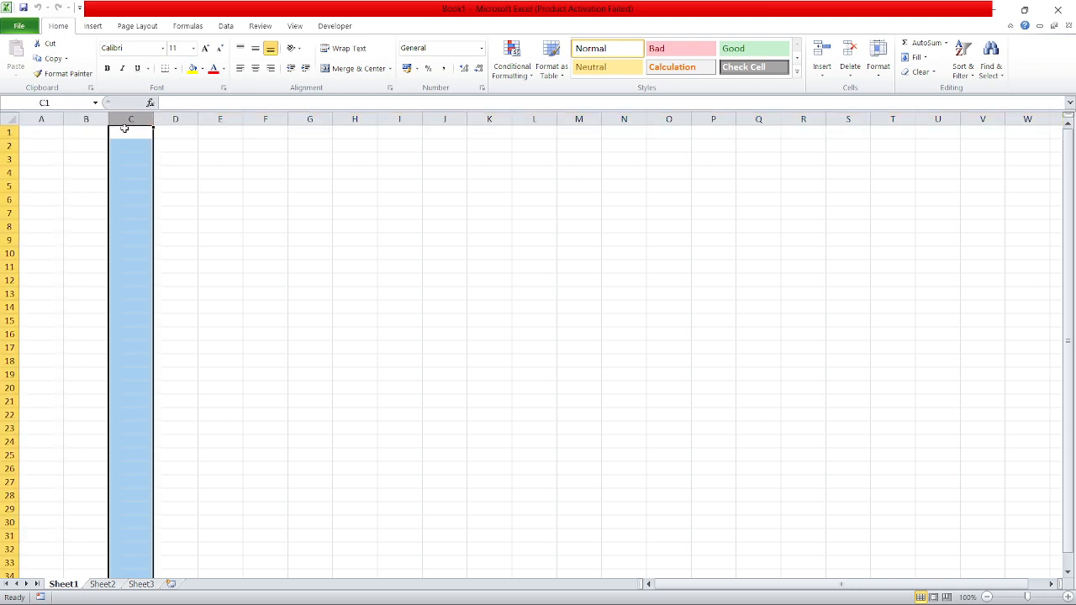
Step: Select rows 1 to 4 one at a time, return to cell A1, and dismiss the WhatsApp notification
click(11, 135)
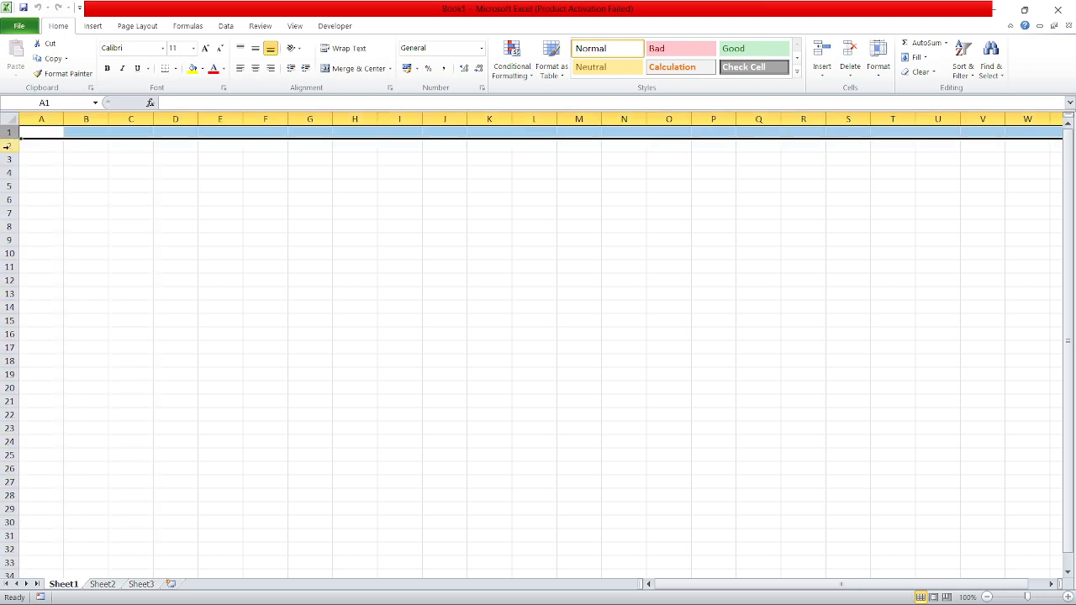
click(7, 147)
click(6, 160)
click(10, 173)
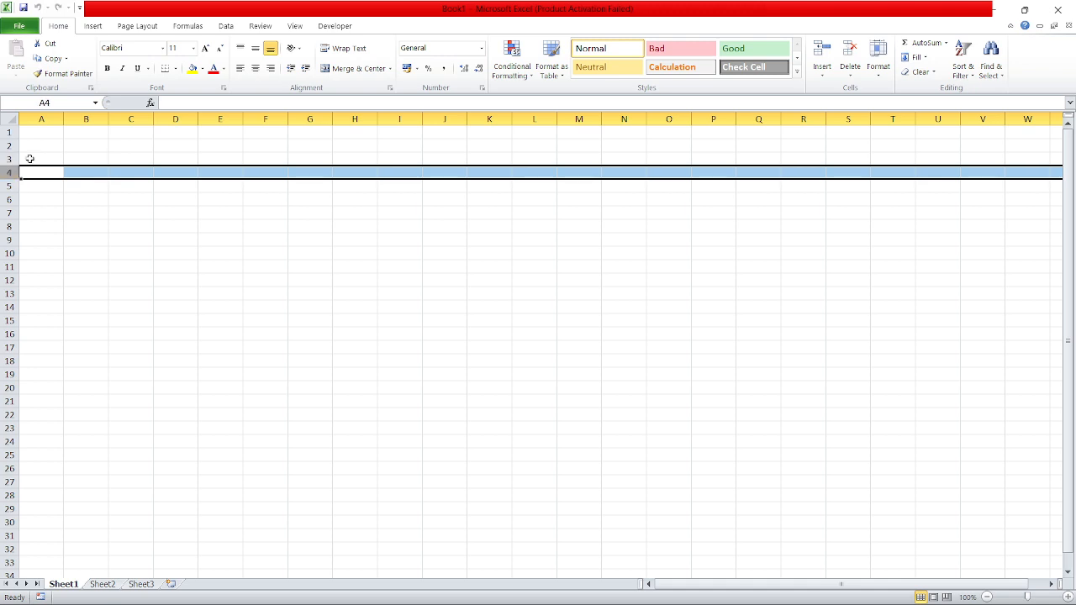
click(49, 135)
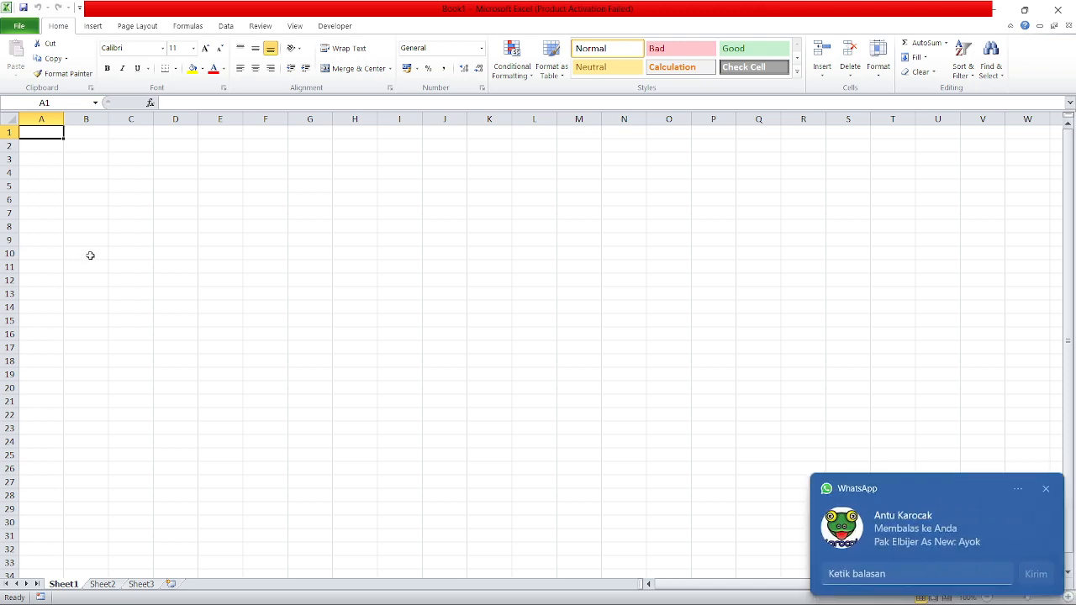
click(1047, 490)
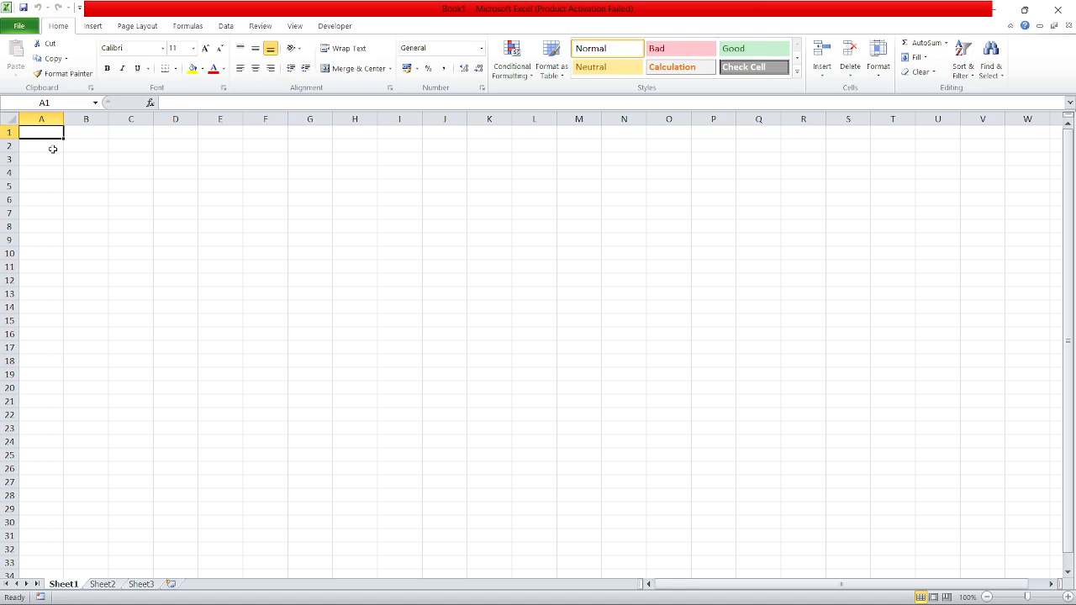
Step: Move cell by cell down column A from A1 to A20
key(Down)
key(Down)
key(Down)
key(Down)
key(Down)
key(Down)
key(Down)
key(Down)
key(Down)
key(Down)
key(Down)
key(Down)
key(Down)
key(Down)
key(Down)
key(Down)
key(Down)
key(Down)
key(Down)
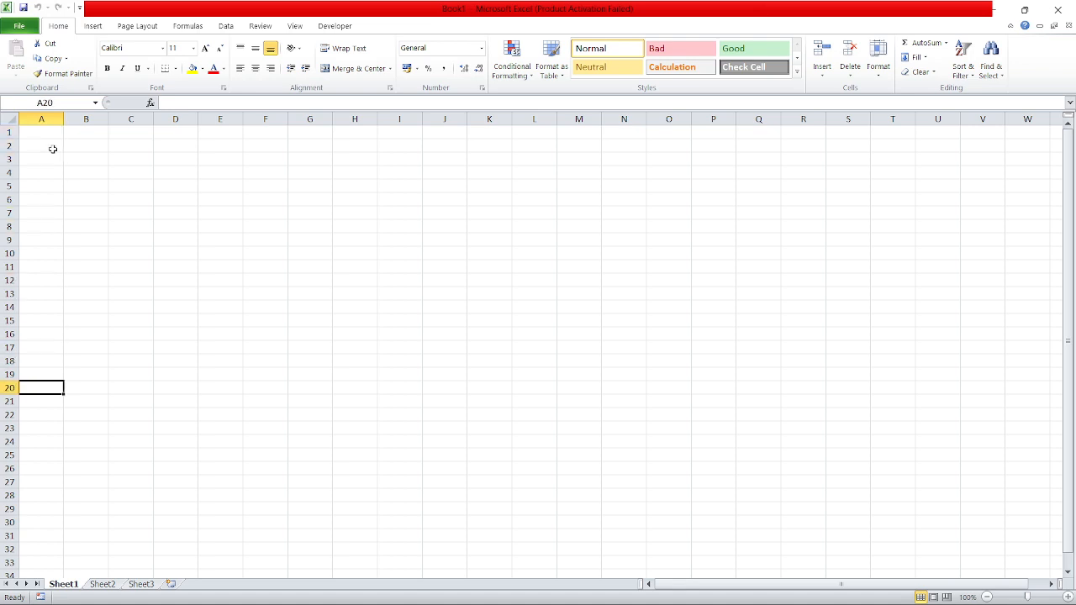
Step: Move cell by cell back up column A from A20 to A1
key(Up)
key(Up)
key(Up)
key(Up)
key(Up)
key(Up)
key(Up)
key(Up)
key(Up)
key(Up)
key(Up)
key(Up)
key(Up)
key(Up)
key(Up)
key(Up)
key(Up)
key(Up)
key(Up)
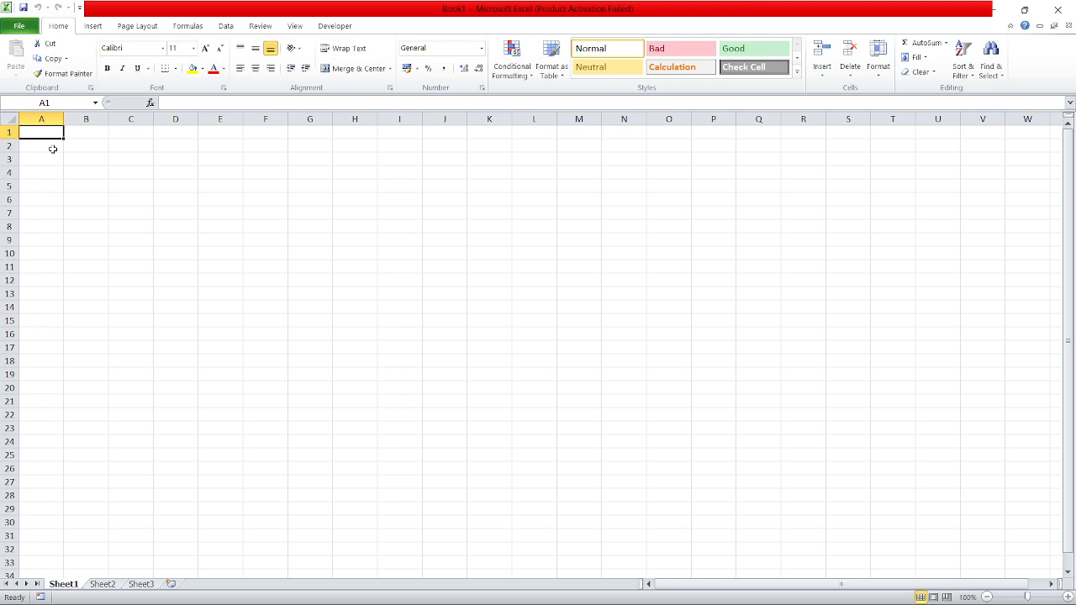
Step: Jump to the last row of the sheet, select row 1048576 and its first cell, and return to cell A1
key(ctrl+Down)
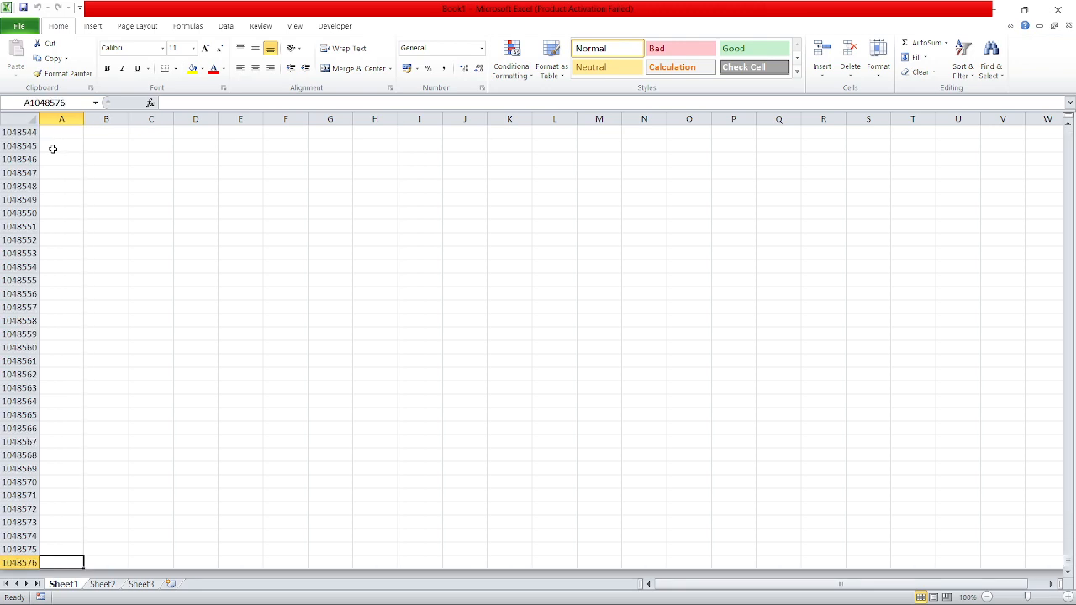
click(21, 562)
click(60, 562)
scroll(87, 444, down, 3)
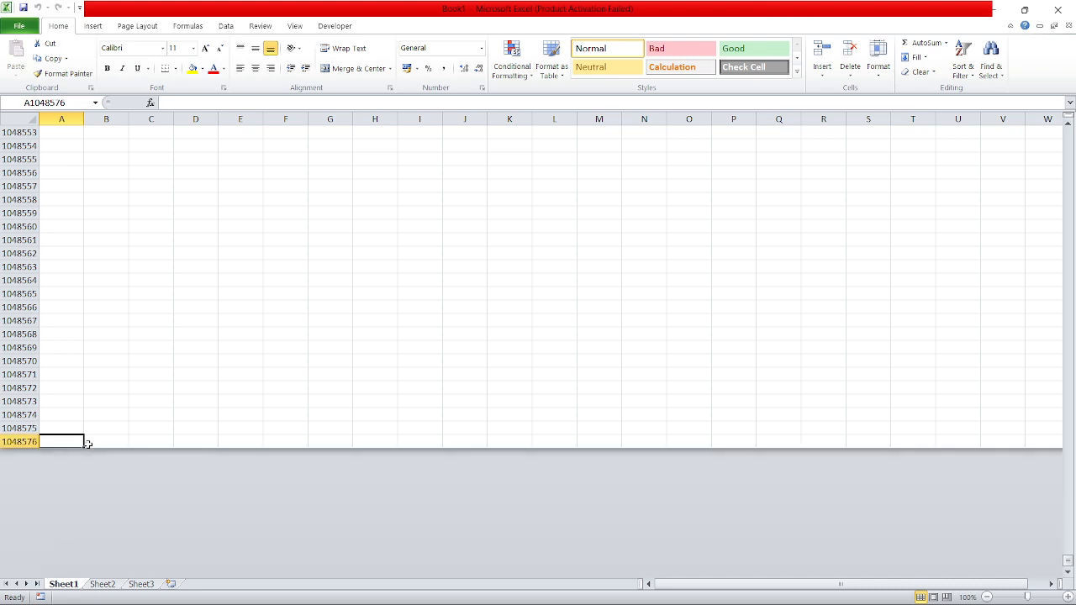
scroll(87, 438, up, 2)
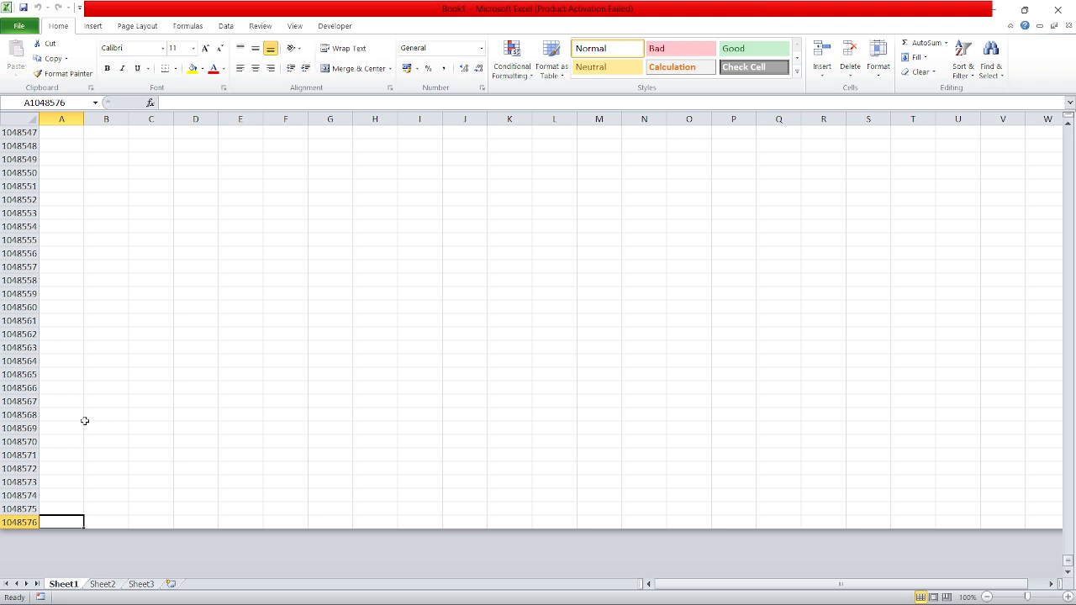
key(ctrl+Up)
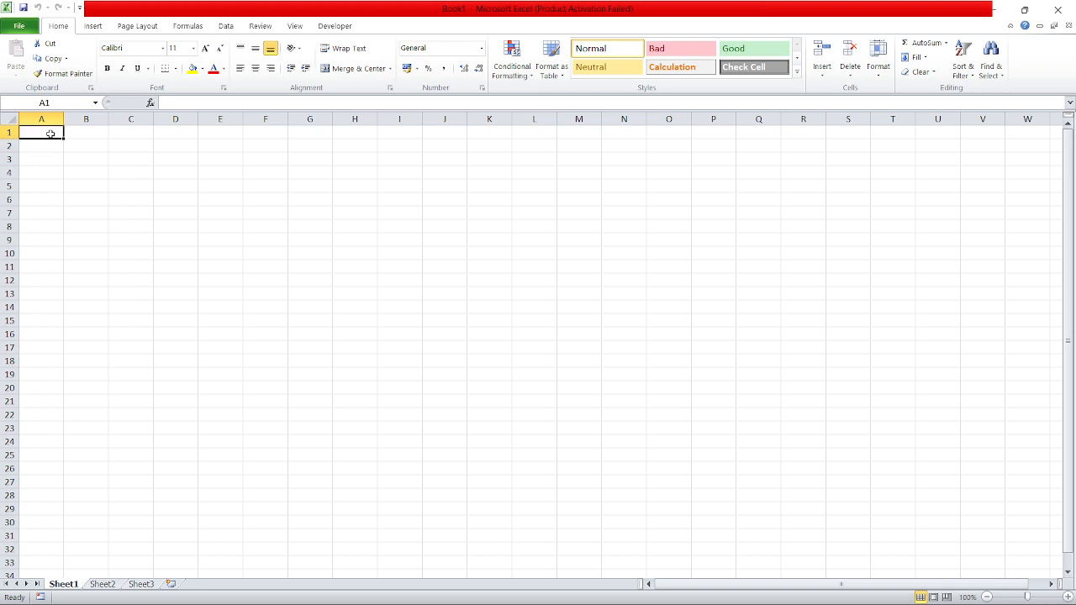
Step: Review the columns again by selecting whole columns A and B repeatedly, ending on column C
click(90, 148)
click(41, 119)
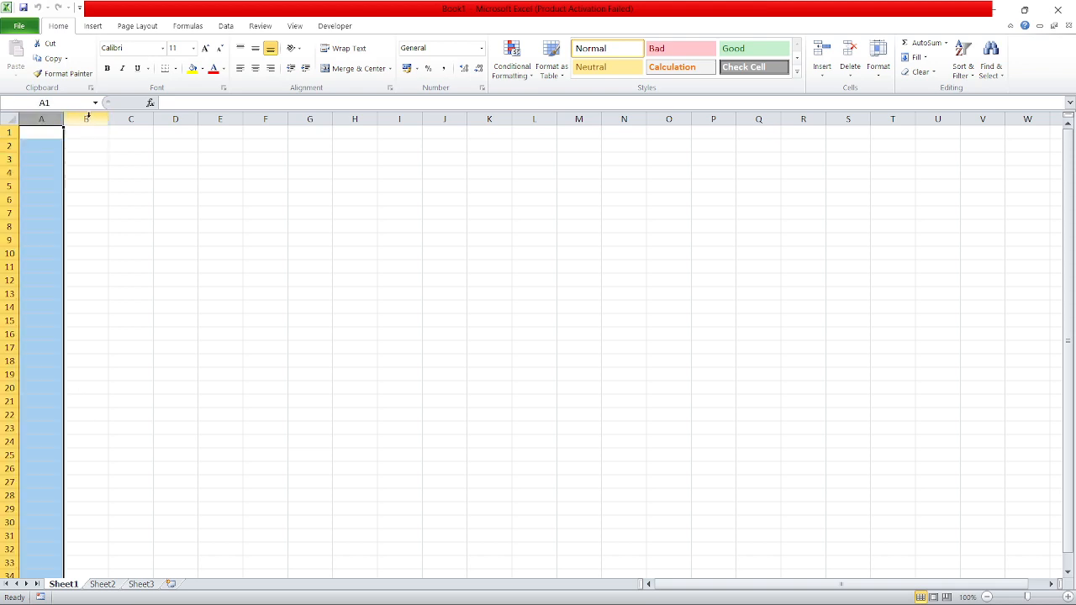
click(86, 118)
click(41, 120)
click(86, 118)
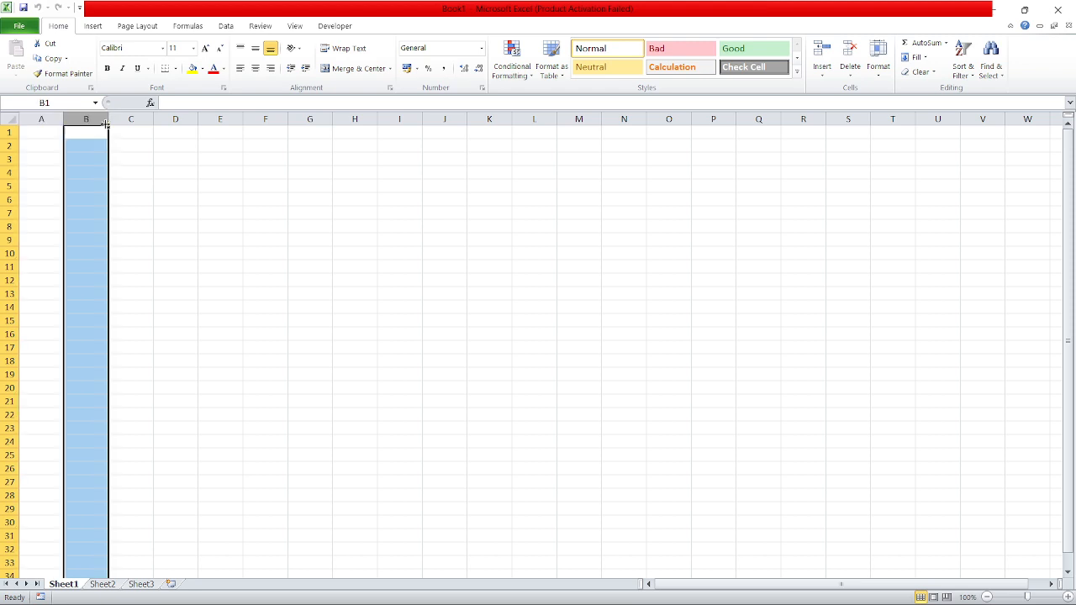
click(129, 120)
Step: Review the rows again by selecting whole rows 1, 2 and 3 one at a time
click(7, 132)
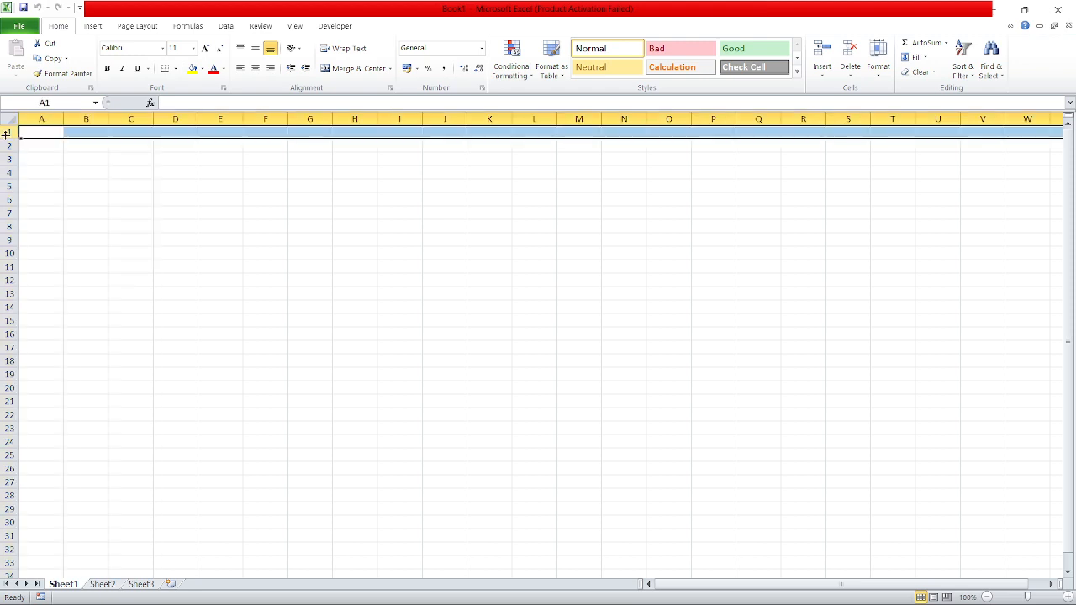
click(8, 145)
click(10, 159)
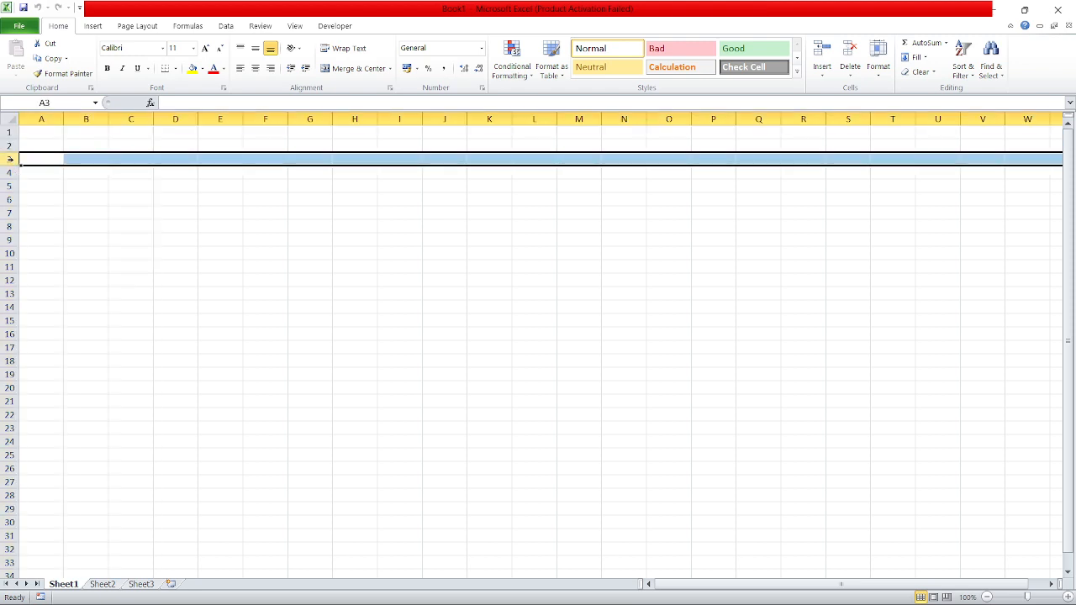
Step: Select individual cells C6, B4, D4 and C4, the range C4:E7, and cell G5 to show what cells are
click(131, 200)
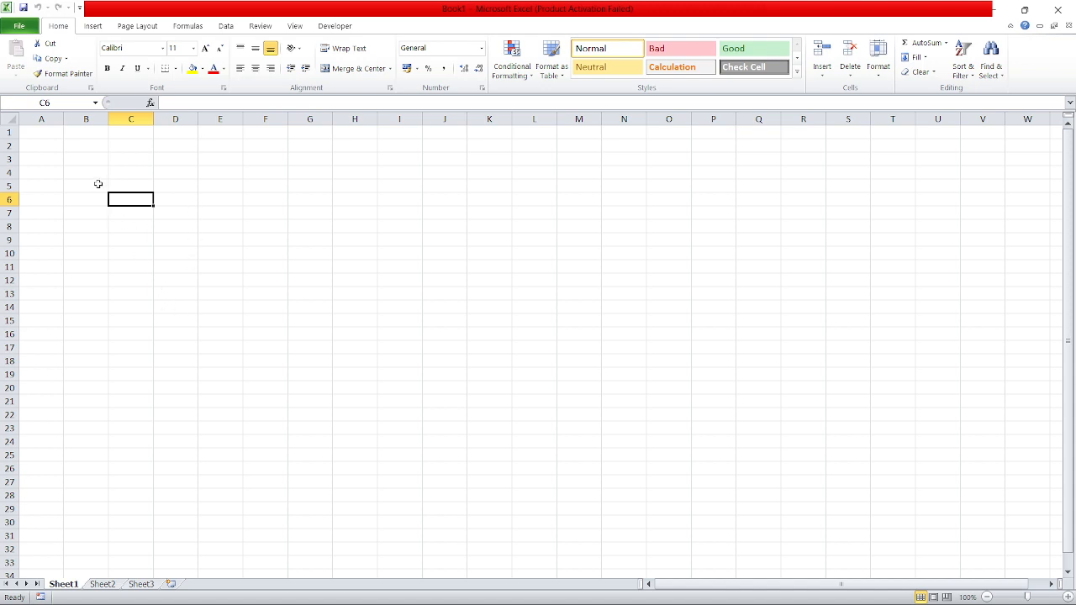
click(94, 171)
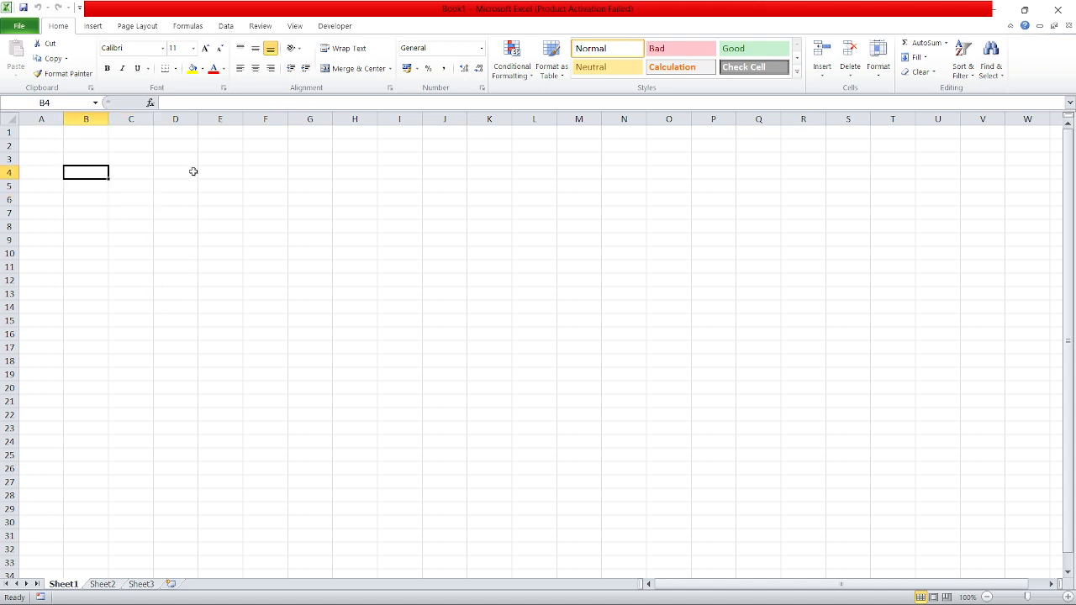
click(193, 170)
click(120, 170)
drag(120, 170, 216, 214)
click(308, 187)
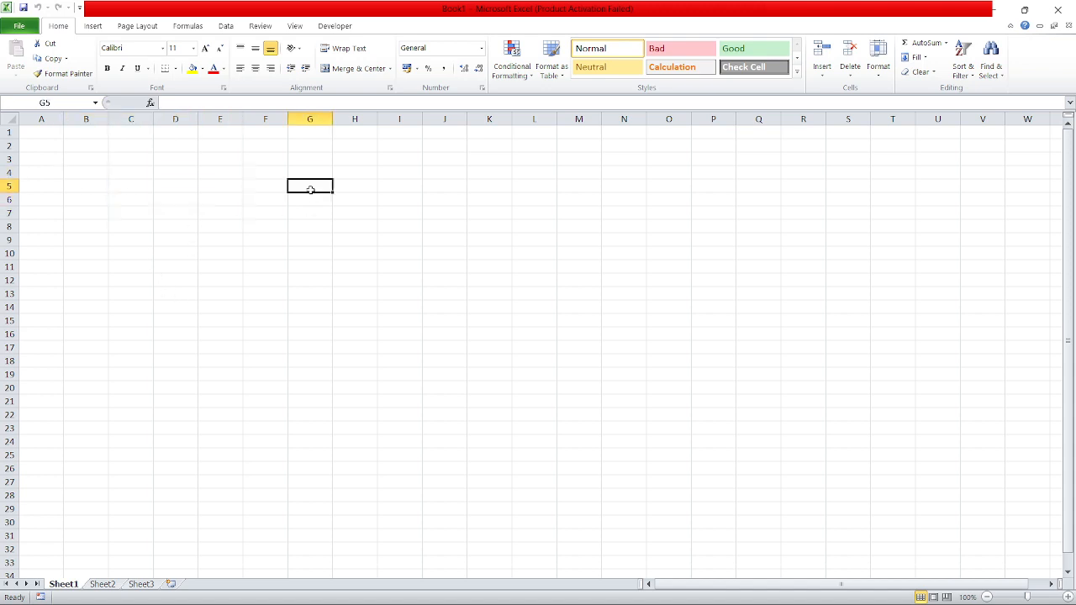
Step: Alternate the selection between neighbouring cells D4 and C4, ending on C4
click(159, 170)
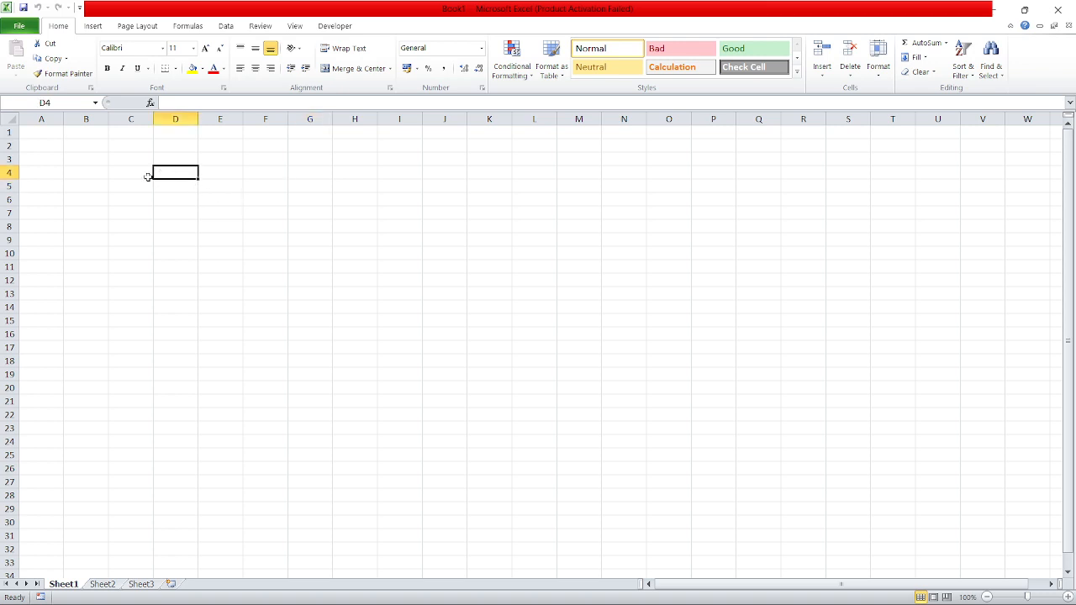
click(147, 171)
click(167, 170)
click(139, 170)
click(175, 173)
click(142, 171)
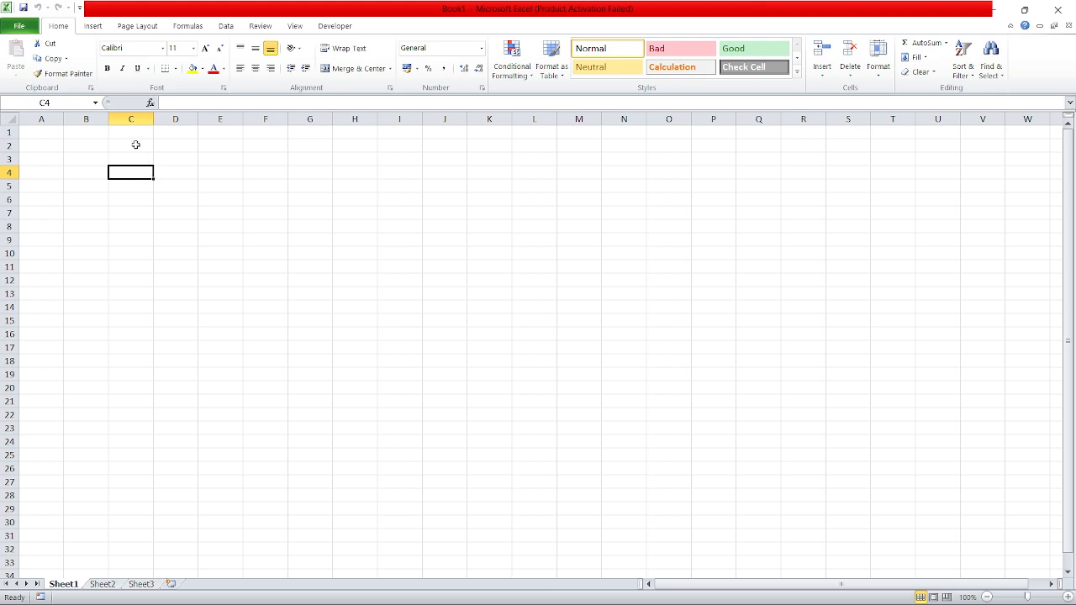
Step: Select column C, cell C4 and row 4 in turn to show how the cell's address is formed, ending on C6
click(133, 118)
click(135, 173)
click(9, 172)
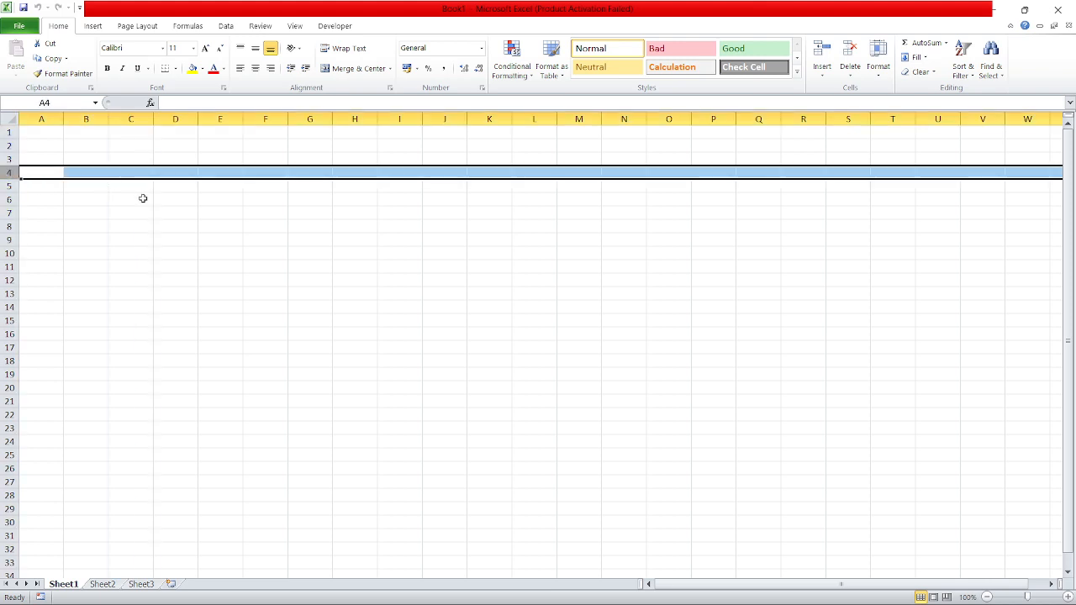
click(143, 198)
Step: Show how cell D4 gets its address by selecting the cell, column D and row 4, and reselect D4
click(178, 172)
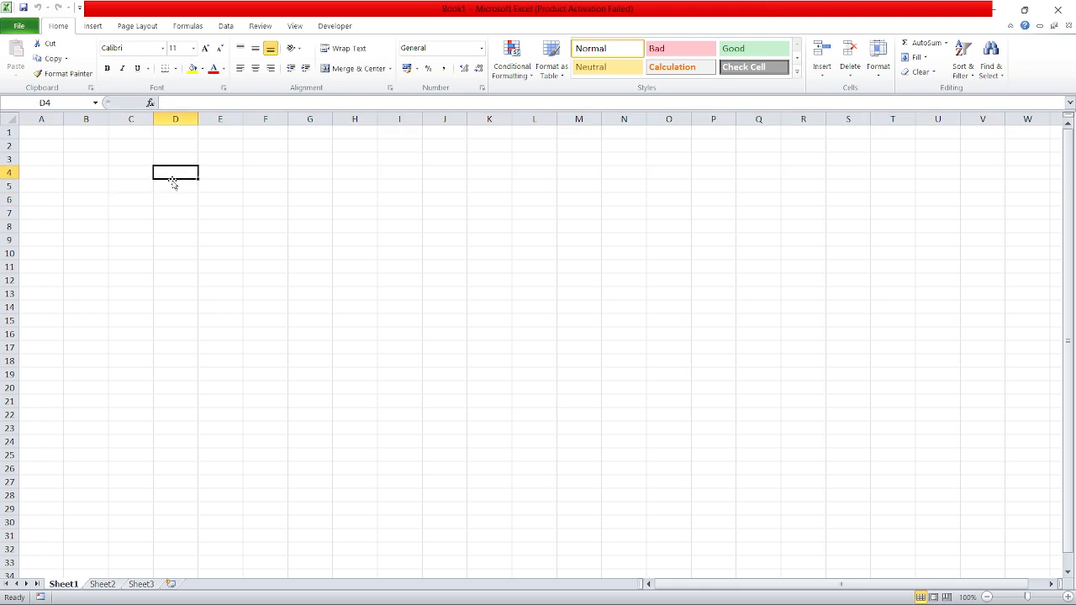
click(185, 118)
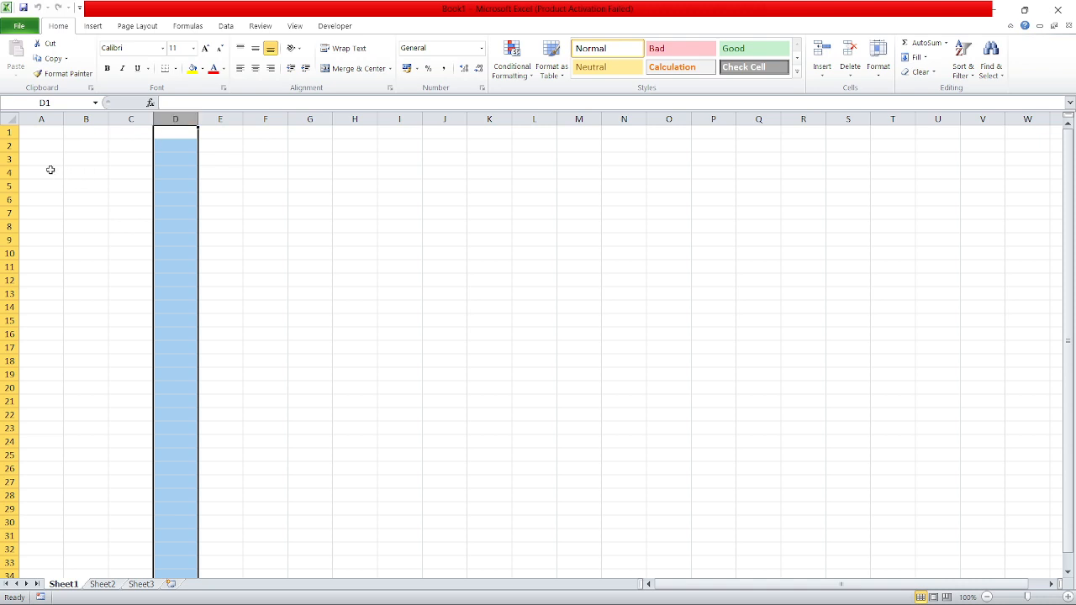
click(19, 172)
click(171, 173)
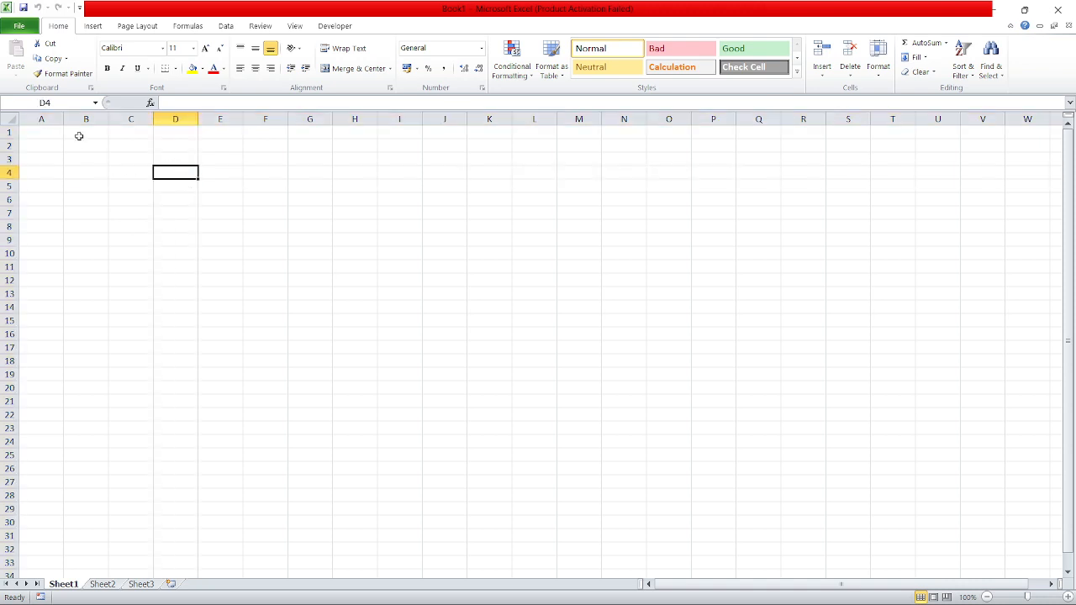
Step: Select cells L12, P12 and F6 in turn and check each cell's address in the Name Box
click(52, 100)
click(518, 284)
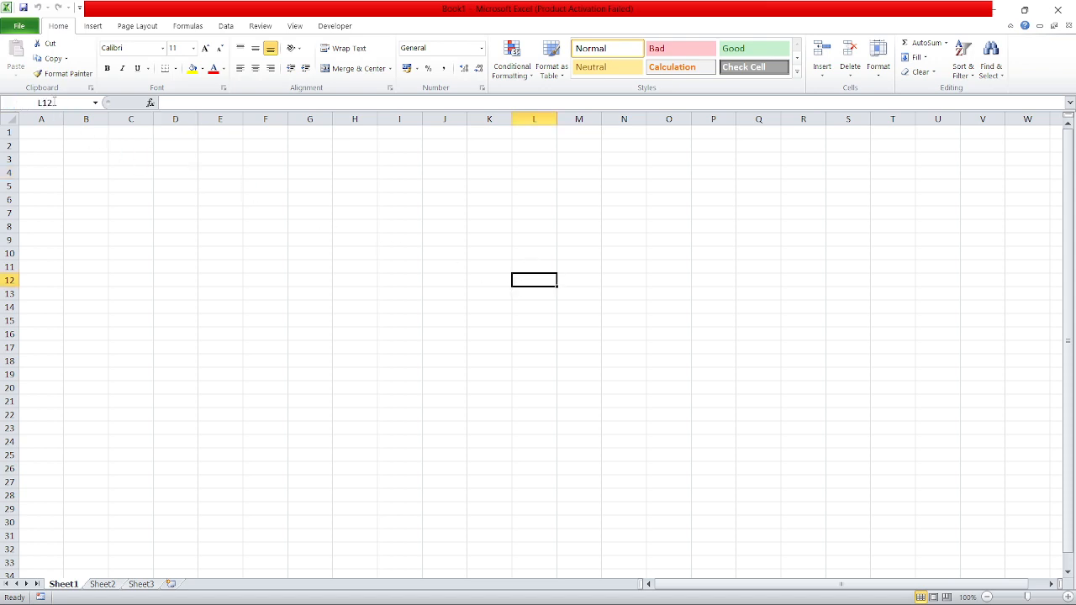
click(703, 276)
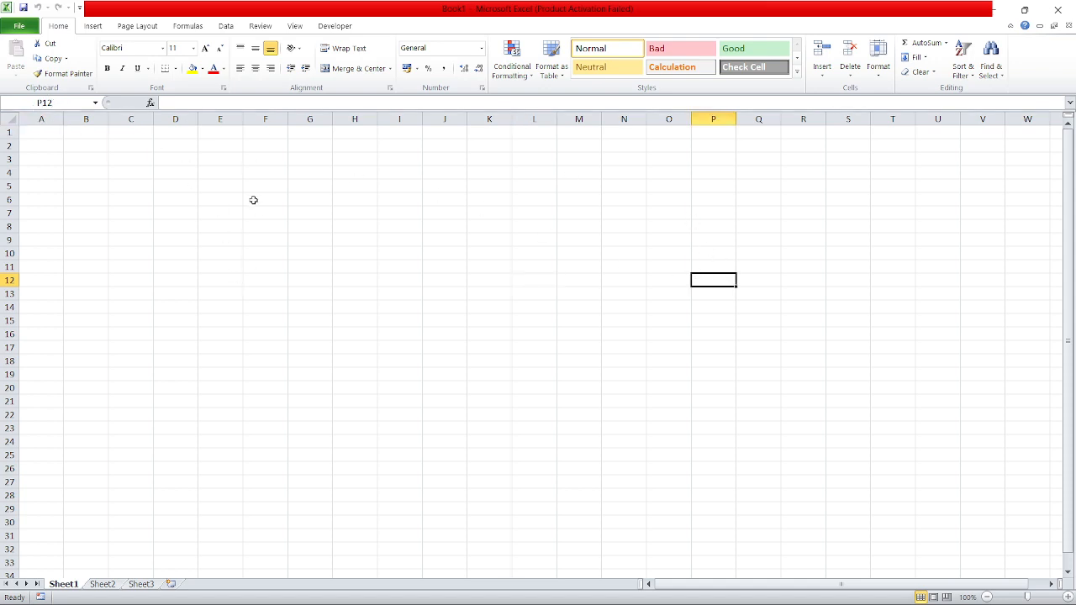
click(254, 200)
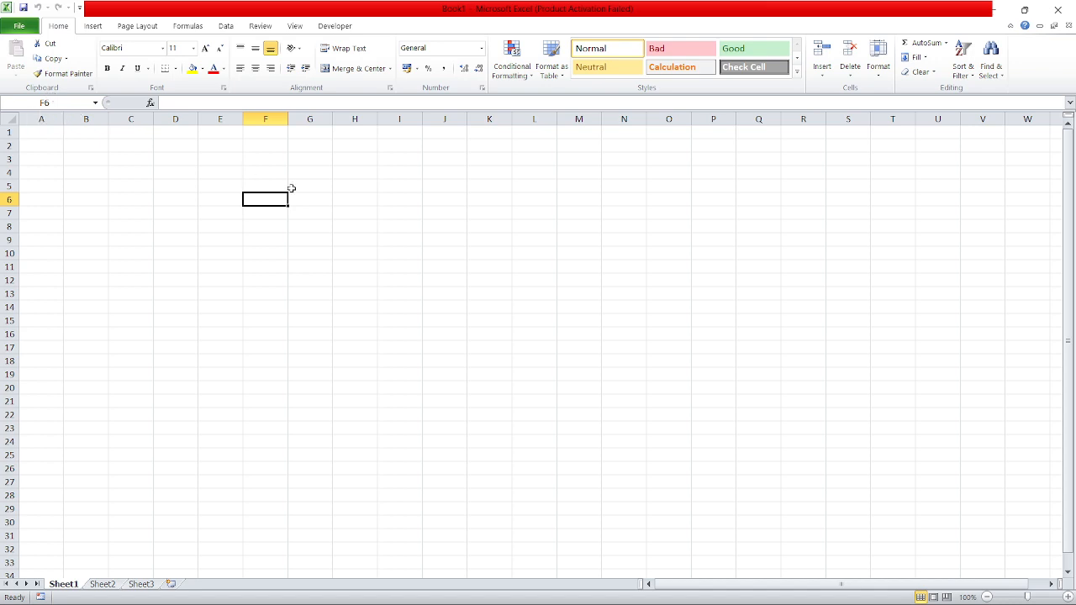
Step: Select cell F8, column A, row 1, cell C4 and cell B26 in turn to review columns, rows and cells
click(269, 225)
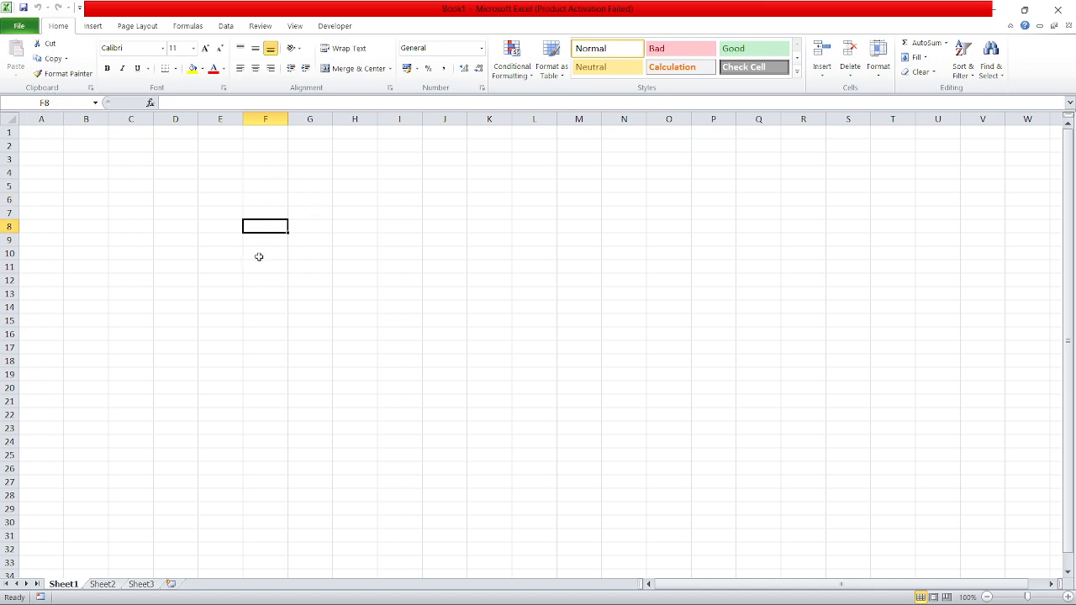
click(42, 118)
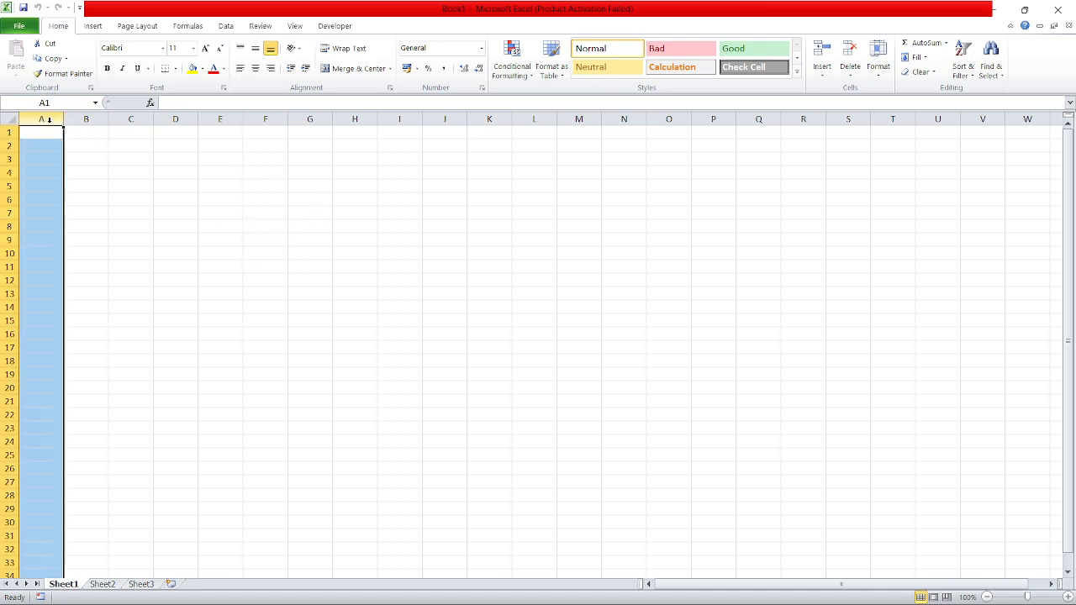
click(9, 132)
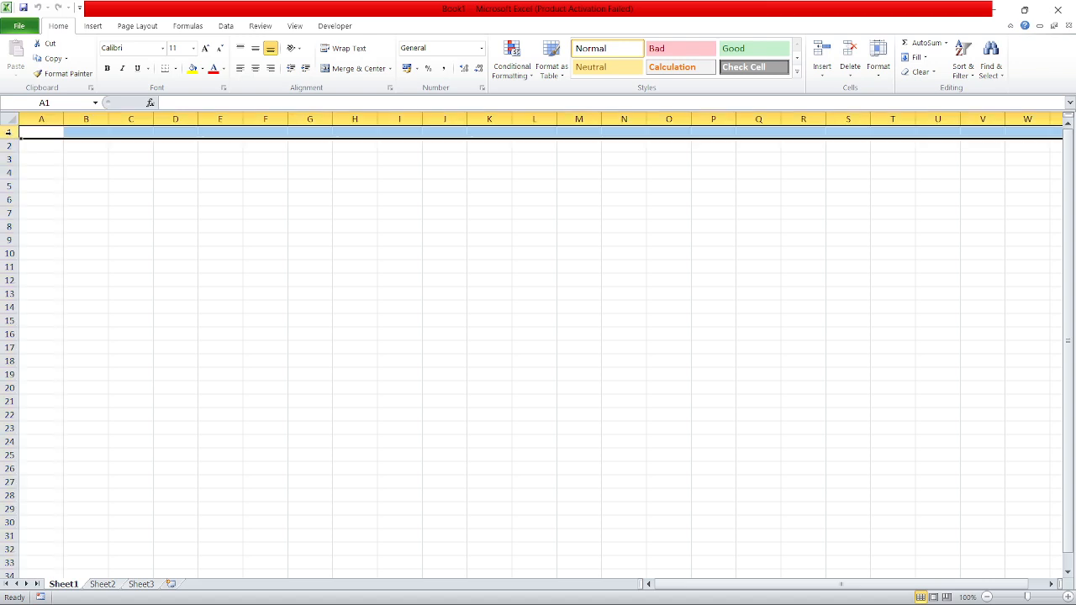
click(133, 174)
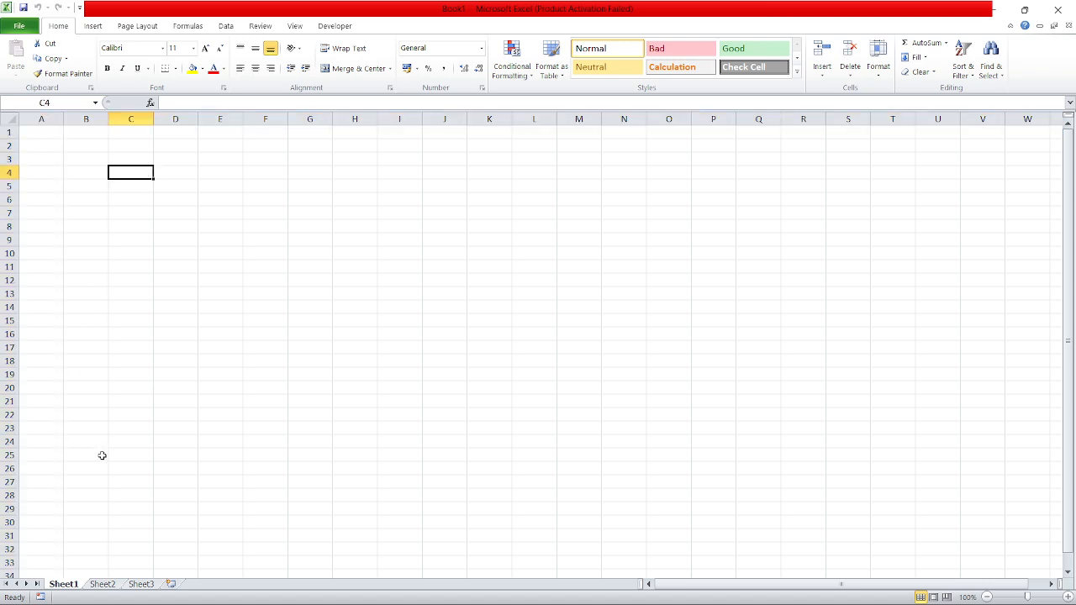
click(77, 468)
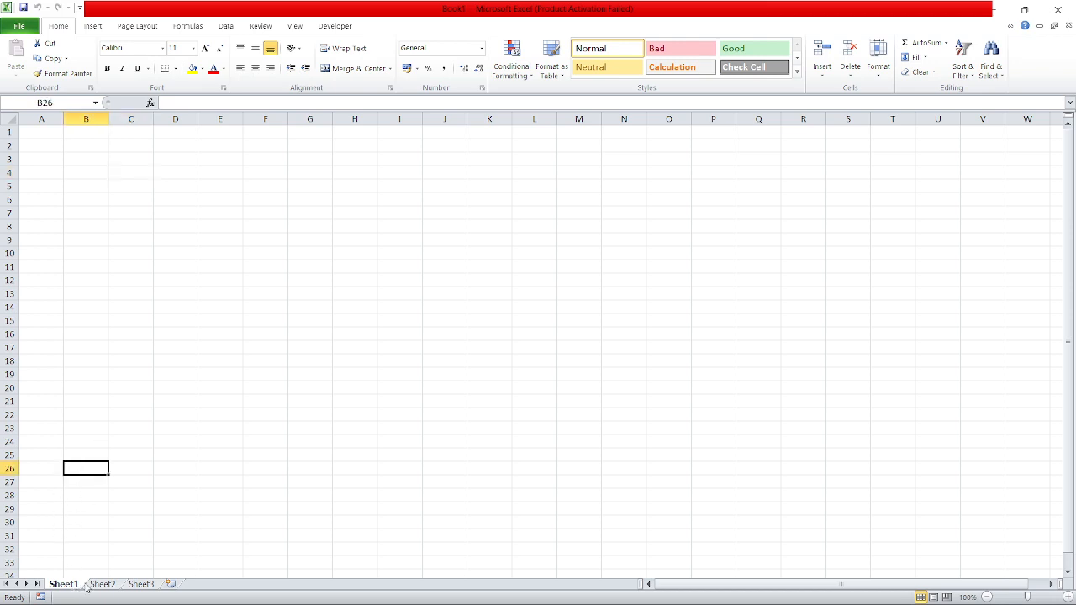
Step: View Sheet2 and Sheet3, and insert a new worksheet after Sheet3
click(103, 584)
click(142, 584)
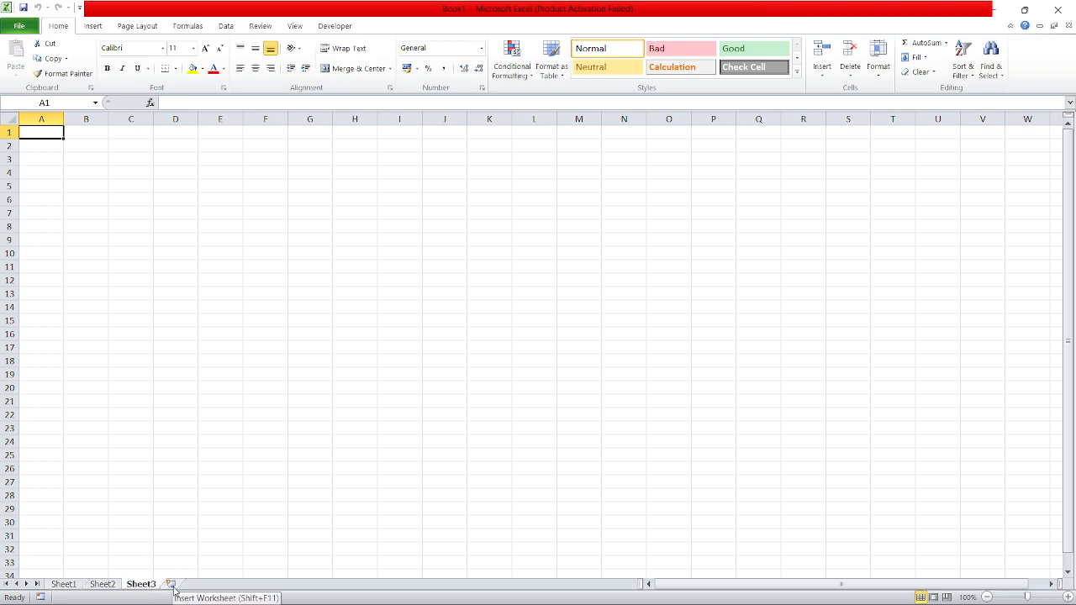
click(172, 586)
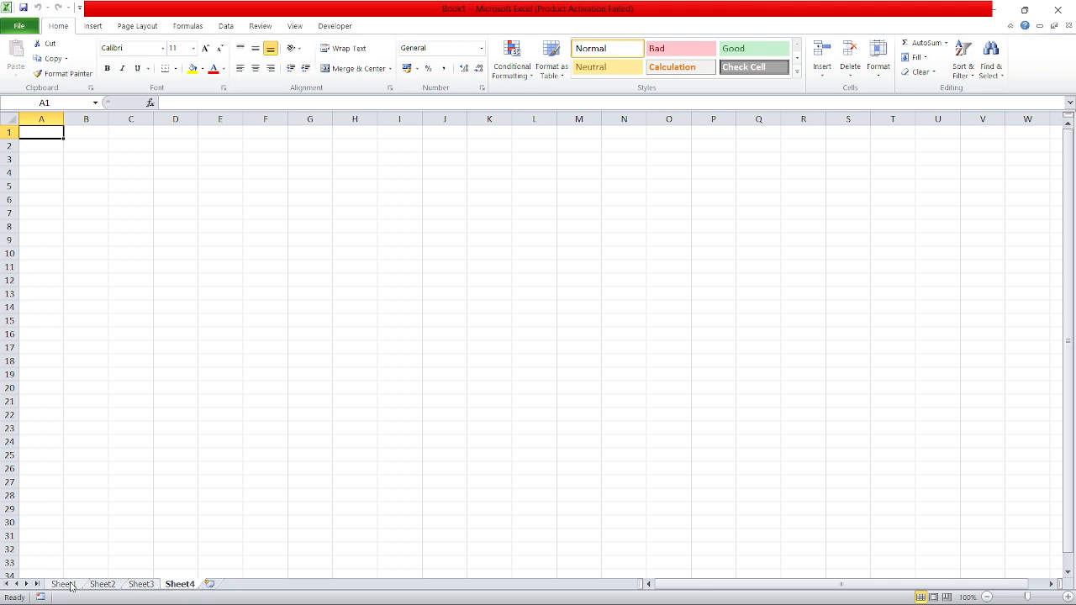
Step: Browse the worksheets from Sheet1 through to Sheet4 and back to Sheet2
click(64, 584)
click(108, 586)
click(140, 586)
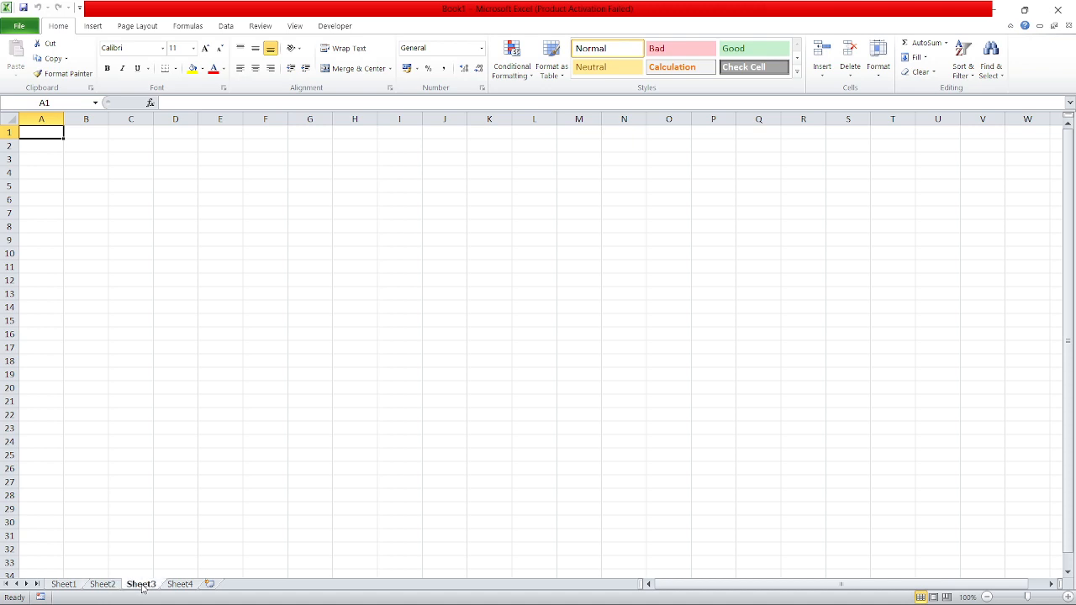
click(179, 584)
click(139, 585)
click(104, 585)
Step: Rename worksheet Sheet1 as Data
click(66, 585)
double_click(66, 585)
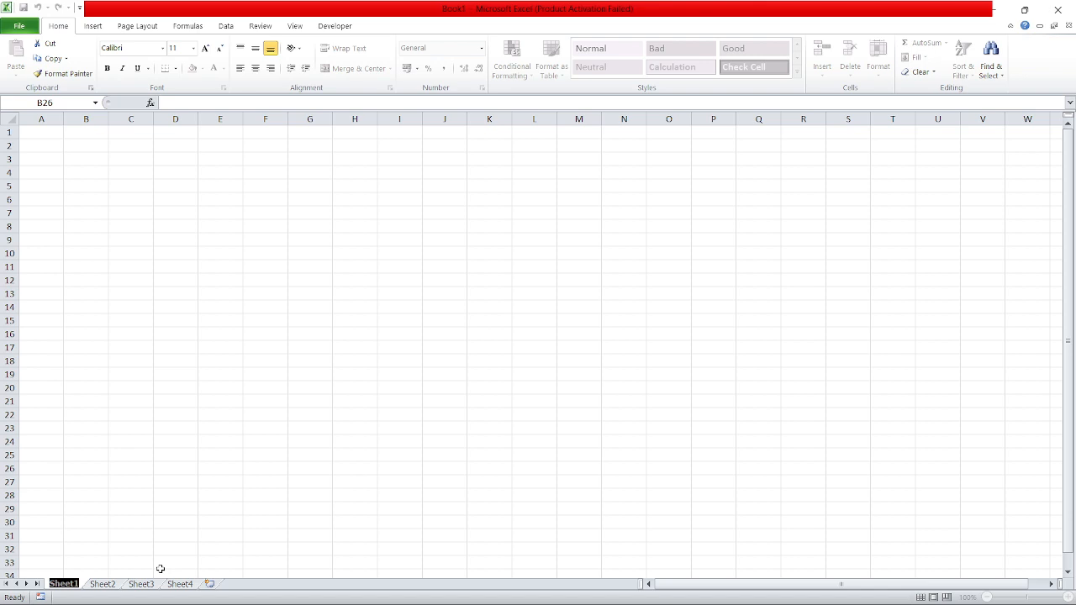
text(Data)
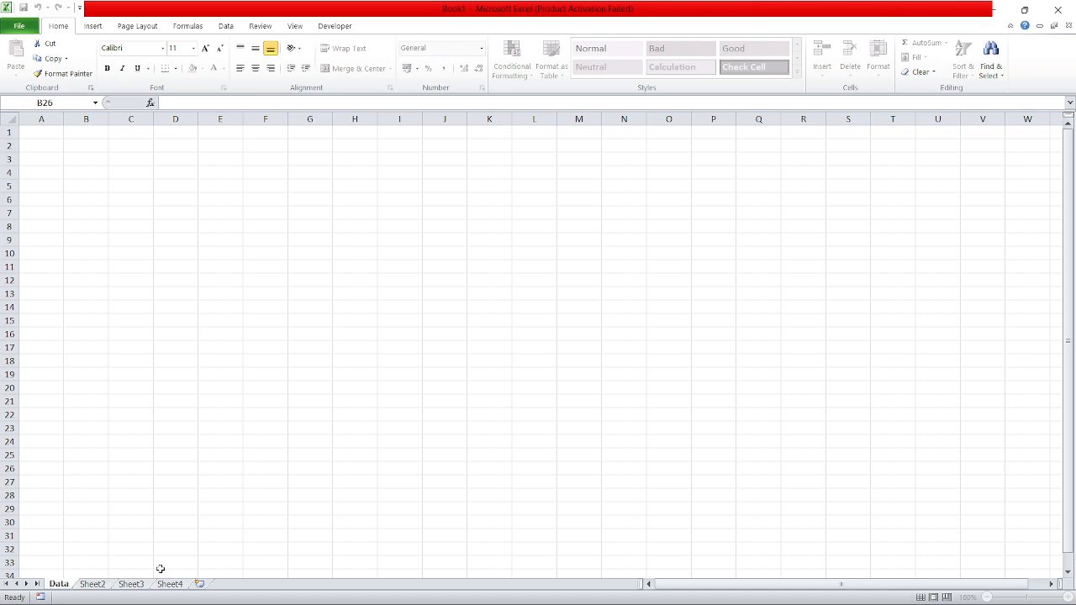
key(Return)
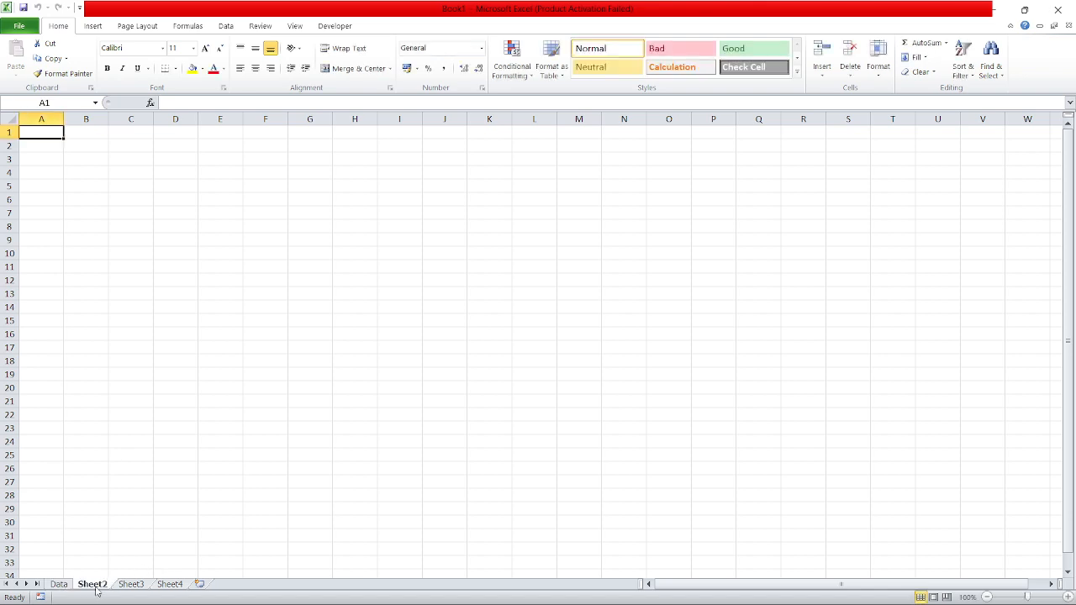
Step: Give the Data sheet's tab the darkest orange theme colour, check it from Sheet2 and return to Data
right_click(63, 588)
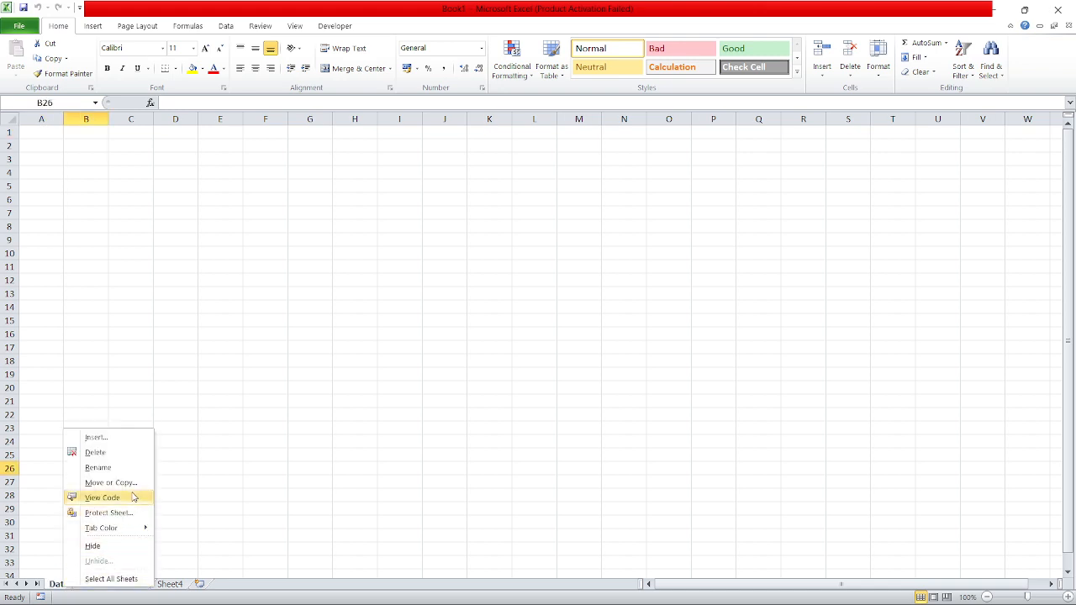
mouse_move(143, 527)
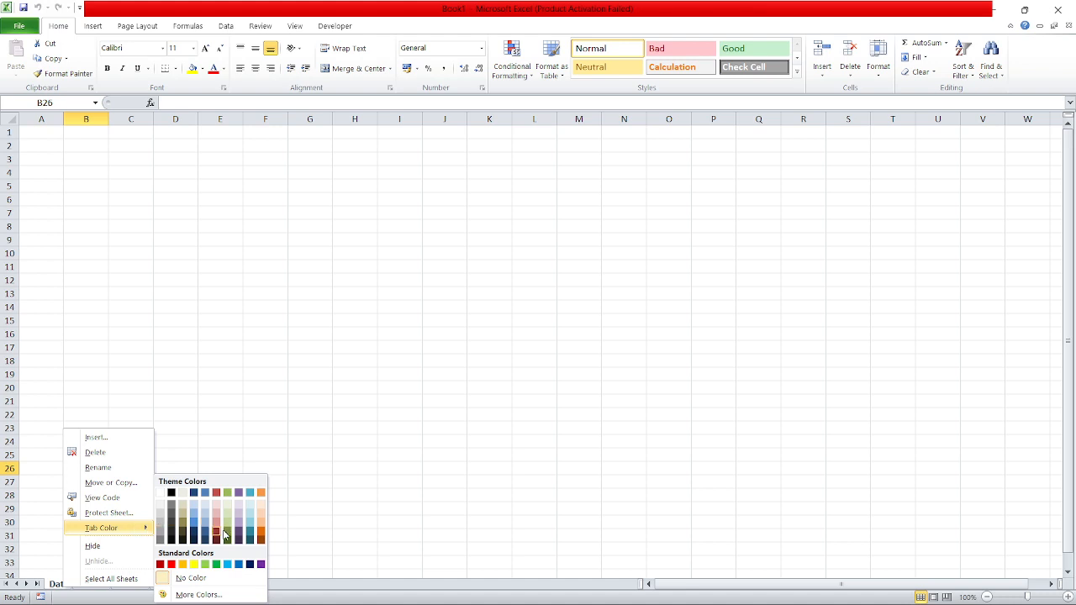
click(262, 543)
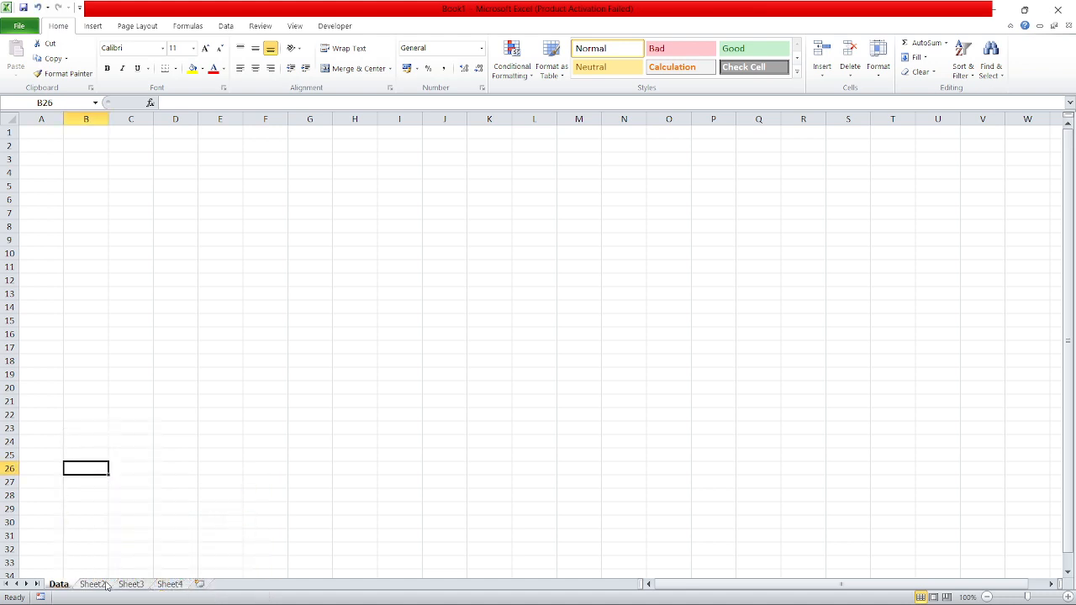
click(103, 585)
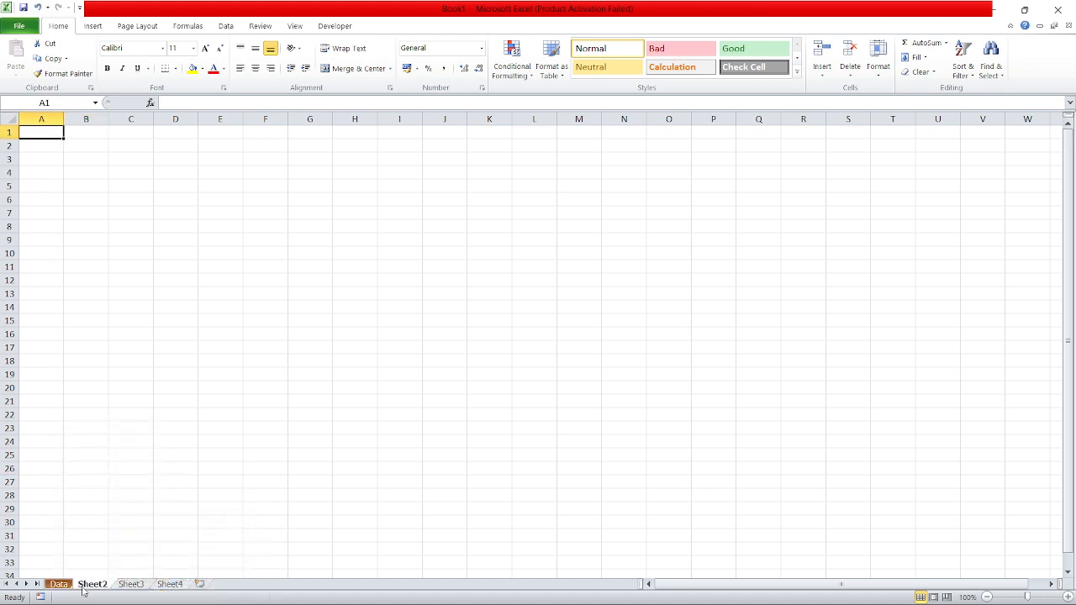
click(59, 587)
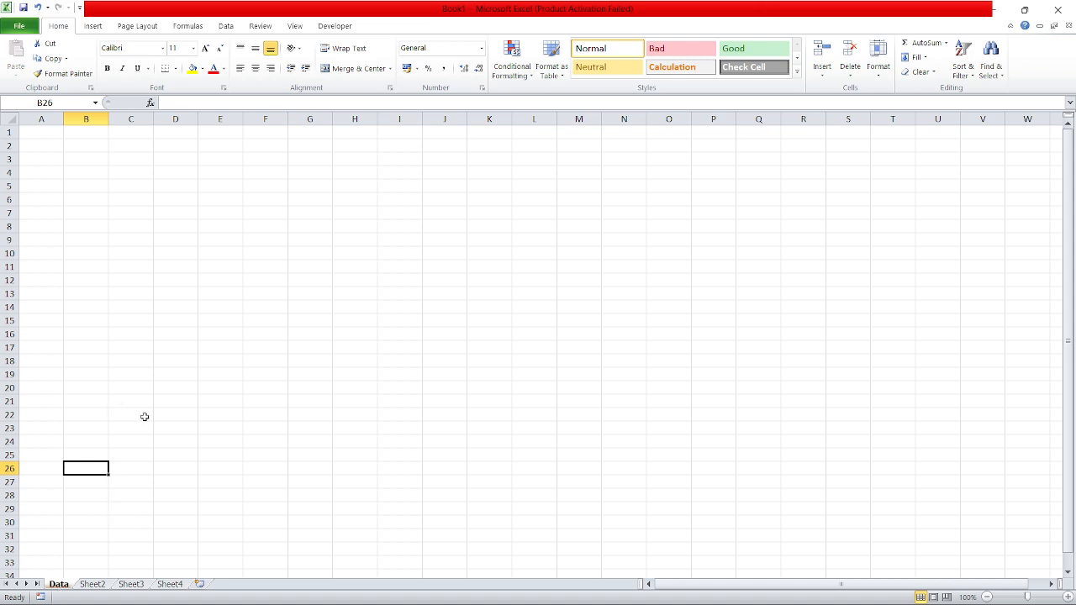
Step: On the Data sheet, select cell A3, column A, and rows 1, 4 and 7 in turn
click(44, 158)
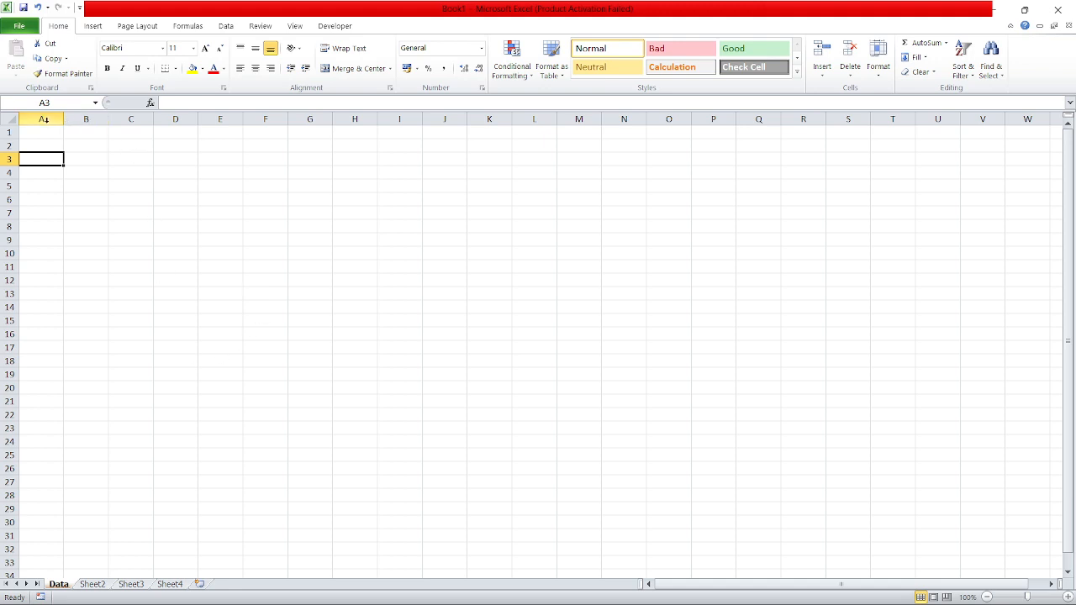
click(51, 119)
click(9, 132)
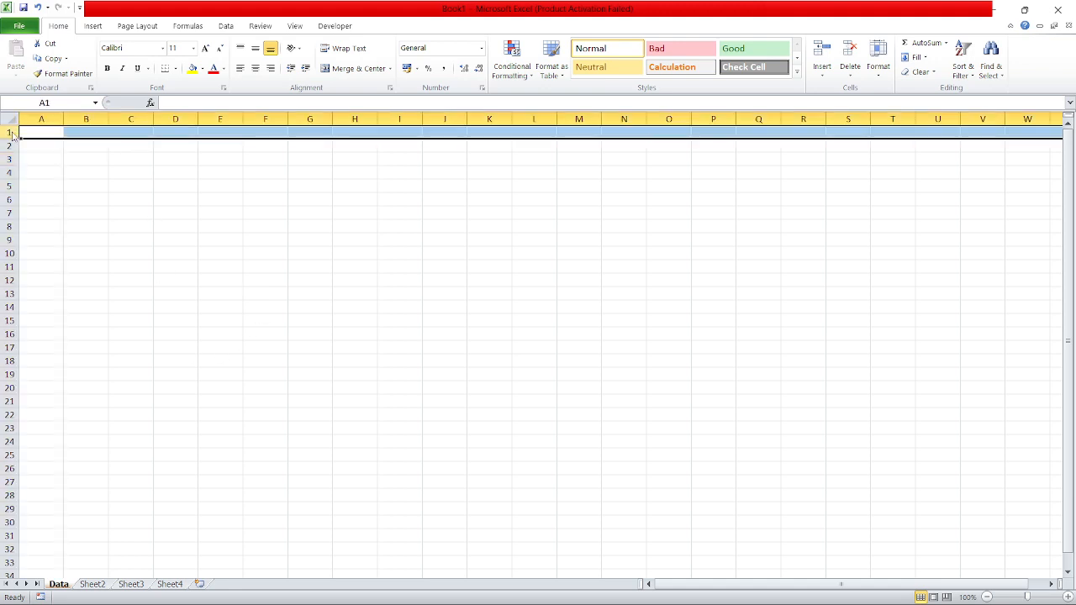
click(10, 174)
click(8, 214)
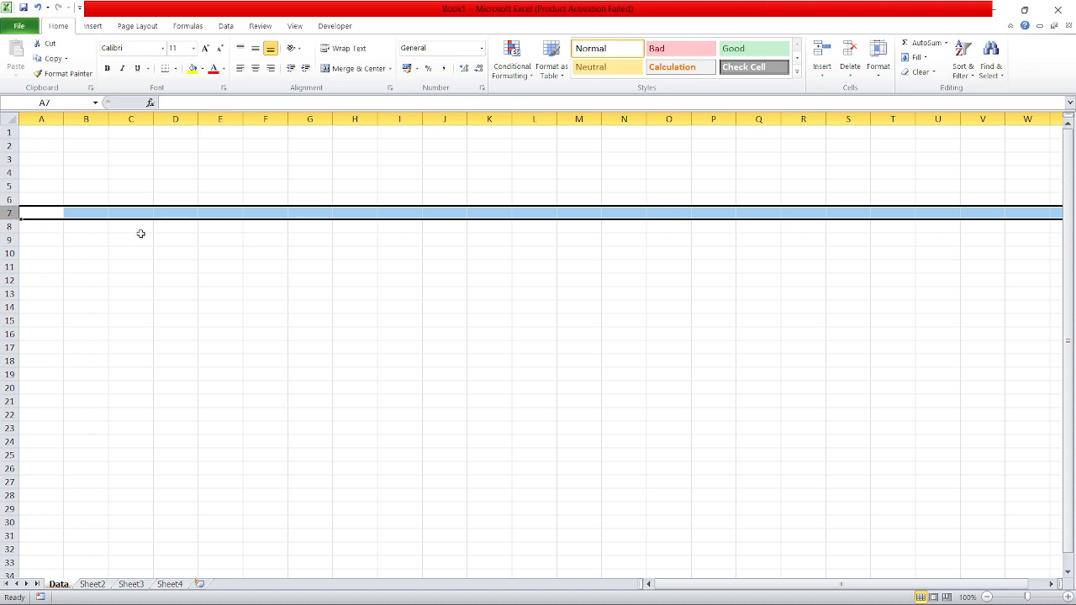
Step: Select cells D10, C6, E7, C8, D5 and A5 in turn to point out individual cells
click(168, 256)
click(118, 200)
click(206, 211)
click(111, 223)
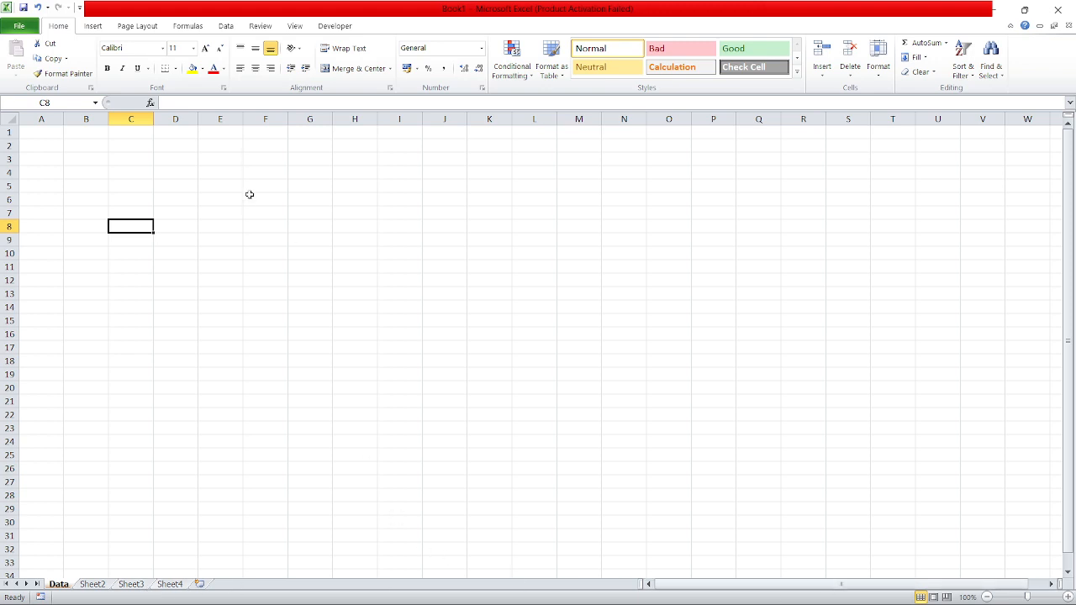
click(190, 187)
click(47, 186)
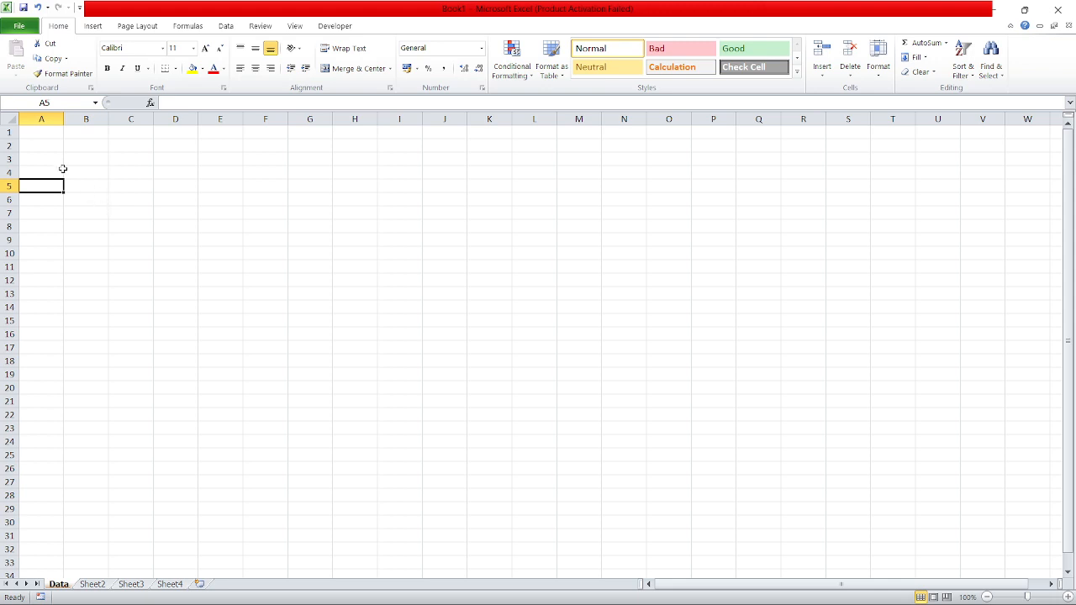
Step: Select cells A4 and B4, and alternate between A3 and B3, ending on B3
click(59, 168)
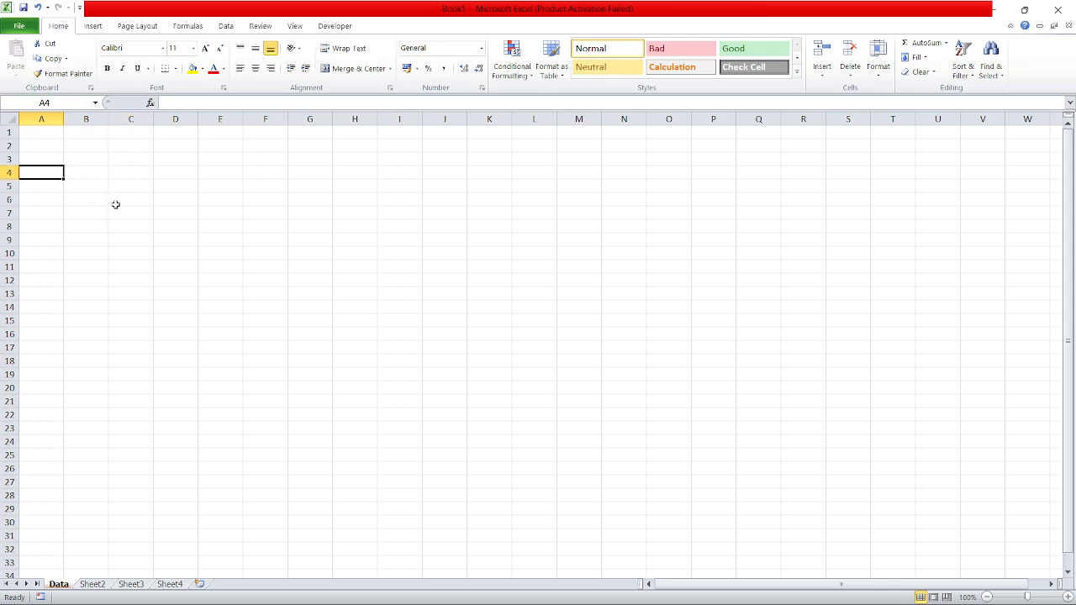
click(73, 169)
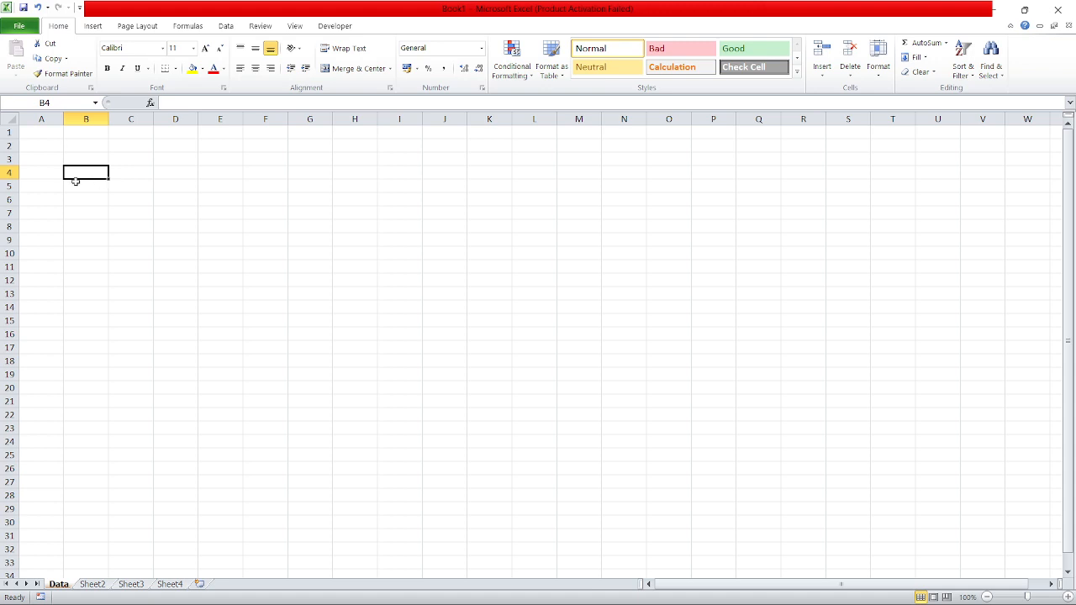
click(48, 160)
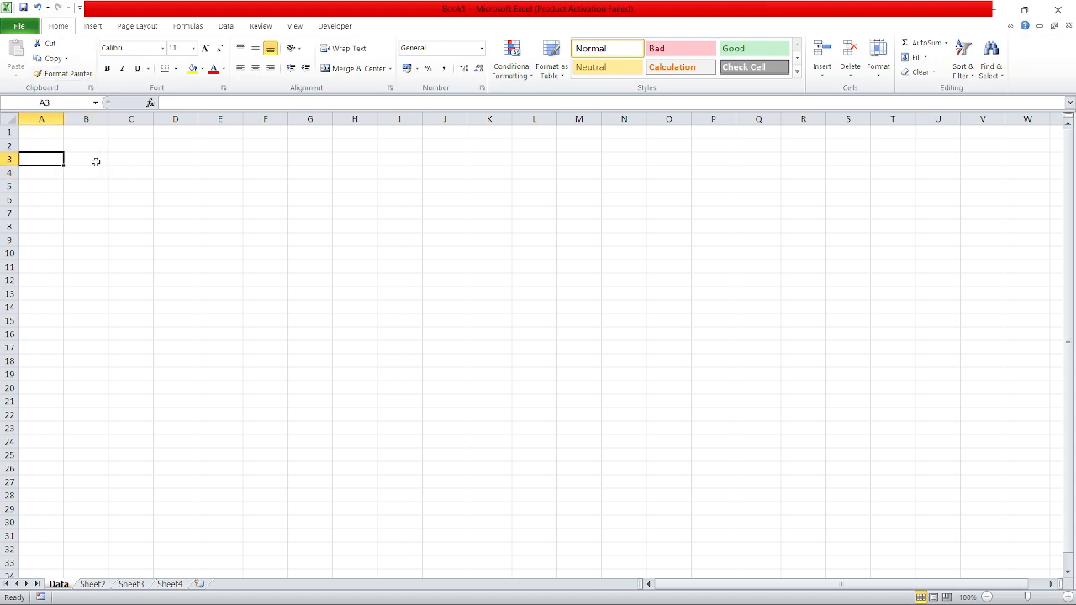
click(83, 161)
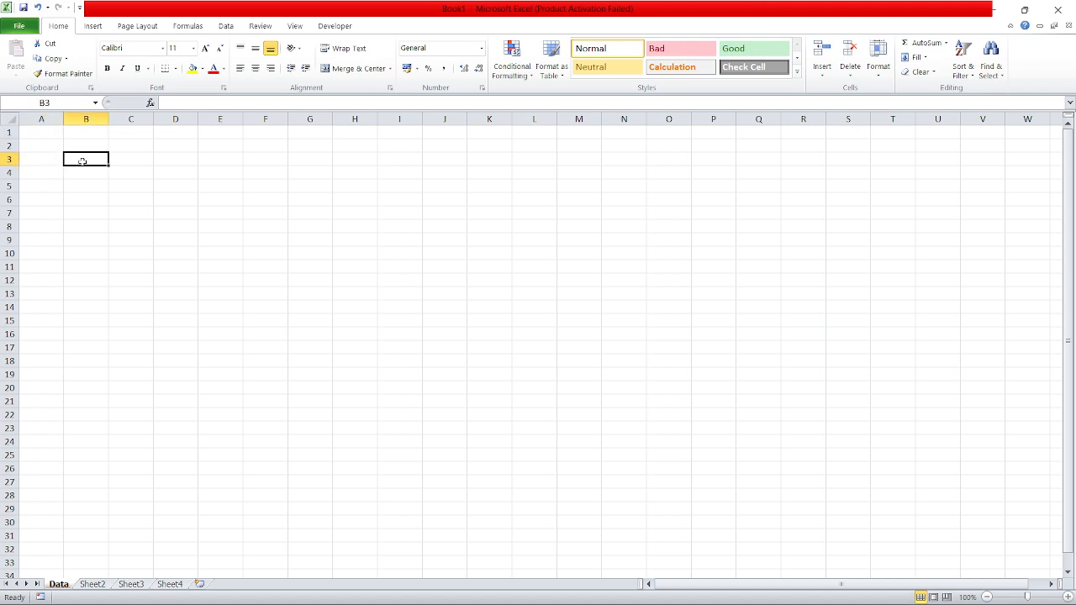
click(49, 161)
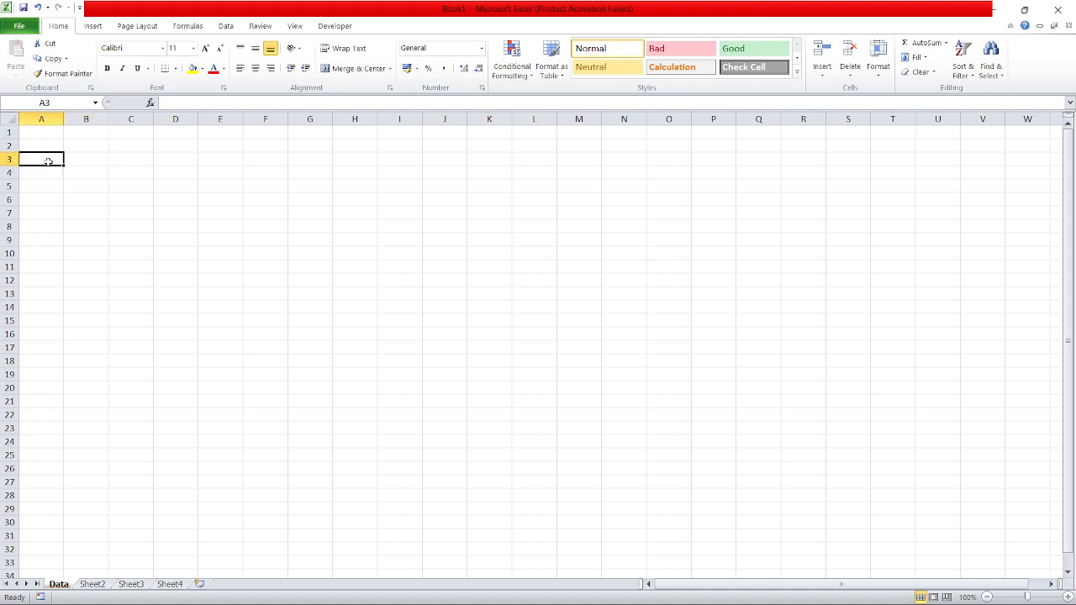
click(71, 158)
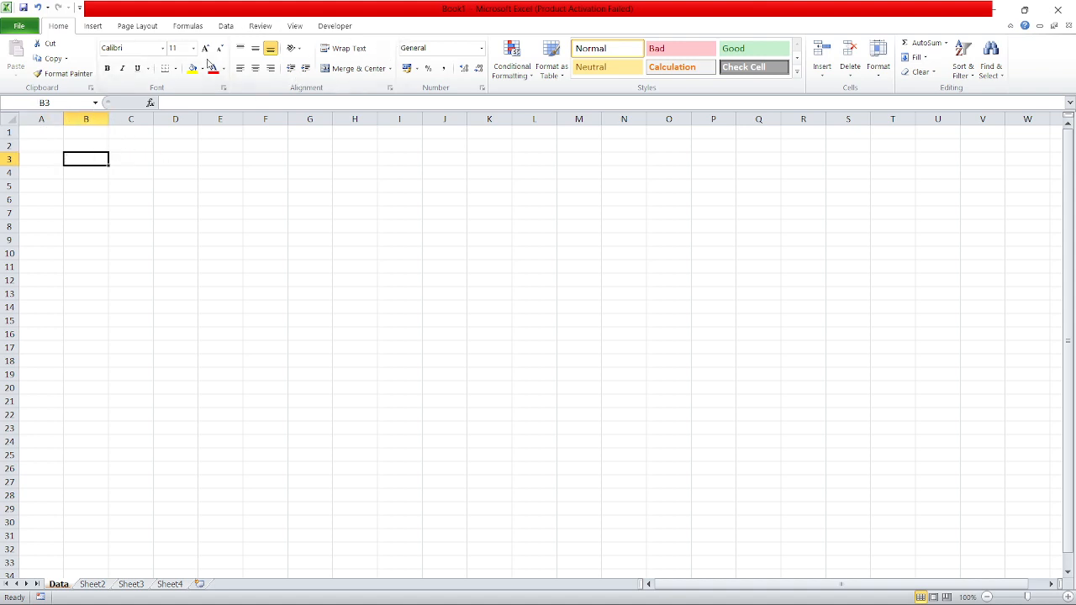
Step: Enter the text "Indonesia Merdeka" in cell B3
click(99, 178)
click(97, 160)
click(142, 52)
click(104, 190)
click(96, 159)
text(Ind)
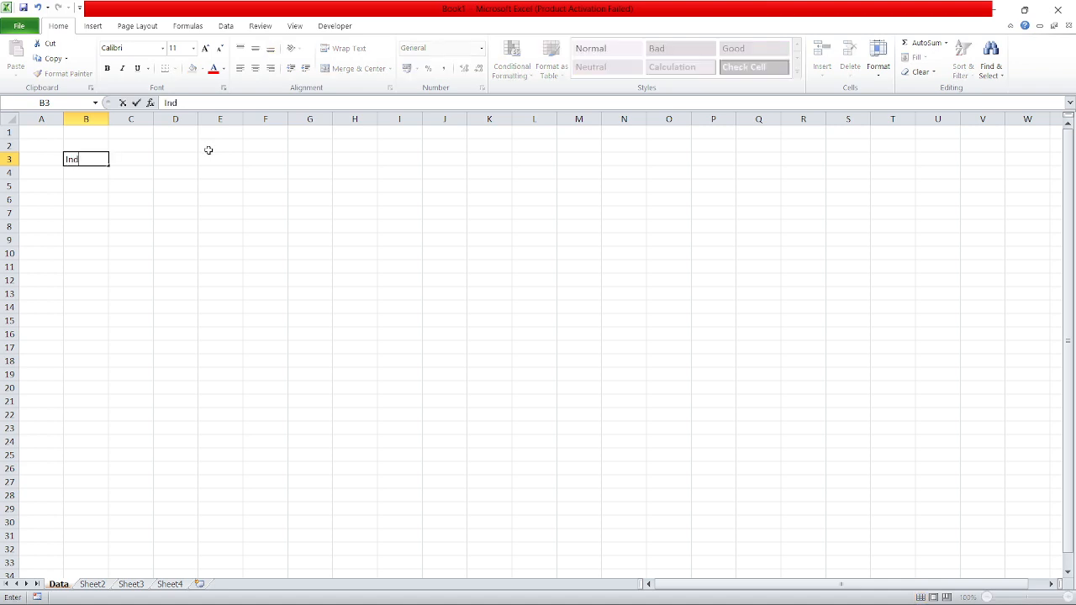
text(onesia Merdeka)
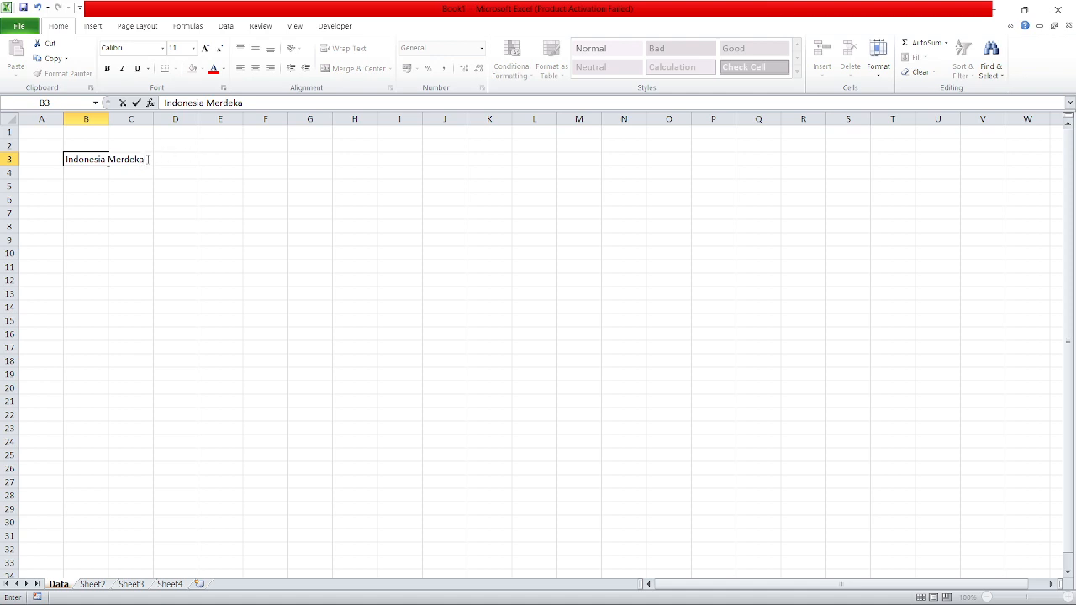
Step: Set the font of the whole text in cell B3 to Adobe Gothic Std B and finish editing the cell
drag(148, 159, 59, 160)
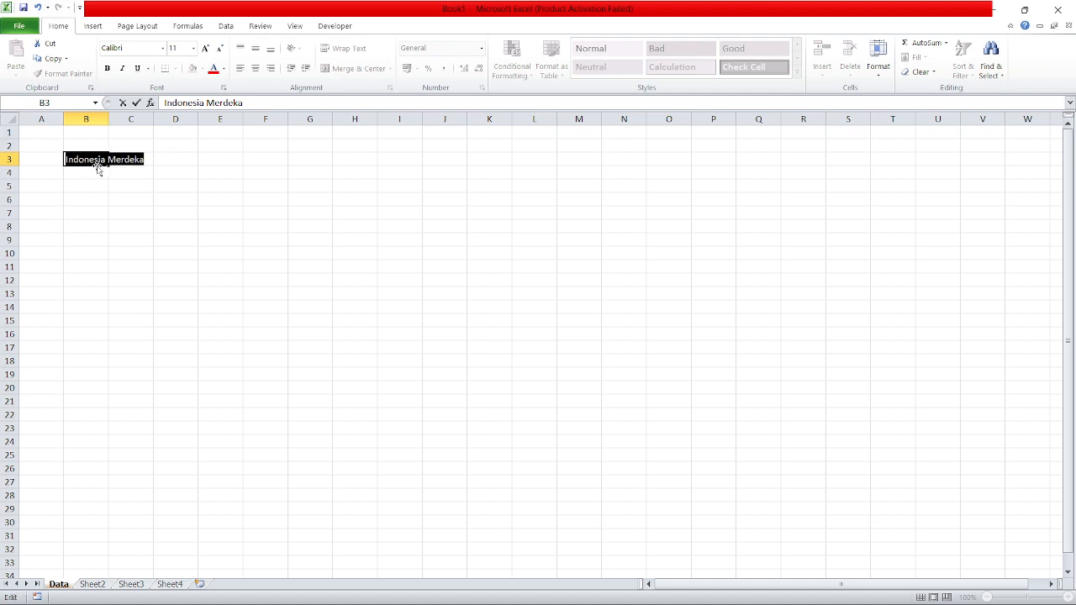
click(163, 48)
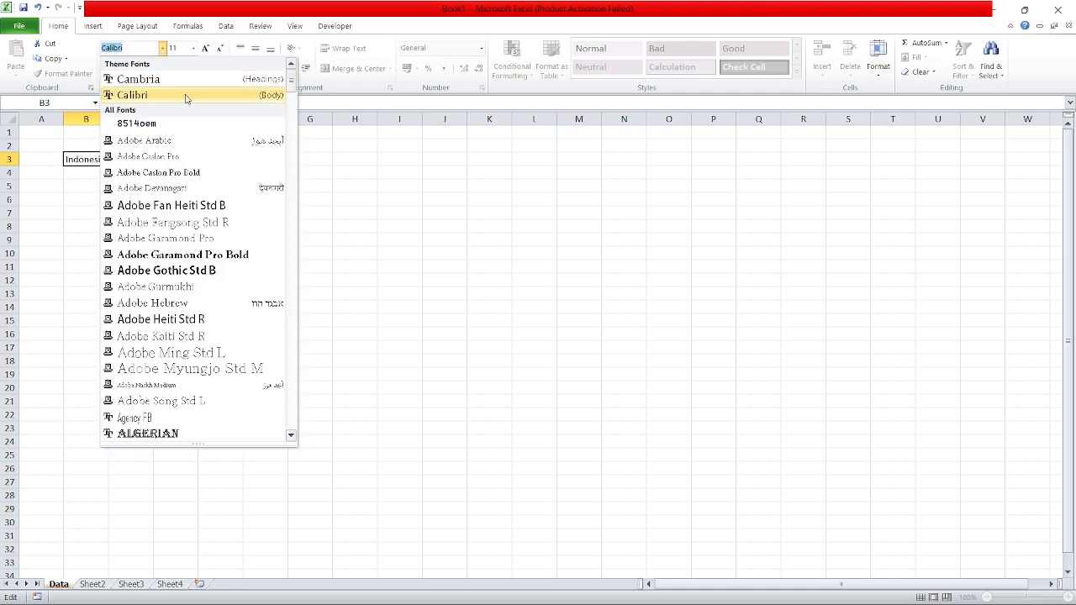
click(212, 266)
click(168, 210)
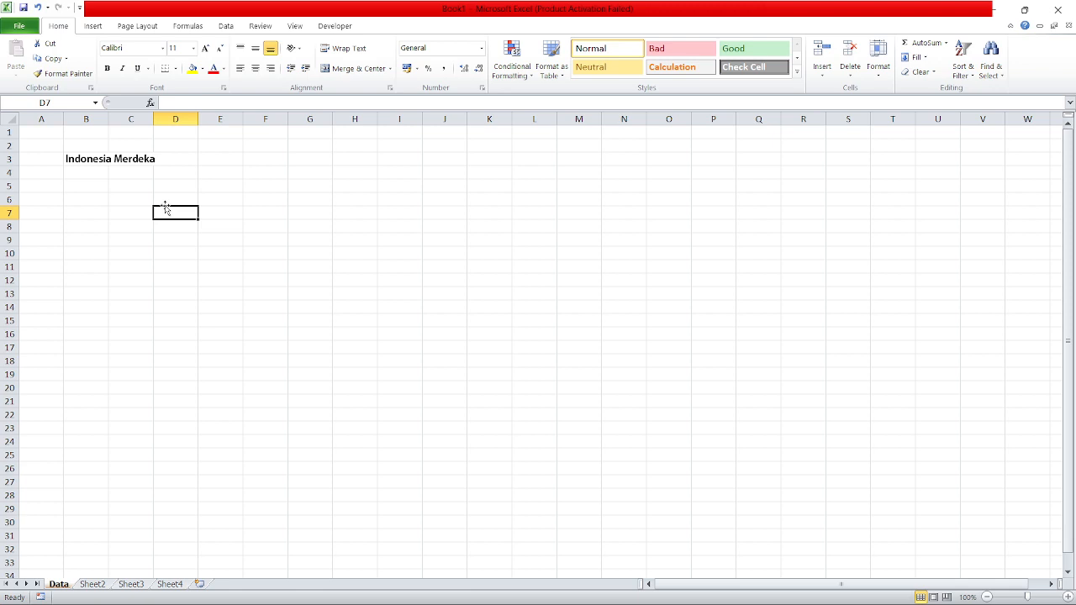
click(335, 209)
Step: Select cell B3, open its text for editing, and leave it by selecting cell E8
click(70, 163)
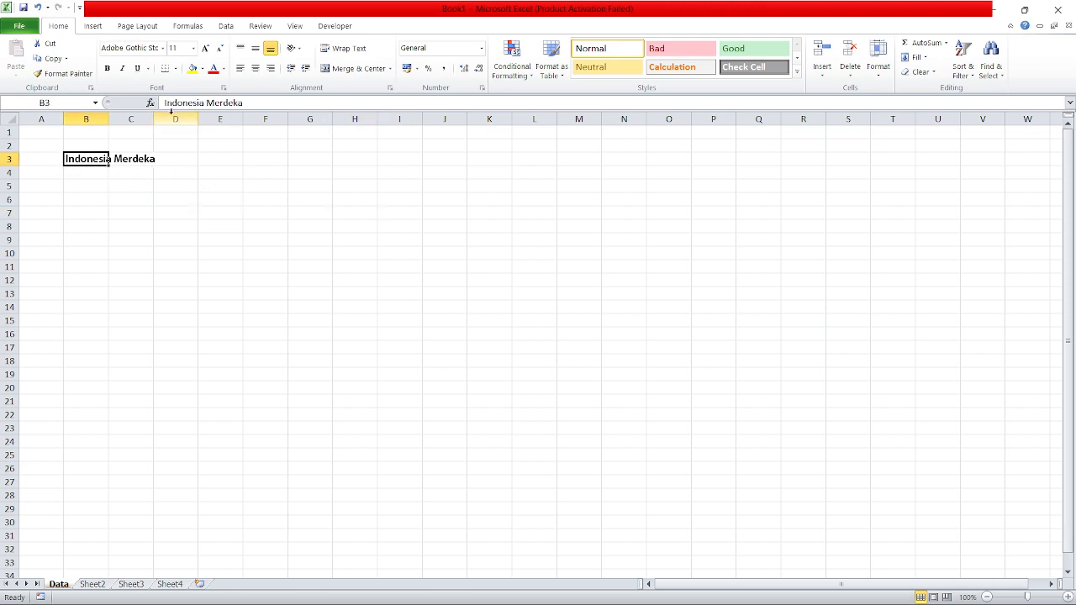
key(F2)
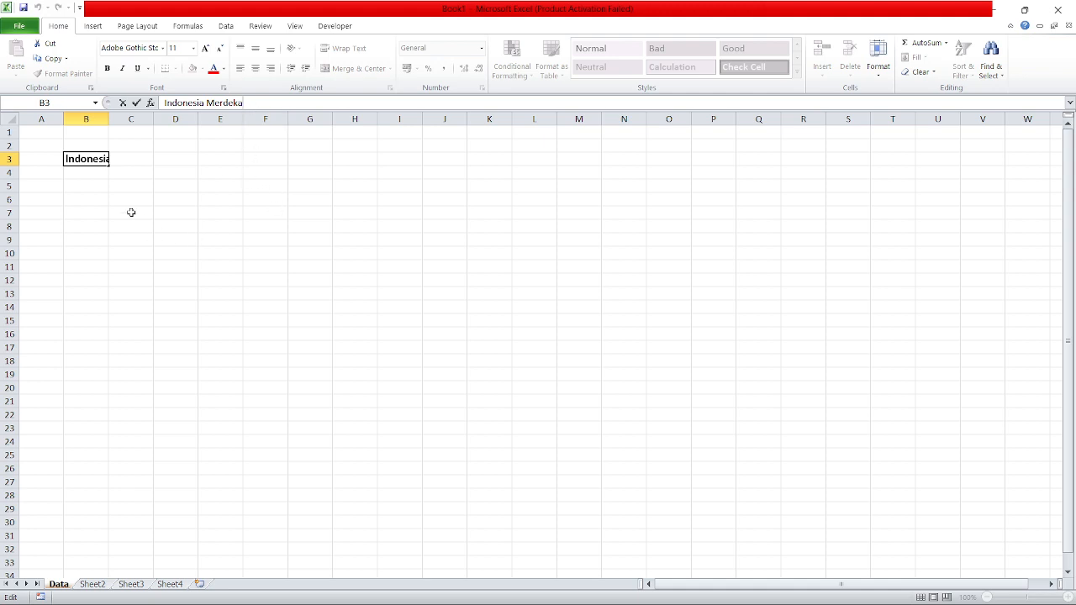
click(201, 219)
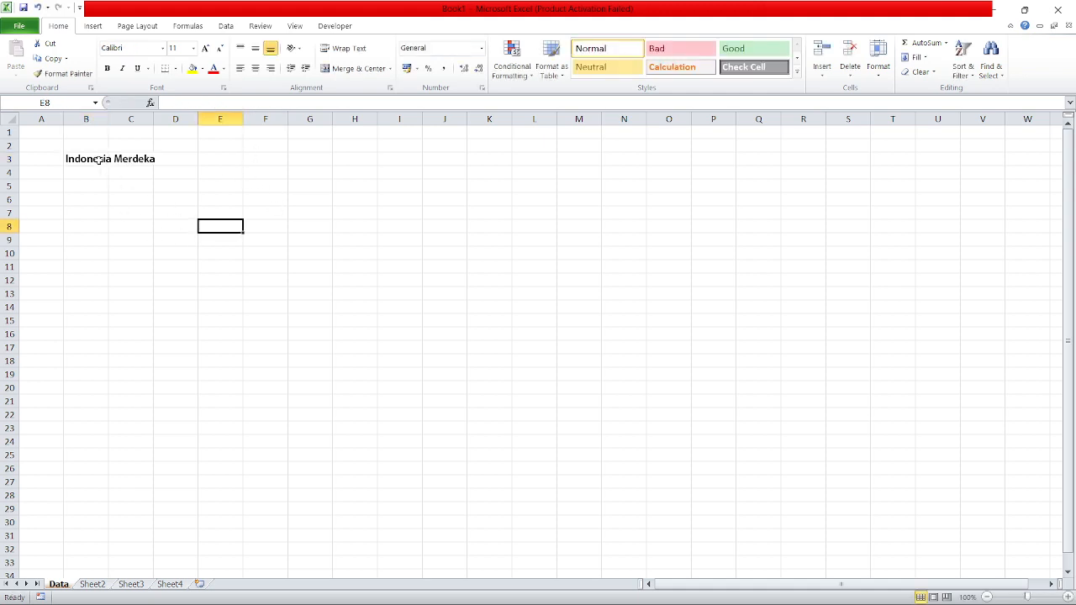
Step: Set the font of cell B3 to Adobe Garamond Pro Bold
click(99, 160)
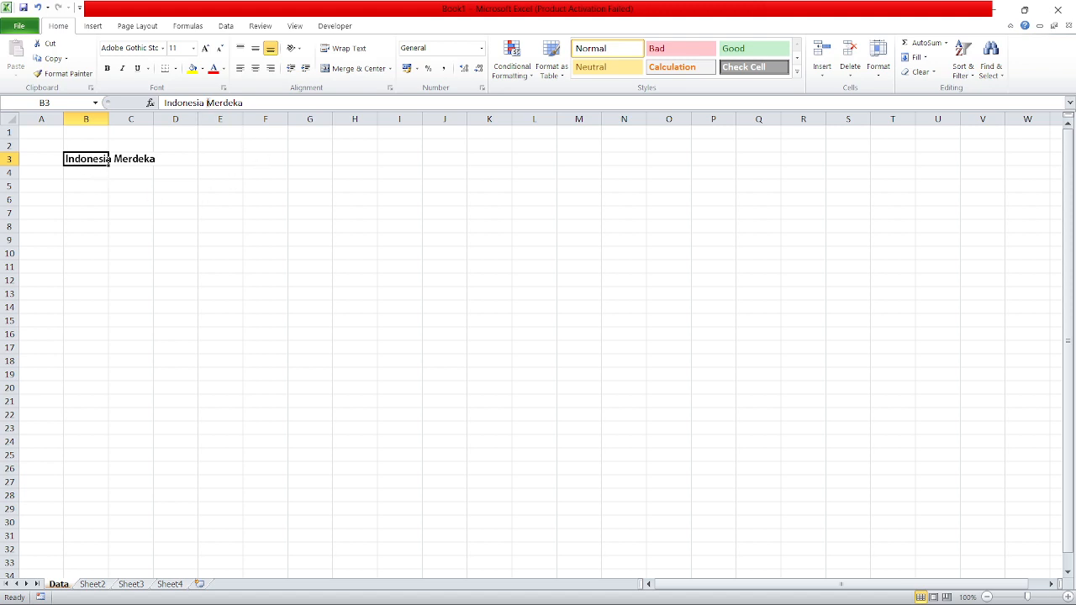
click(162, 49)
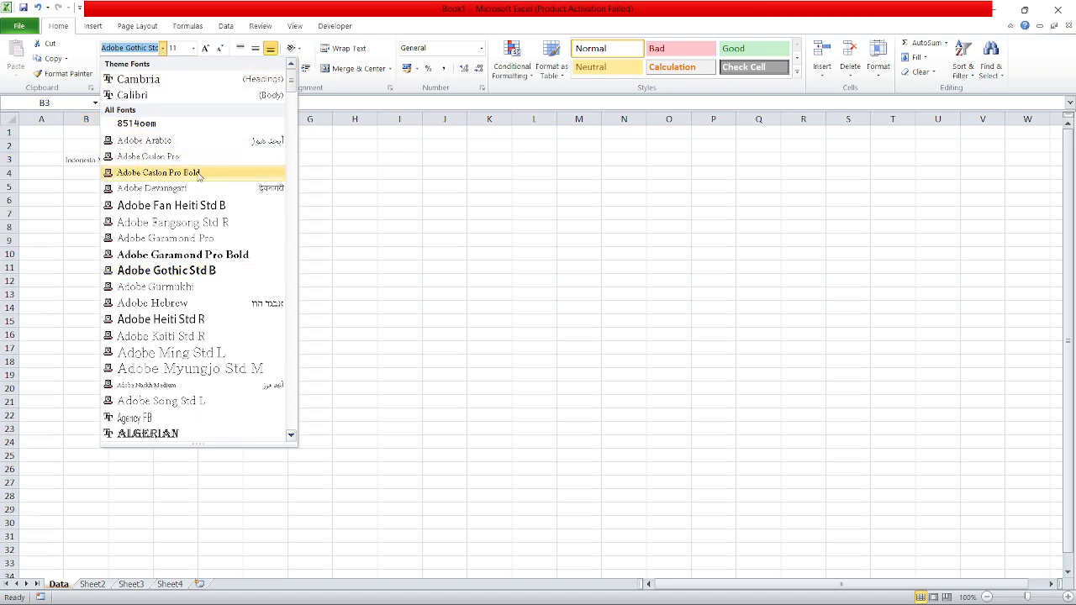
click(218, 254)
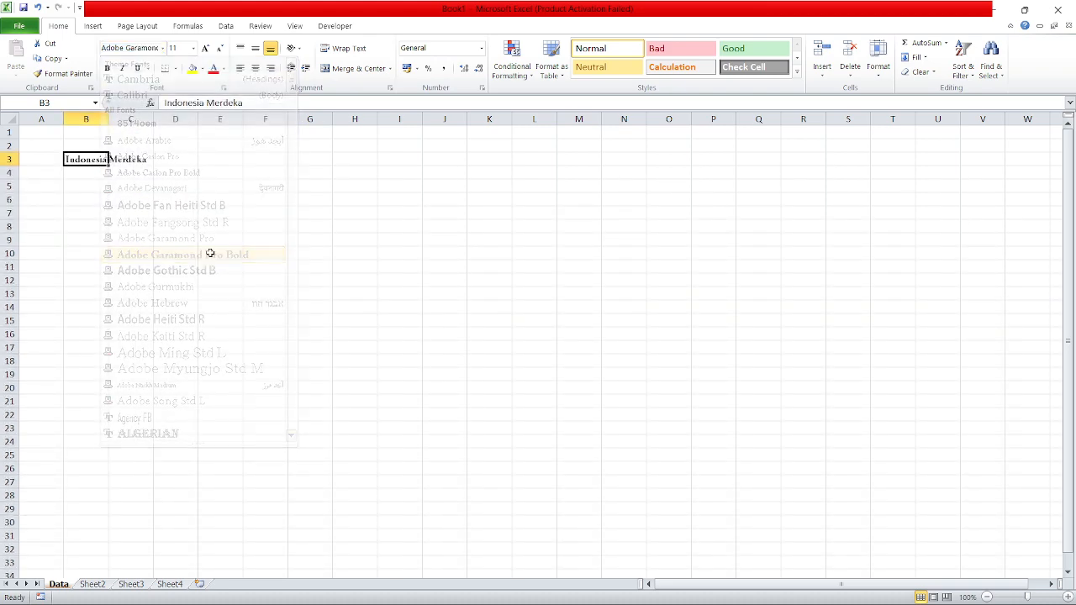
Step: Open cell B3 for editing, highlight its whole text, and leave it by selecting C6, returning once to B3
double_click(81, 159)
double_click(80, 159)
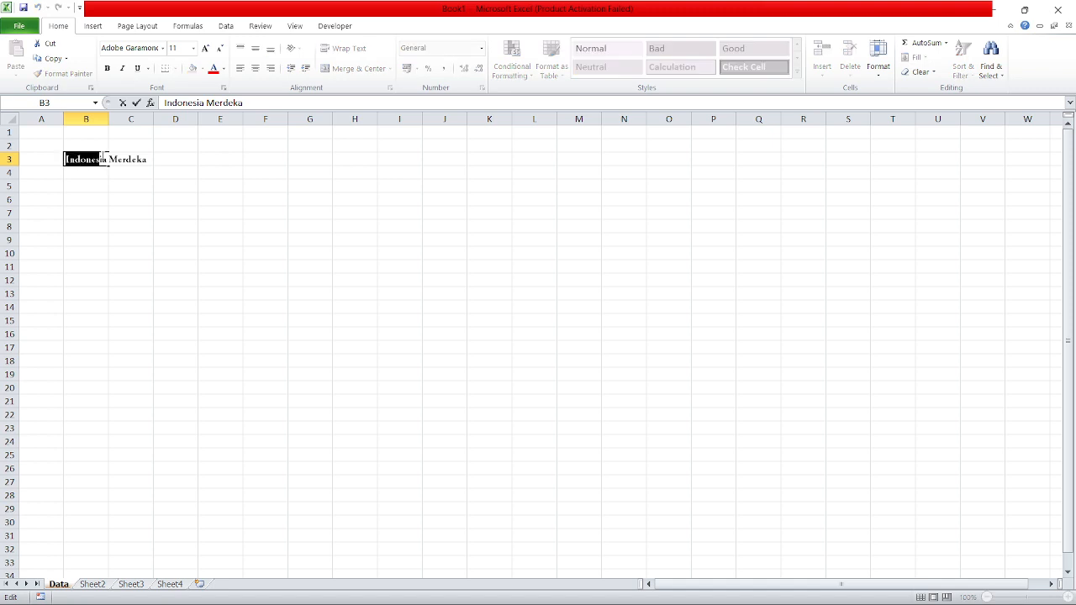
click(148, 159)
drag(65, 159, 150, 159)
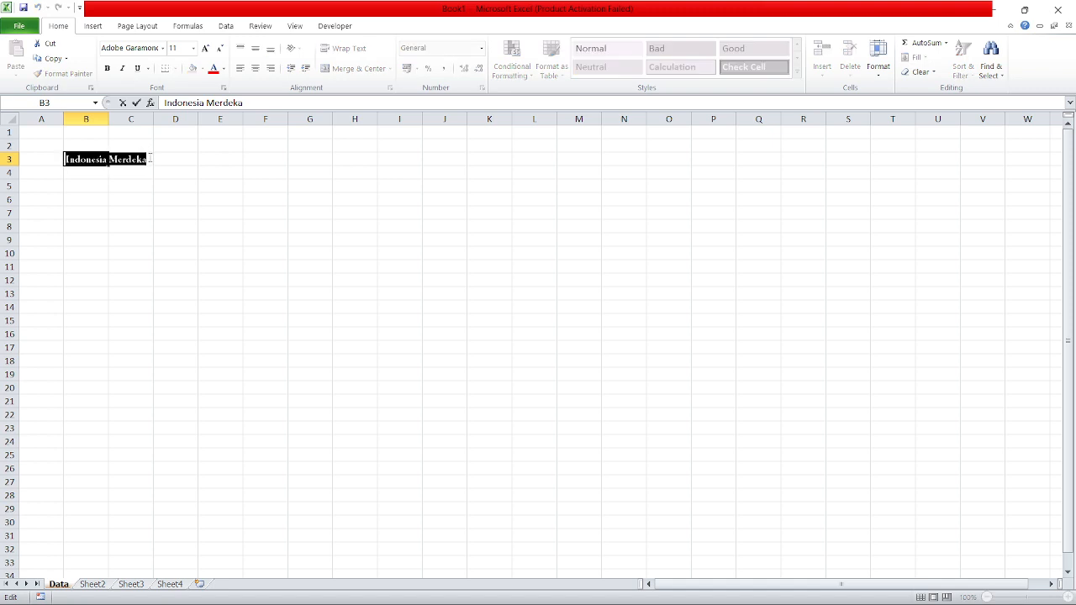
click(130, 201)
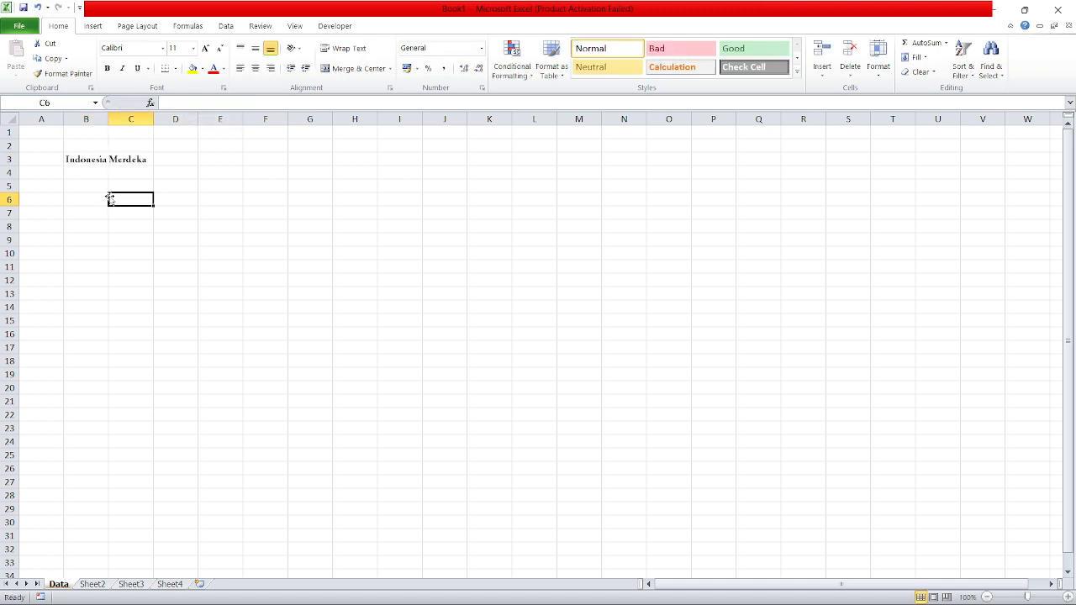
click(91, 159)
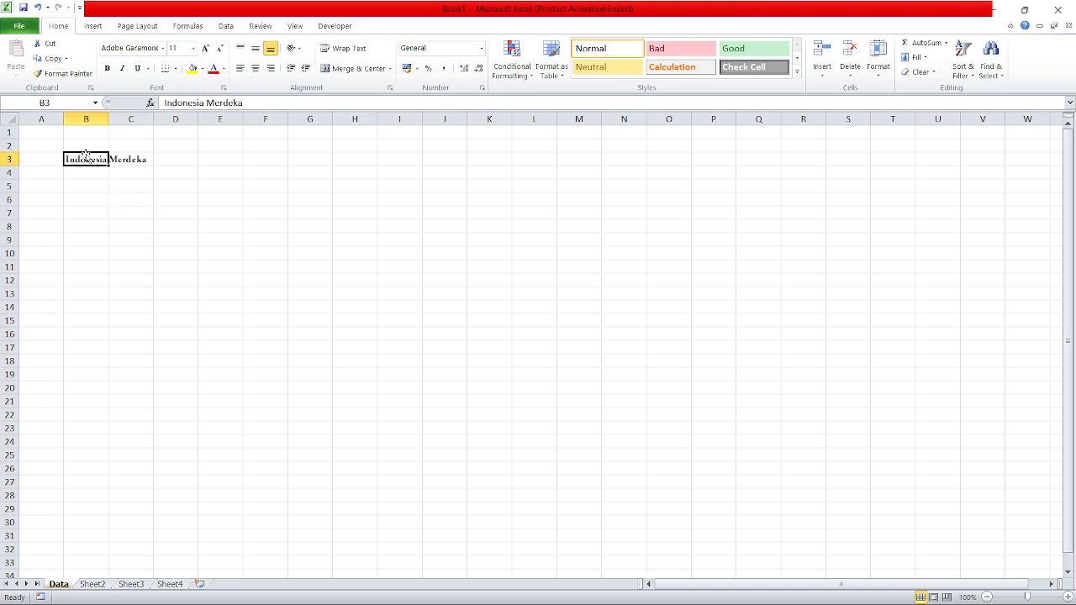
click(146, 199)
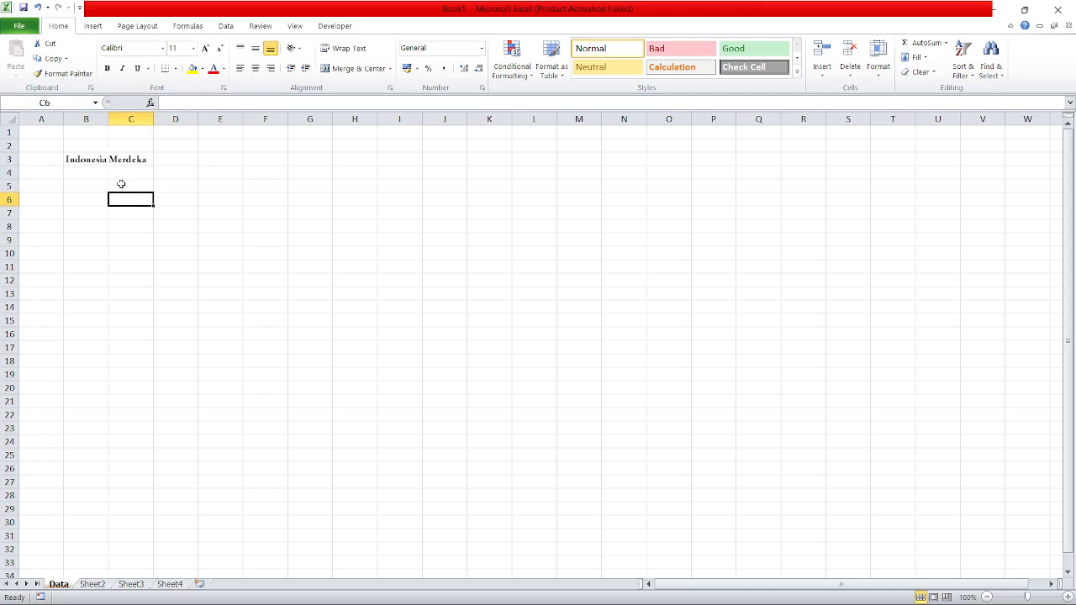
Step: Set the font of cell B3 to Adobe Fan Heiti Std B
click(85, 159)
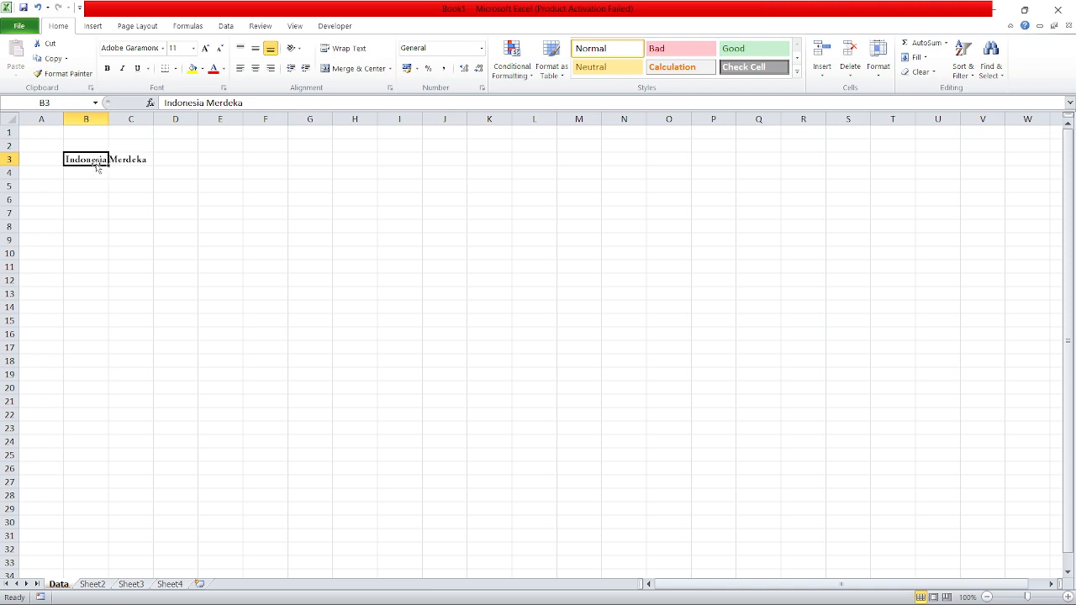
click(163, 48)
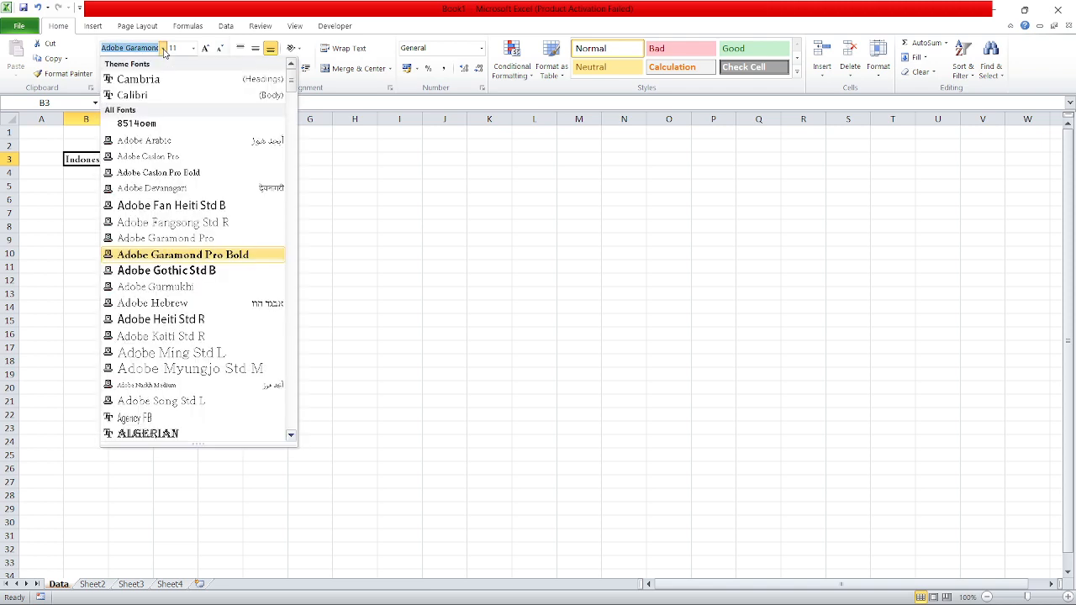
click(212, 207)
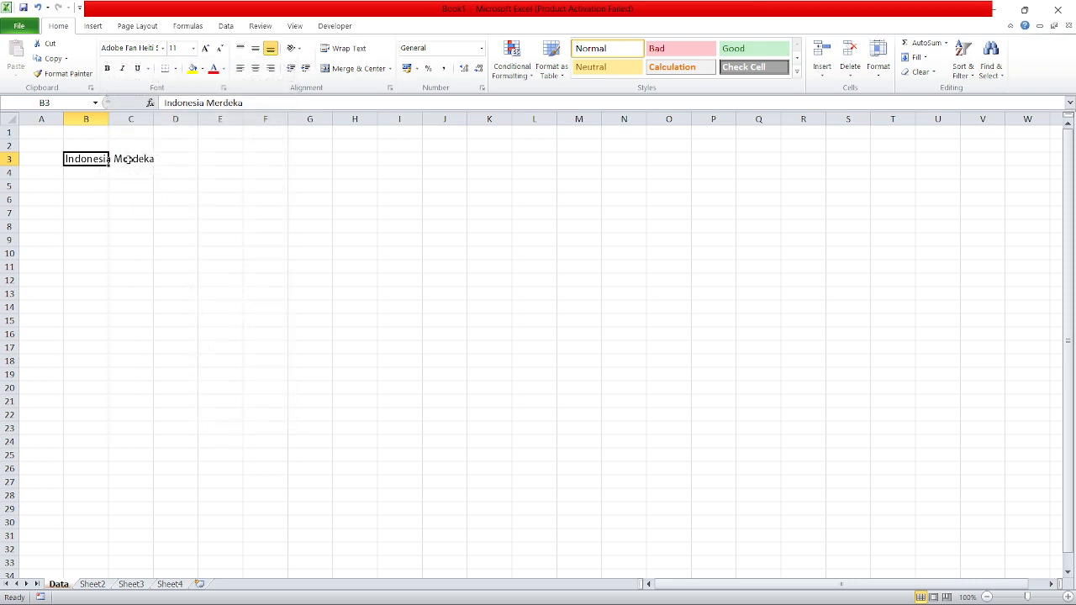
Step: Widen and narrow column B by hand, and autofit its width to the text in B3
drag(108, 120, 164, 120)
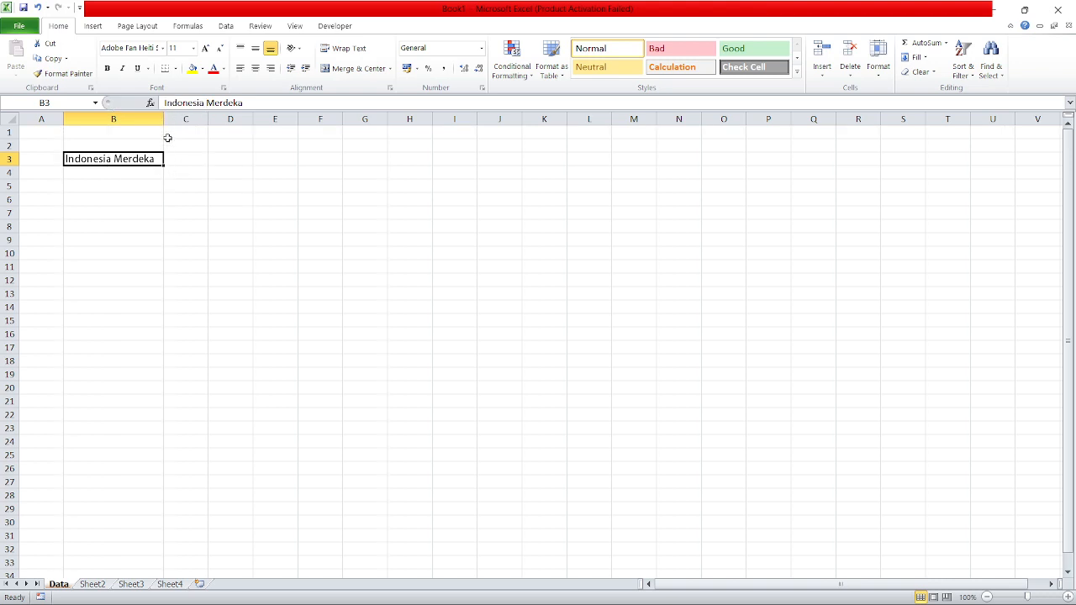
drag(164, 121, 114, 122)
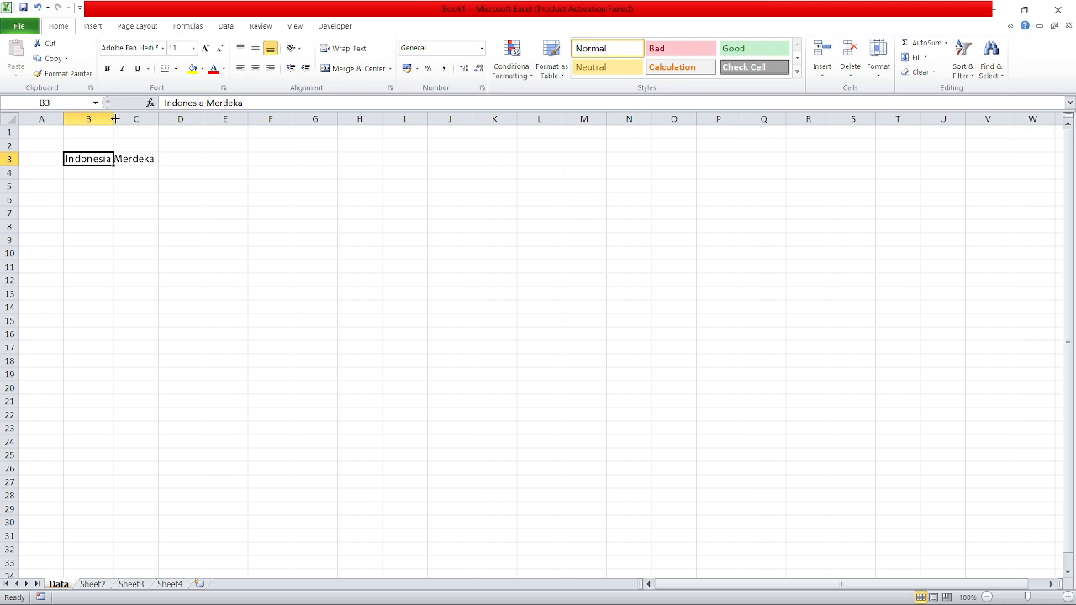
double_click(115, 119)
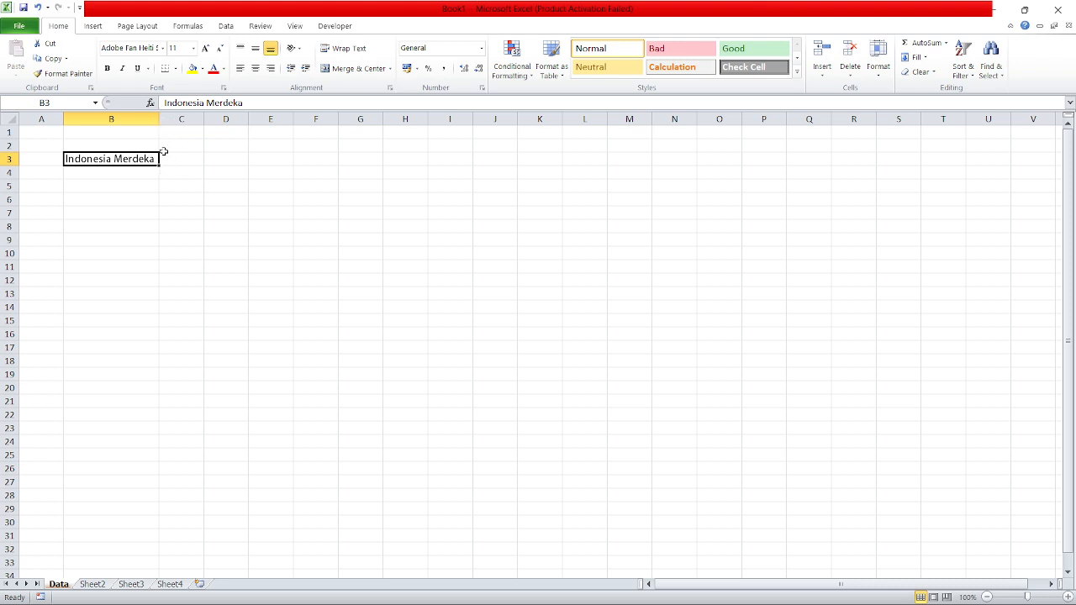
drag(156, 121, 113, 125)
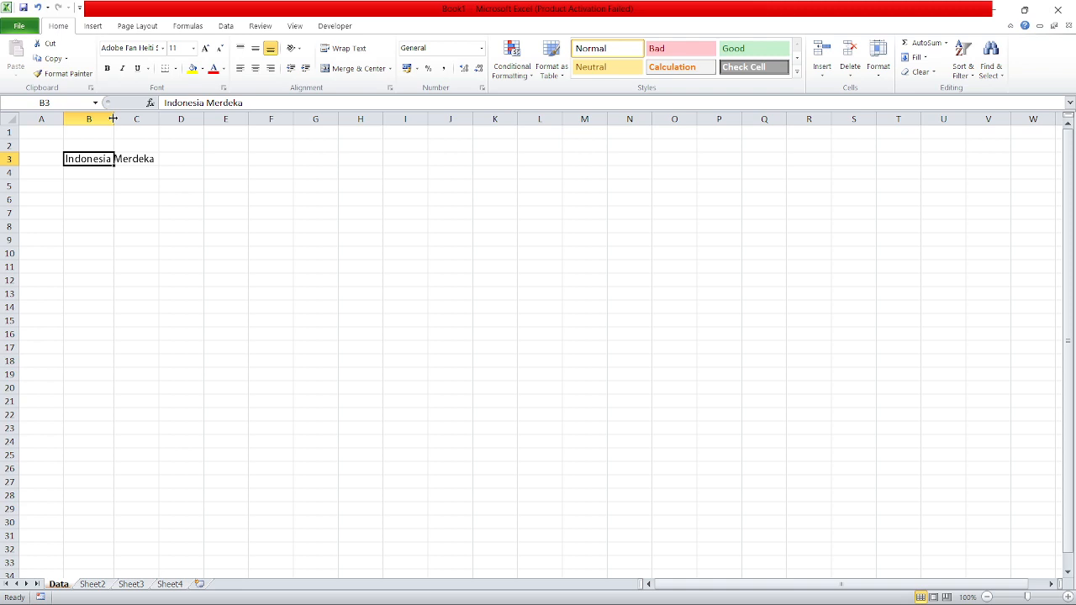
double_click(113, 119)
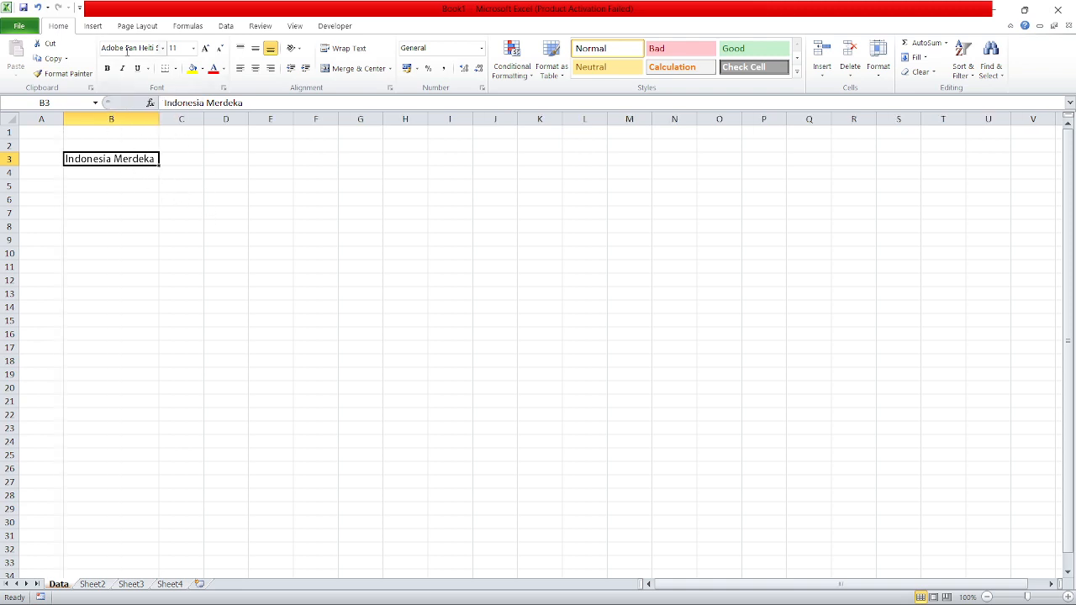
Step: Change the font of the text in cell B3 to Adobe Heiti Std R
click(133, 177)
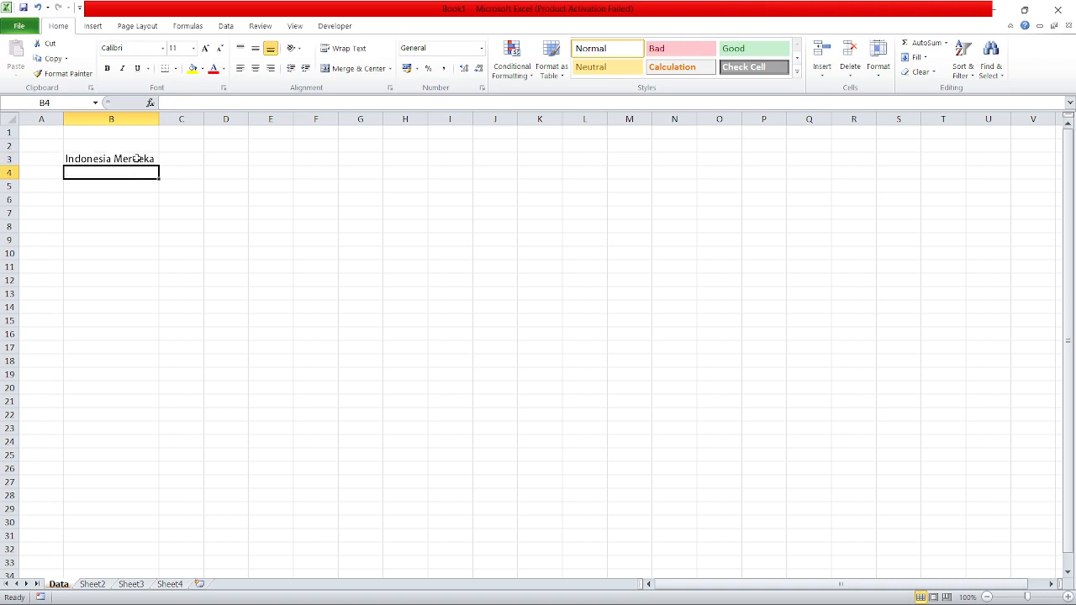
click(138, 159)
click(162, 48)
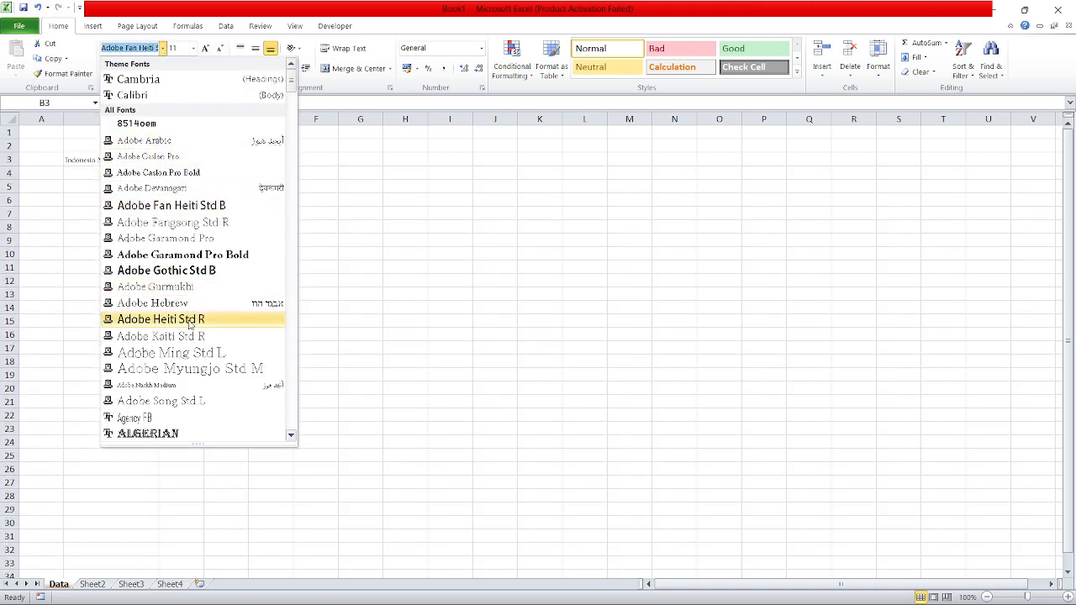
click(192, 319)
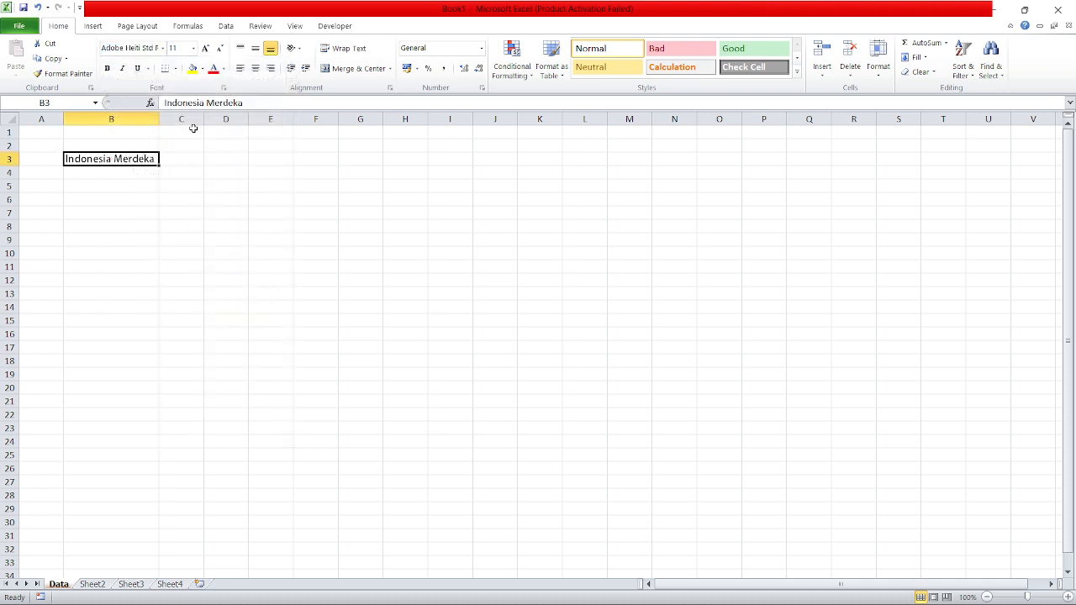
Step: Set the font size of cell B3 to 24 and keep the cell selected
click(191, 48)
click(174, 181)
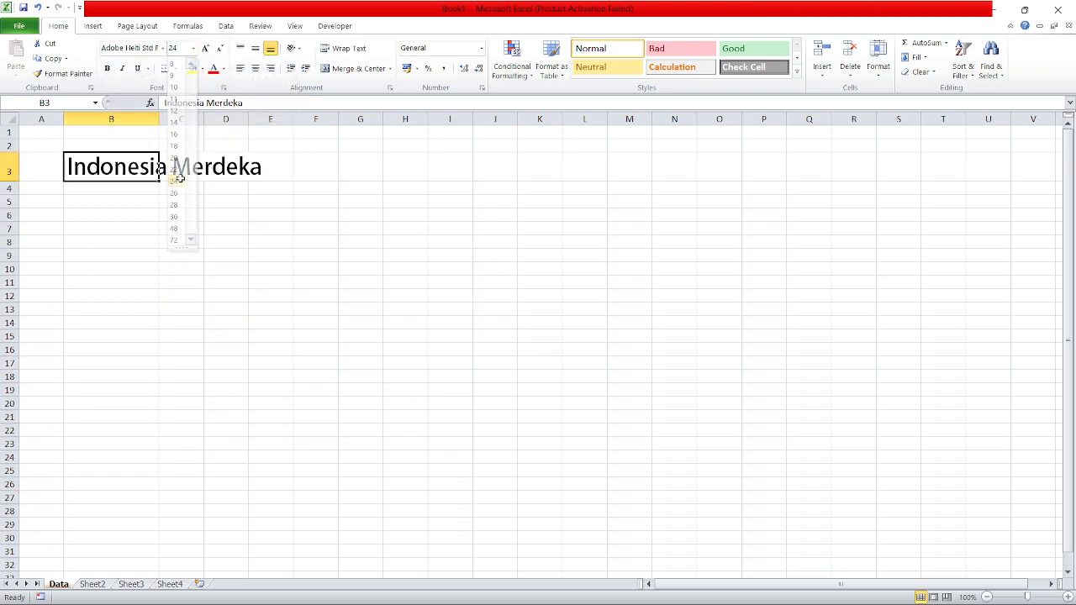
click(172, 231)
click(92, 168)
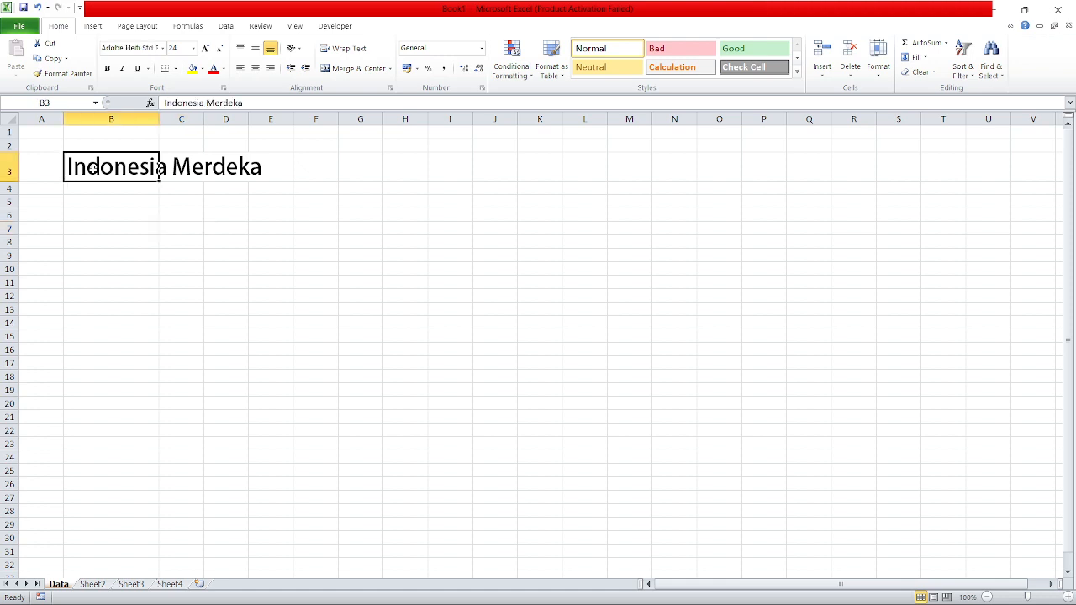
Step: Highlight the whole content of B3 in the formula bar, dismiss the chat notification, and leave editing by selecting B7
double_click(87, 166)
drag(245, 102, 146, 103)
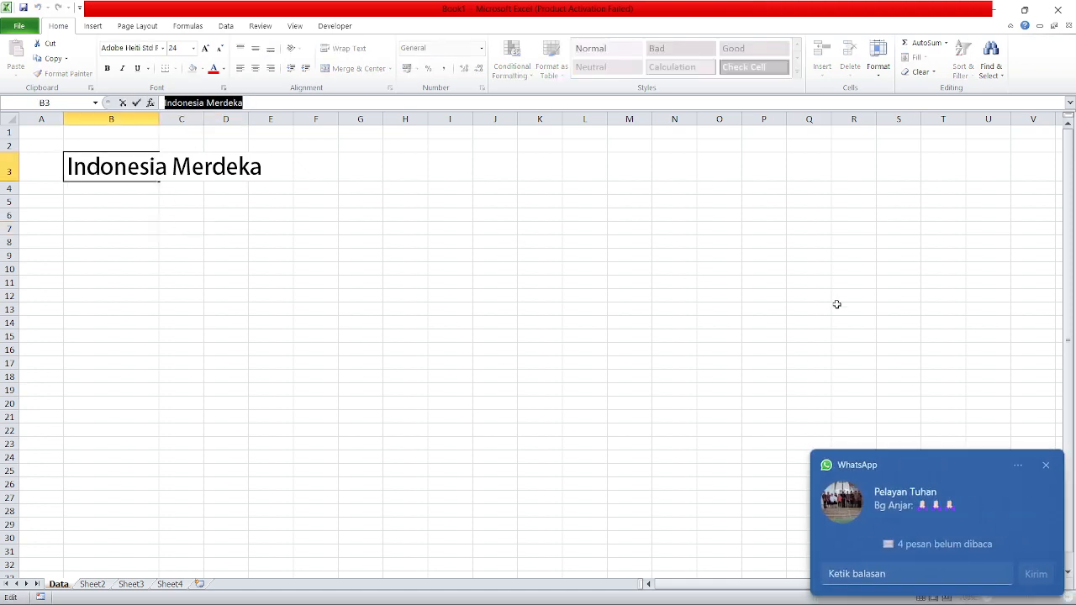
click(1045, 465)
click(101, 225)
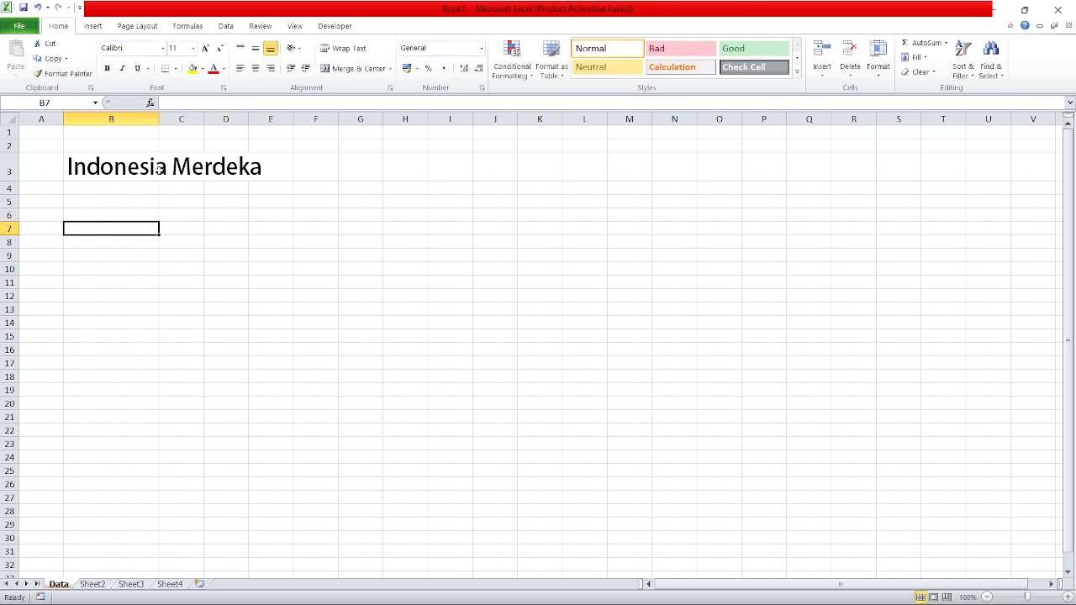
Step: Turn bold on and off again for cell B3, and autofit column B to the enlarged text
click(124, 170)
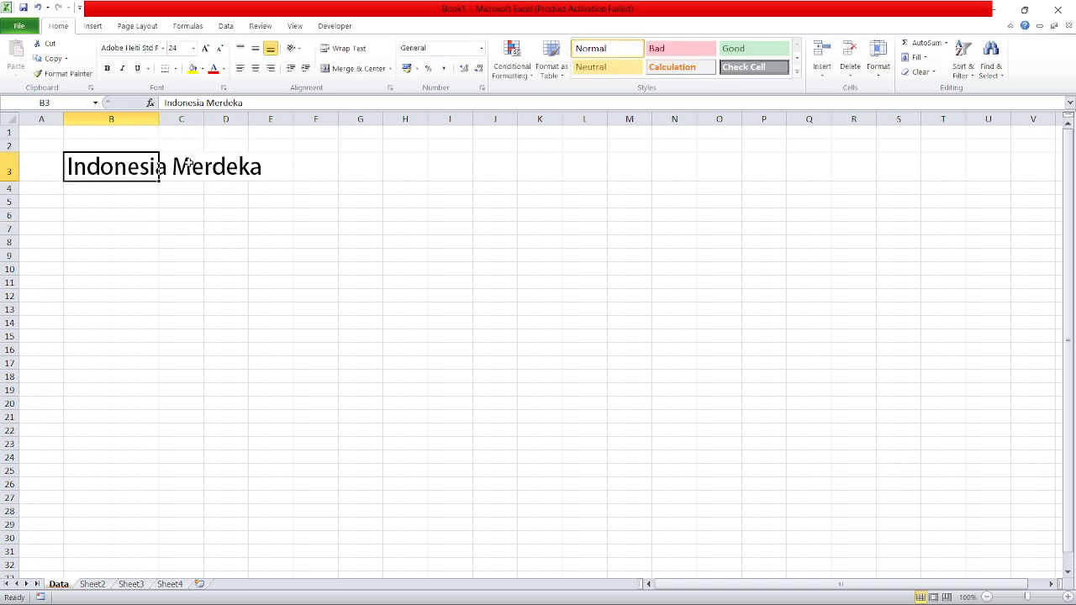
click(105, 70)
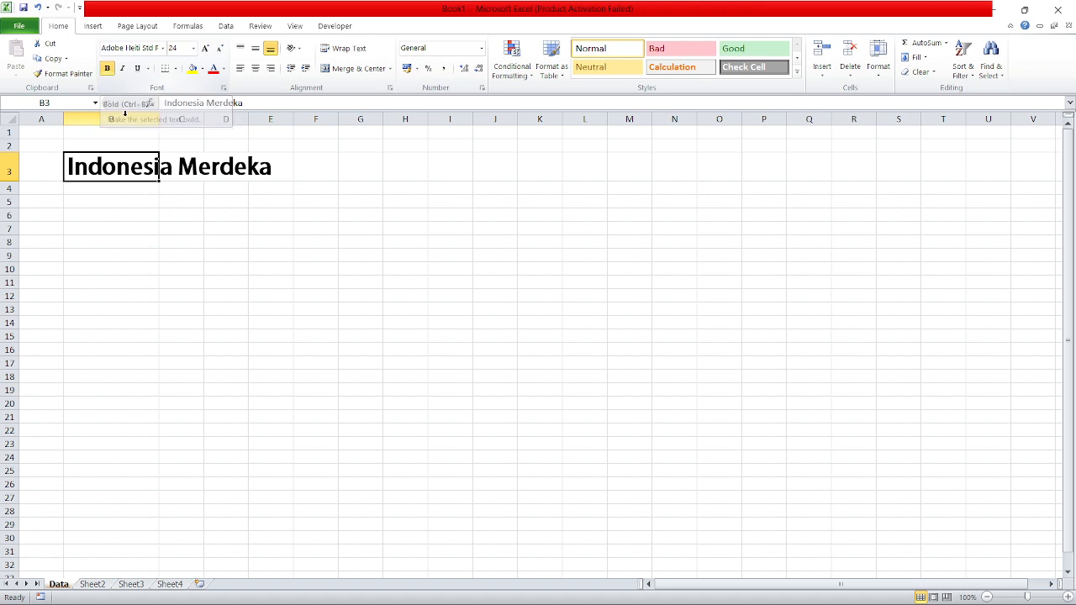
click(106, 68)
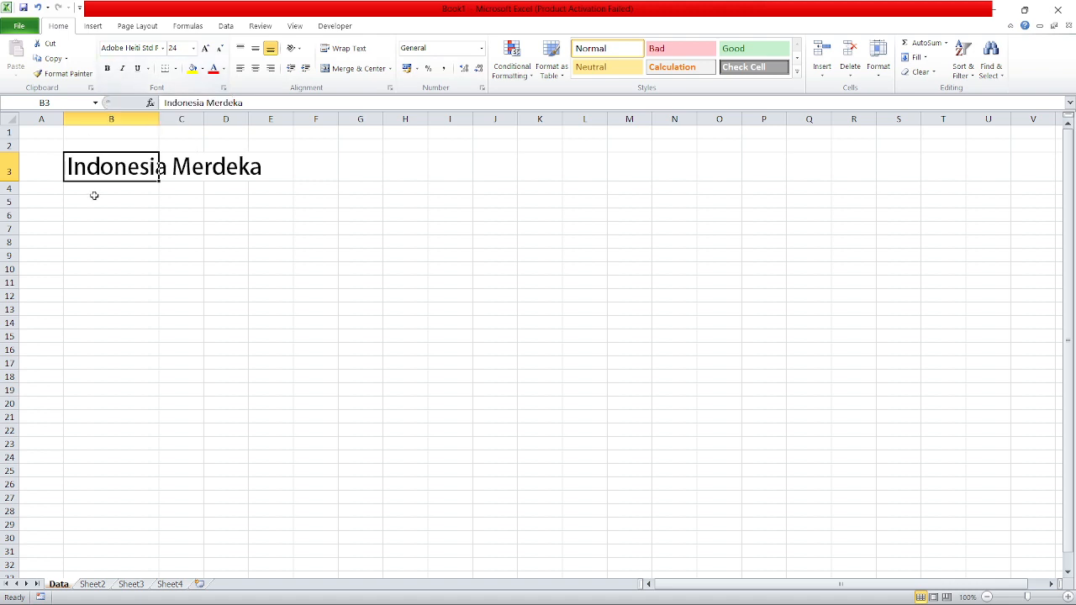
double_click(159, 119)
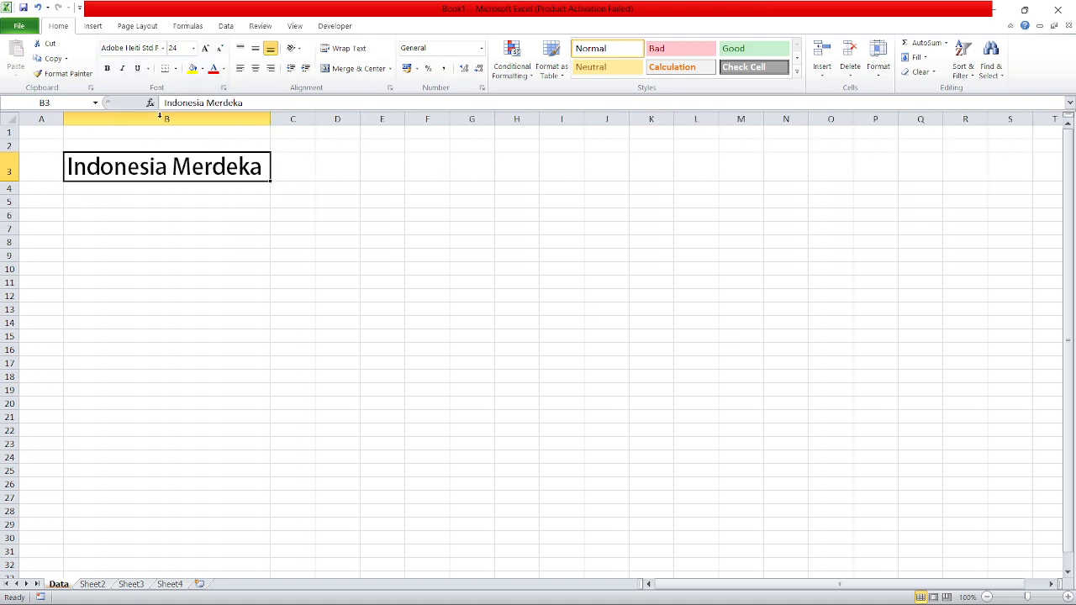
Step: Apply italic and underline to the whole text inside cell B3 and finish editing the cell
double_click(263, 169)
drag(263, 169, 53, 169)
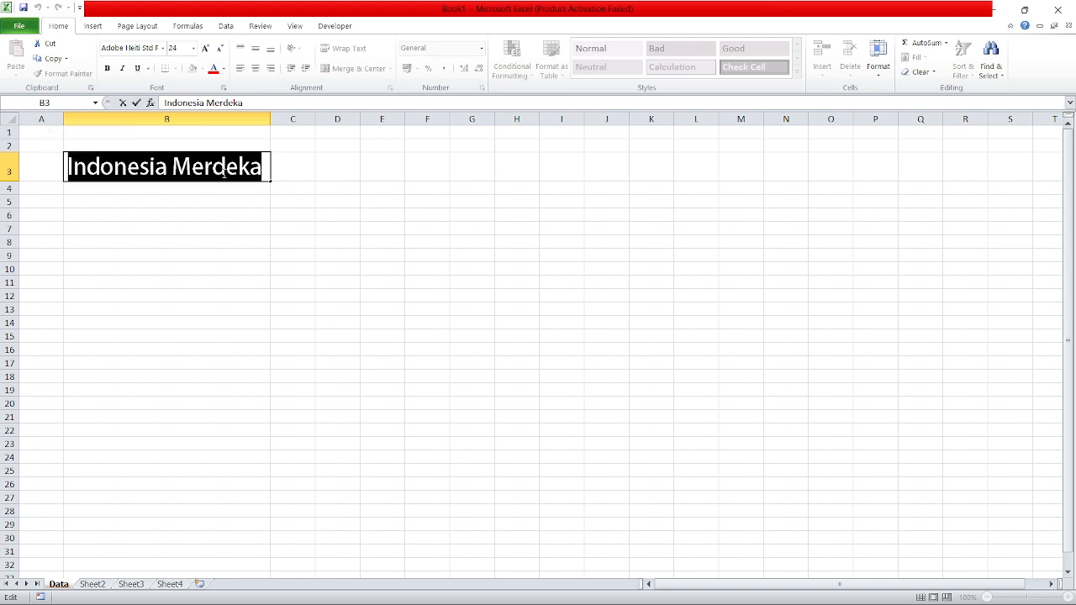
click(122, 68)
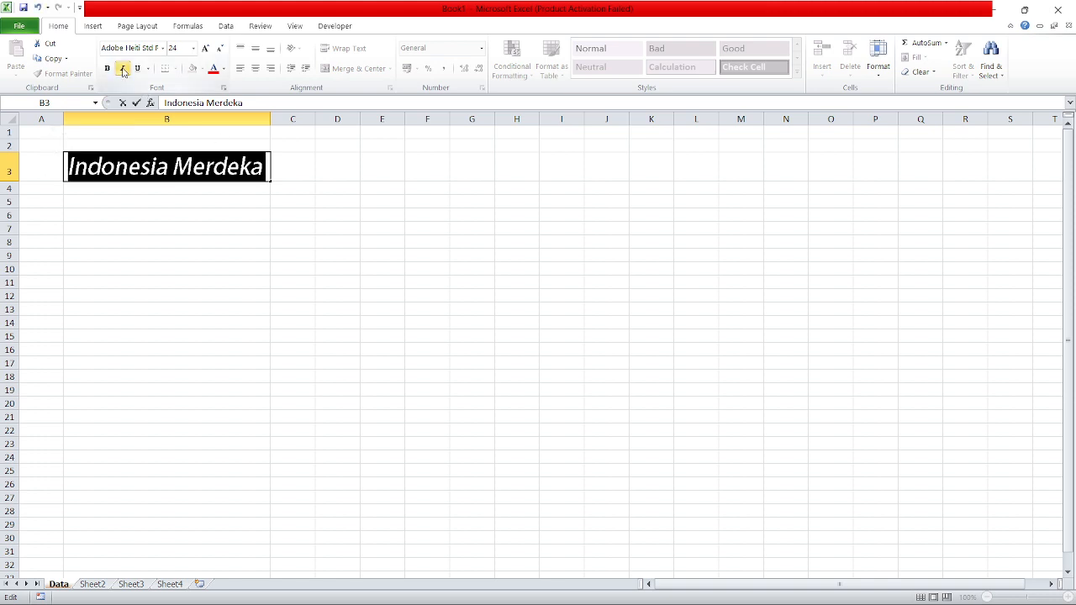
click(138, 69)
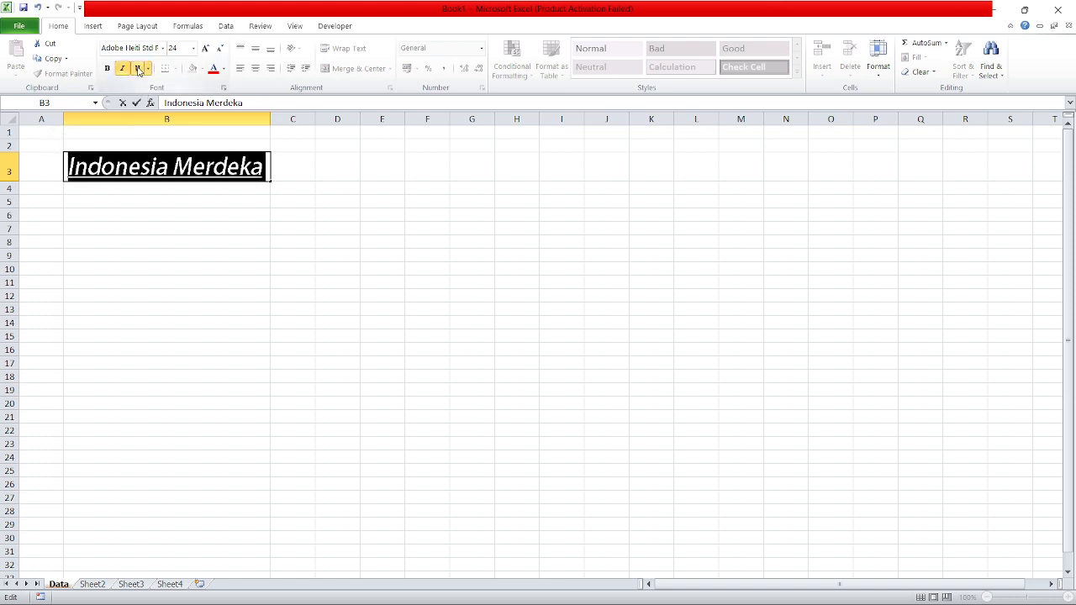
click(375, 204)
Step: Remove the italic and underline formatting from cell B3, then select cell D7
click(242, 165)
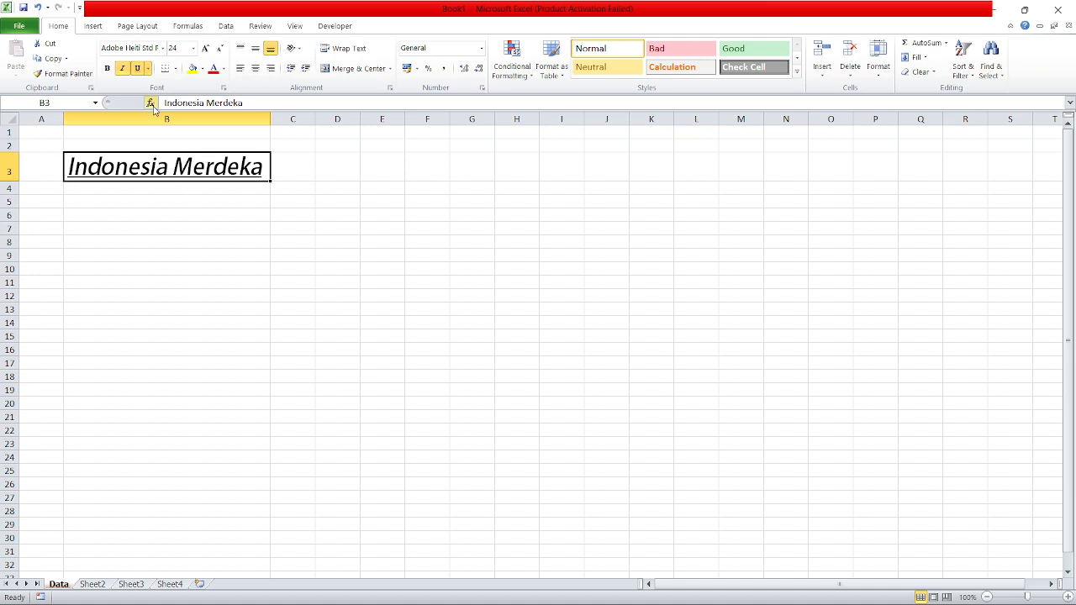
click(122, 68)
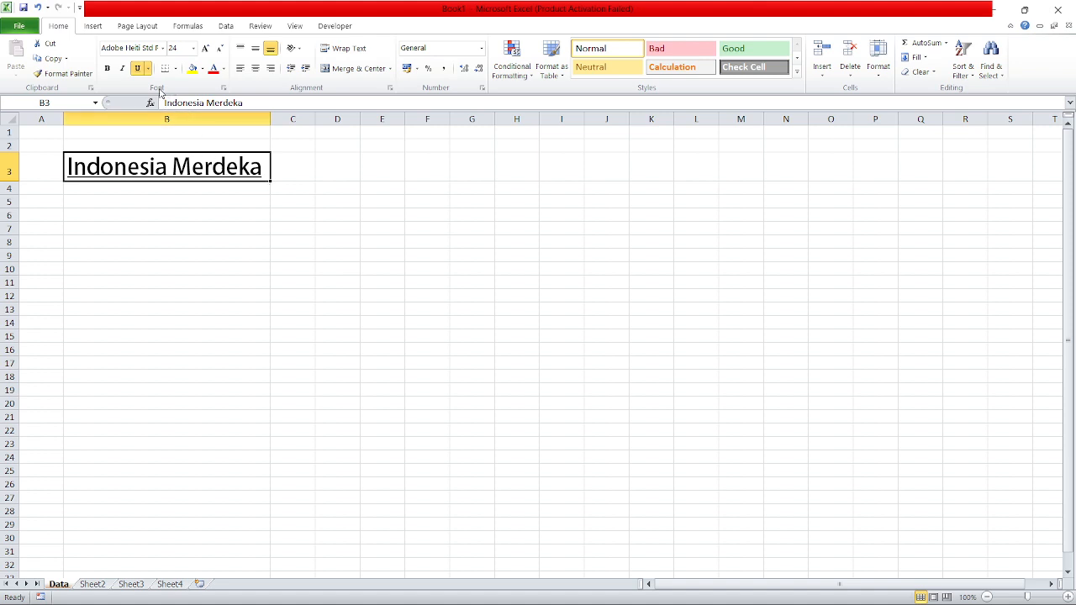
click(141, 74)
click(336, 229)
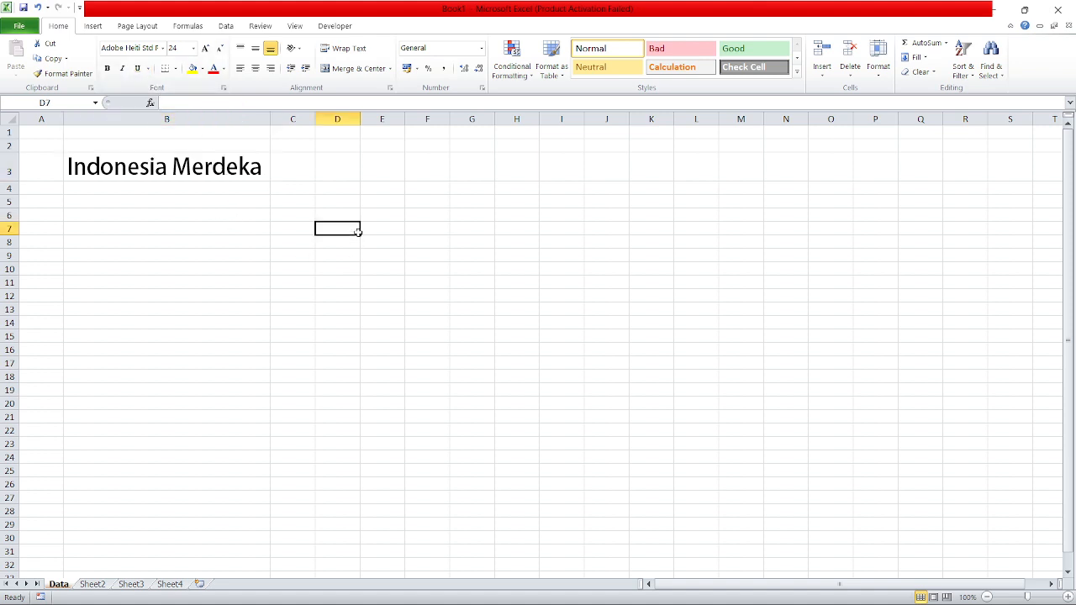
Step: Fill cell B3 with the darkest black shade and color its text light orange, then select an empty cell
click(210, 168)
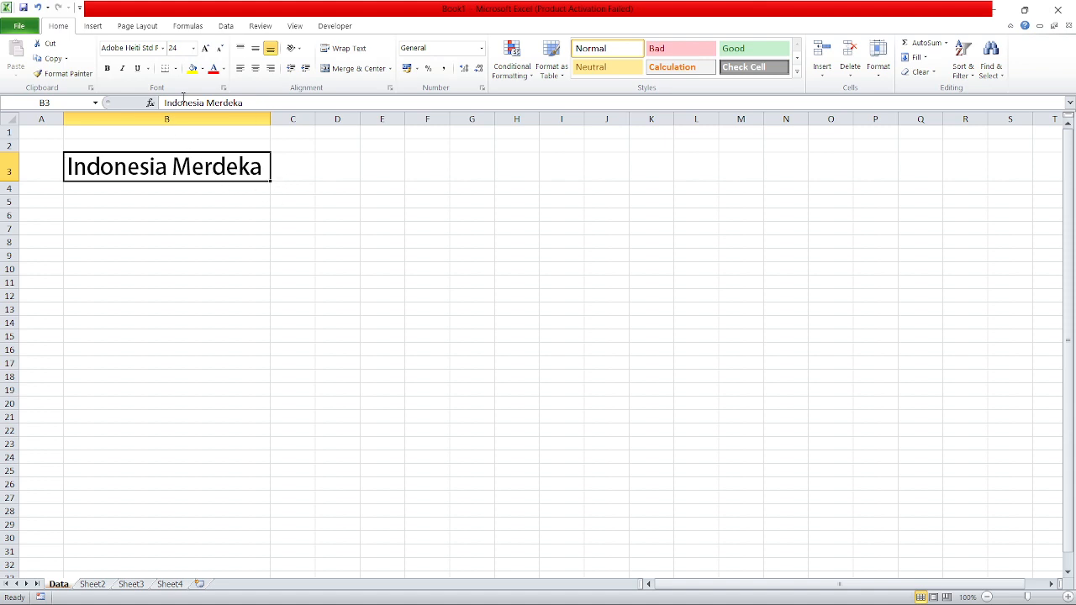
click(204, 69)
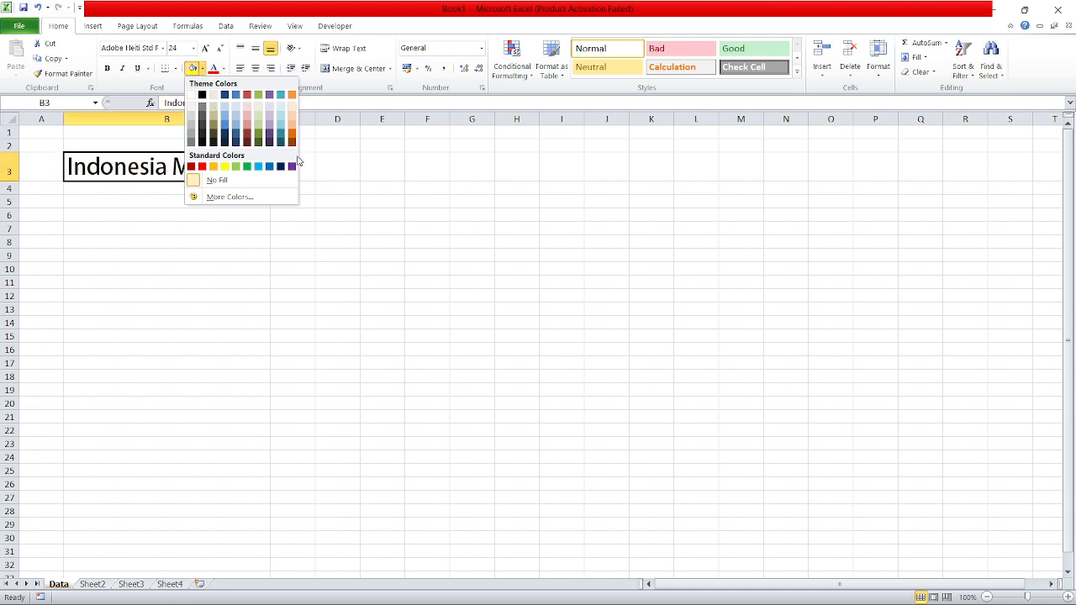
click(202, 141)
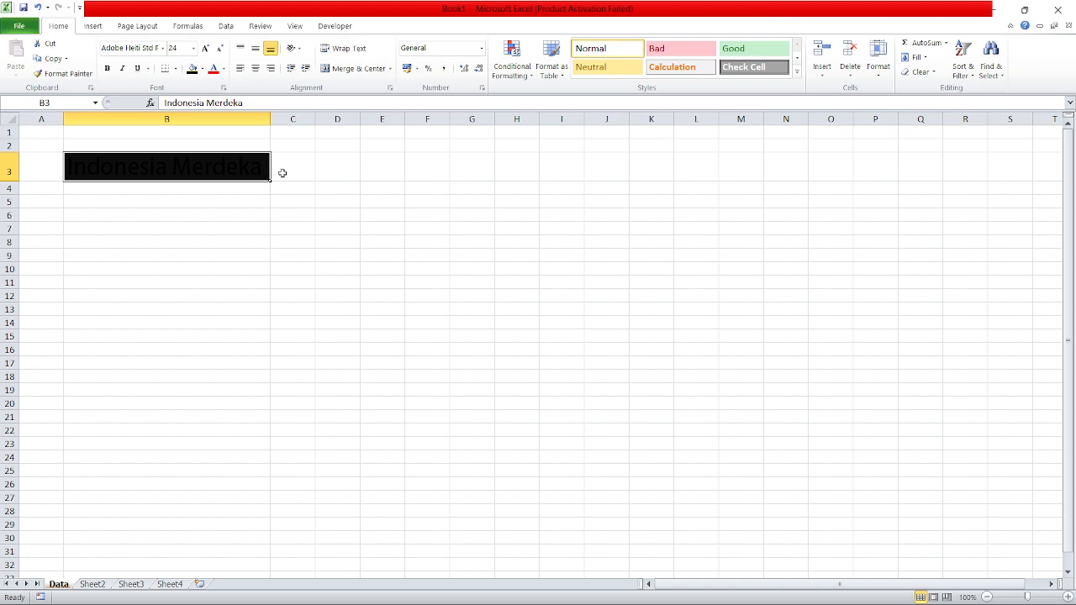
click(225, 69)
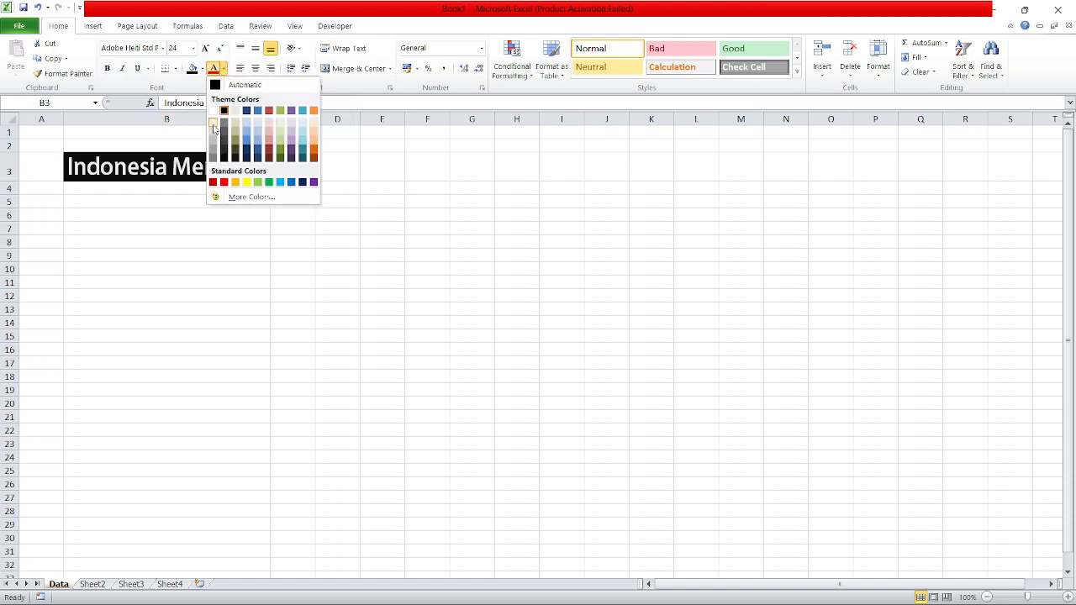
click(314, 134)
click(347, 191)
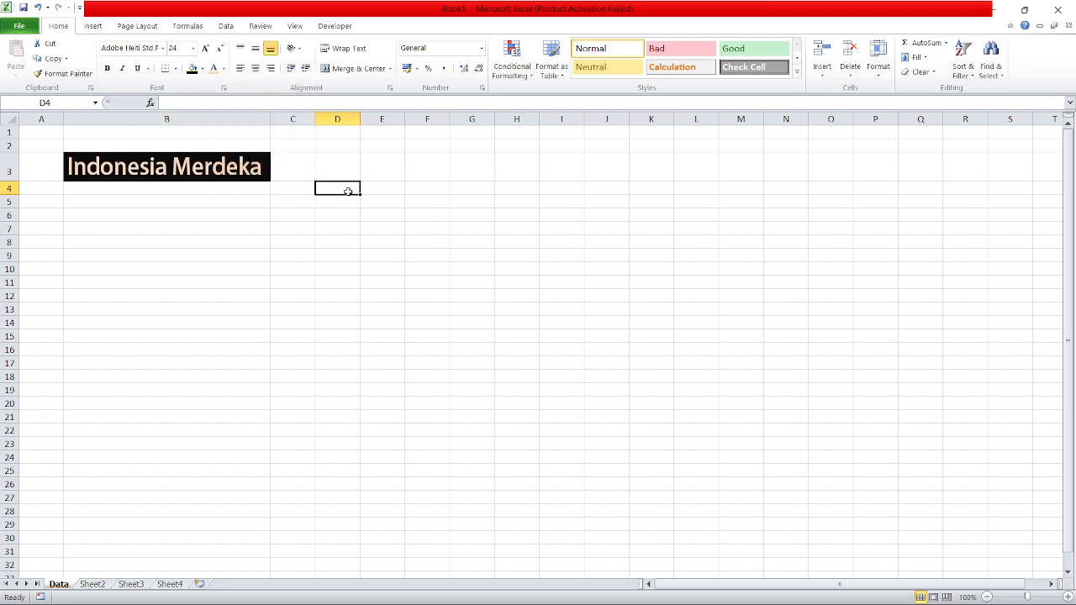
click(219, 240)
Step: Increase the font size of cell B3 stepwise to 36, reduce it back to 24, and select B7
click(231, 168)
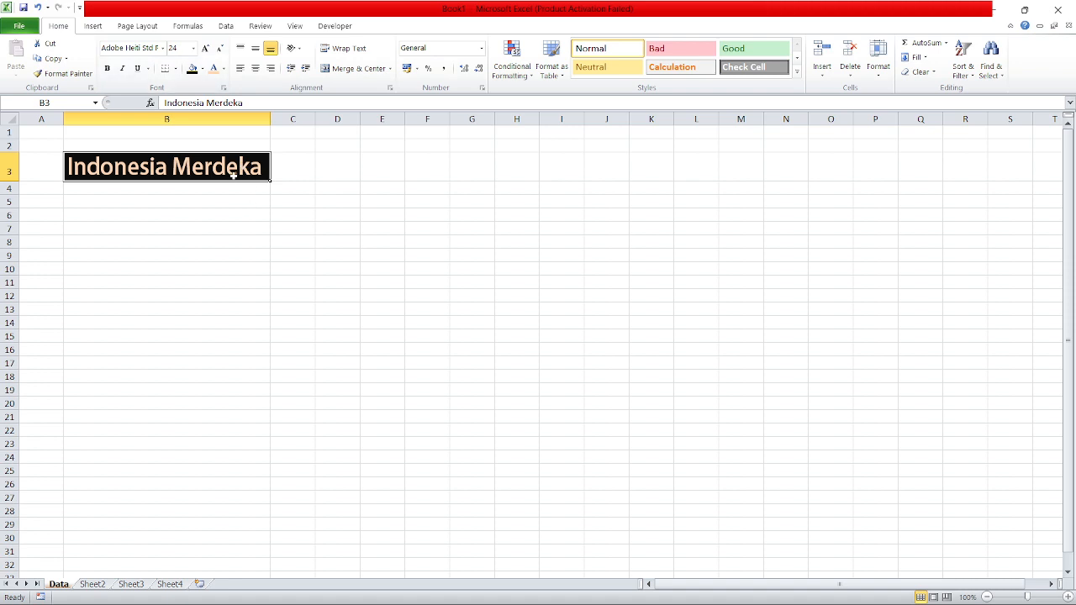
click(206, 49)
click(205, 49)
click(206, 49)
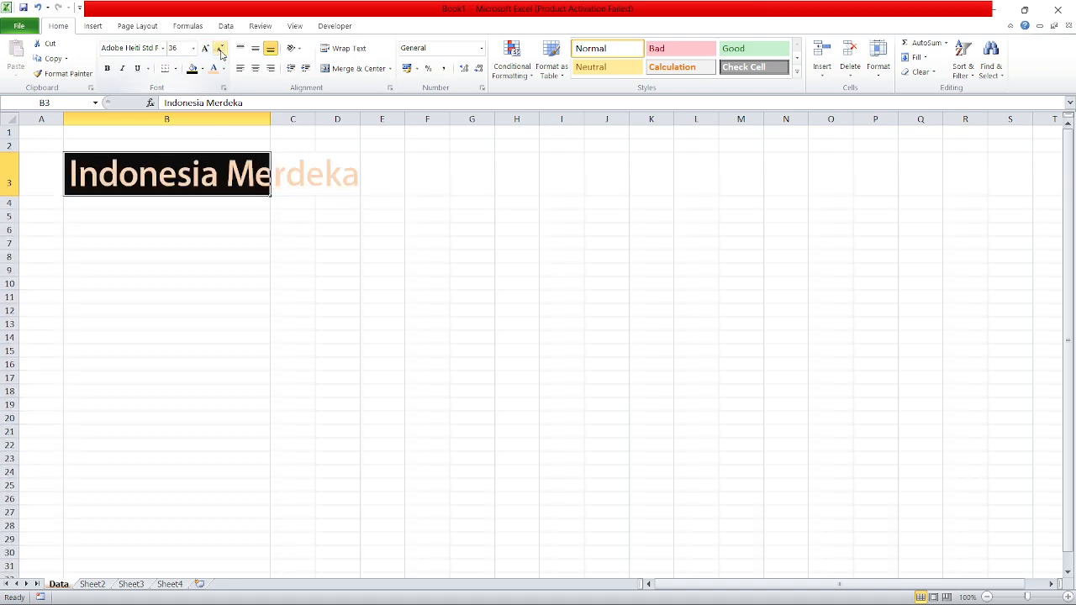
click(220, 48)
click(220, 48)
click(219, 48)
click(257, 228)
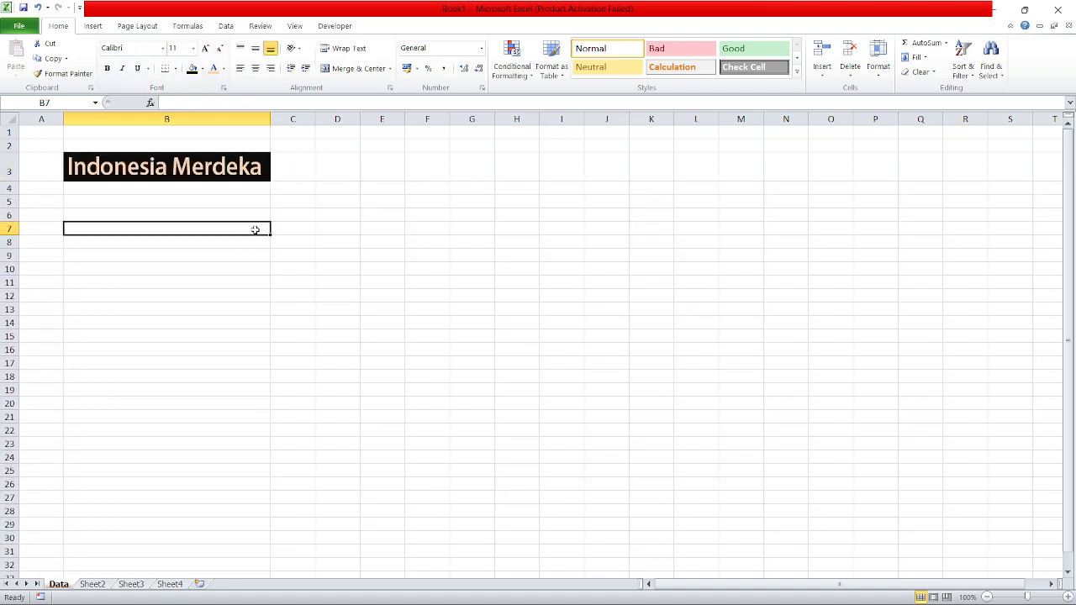
Step: Delete the whole of column B, including the formatted sample text
click(243, 200)
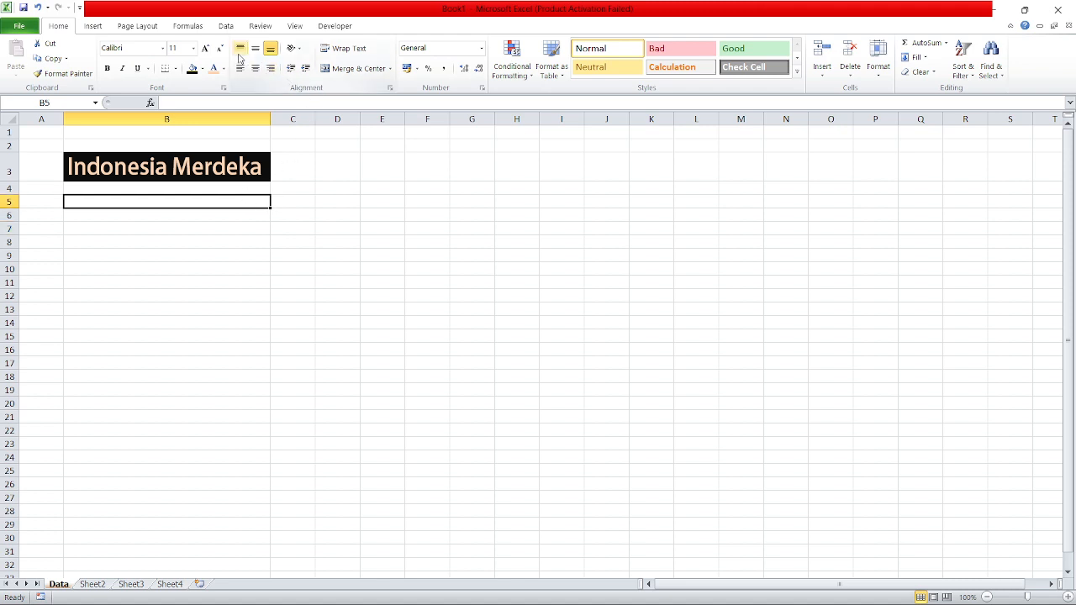
click(216, 168)
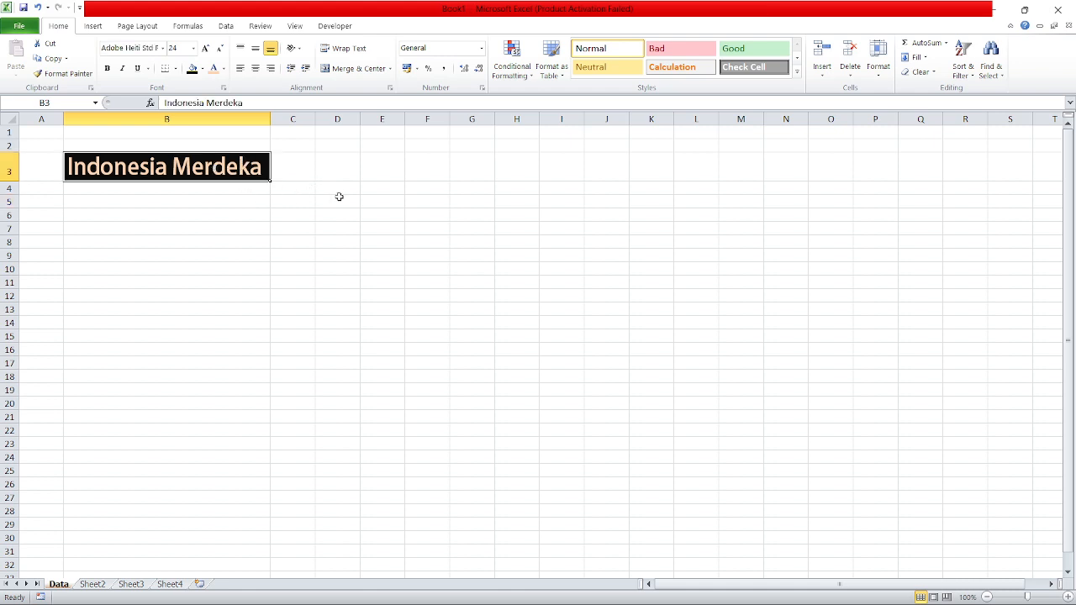
right_click(188, 119)
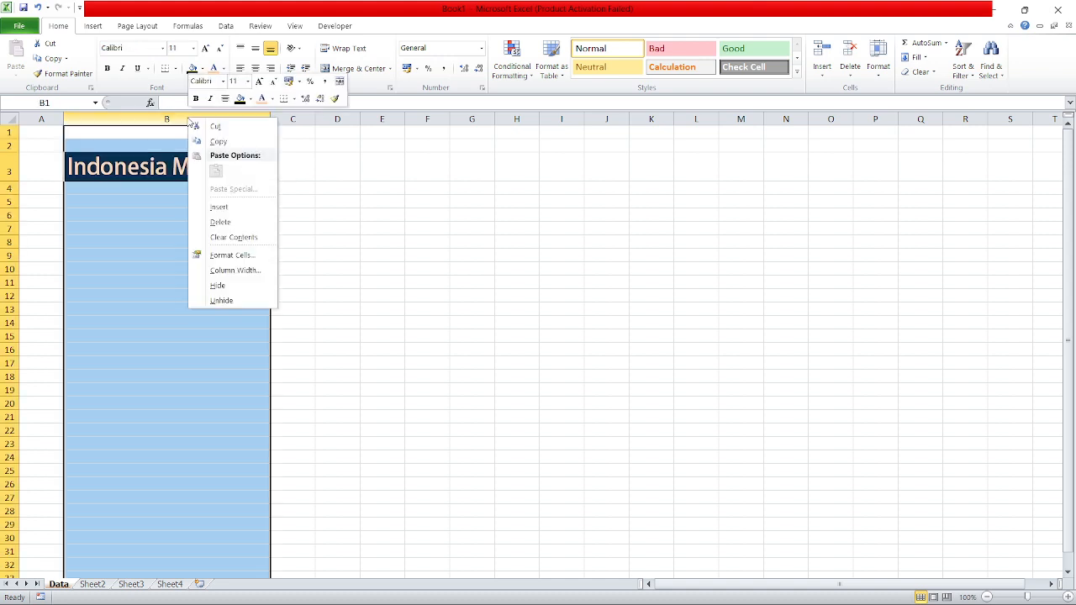
click(251, 220)
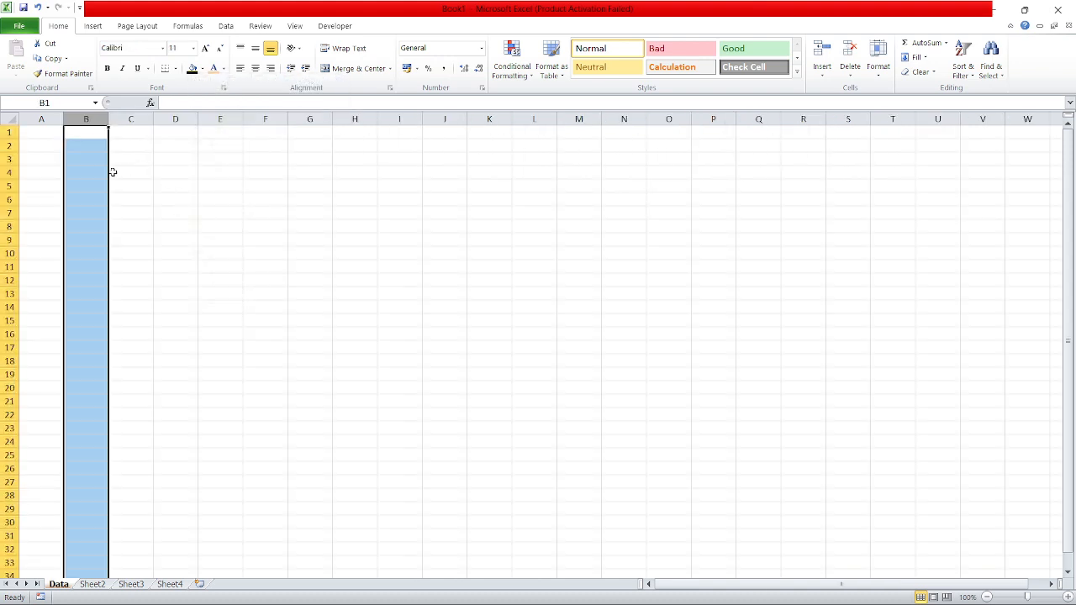
Step: Enter "Kelas" in B3, "X" in B4 and "XI" in C4
click(94, 160)
text(Kelas)
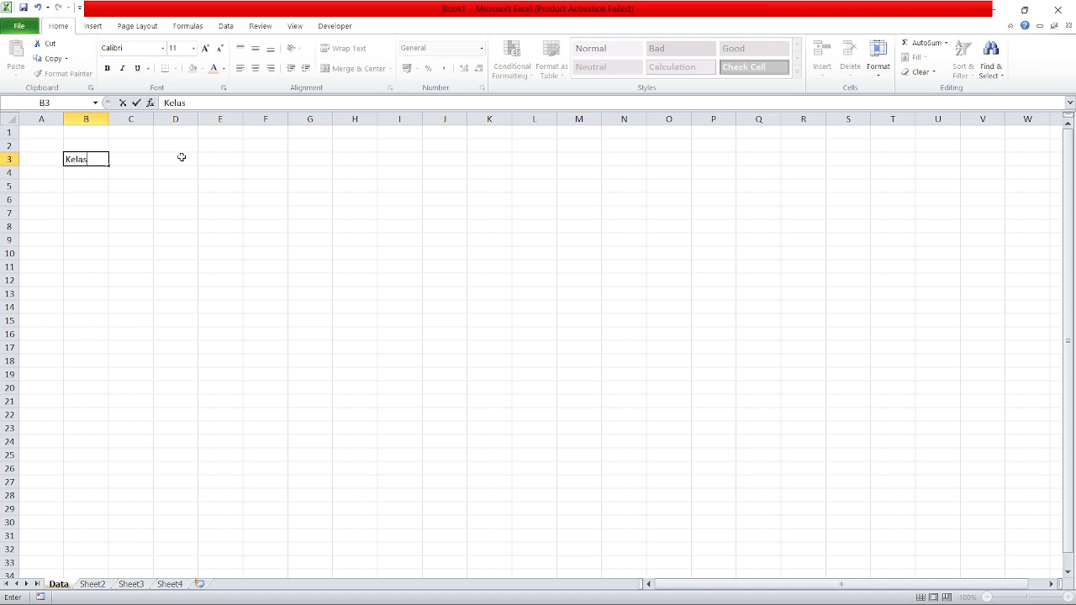
key(Return)
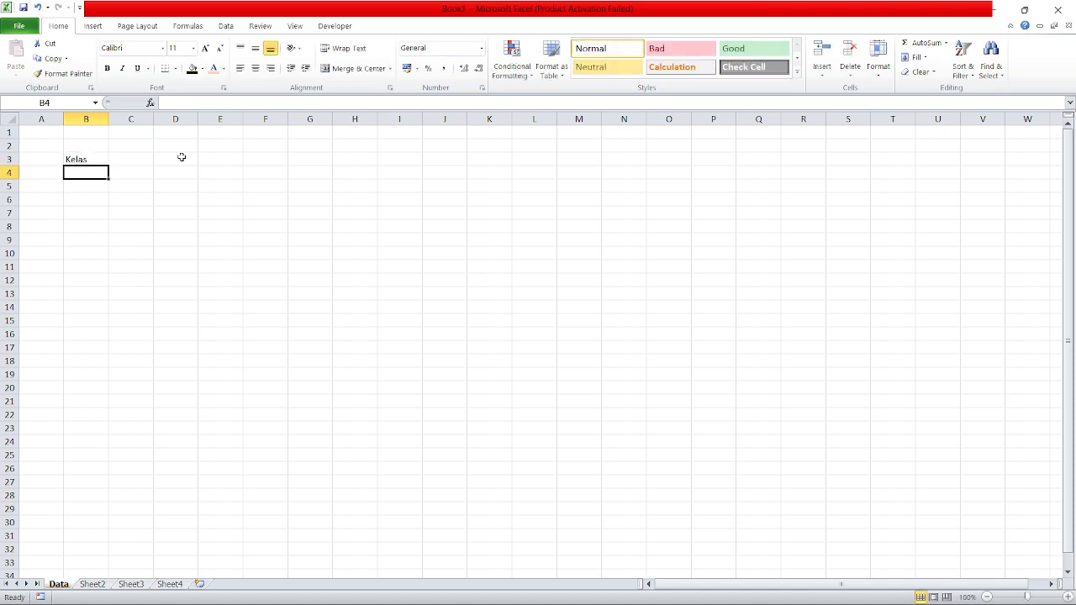
text(X)
key(Tab)
text(Xi)
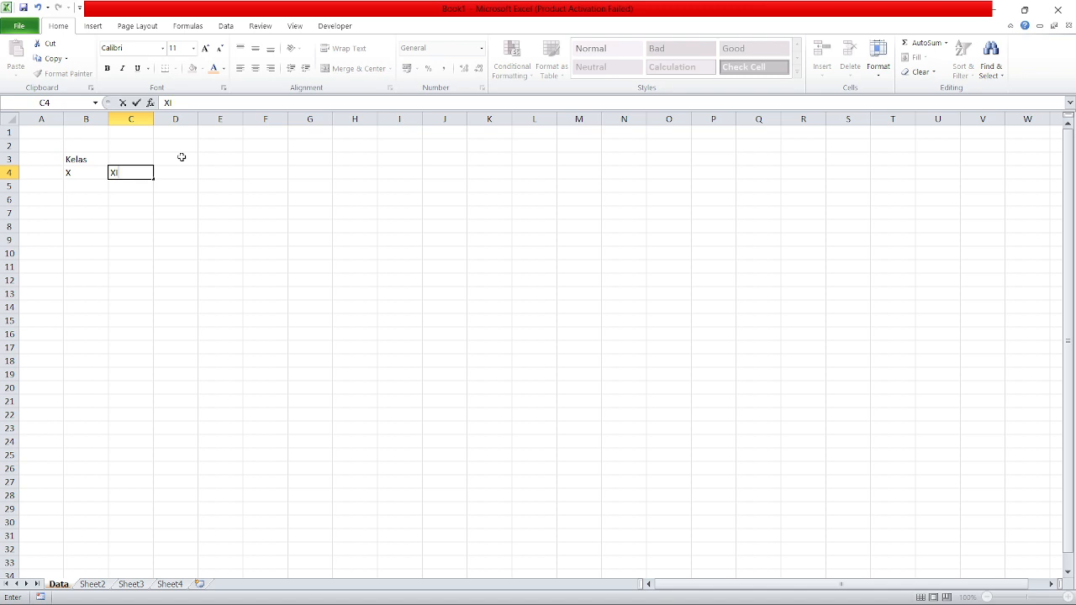
click(200, 200)
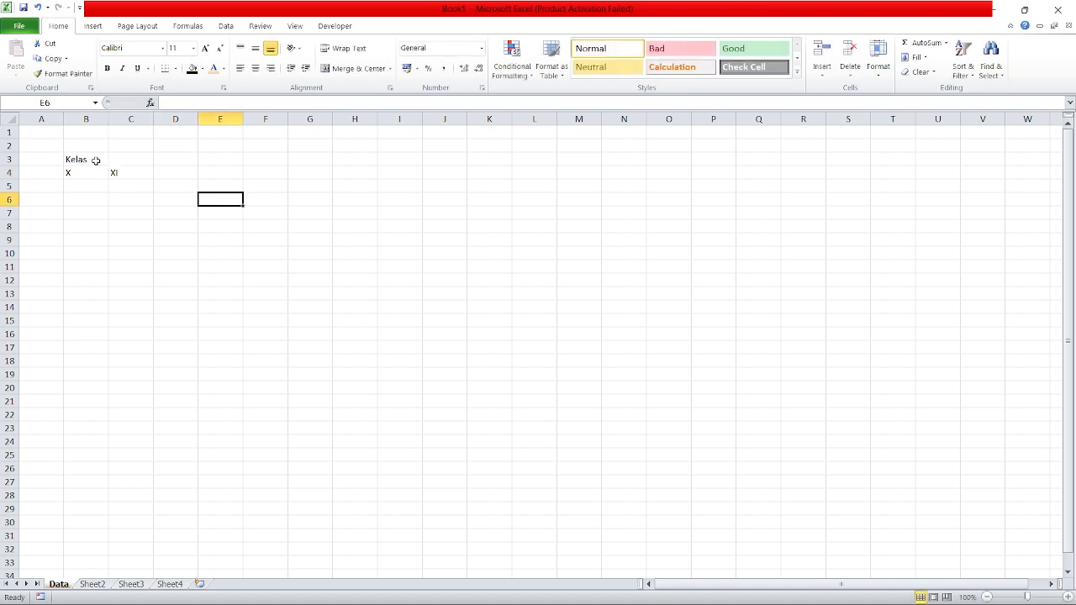
Step: Merge and center cells B3:C3 so the Kelas heading spans both class columns
click(99, 159)
mouse_move(101, 160)
mouse_down()
mouse_move(120, 158)
mouse_move(91, 160)
mouse_move(122, 159)
mouse_move(114, 161)
mouse_up()
click(136, 210)
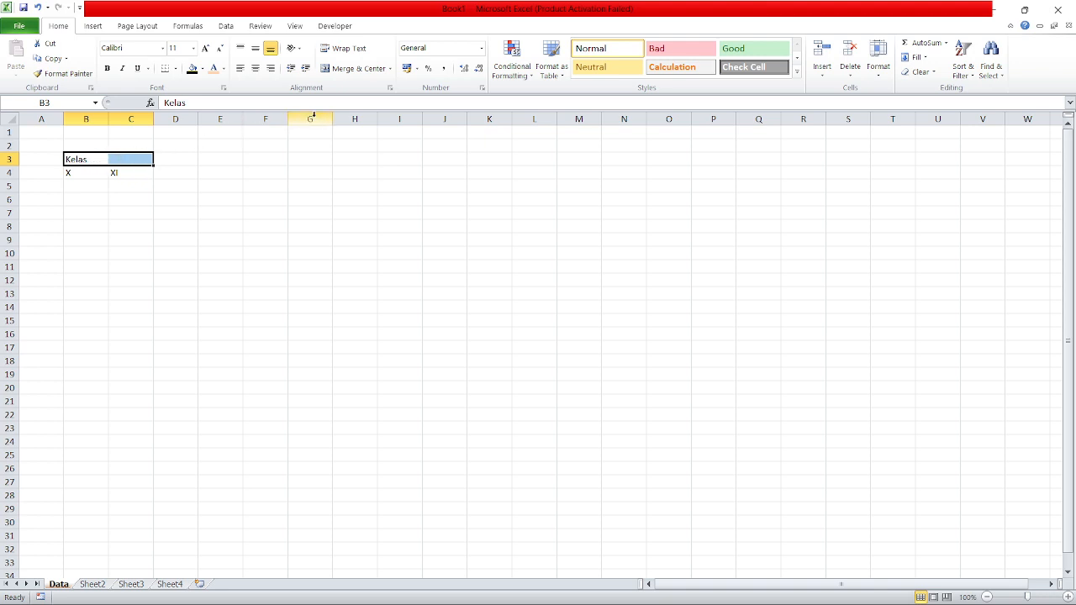
click(364, 74)
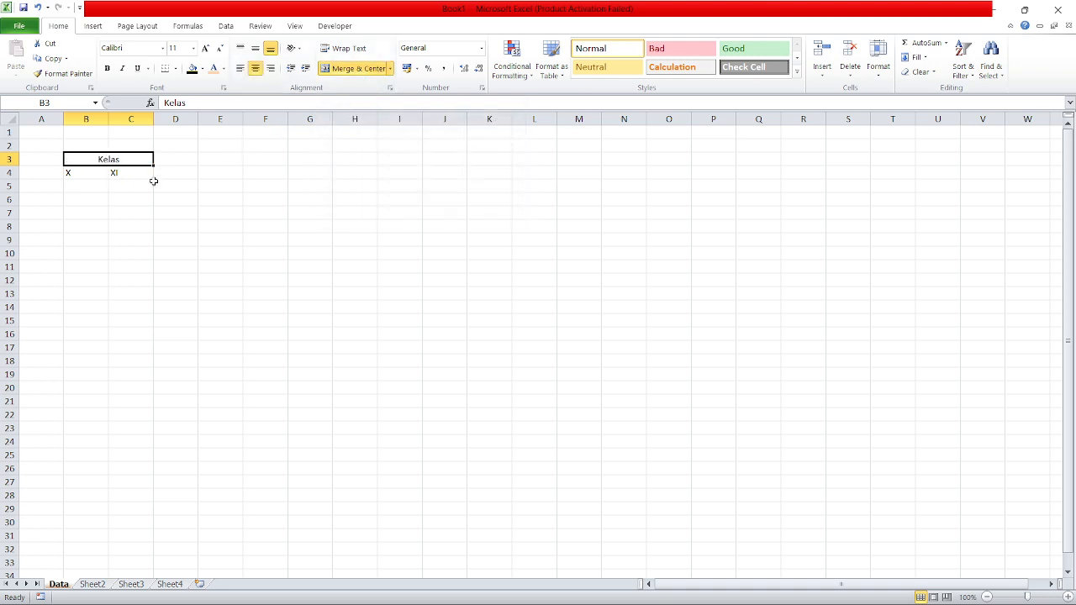
Step: Center the X and XI headings in B4:C4 horizontally and middle-align them vertically
drag(97, 172, 115, 171)
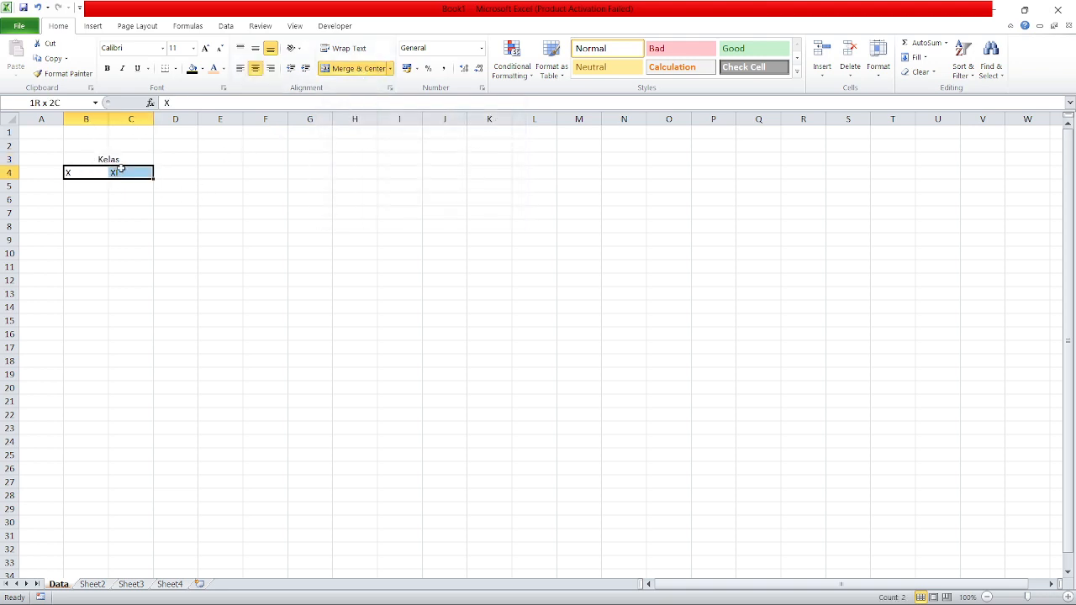
click(255, 69)
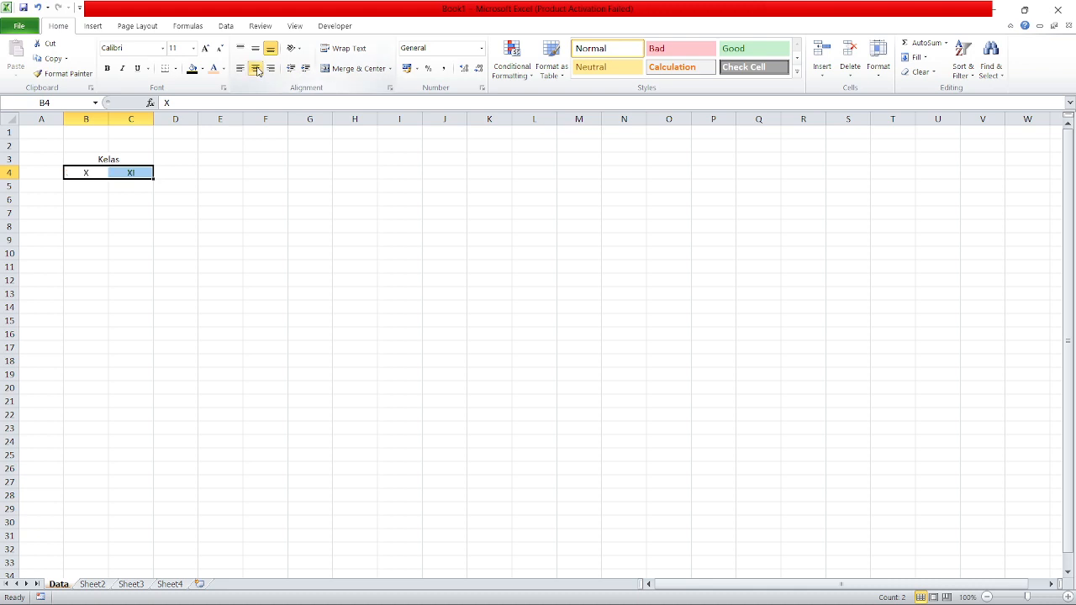
click(254, 50)
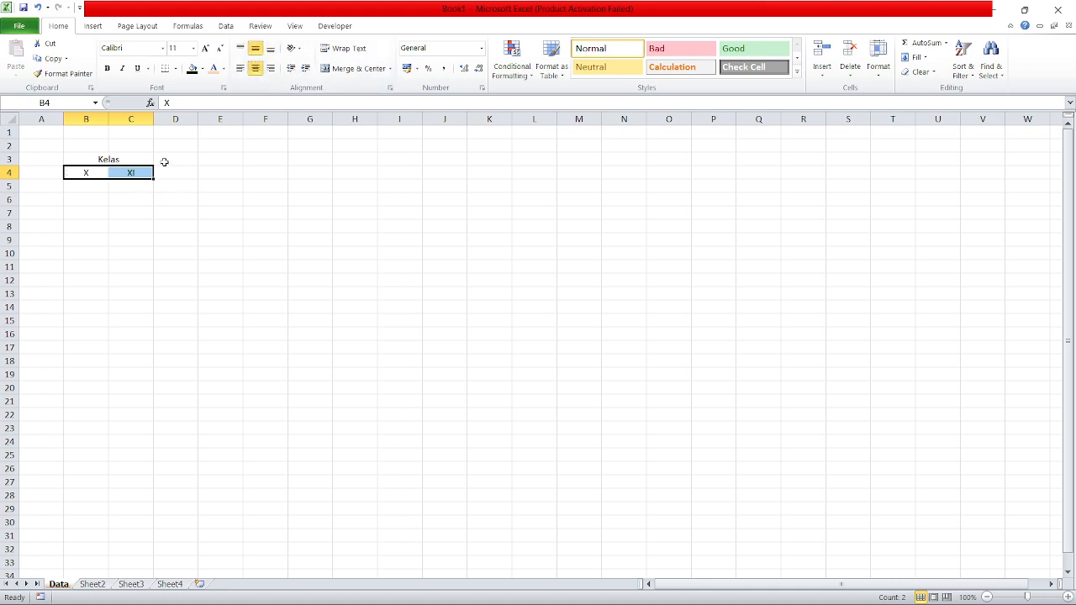
Step: Enter the heading "No." in A3 and the row numbers 1 and 2 in A5 and A6
click(54, 161)
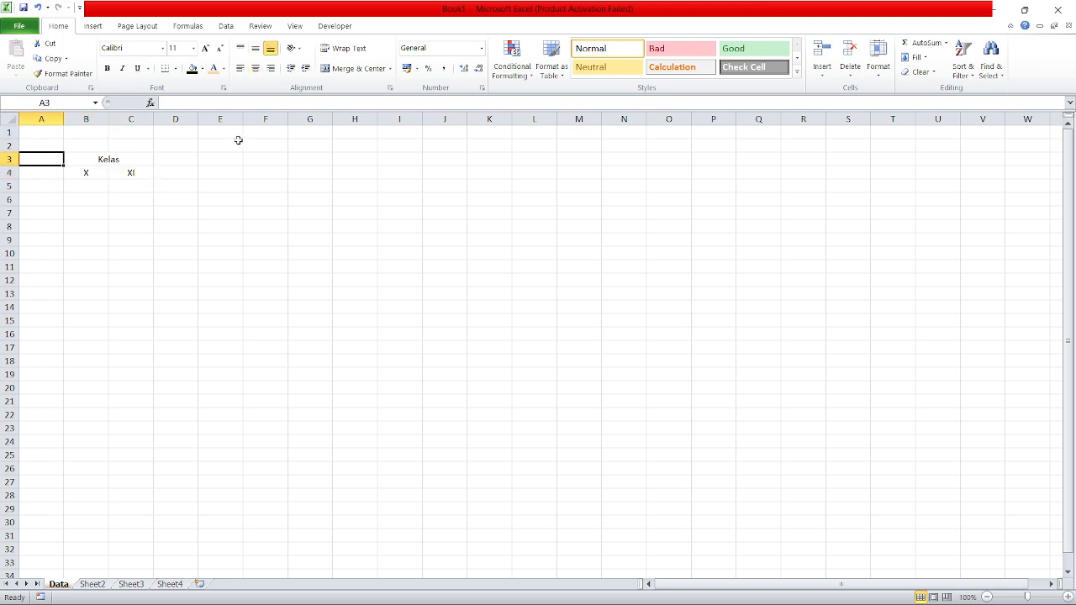
text(NO.)
key(Return)
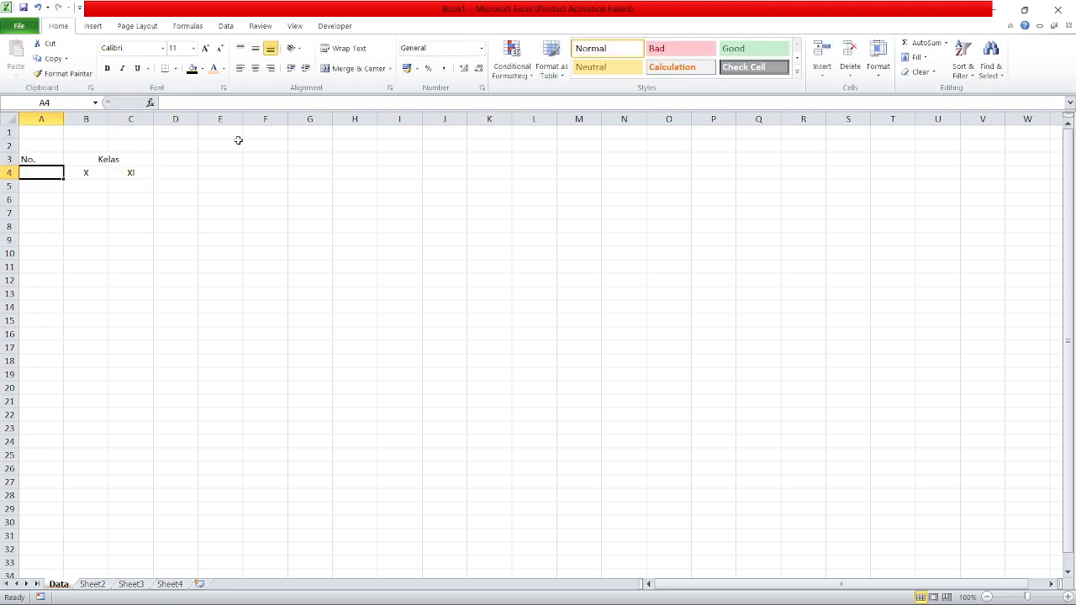
key(Return)
text(1)
key(Return)
text(2)
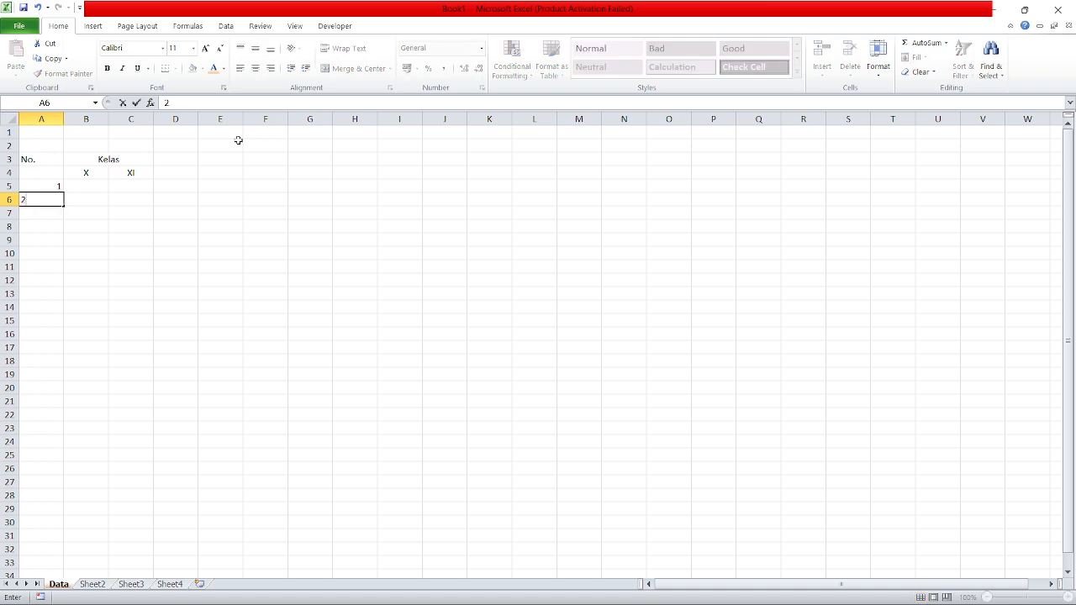
key(Return)
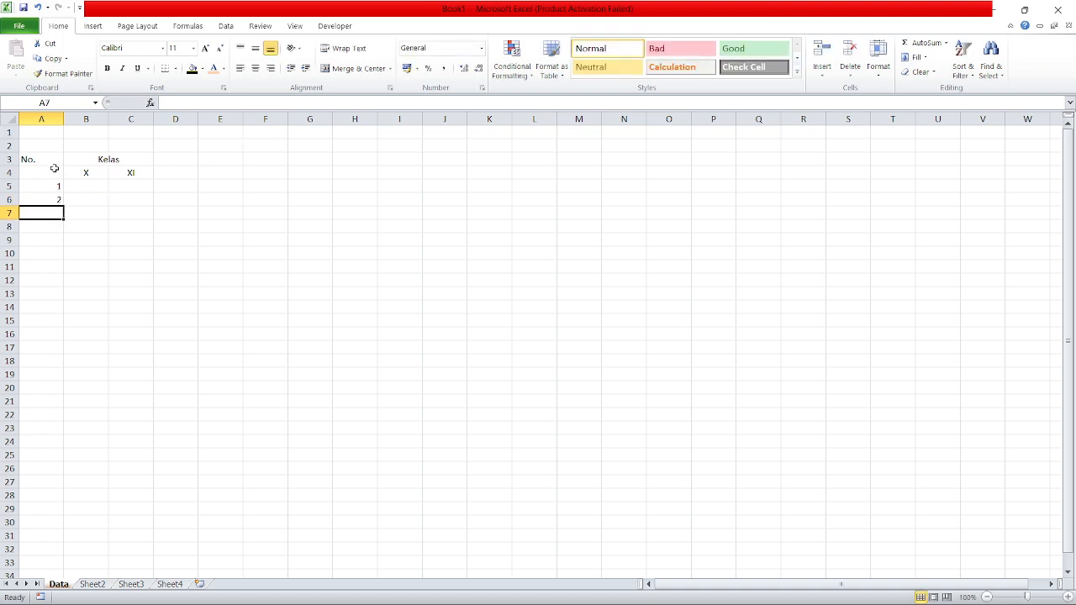
Step: Merge and center cells A3:A4 for the No. heading and middle-align it vertically
drag(56, 160, 53, 172)
click(121, 217)
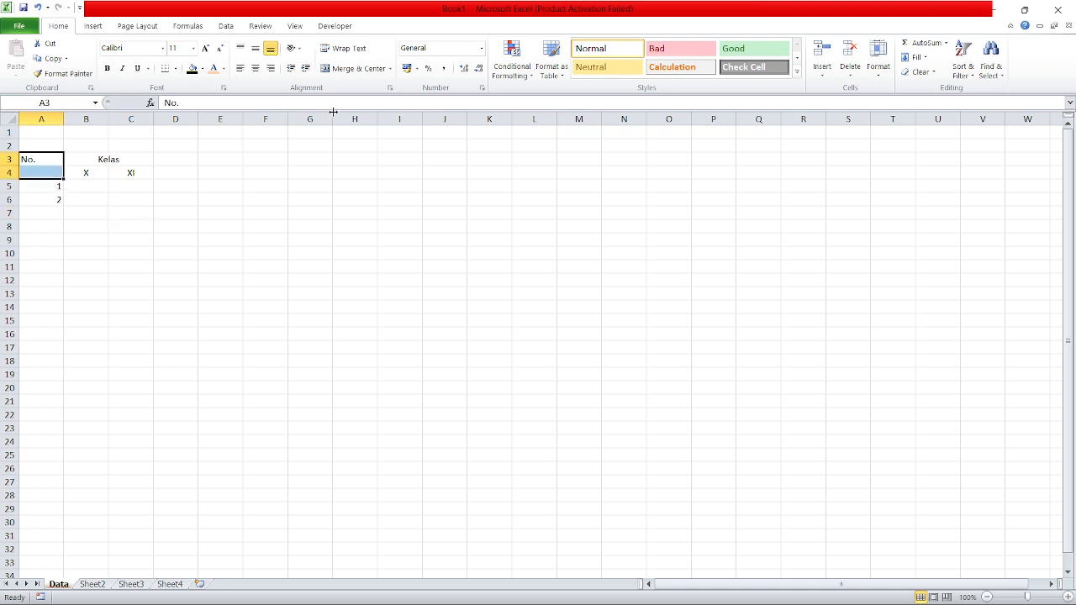
click(344, 73)
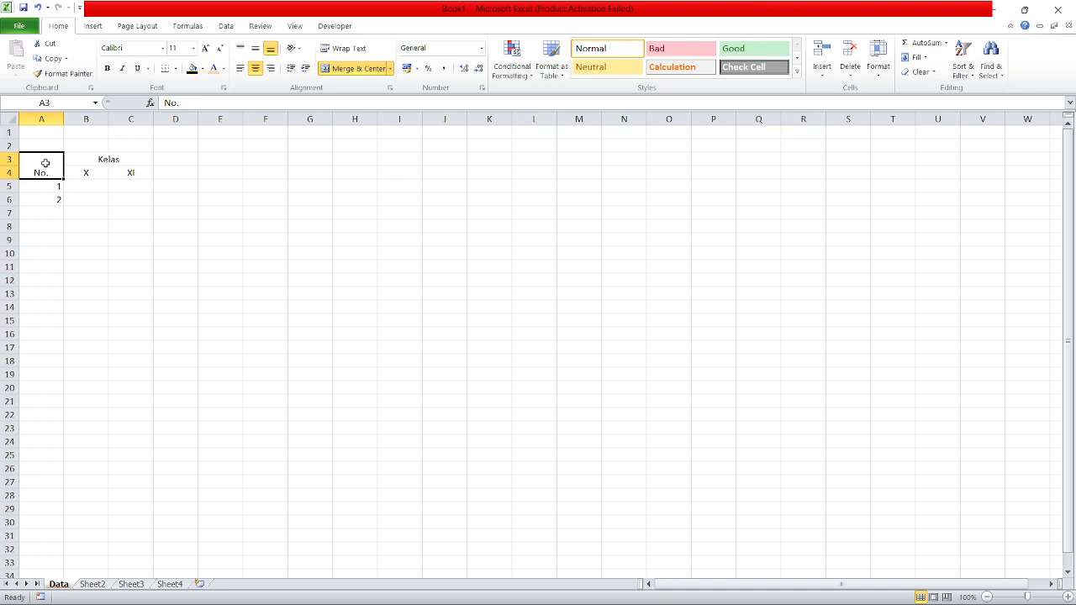
click(256, 52)
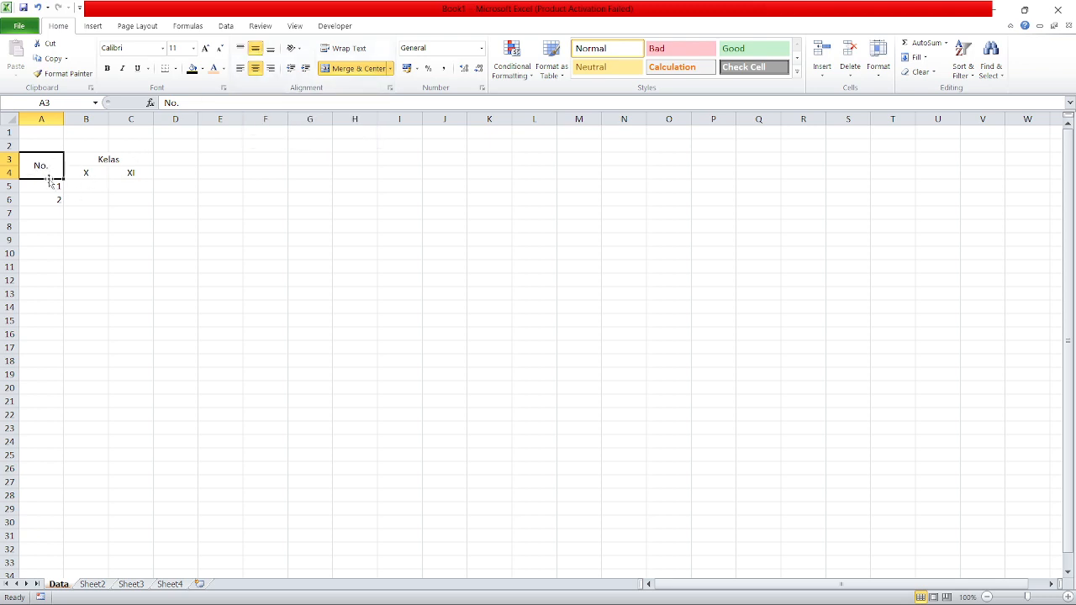
Step: Center all of column A horizontally and middle-align it vertically, then select B5
click(52, 119)
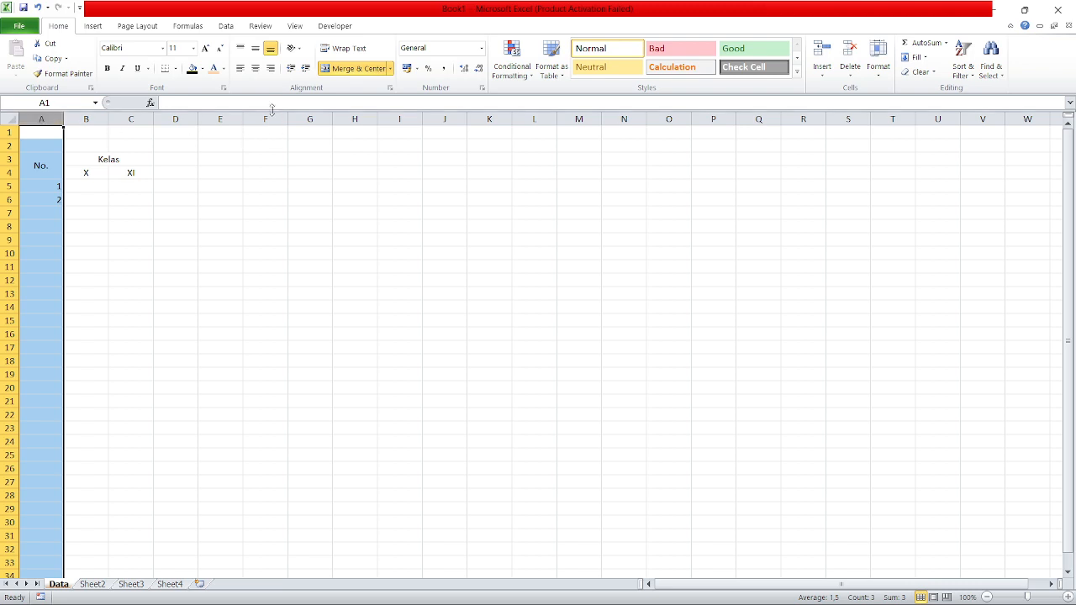
click(257, 68)
click(257, 50)
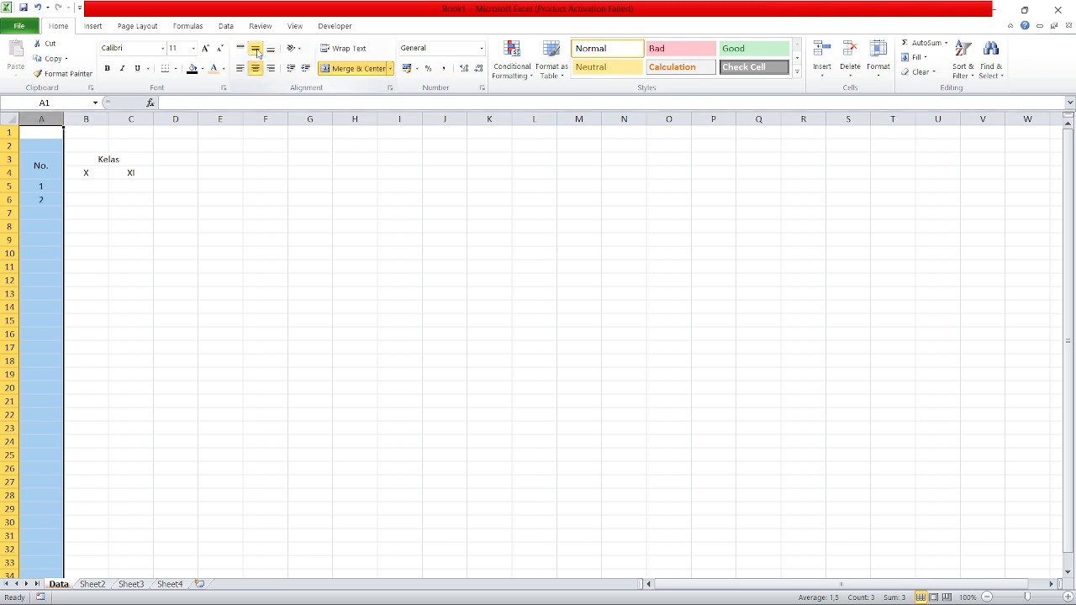
click(257, 50)
click(257, 50)
click(81, 190)
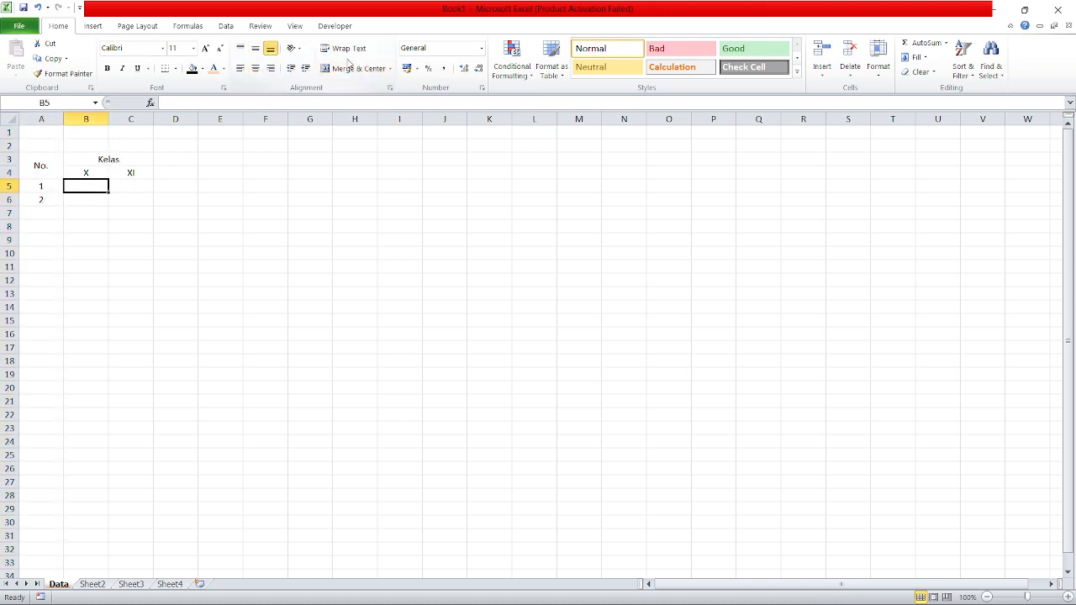
Step: Enter the heading "Tahun Buku" in cell D3
click(103, 171)
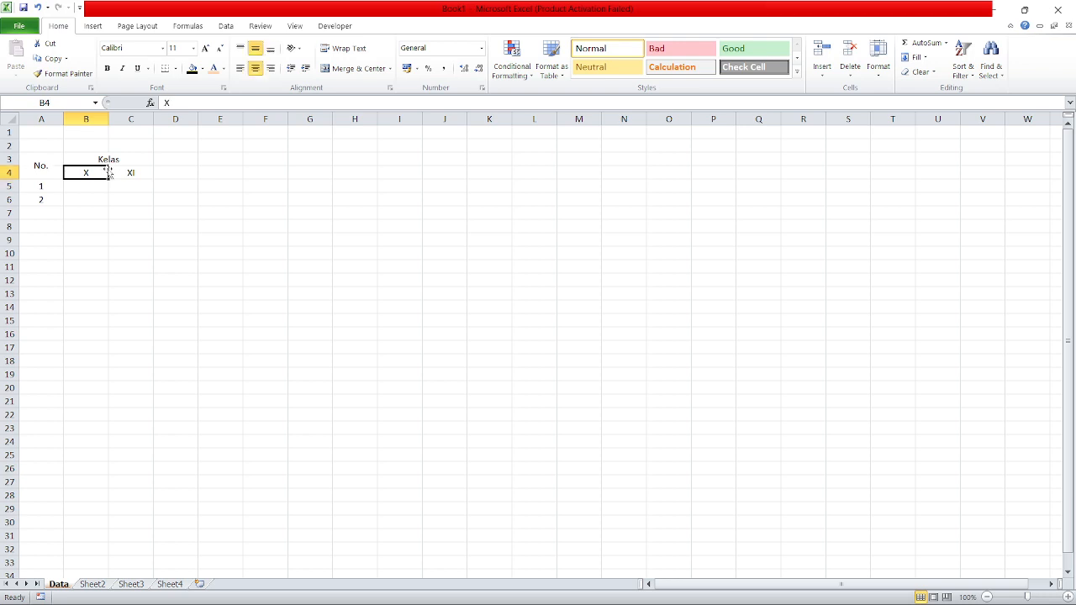
click(177, 160)
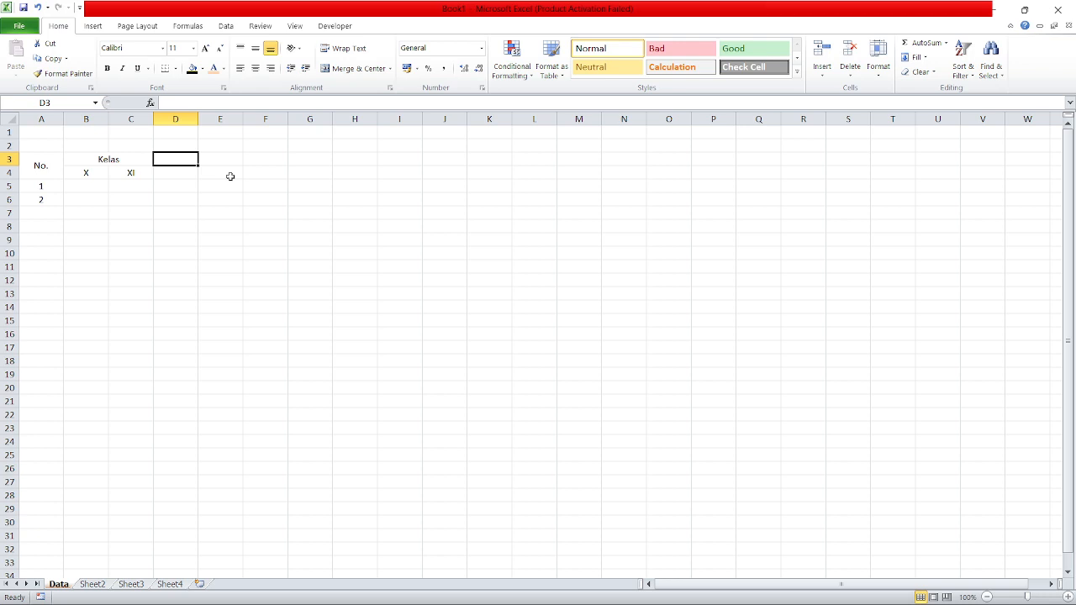
text(Tahun Buku)
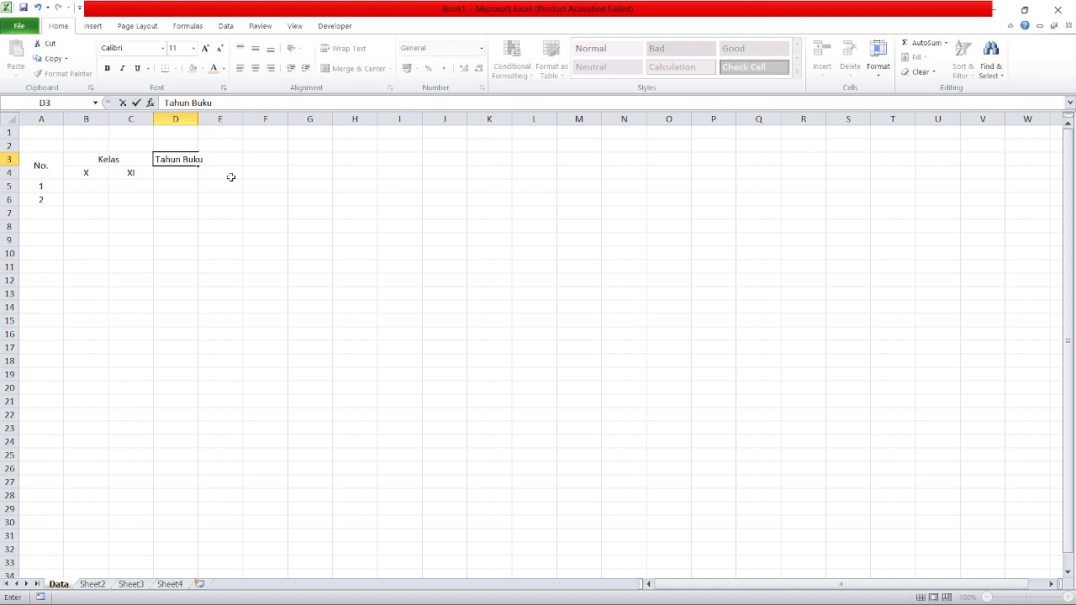
click(230, 177)
Step: Merge and center cells D3:D4 for the Tahun Buku heading and middle-align it vertically
drag(173, 161, 177, 170)
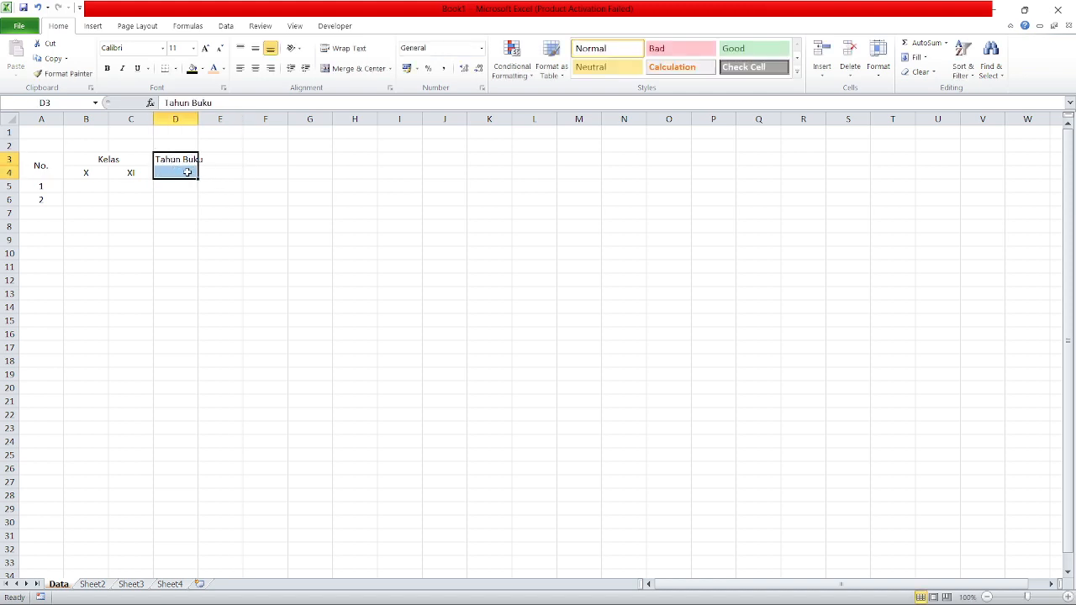
click(235, 183)
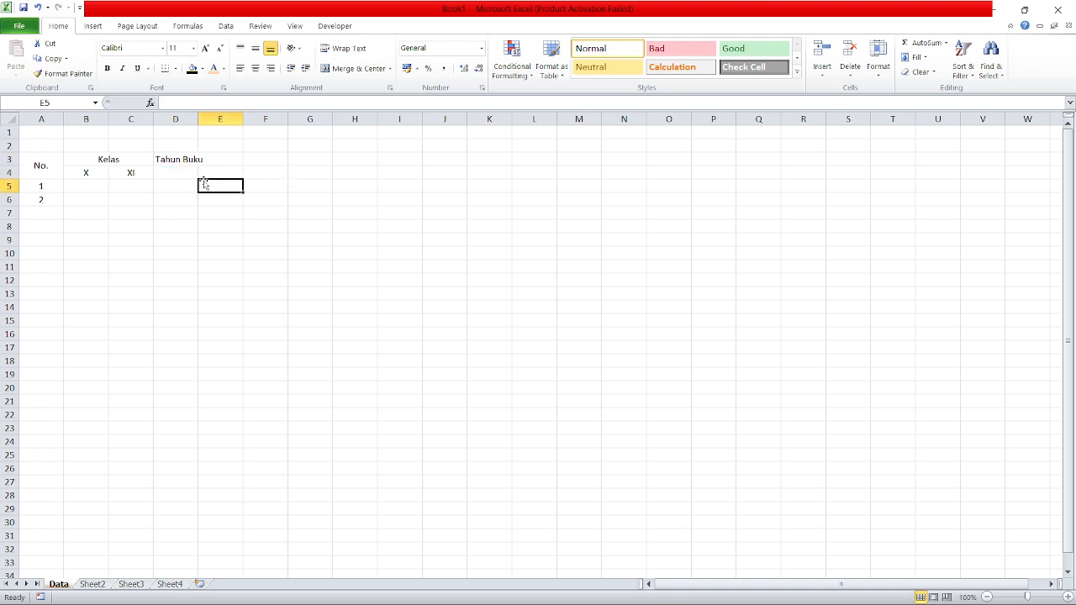
click(187, 172)
click(171, 160)
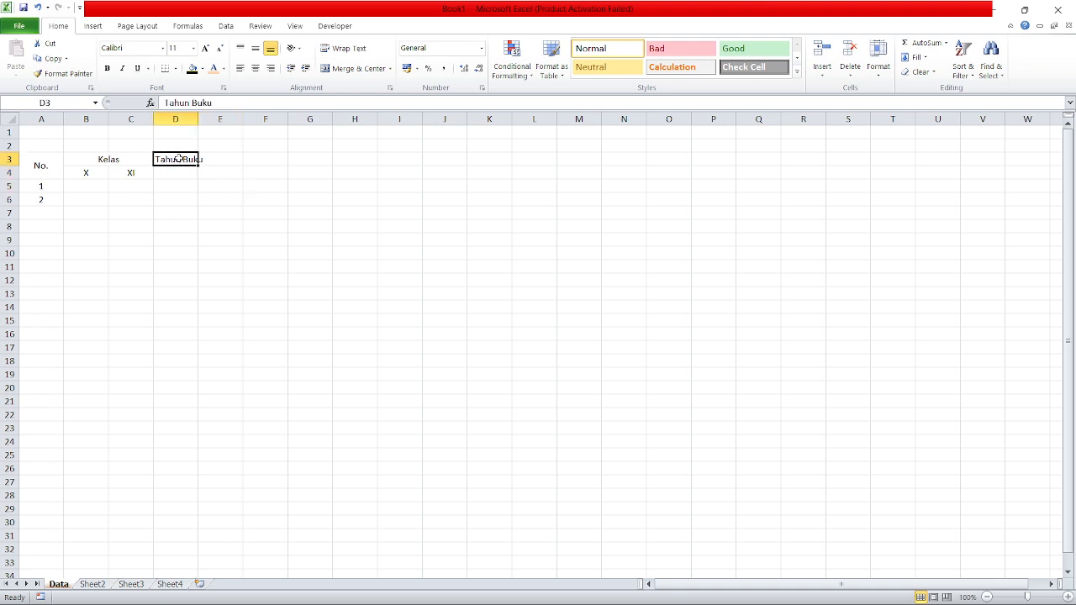
drag(178, 157, 175, 168)
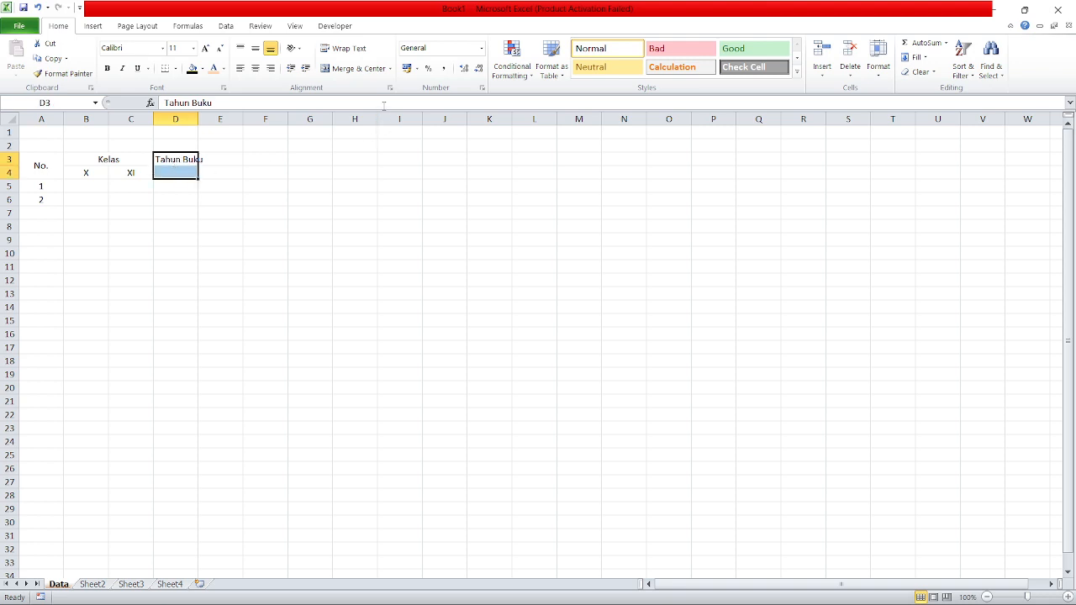
click(362, 69)
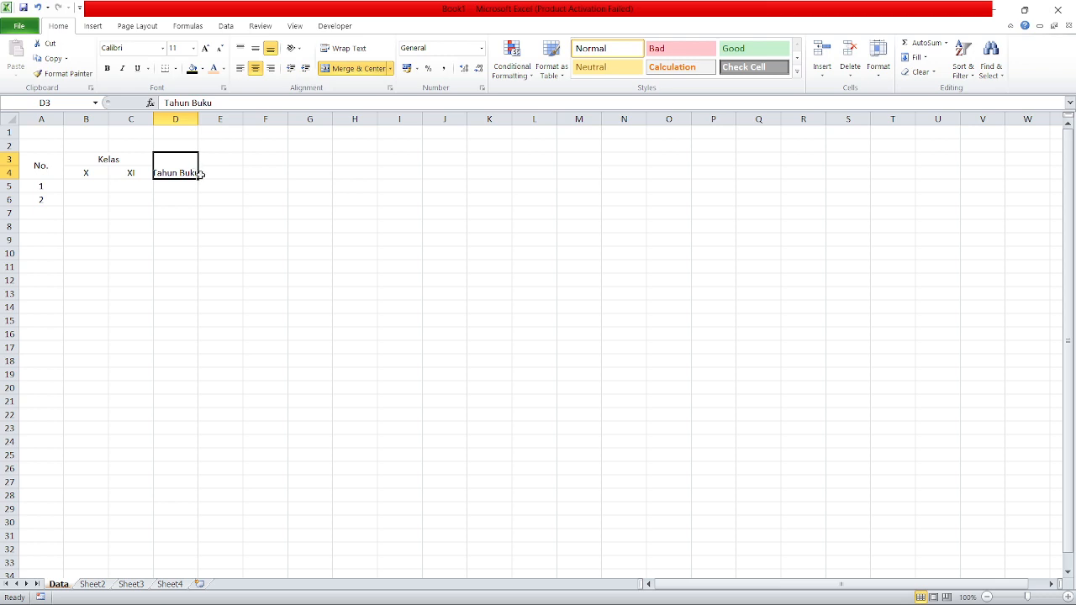
click(255, 52)
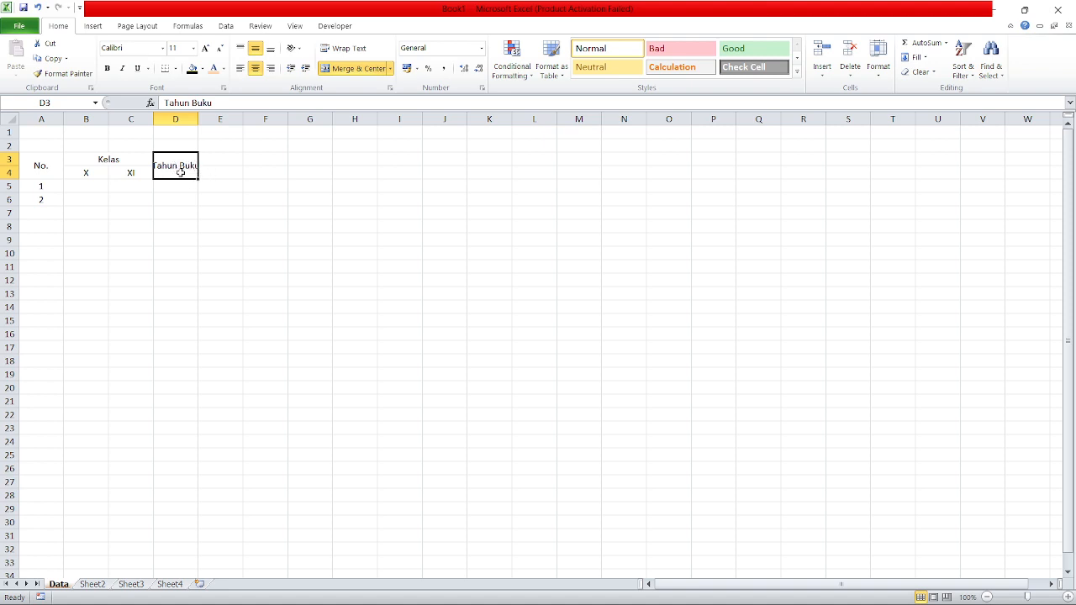
Step: Wrap the Tahun Buku heading text within its merged cell, and widen column D before narrowing it back so the heading wraps onto two lines
click(348, 52)
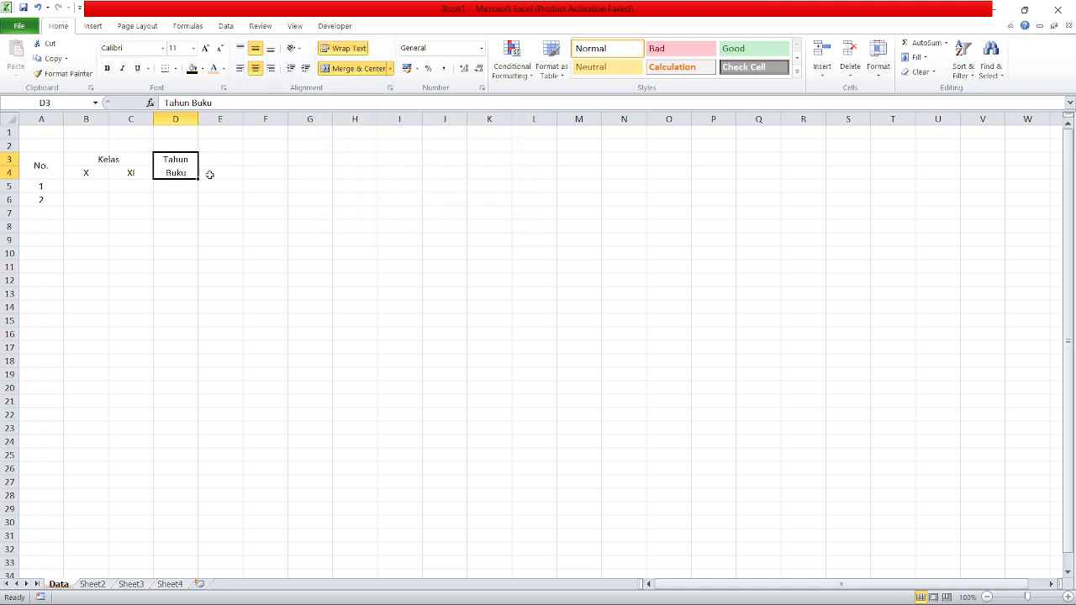
click(210, 173)
click(181, 165)
drag(198, 118, 259, 119)
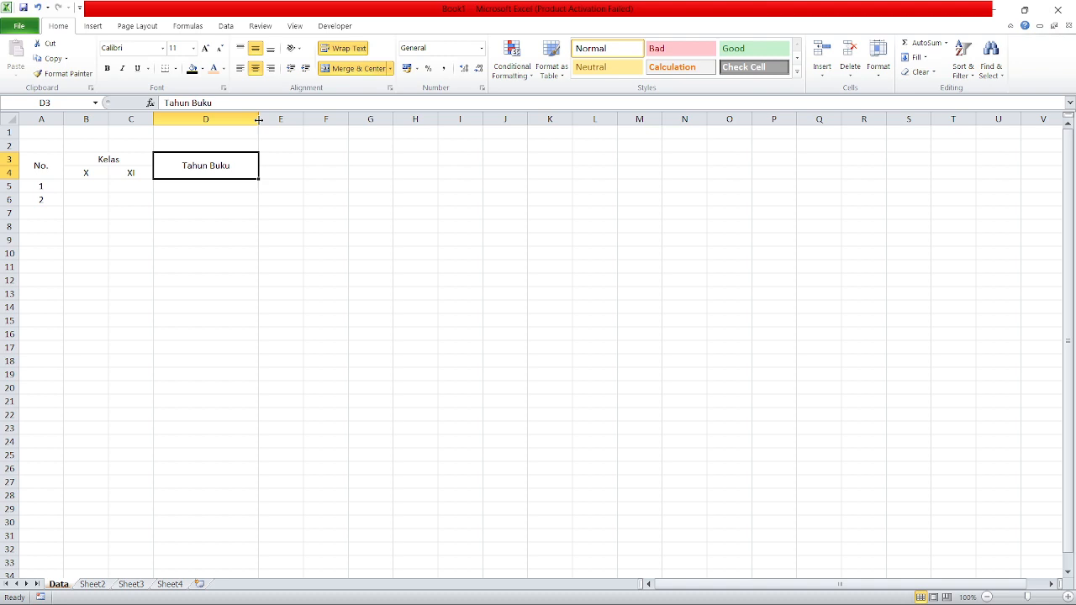
drag(259, 119, 201, 119)
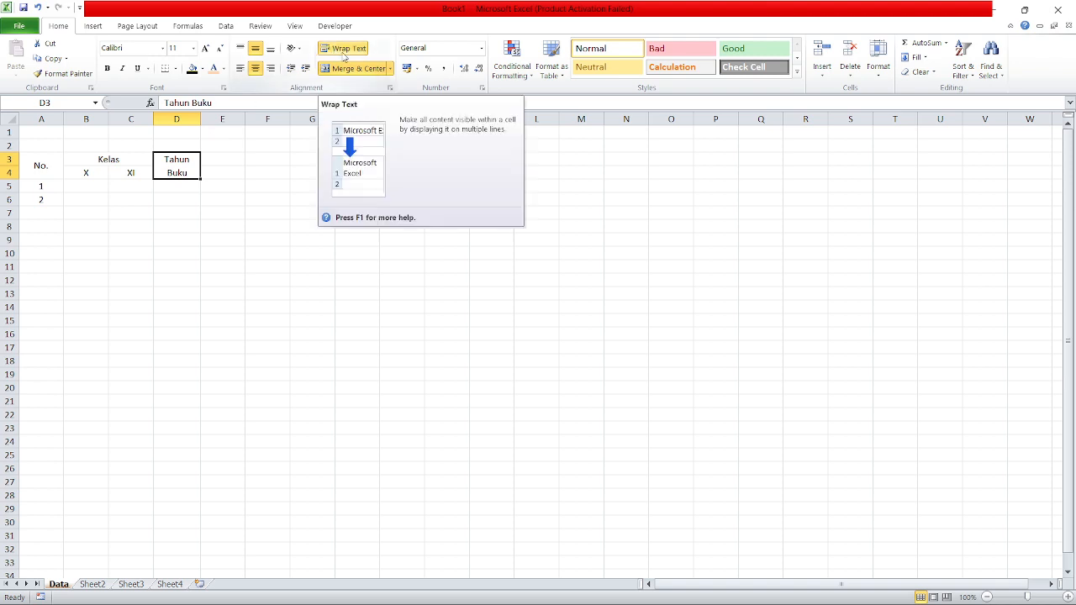
click(234, 163)
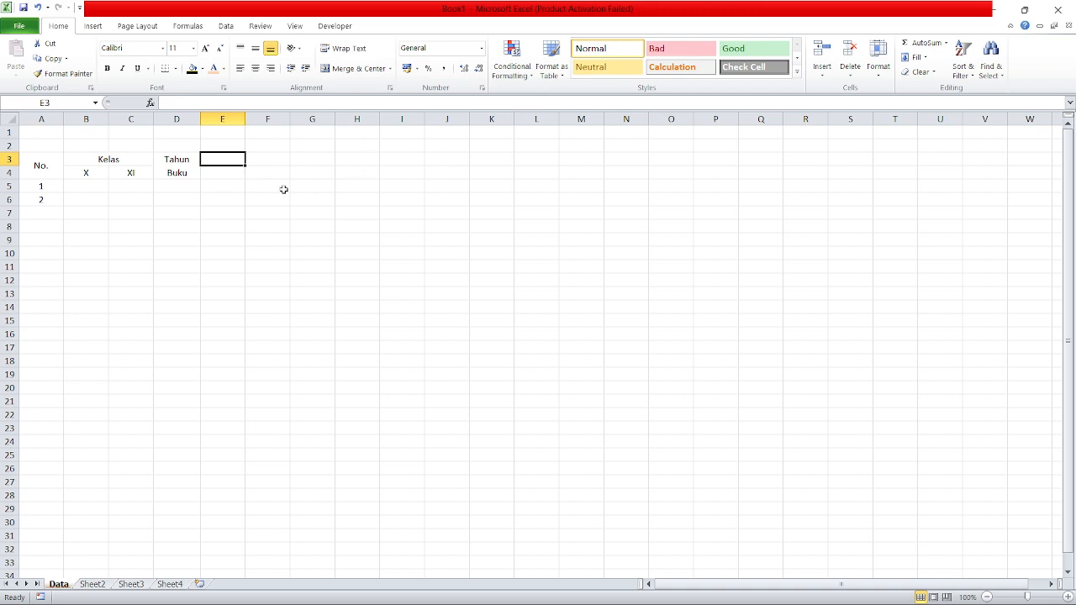
click(223, 168)
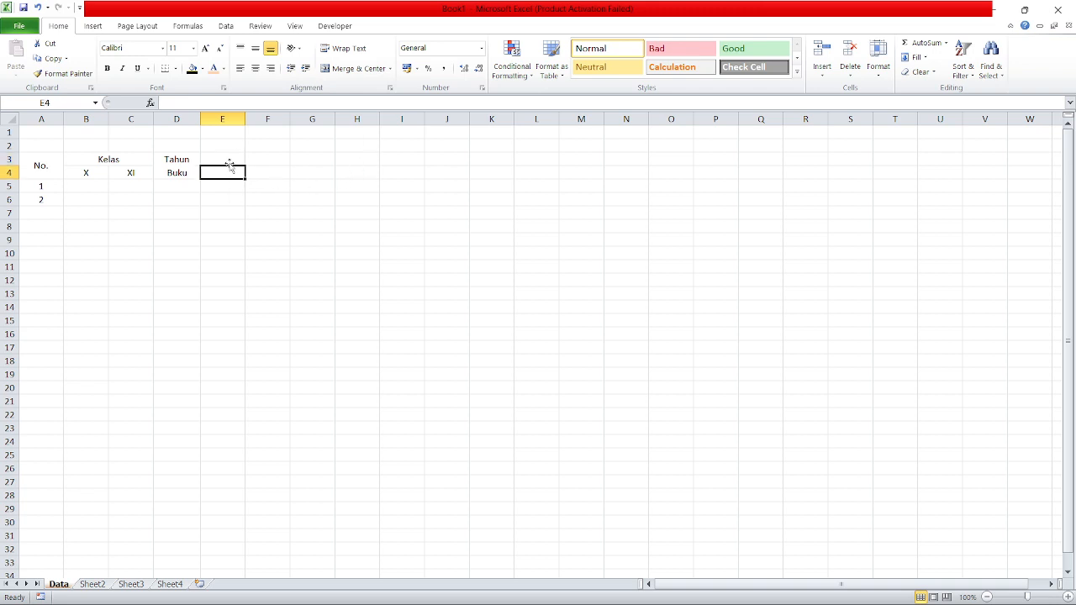
click(230, 160)
click(239, 172)
click(96, 191)
click(148, 190)
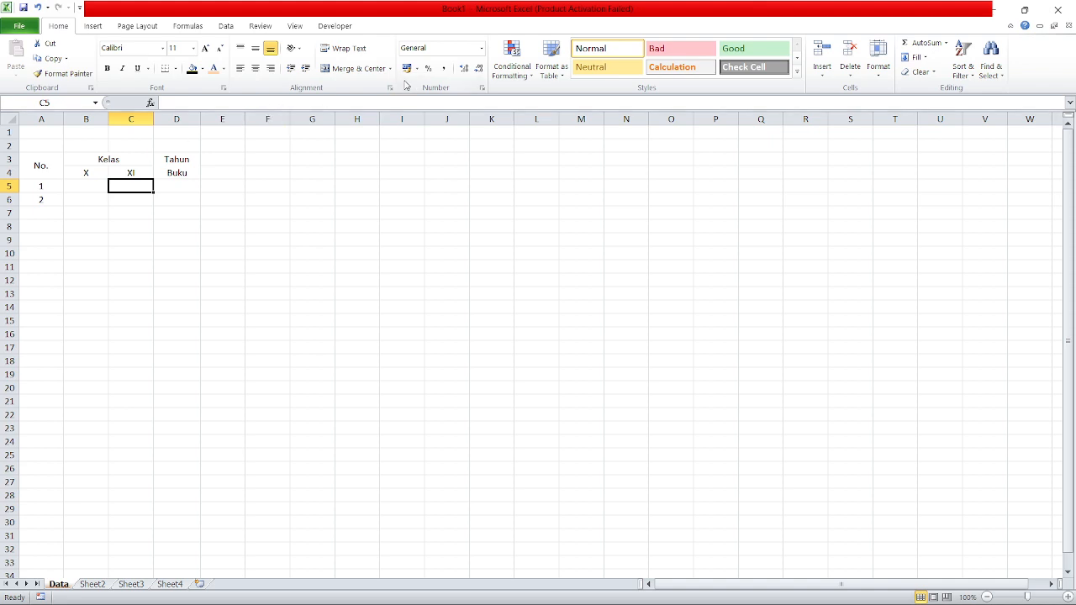
Step: Enter 10000 in cell B5 and format it with a thousands separator and no decimals
click(92, 186)
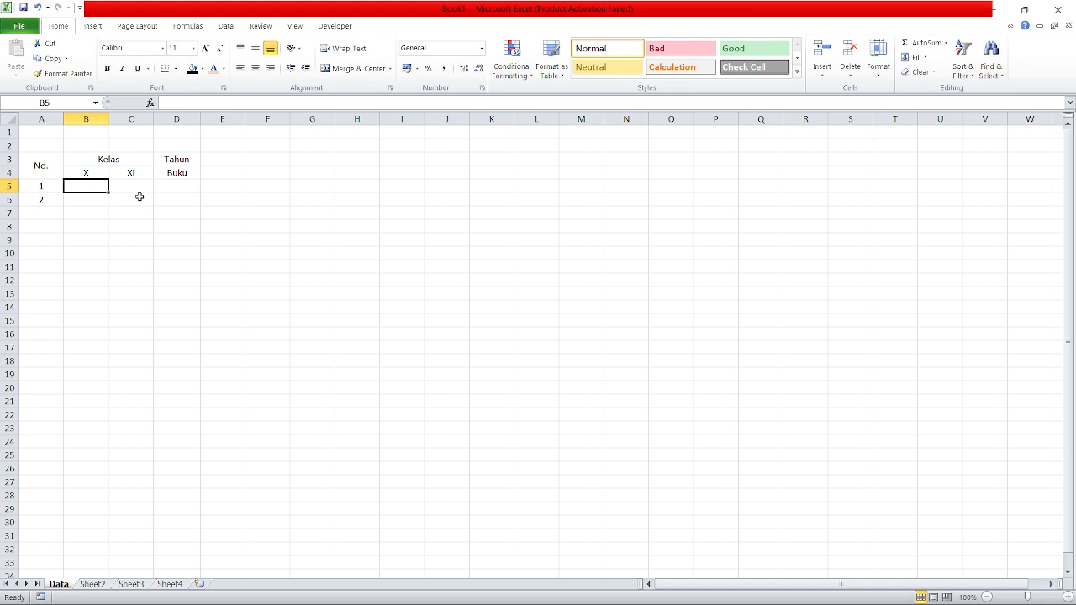
text(1)
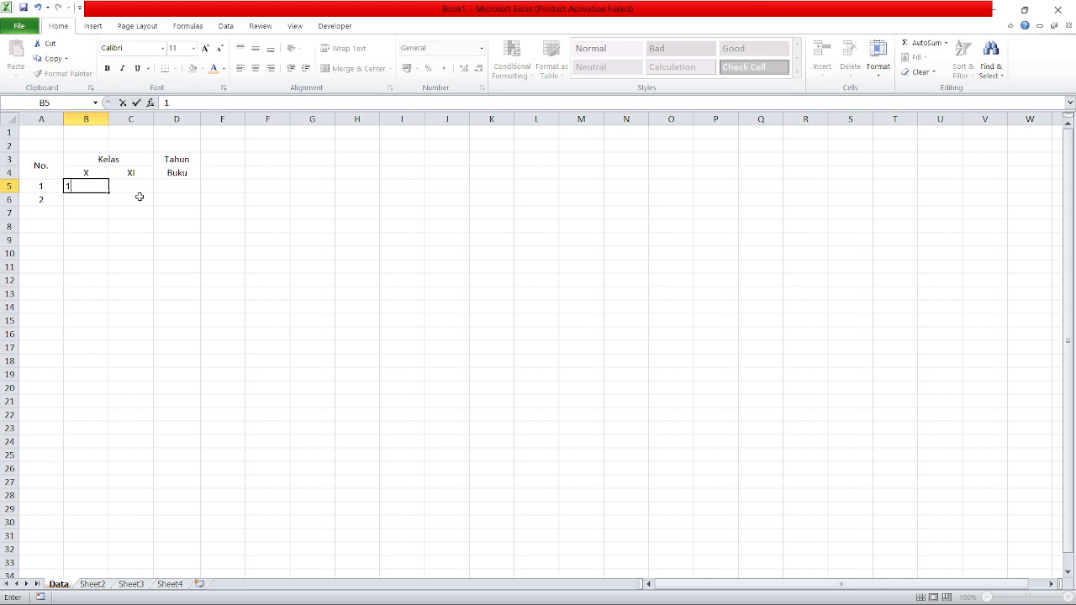
text(0000)
key(Return)
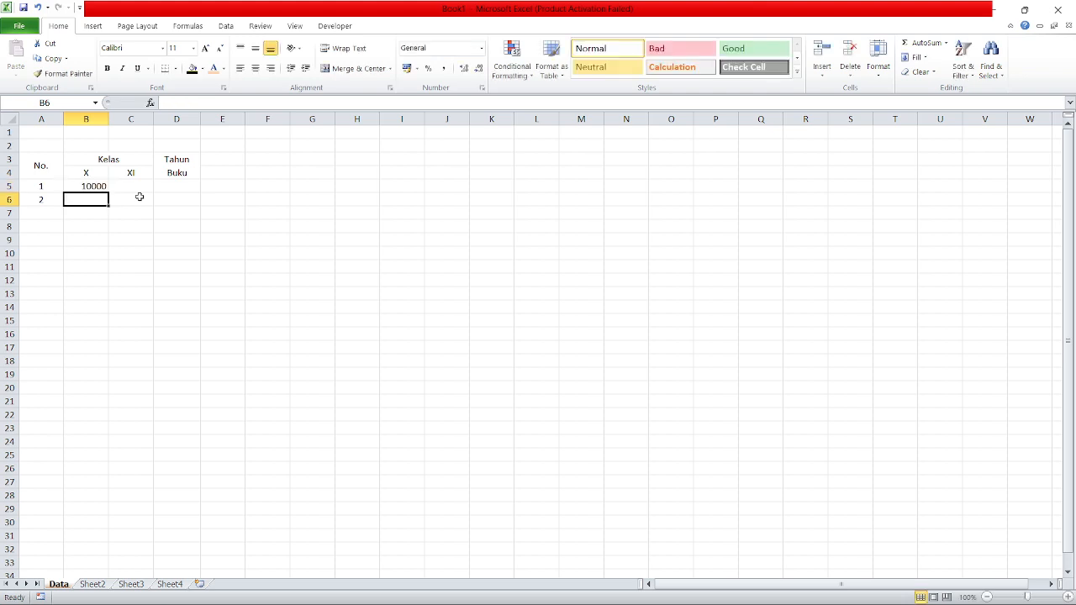
click(94, 185)
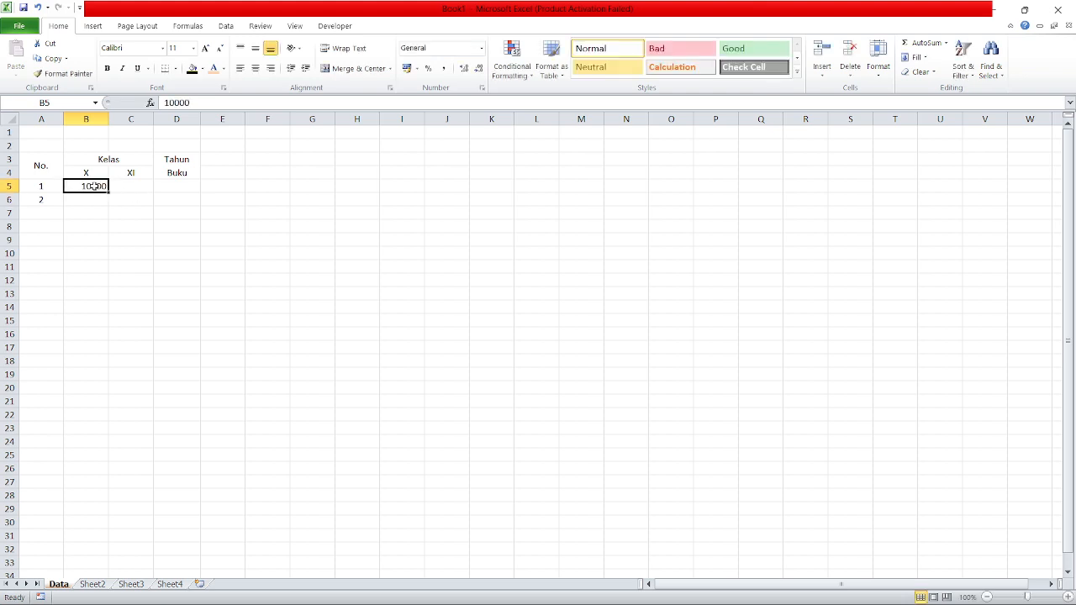
click(443, 73)
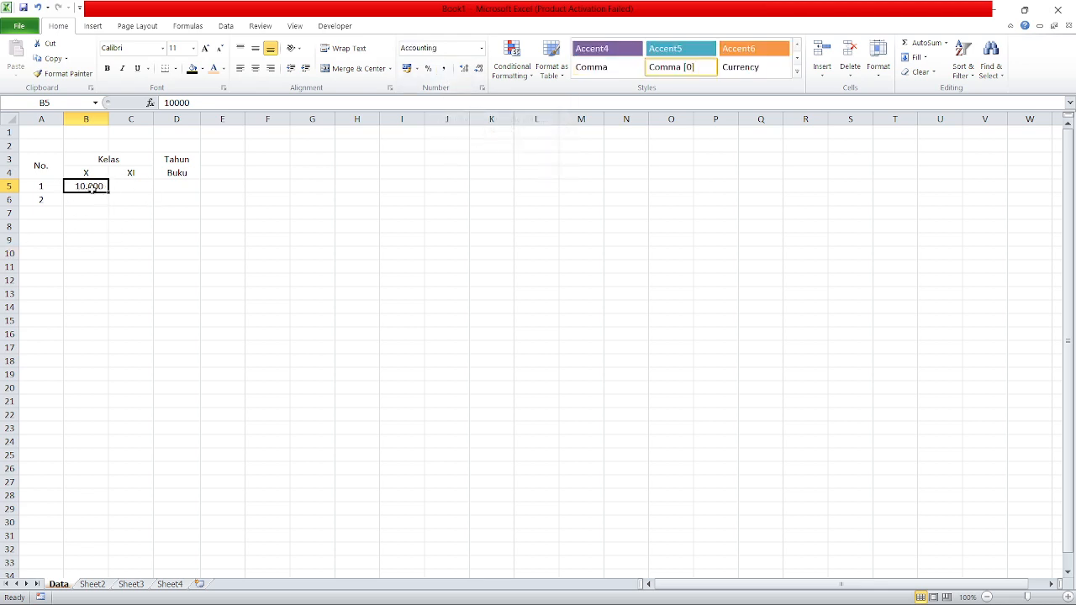
Step: Enter 500 in cell C5 and add the two row 1 amounts in D5 with the formula =B5+C5
click(132, 186)
text(5)
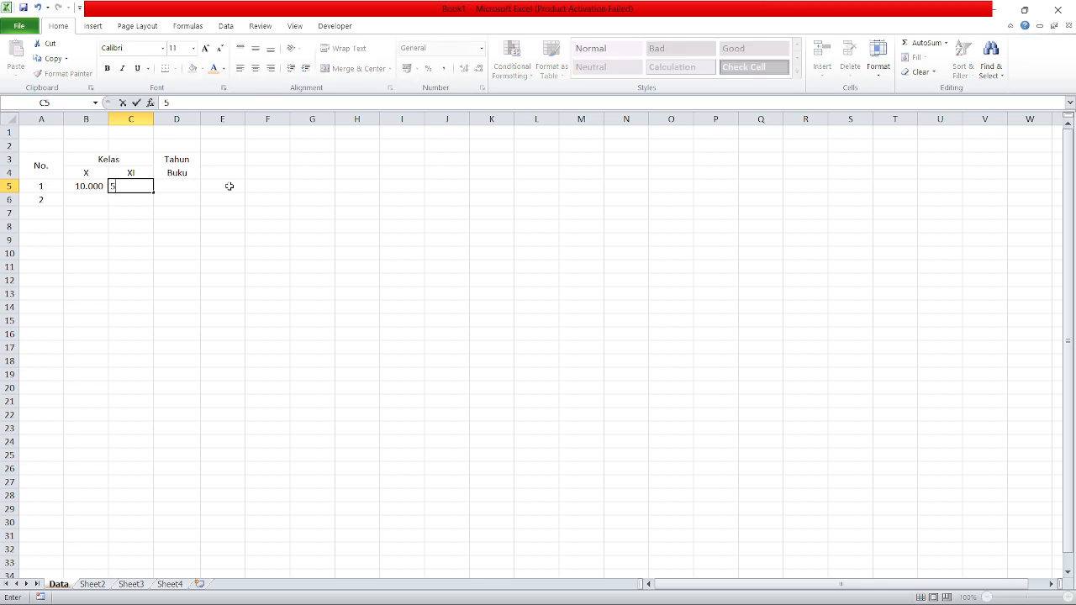
text(00)
click(187, 186)
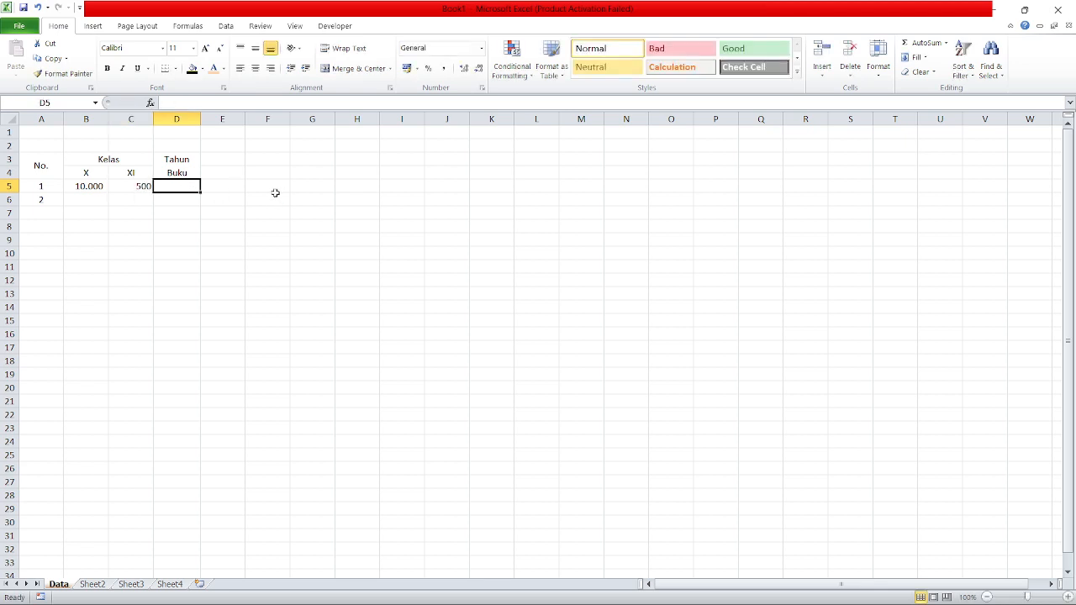
text(=)
click(101, 188)
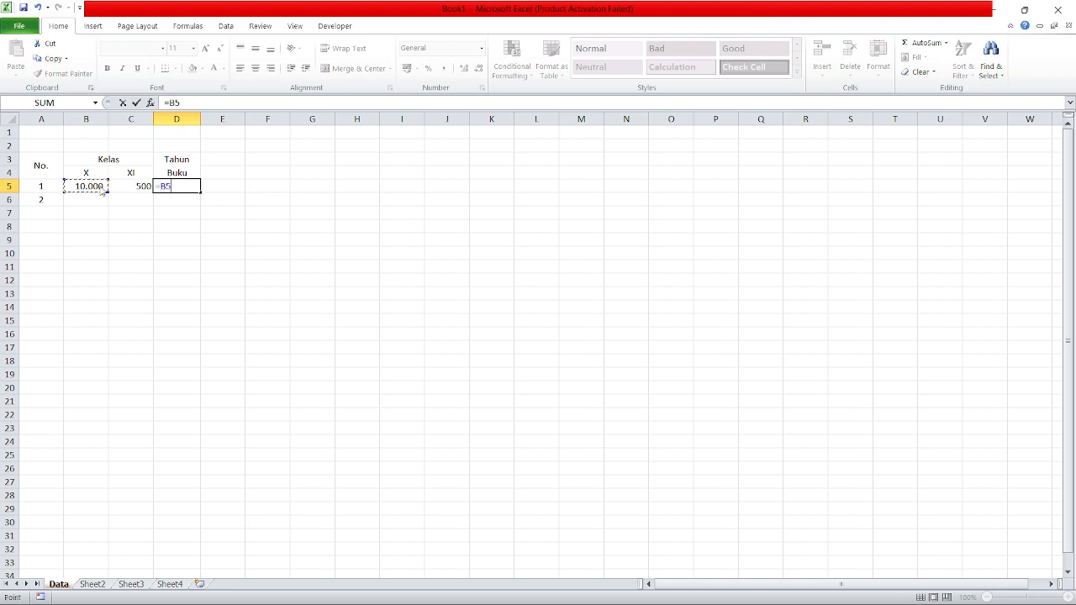
text(+)
click(139, 185)
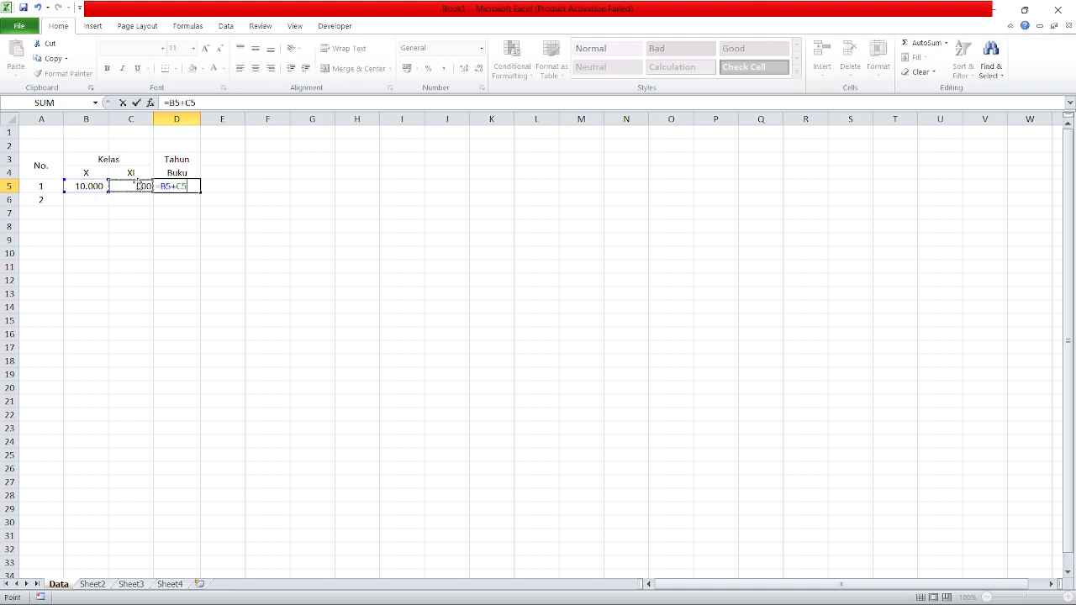
key(Return)
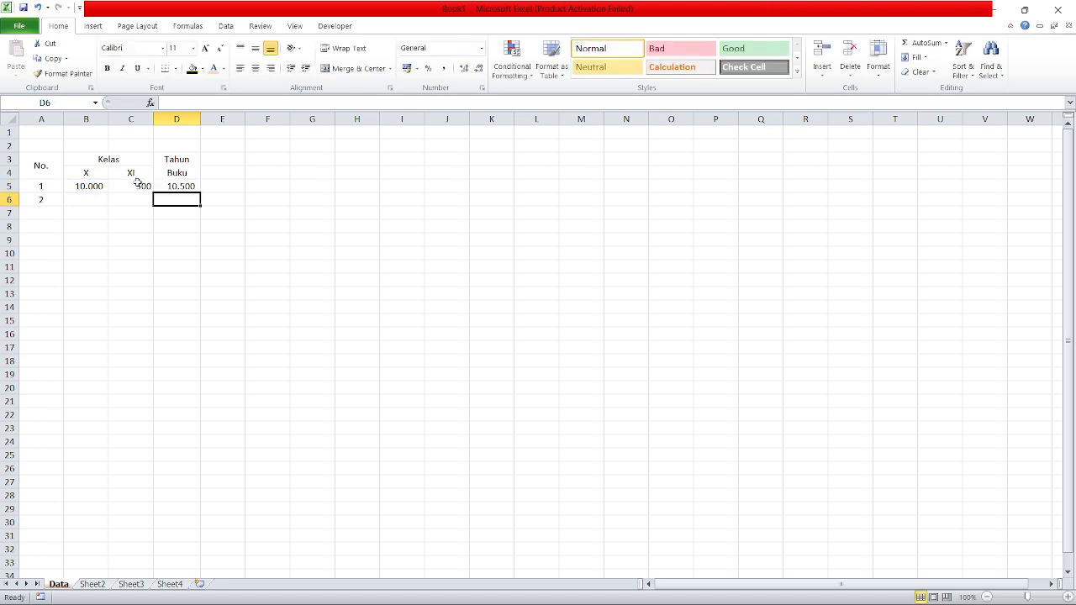
Step: Enter 10.000,00 in cell B6 and 500 in cell C6
click(78, 186)
click(90, 202)
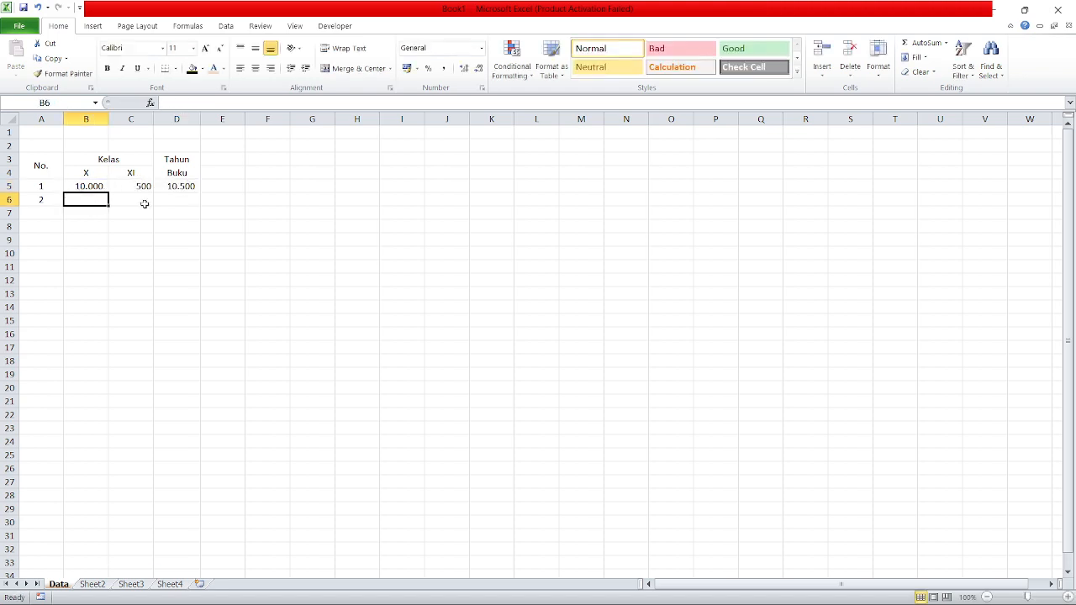
text(10.000)
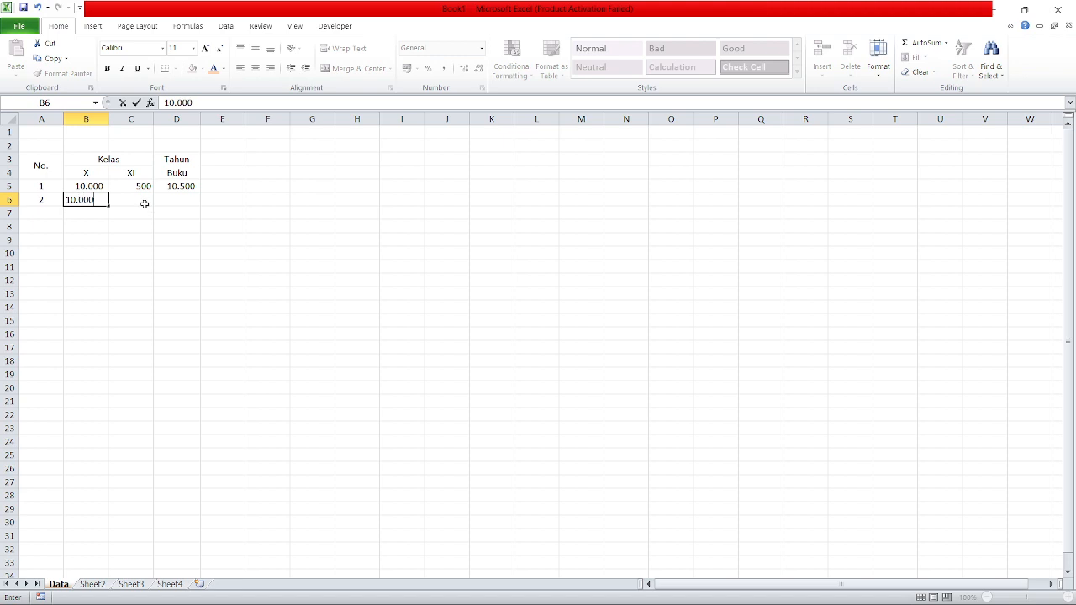
text(,00)
click(144, 204)
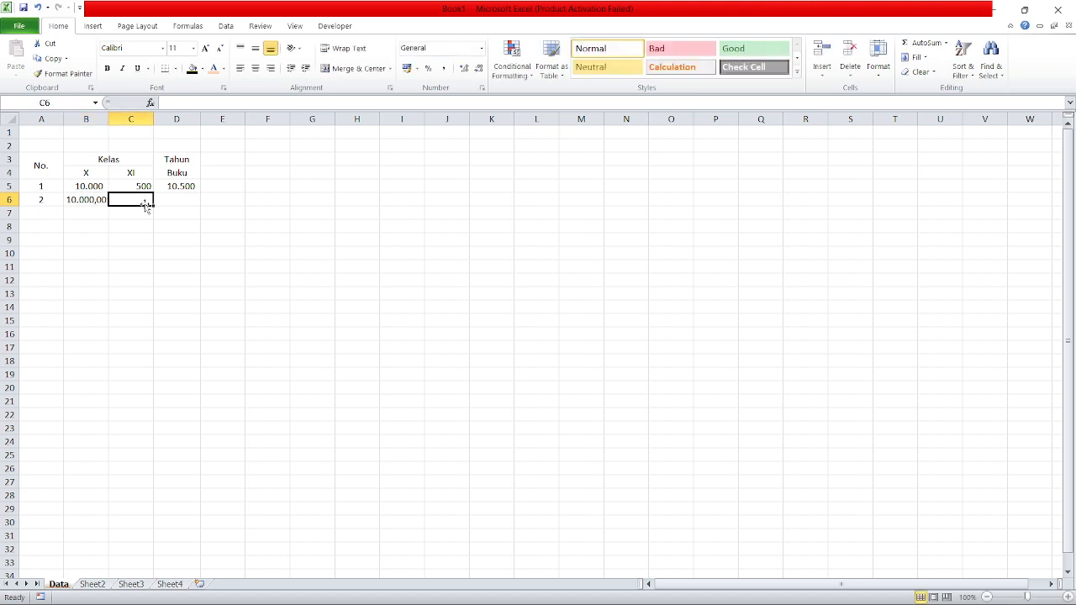
text(500)
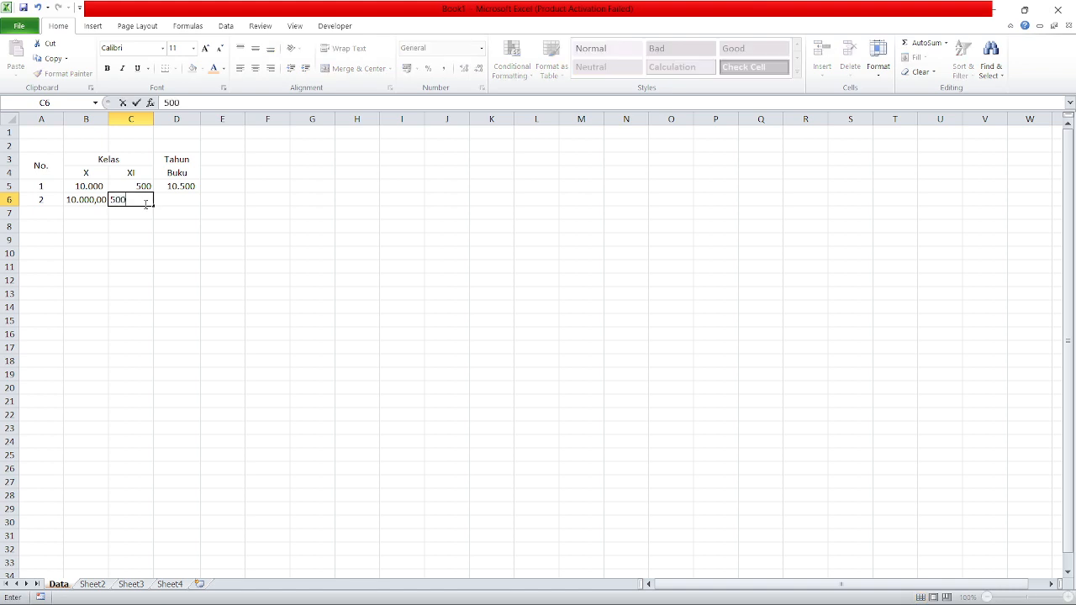
Step: Add the two row 2 amounts in cell D6 with the formula =B6+C6
click(179, 206)
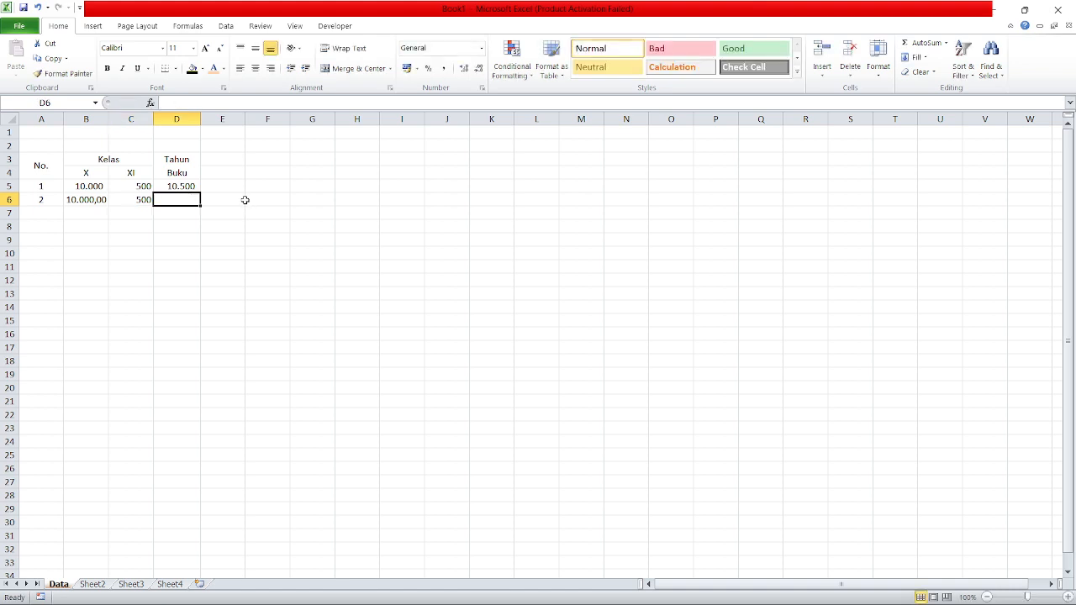
text(=)
click(97, 200)
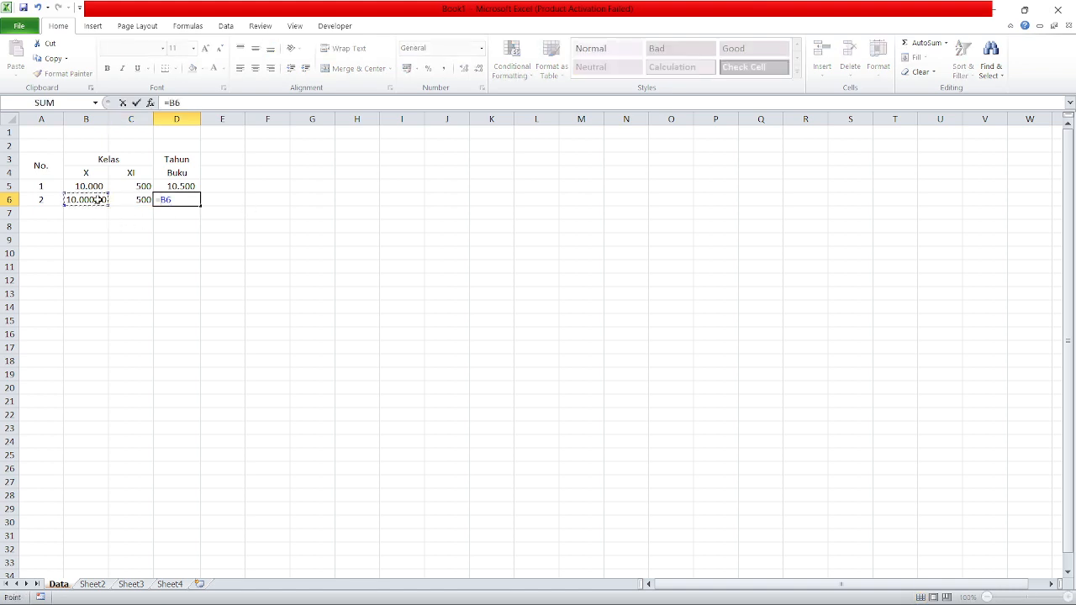
text(+)
click(133, 210)
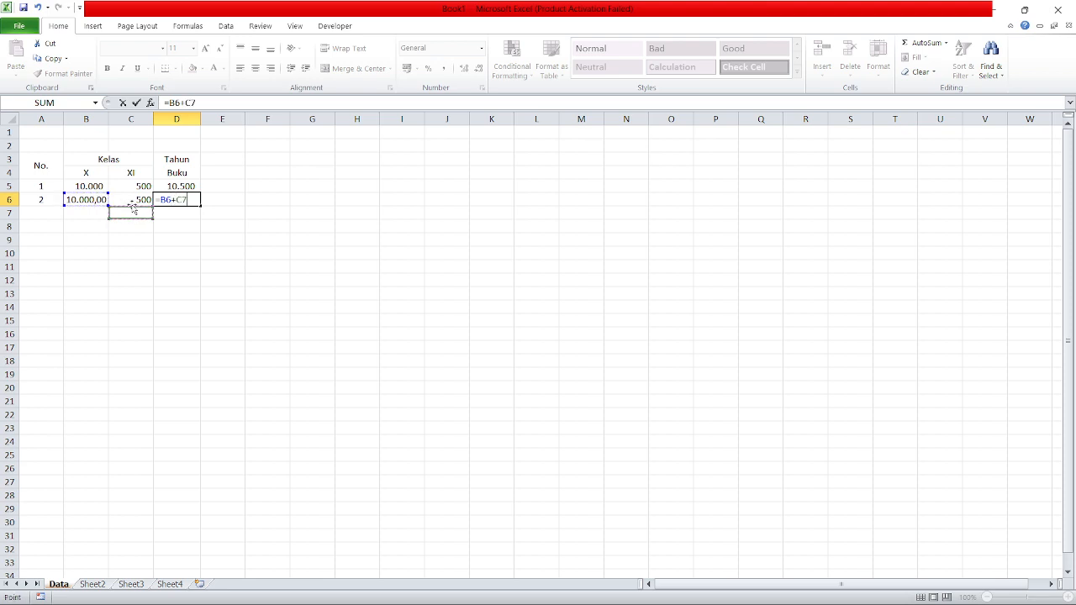
click(133, 200)
key(Return)
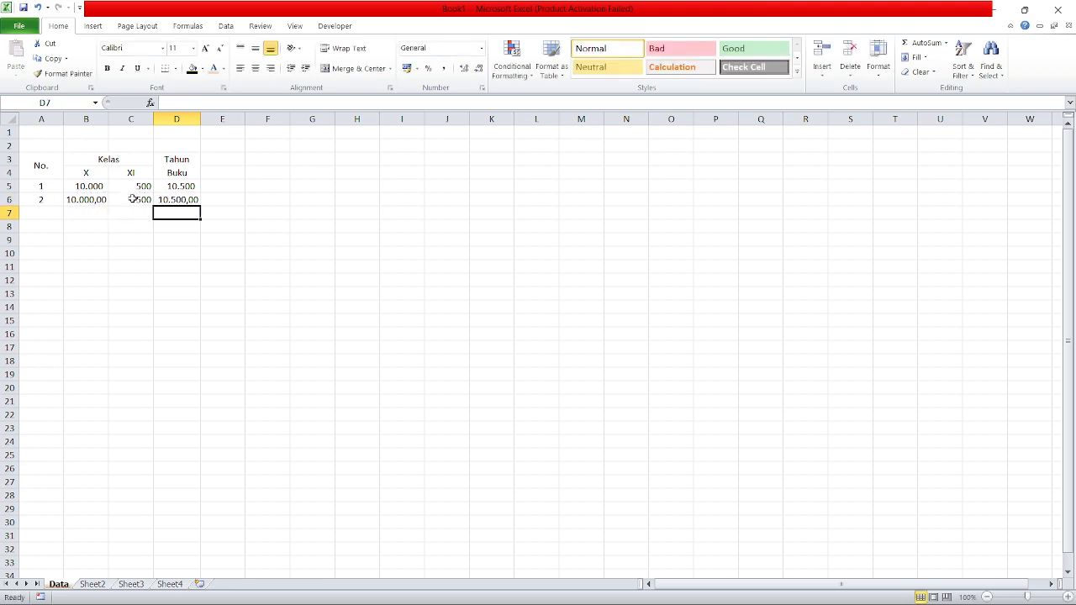
Step: Compare the displayed amounts in cells B5 and B6 with their underlying stored values
click(101, 200)
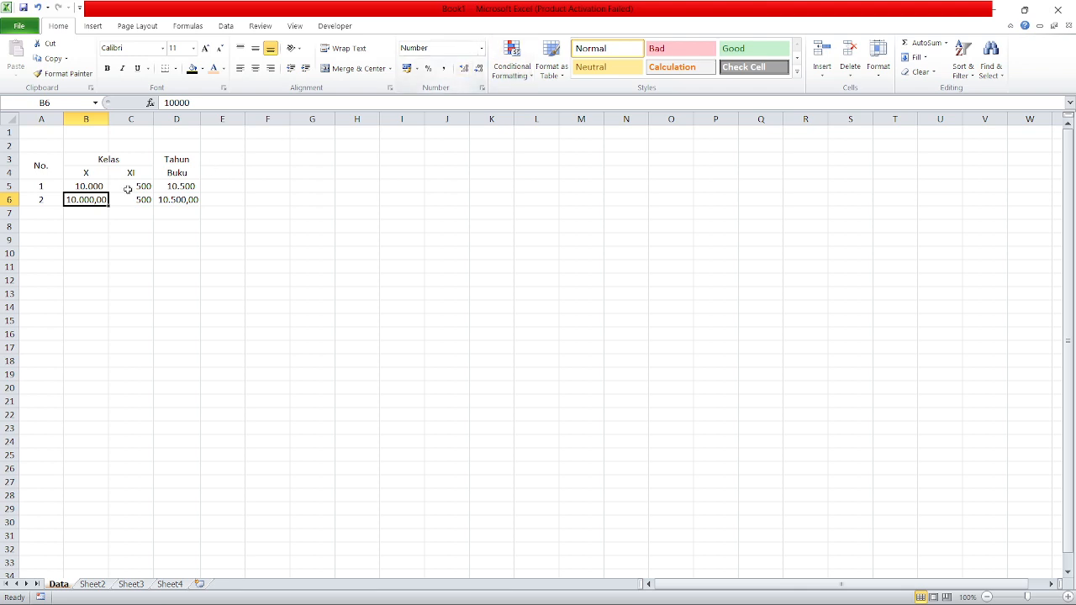
click(99, 187)
click(97, 200)
click(182, 103)
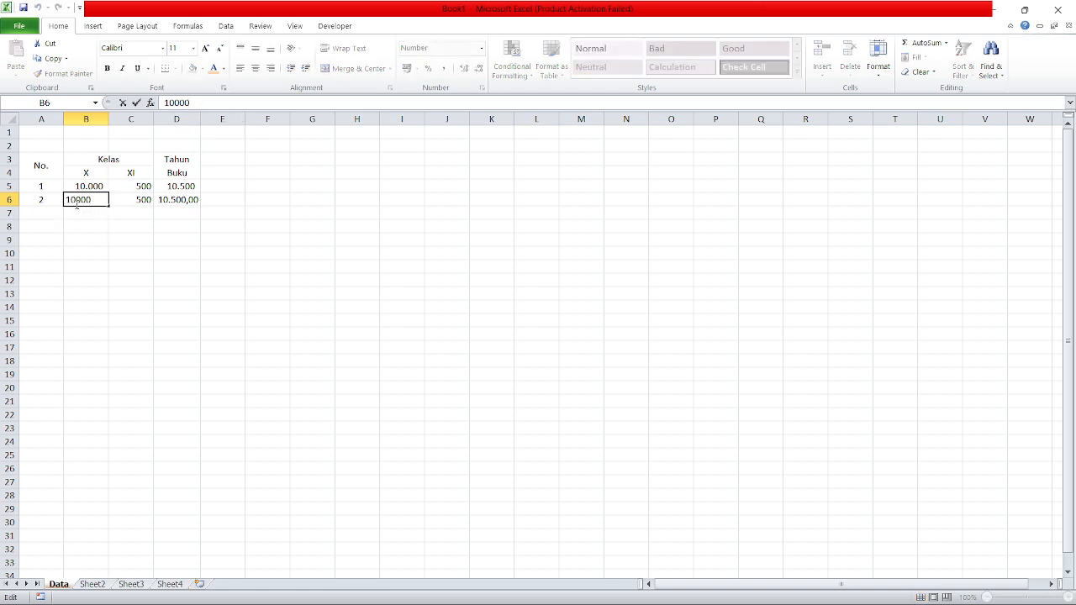
Step: Format cell B7 as Text and enter 10.000 in it, with 500 in cell C7
click(93, 212)
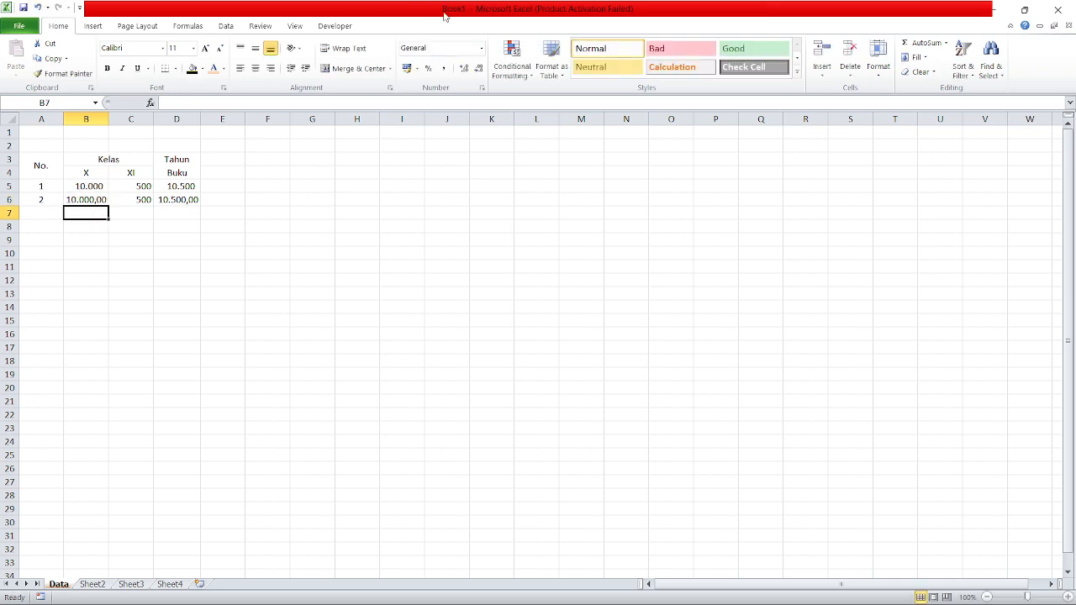
click(466, 50)
text(Text)
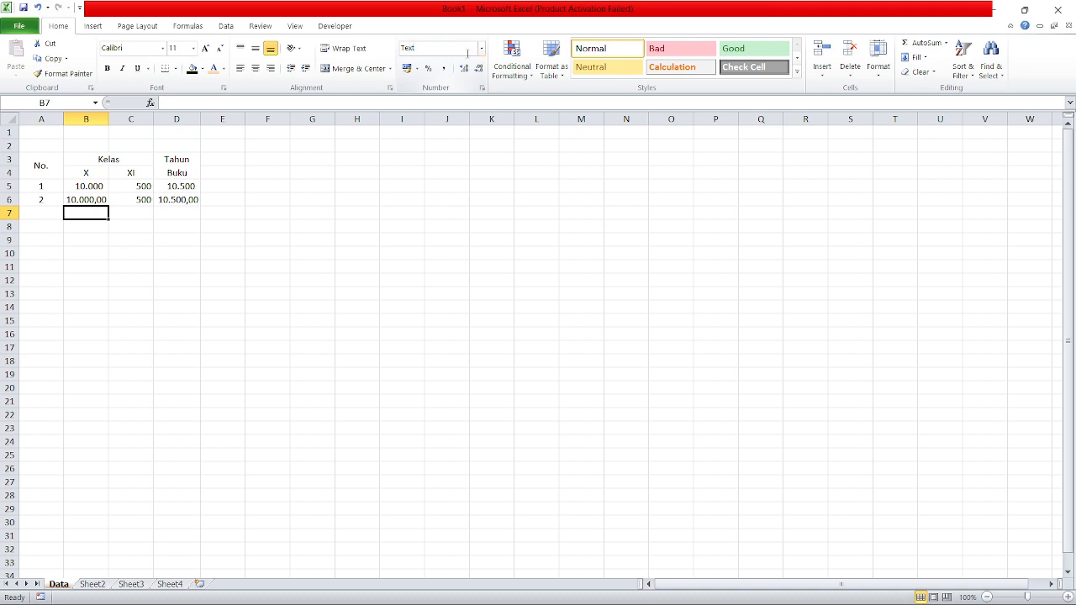
text(10.000)
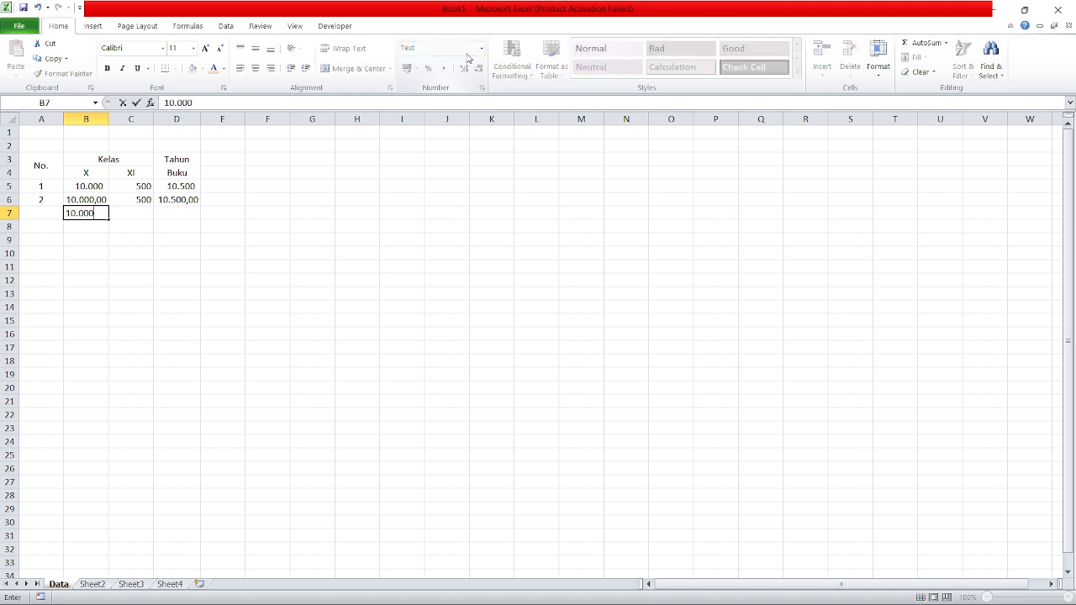
key(Tab)
text(500)
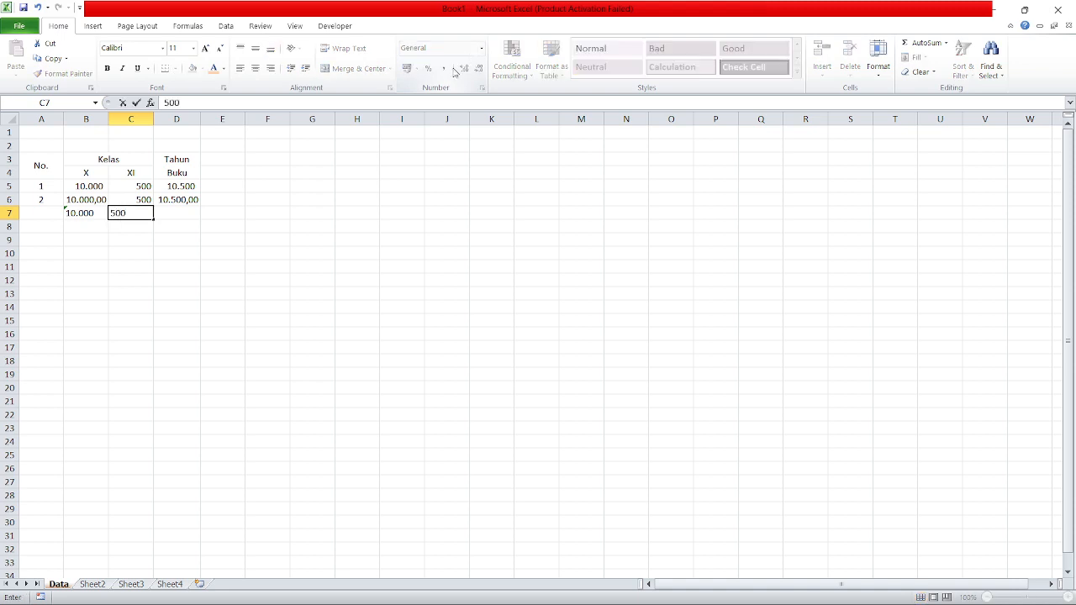
click(181, 215)
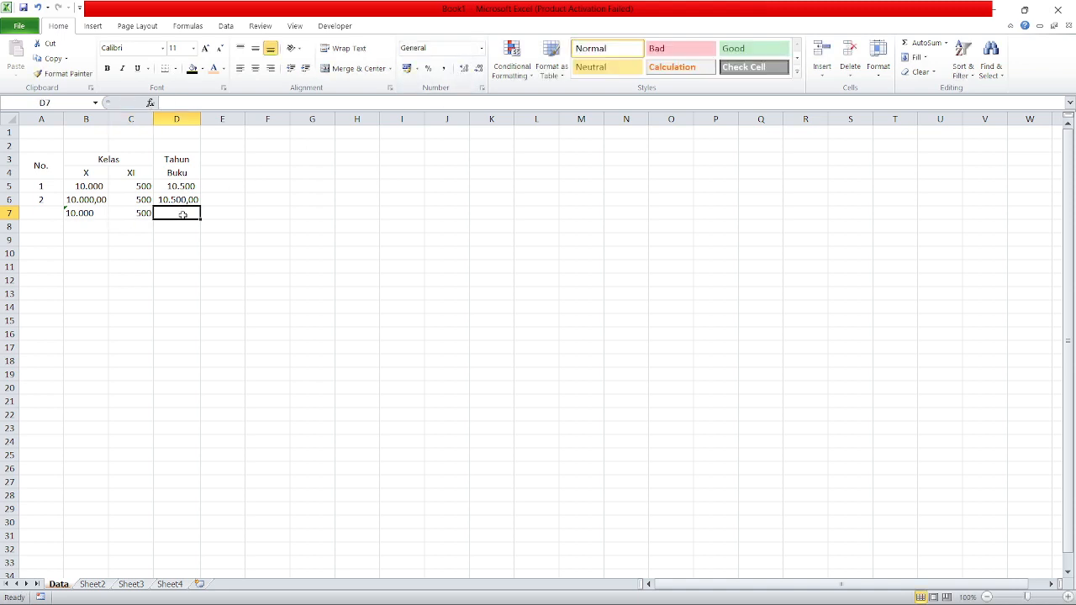
Step: Examine the addition formula in cell D5 and the source amounts in columns B and C of rows 5 and 7
click(185, 187)
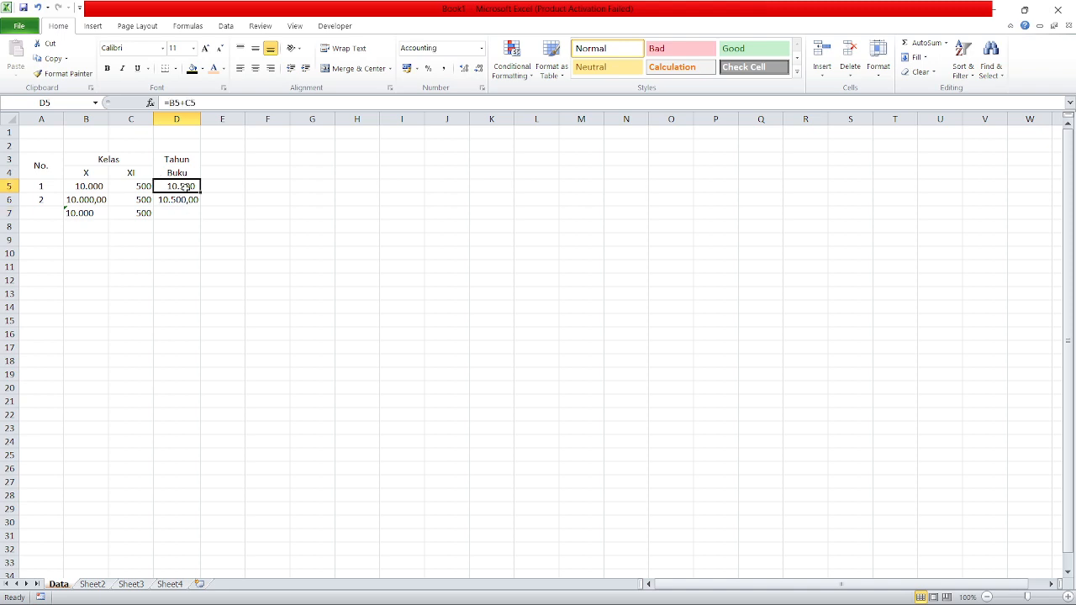
double_click(187, 185)
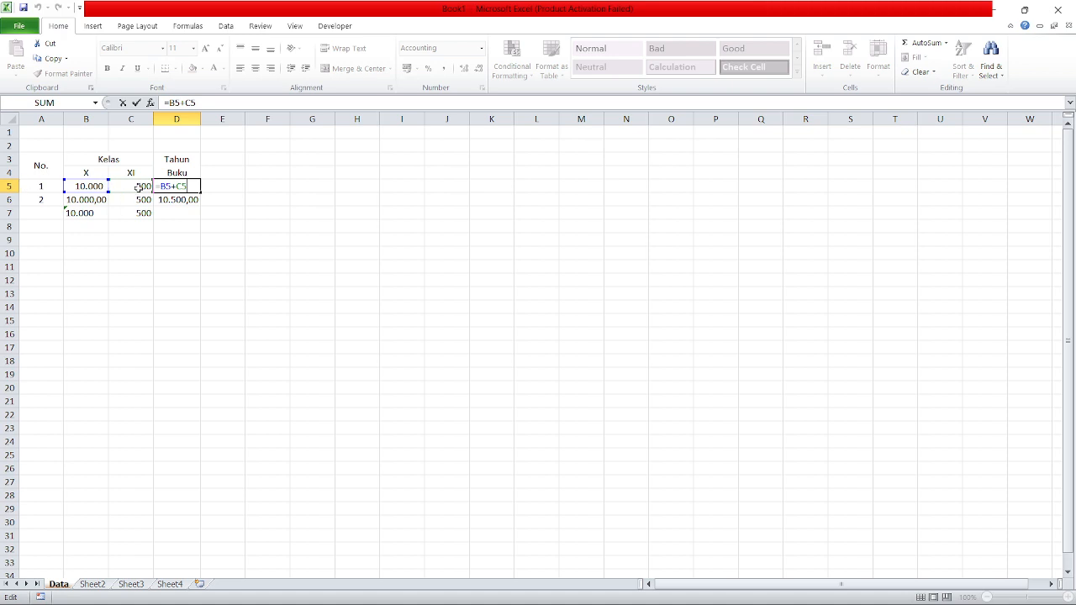
key(Return)
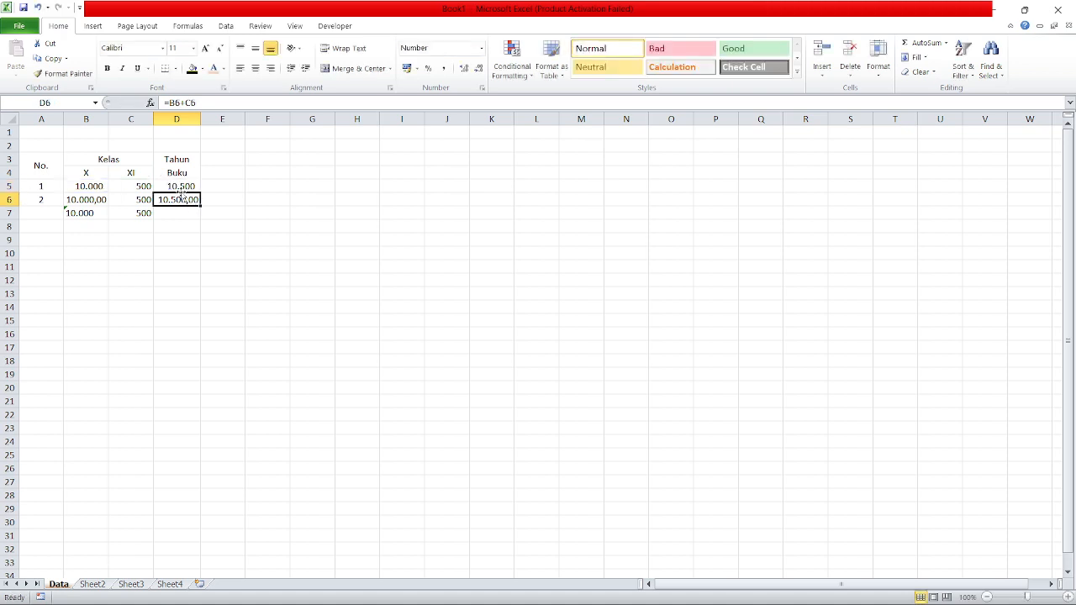
click(89, 186)
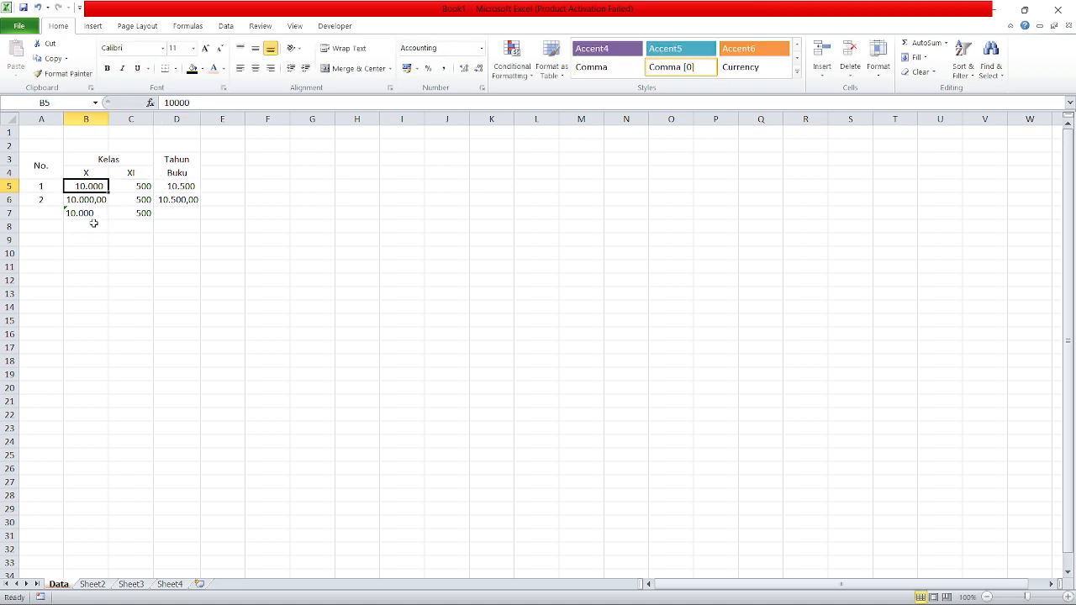
click(94, 215)
click(140, 213)
click(143, 183)
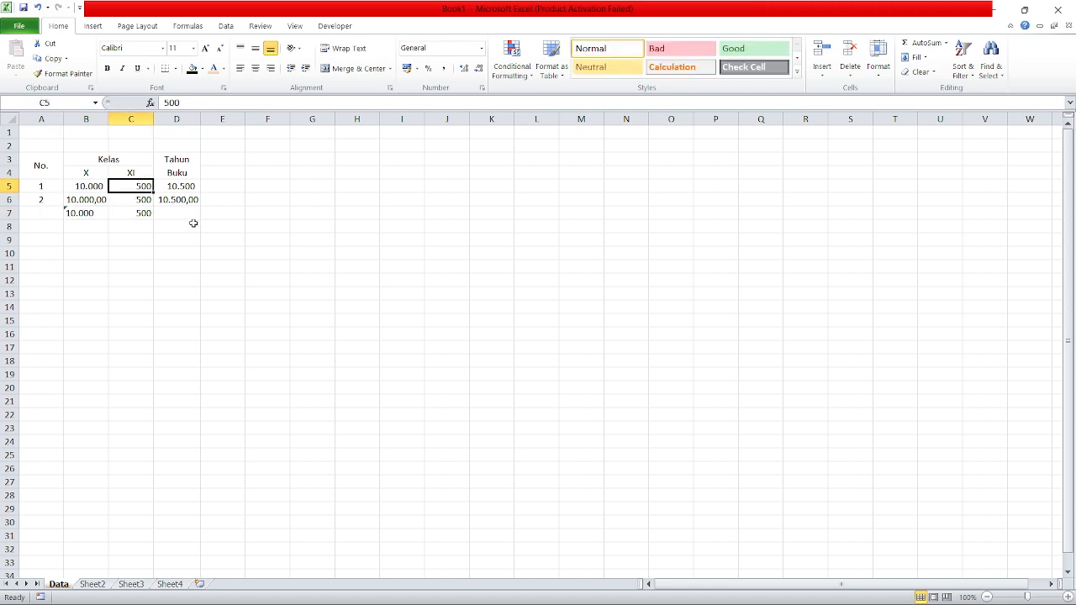
Step: Add the two row 7 amounts in cell D7 with the formula =B7+C7
click(188, 211)
text(=)
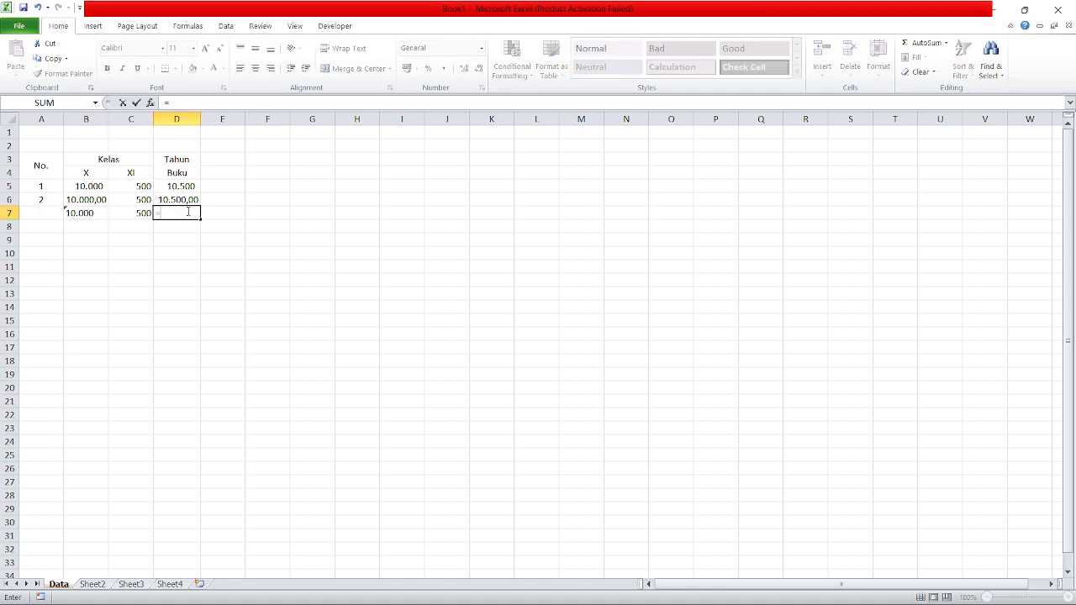
click(87, 213)
text(+)
click(138, 215)
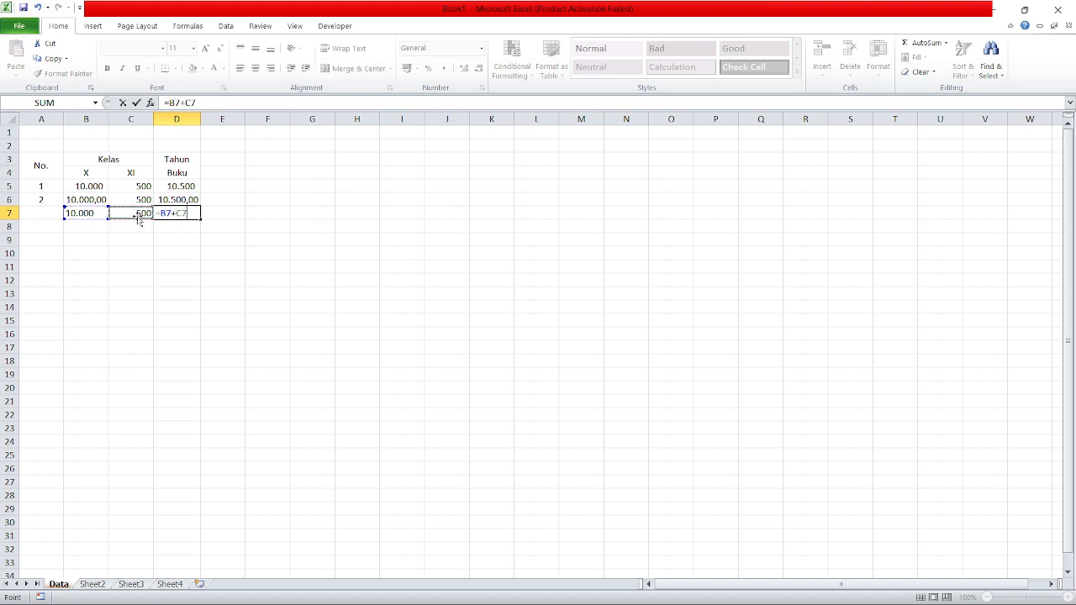
key(Return)
Step: Compare the number formats of cells B7, C7 and D7 with the formatted total in D5
click(190, 213)
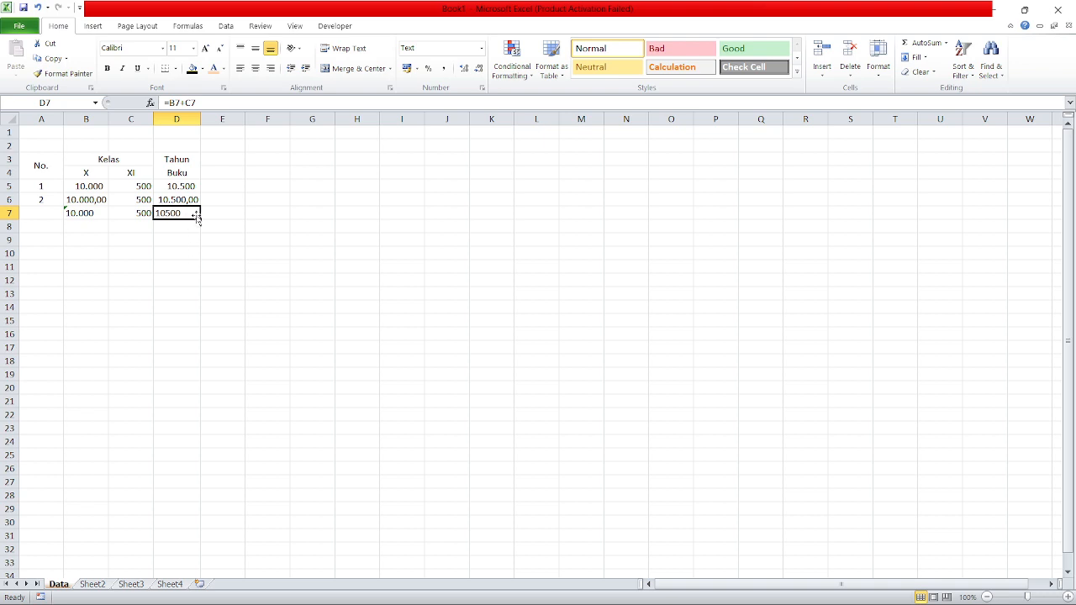
click(140, 213)
click(86, 215)
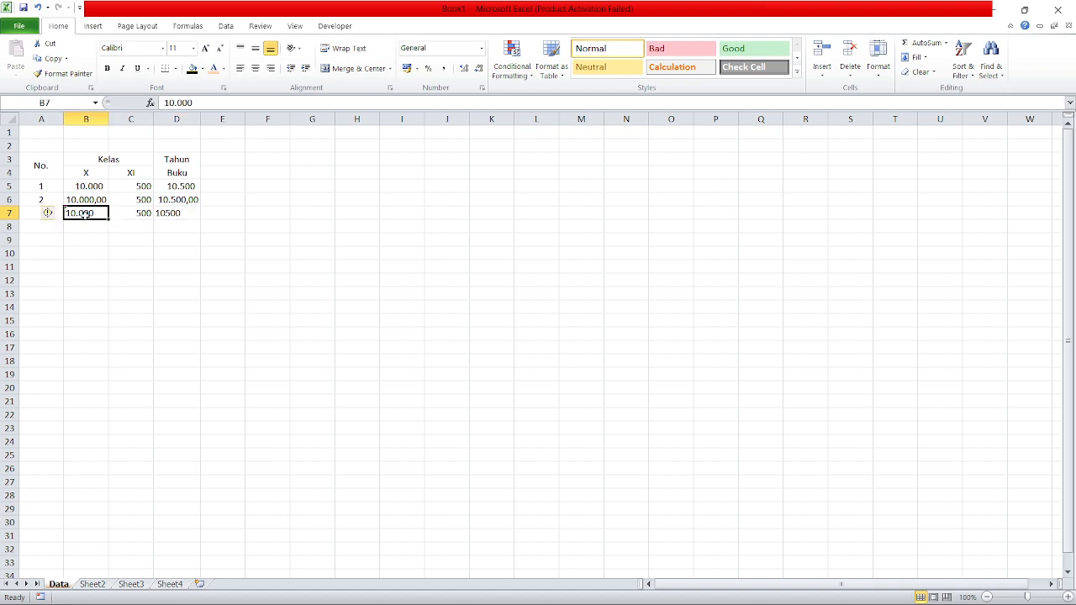
click(189, 228)
click(185, 187)
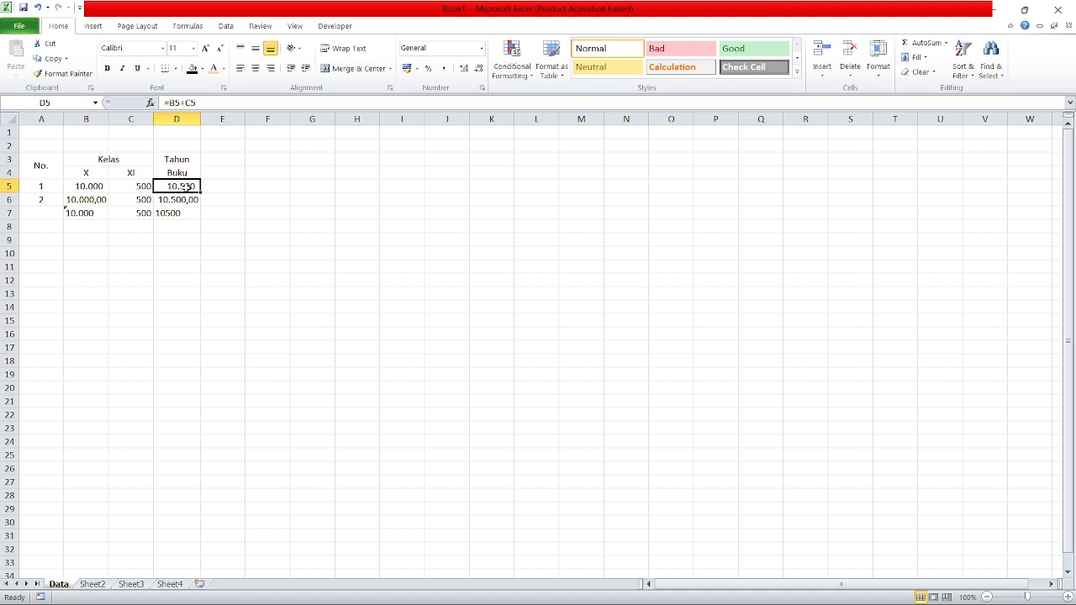
click(216, 215)
click(188, 213)
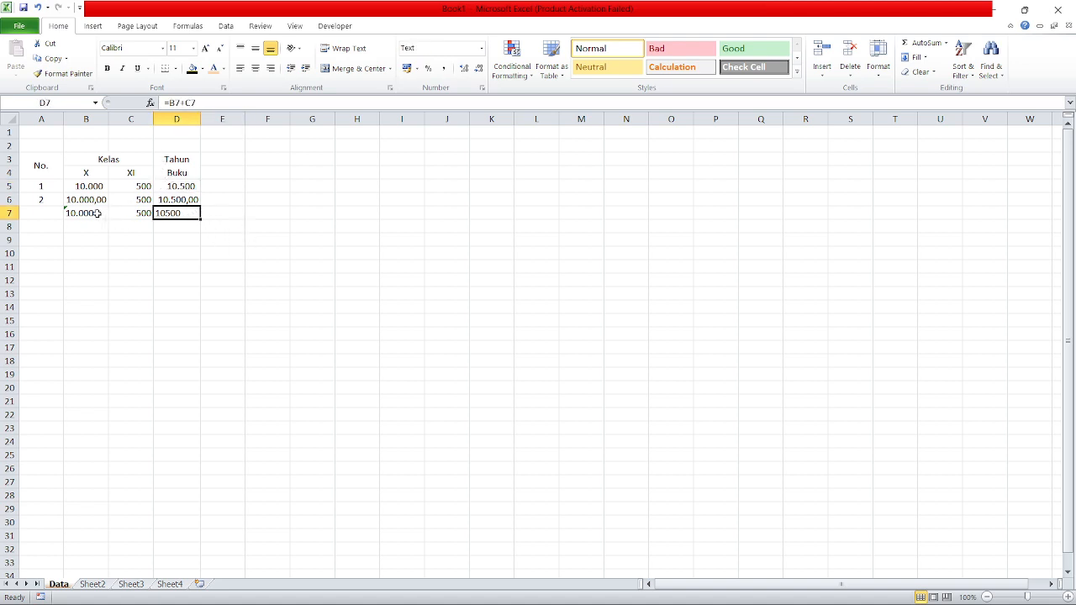
drag(98, 213, 185, 223)
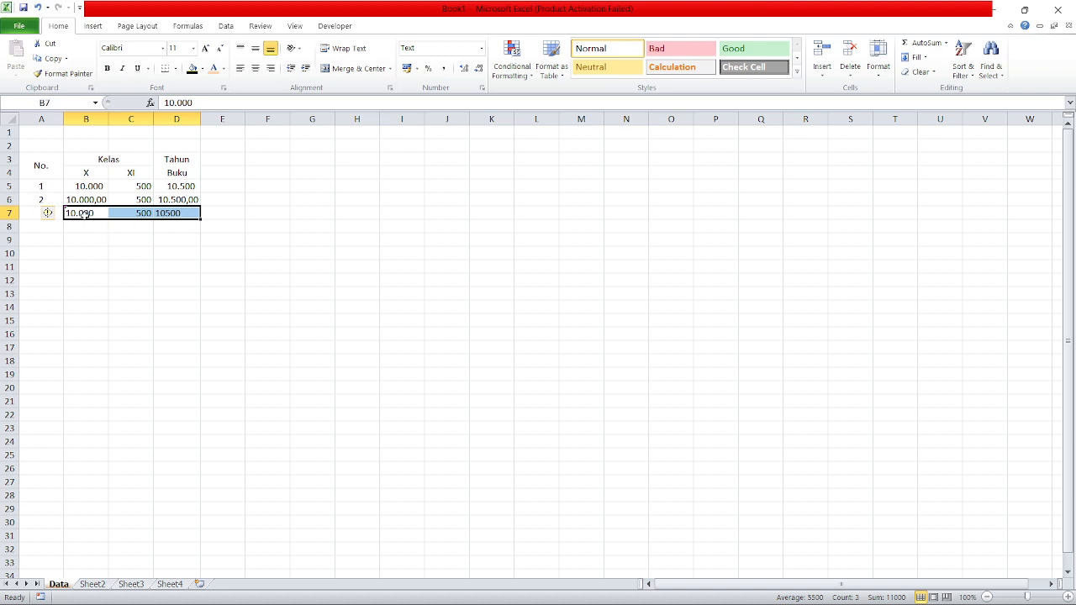
click(126, 214)
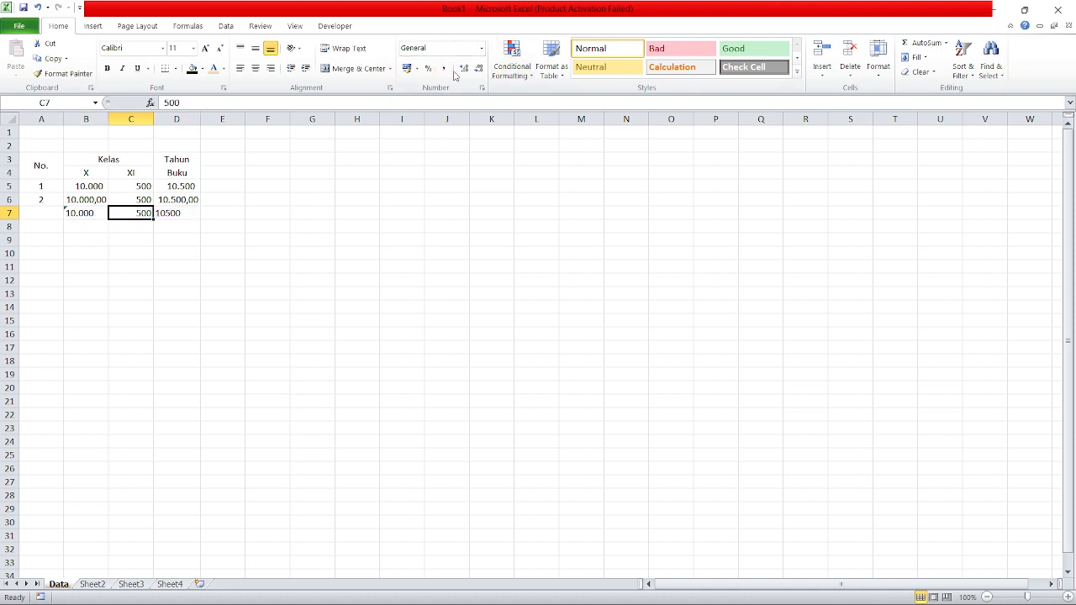
Step: Replace the period in cell B7 with a comma so the entry reads 10,000
click(86, 214)
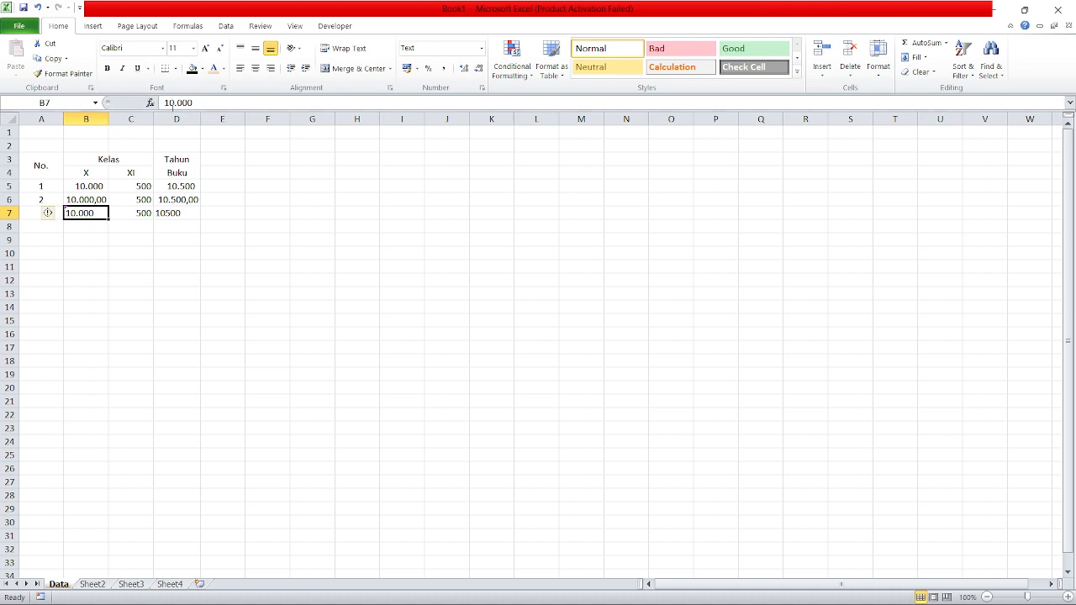
click(179, 103)
key(BackSpace)
text(,)
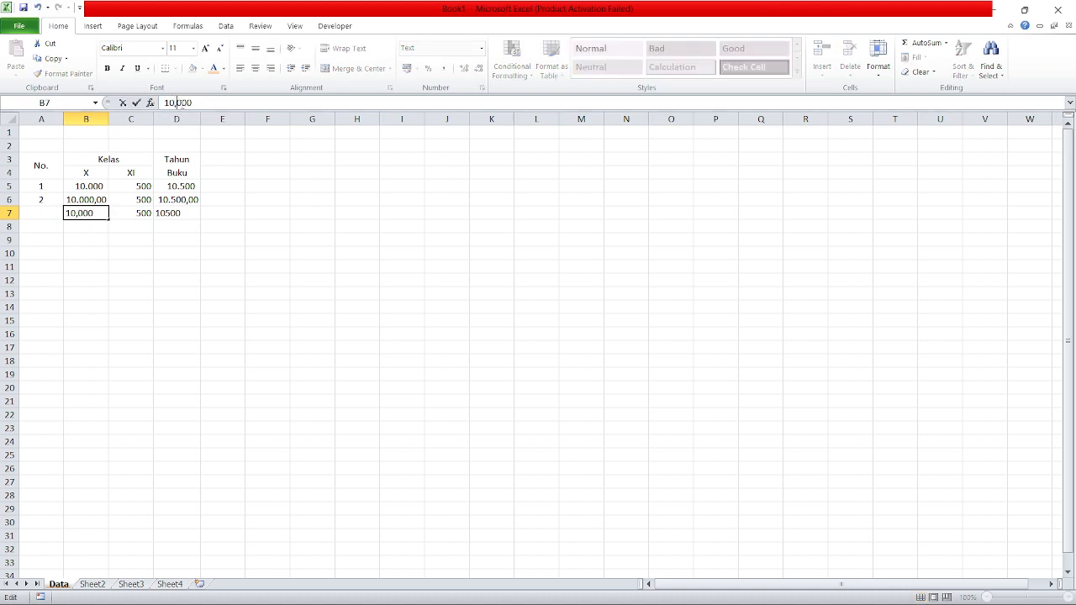
key(Return)
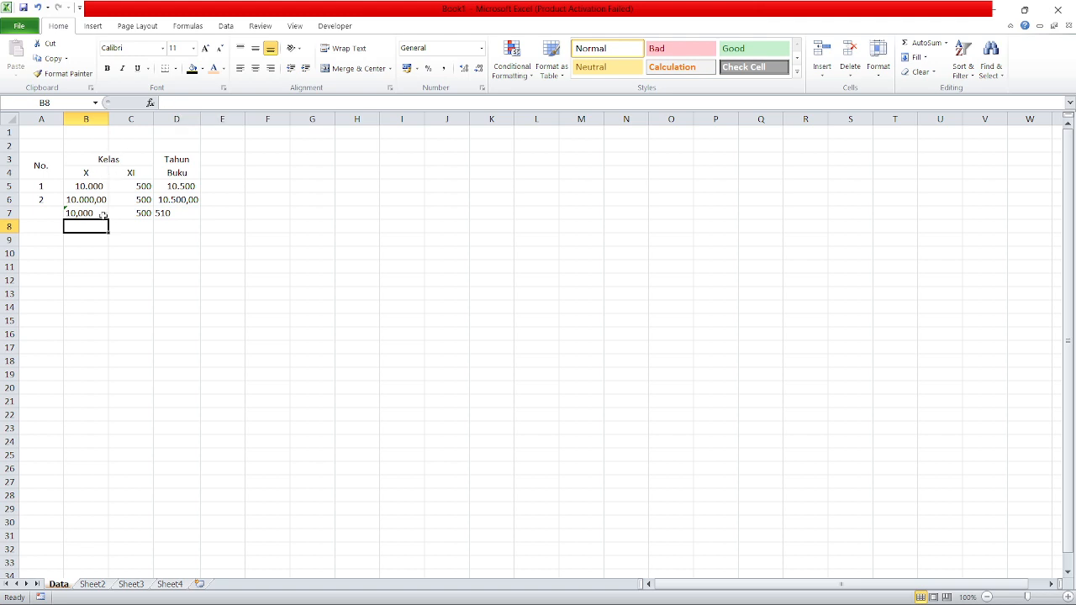
Step: Examine the recalculated total in cell D7 against its source entries in B7 and C7
click(94, 208)
click(183, 212)
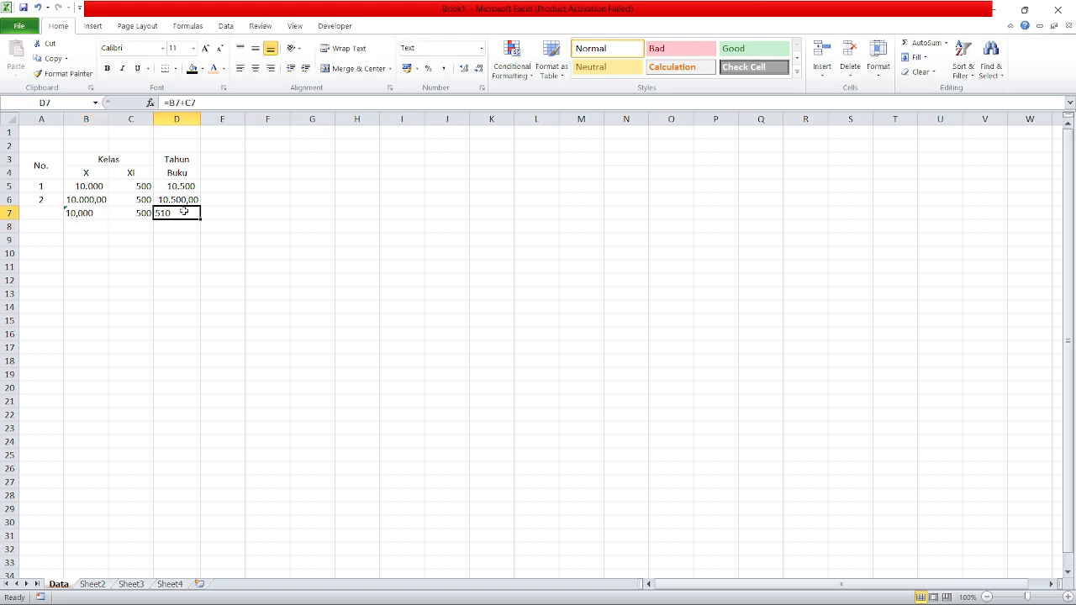
click(138, 215)
double_click(98, 213)
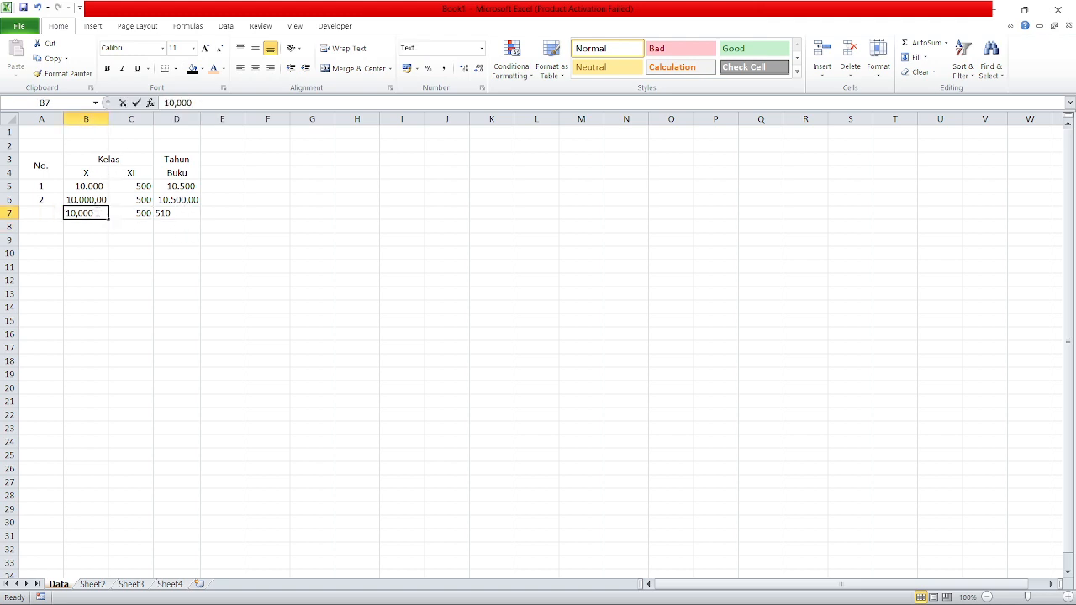
click(138, 239)
drag(100, 216, 142, 225)
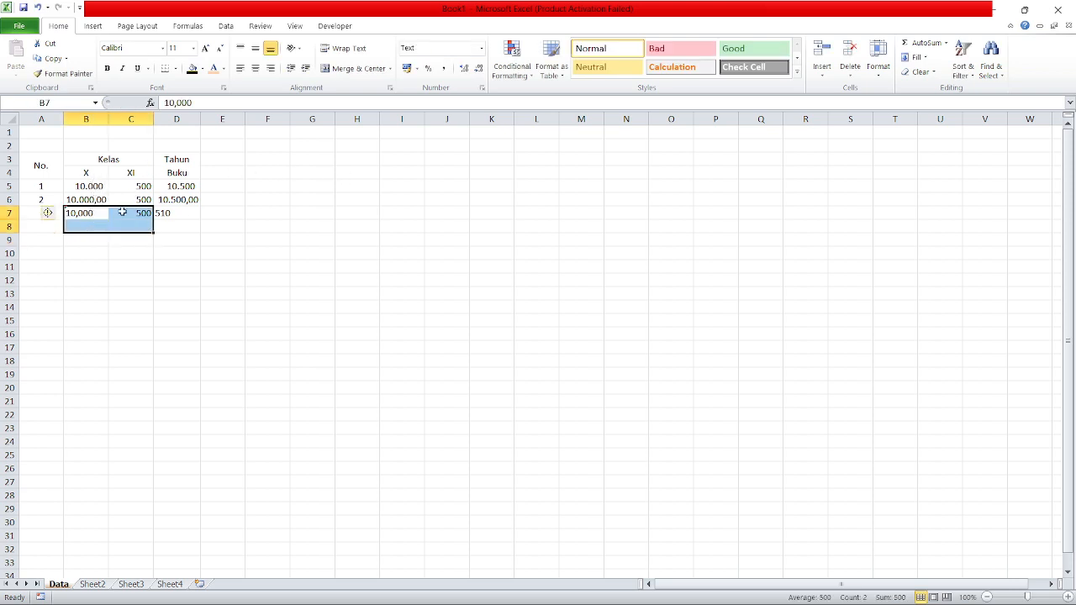
click(126, 241)
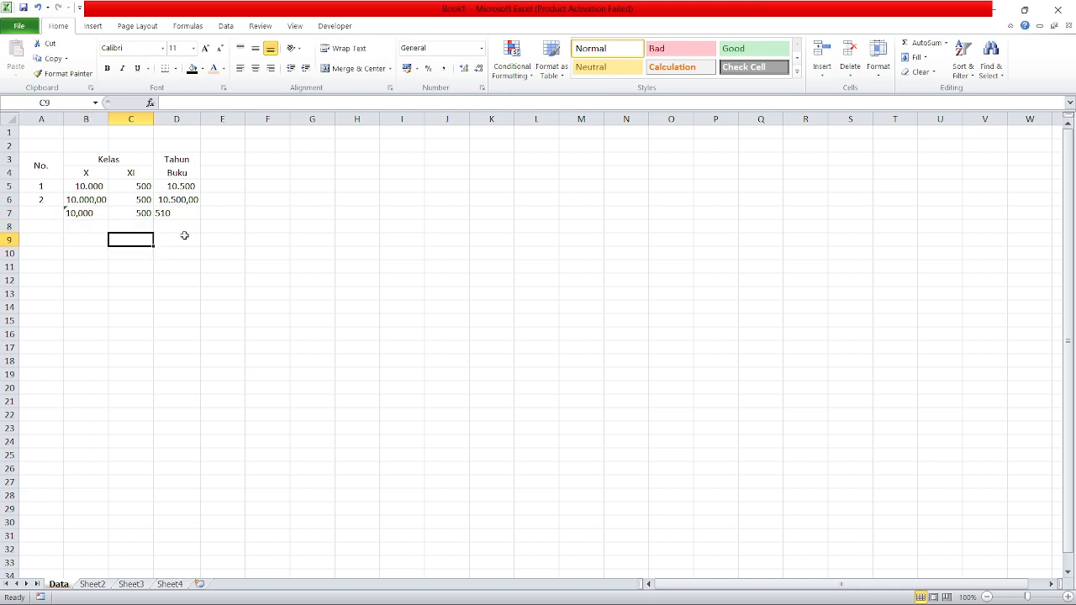
Step: On Sheet2, enter 100.000.000 in cell D5 and check its underlying stored value
click(93, 591)
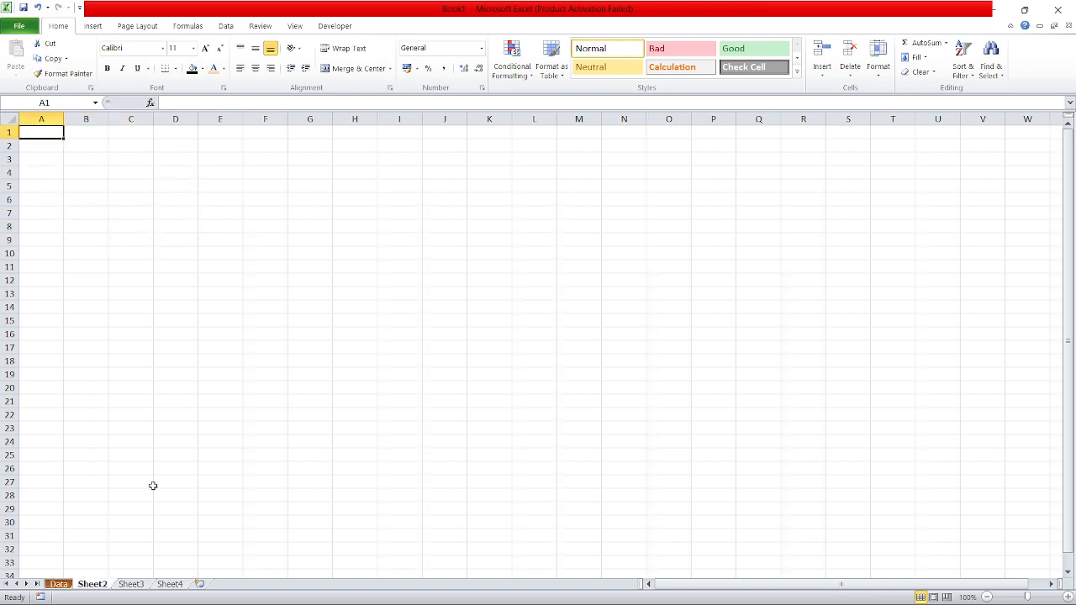
click(192, 184)
text(10)
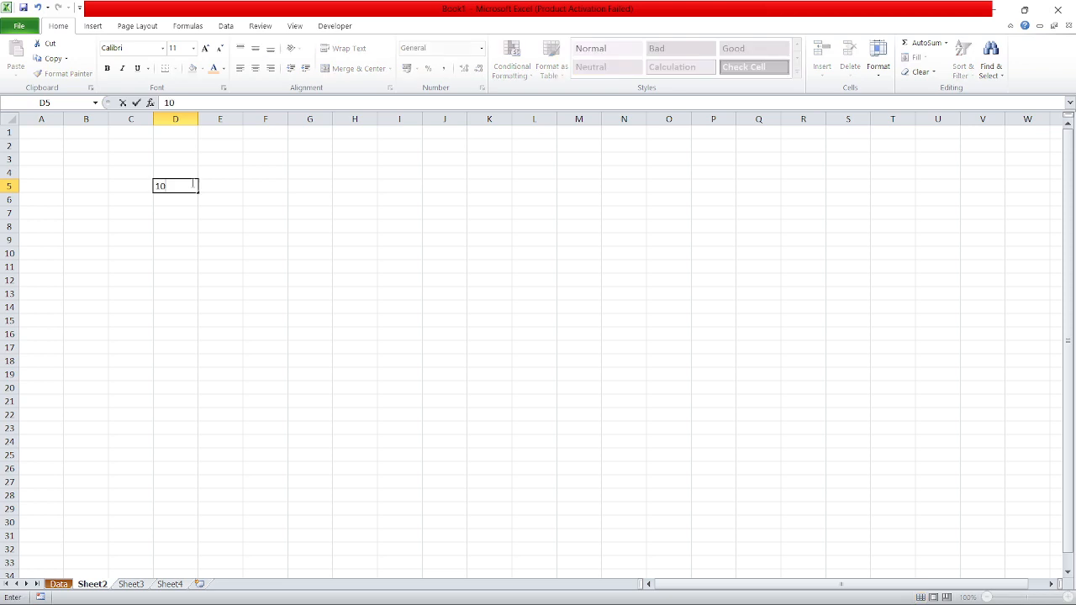
text(.000)
text(.0000)
key(Return)
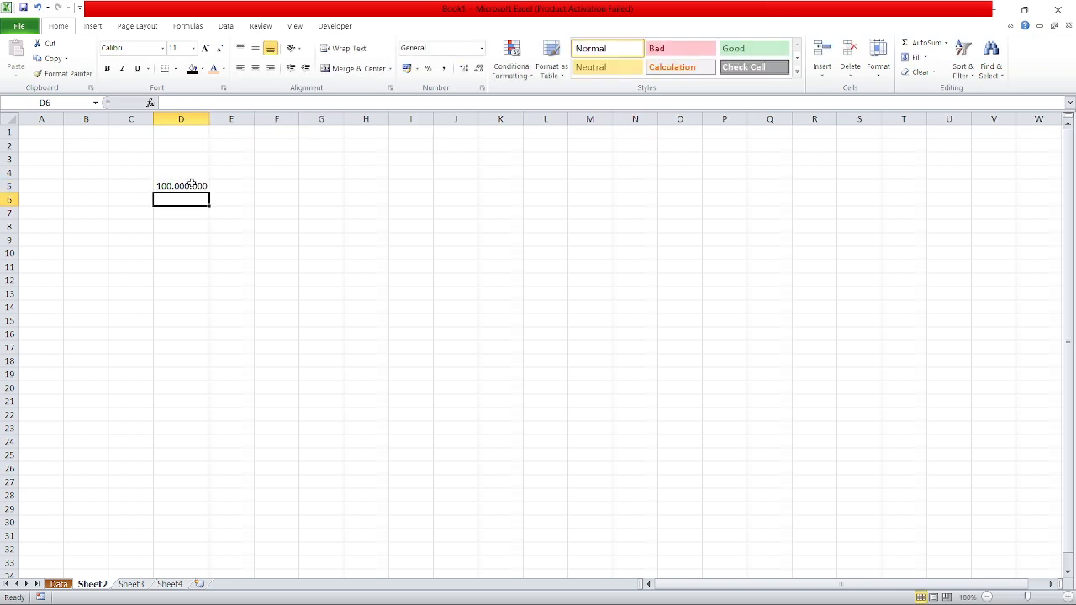
click(191, 186)
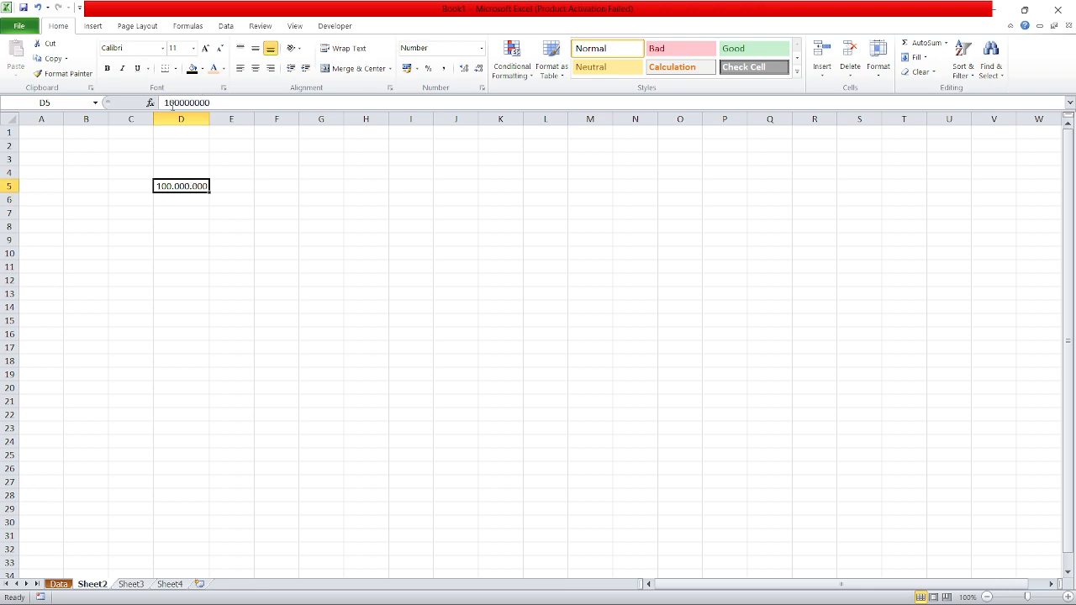
click(185, 199)
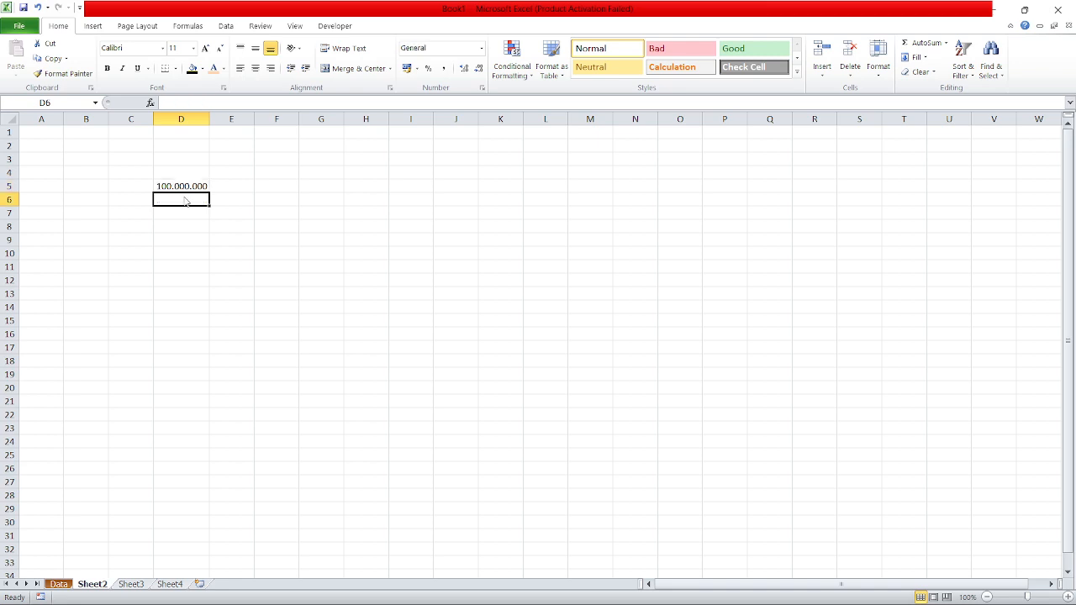
text(100.)
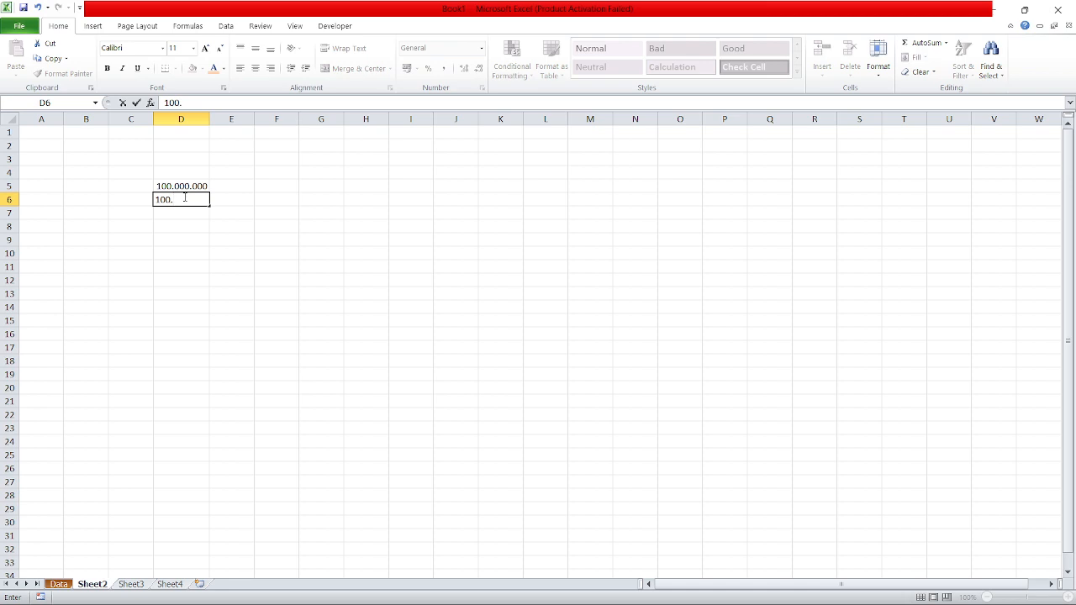
text(000.000)
key(BackSpace)
key(BackSpace)
key(BackSpace)
key(BackSpace)
key(BackSpace)
key(BackSpace)
key(BackSpace)
key(BackSpace)
key(BackSpace)
key(BackSpace)
Step: Return to the Data sheet and inspect the addition formula behind cell D7
click(58, 583)
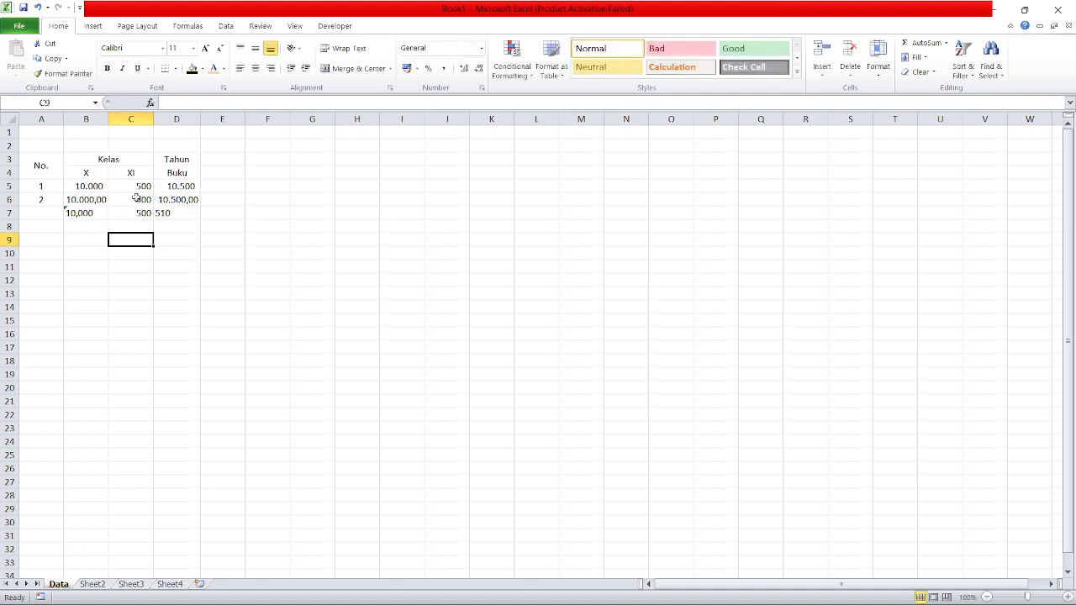
click(174, 214)
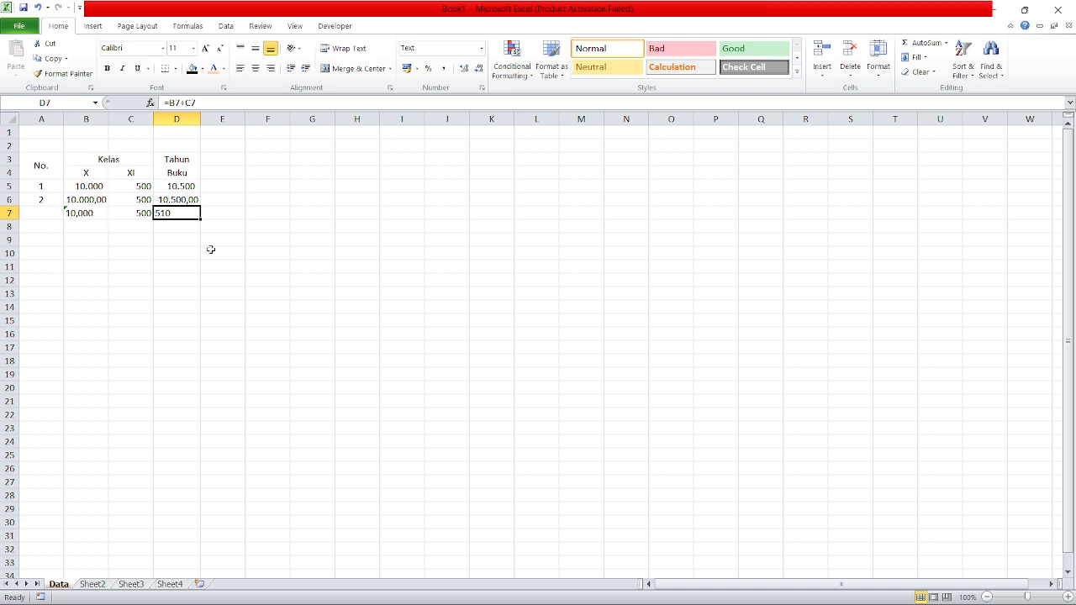
click(84, 228)
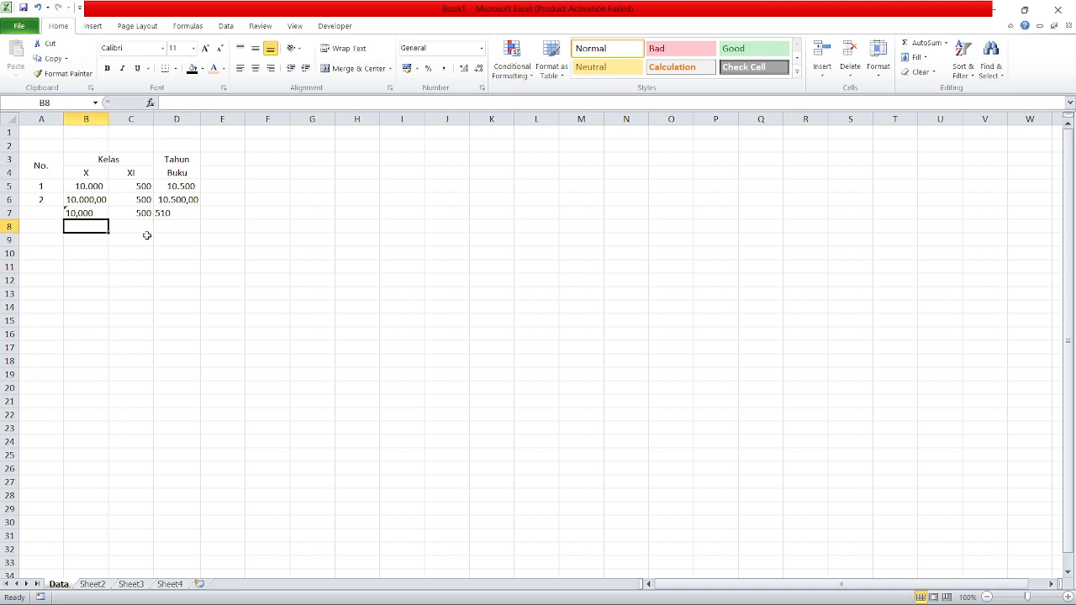
click(177, 214)
Step: Enter the currency-prefixed amounts "Rp. 10.000" in cell B8 and "Rp.500" in cell C8
click(80, 232)
text(Rp.)
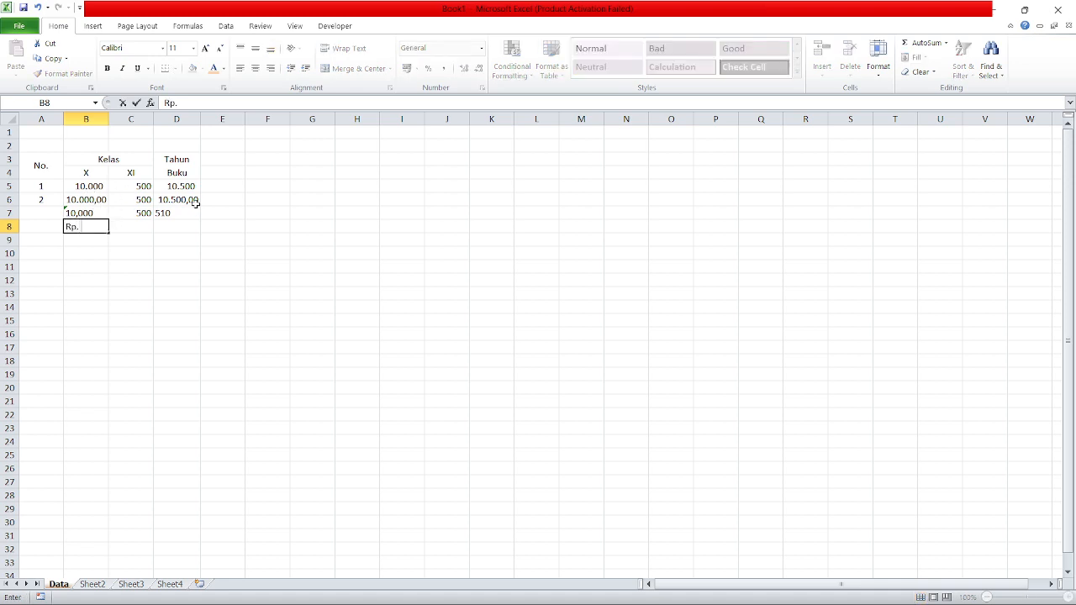
text( 10.000)
key(Tab)
text(R)
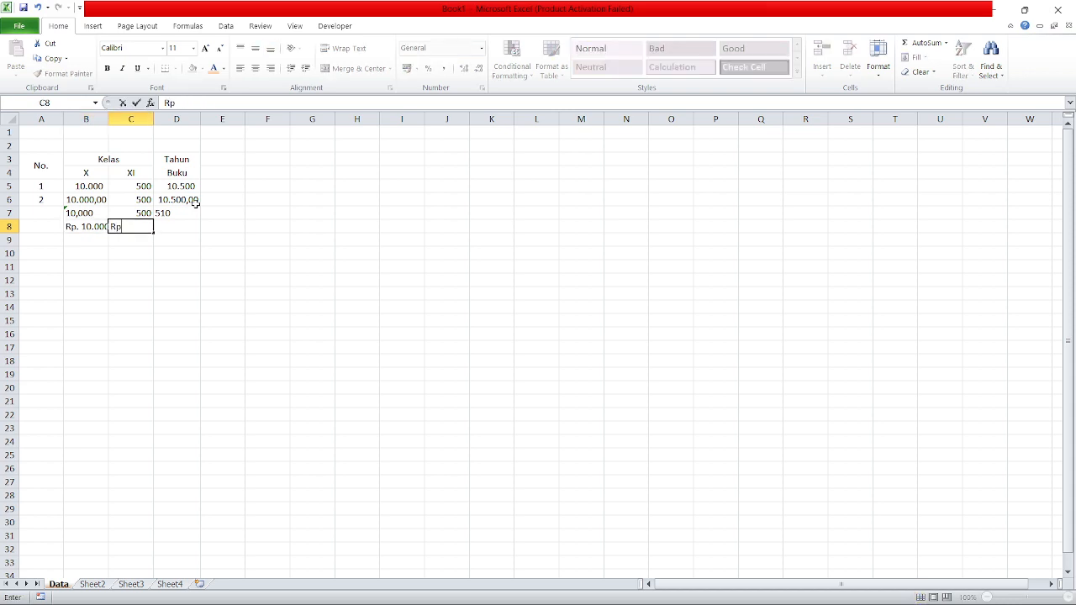
text(p.500)
key(Return)
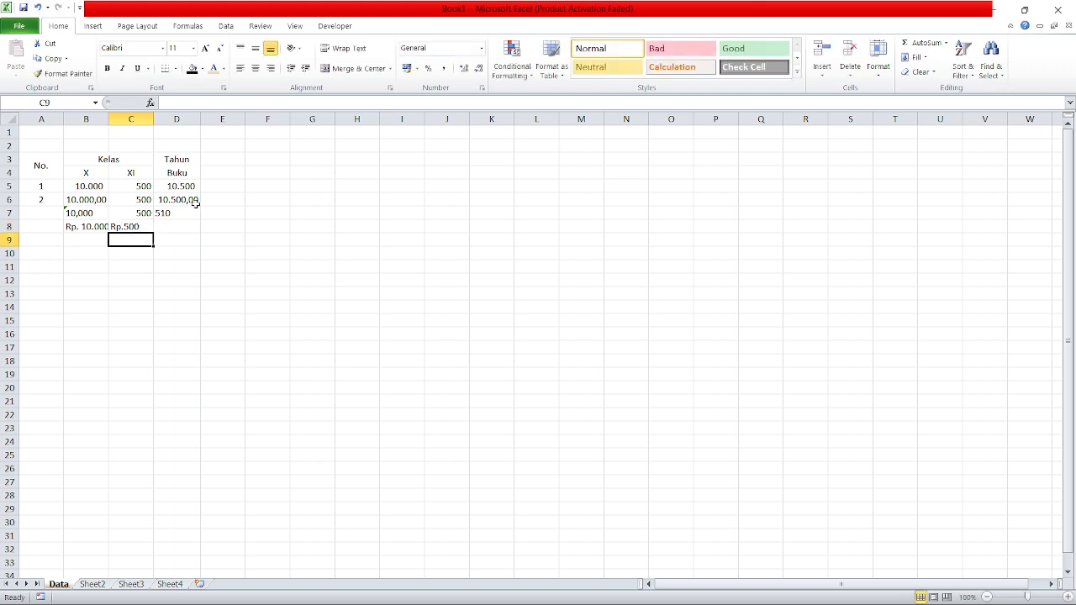
Step: Auto-fit the width of column B and add cells B8 and C8 with the formula =B8+C8 in D8
click(165, 224)
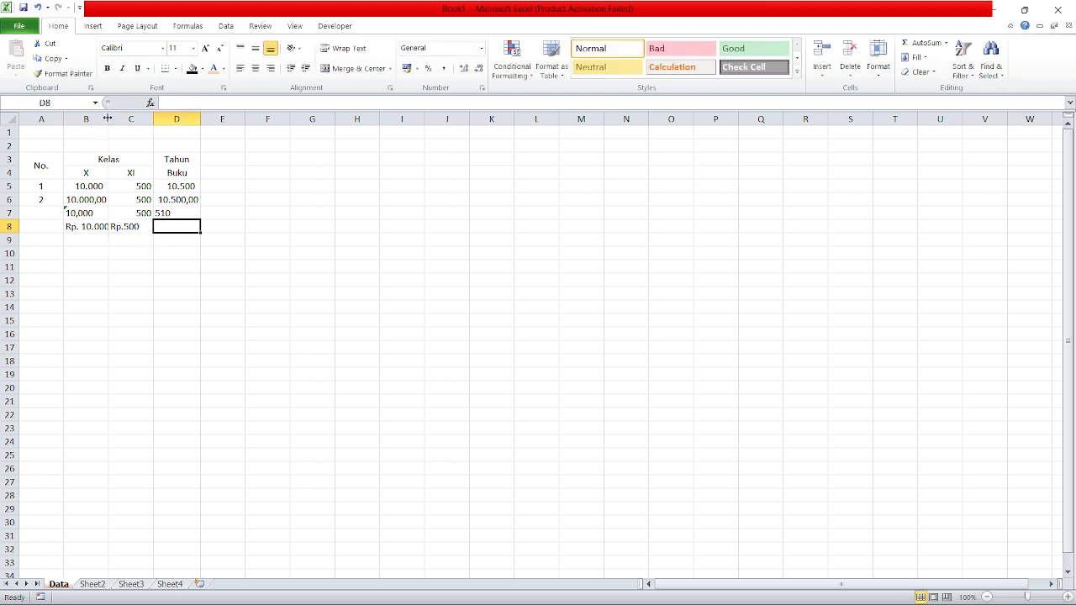
double_click(110, 122)
text(=)
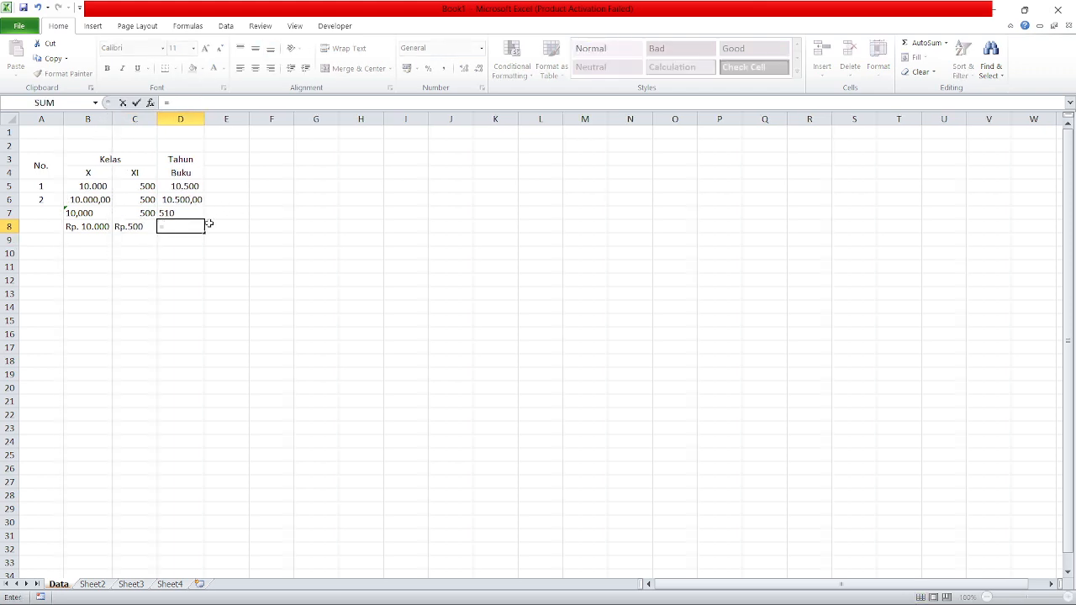
click(88, 228)
text(+)
click(125, 223)
key(Return)
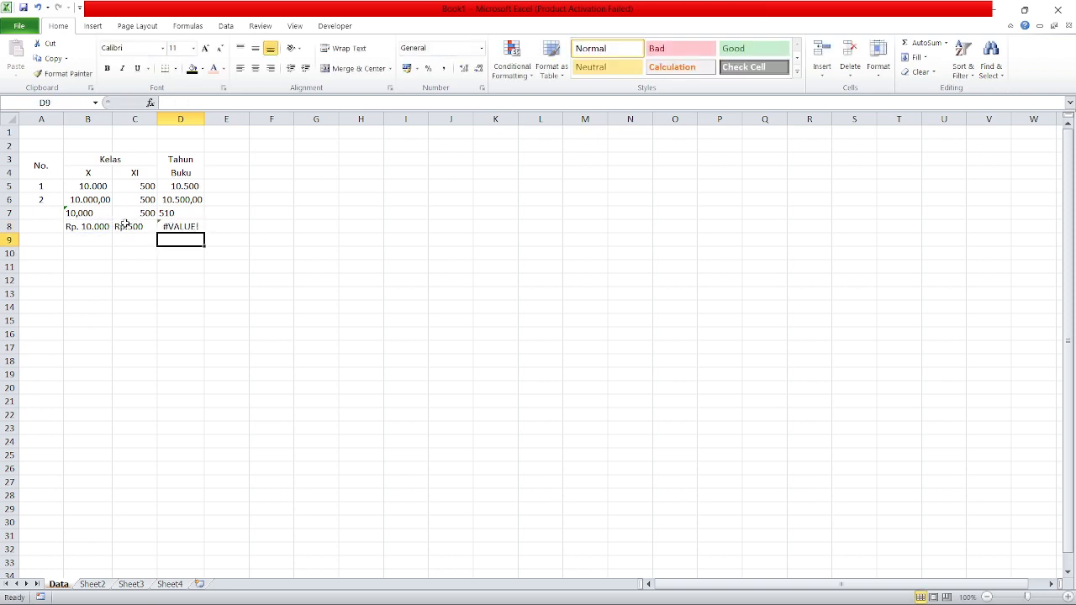
click(181, 227)
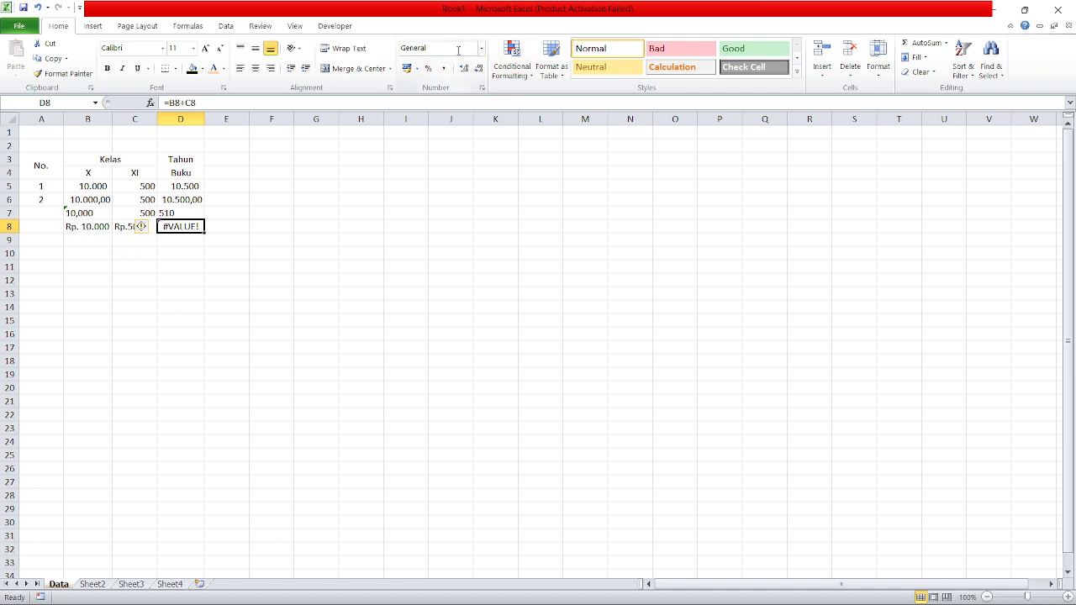
Step: Delete row 8 holding the currency-prefixed entries and their sum formula
click(6, 226)
right_click(7, 226)
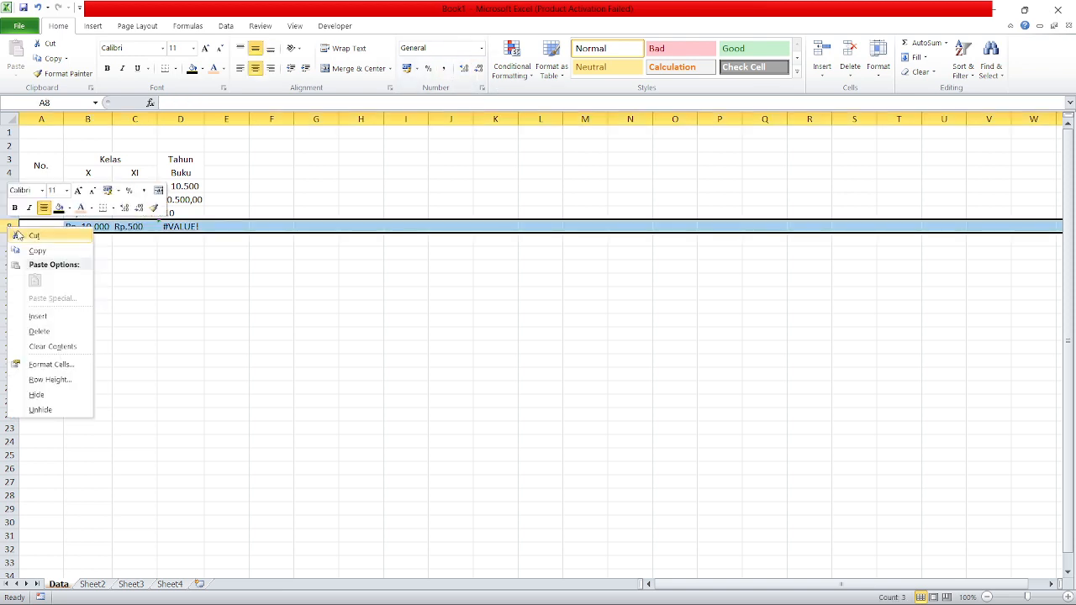
click(80, 330)
click(210, 256)
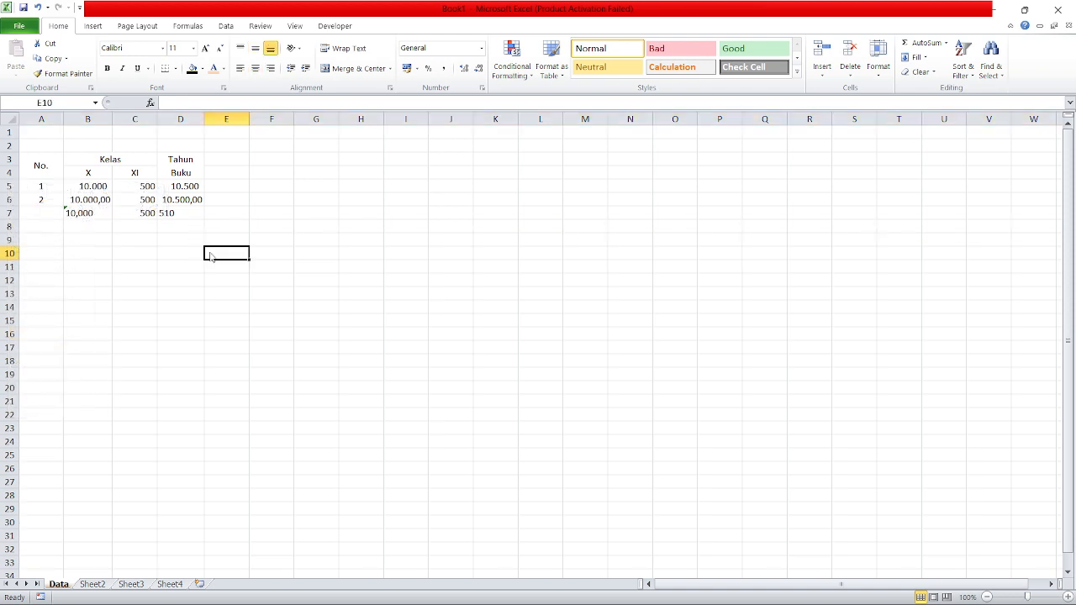
Step: Apply the Accounting number format to the range B5:D7
click(110, 186)
drag(110, 185, 200, 210)
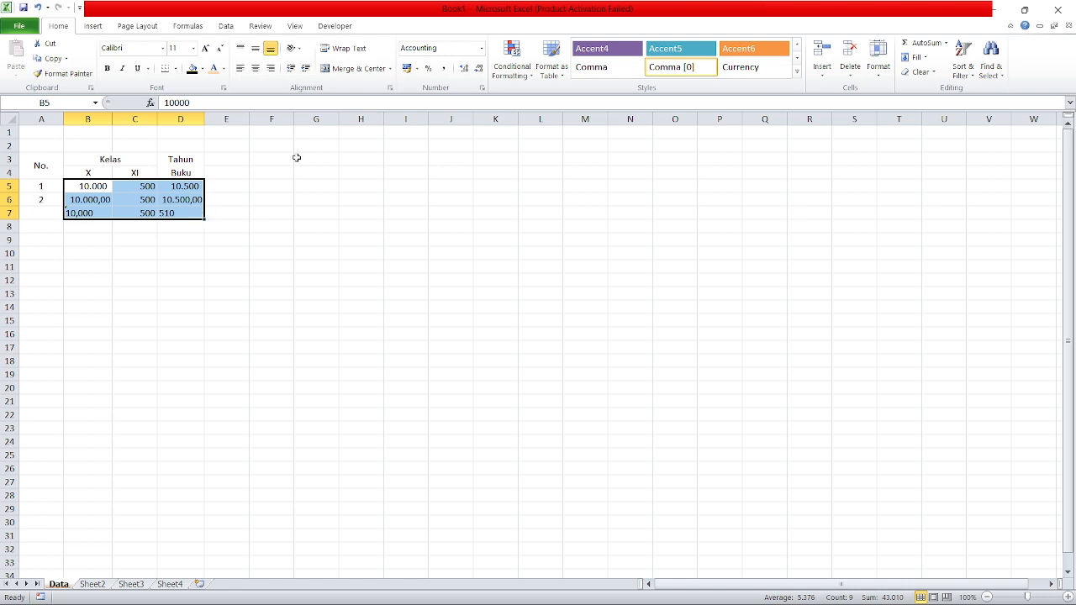
click(480, 48)
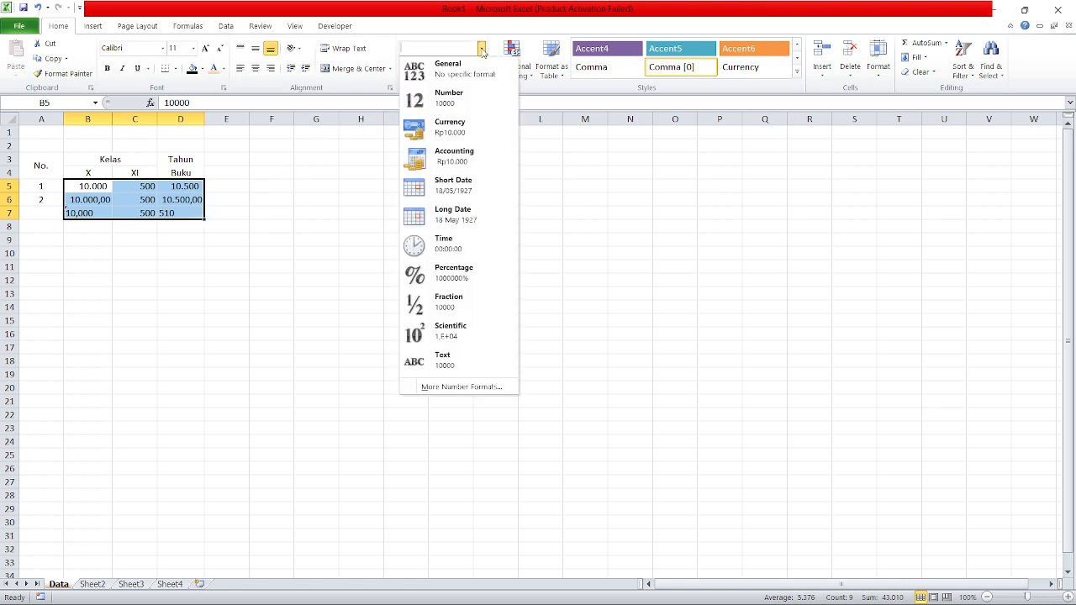
click(492, 160)
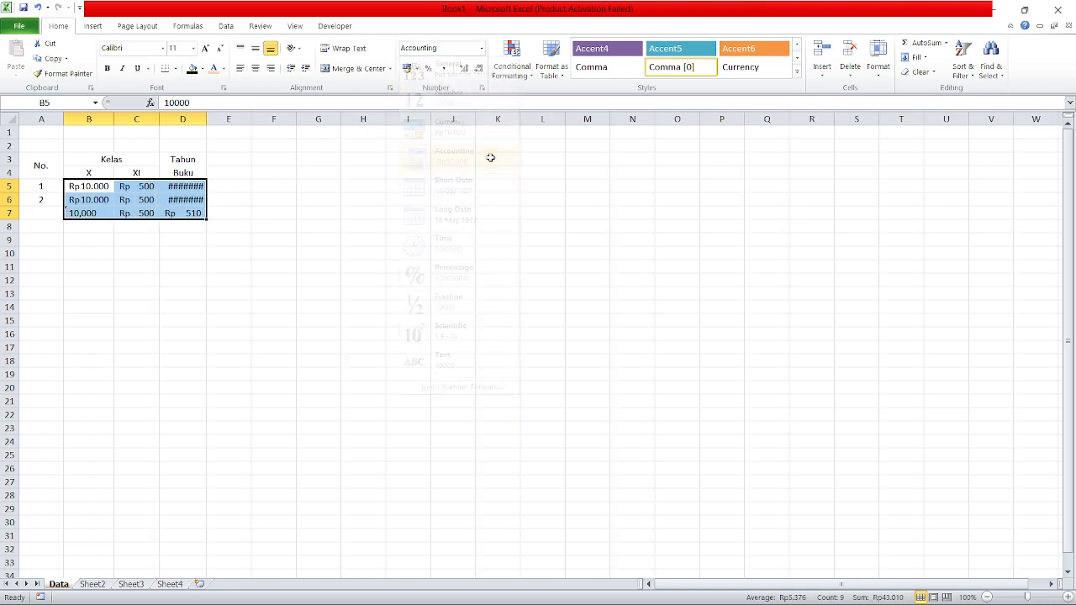
Step: Clear the contents of cell B7 and auto-fit column D to its contents
click(172, 225)
click(104, 216)
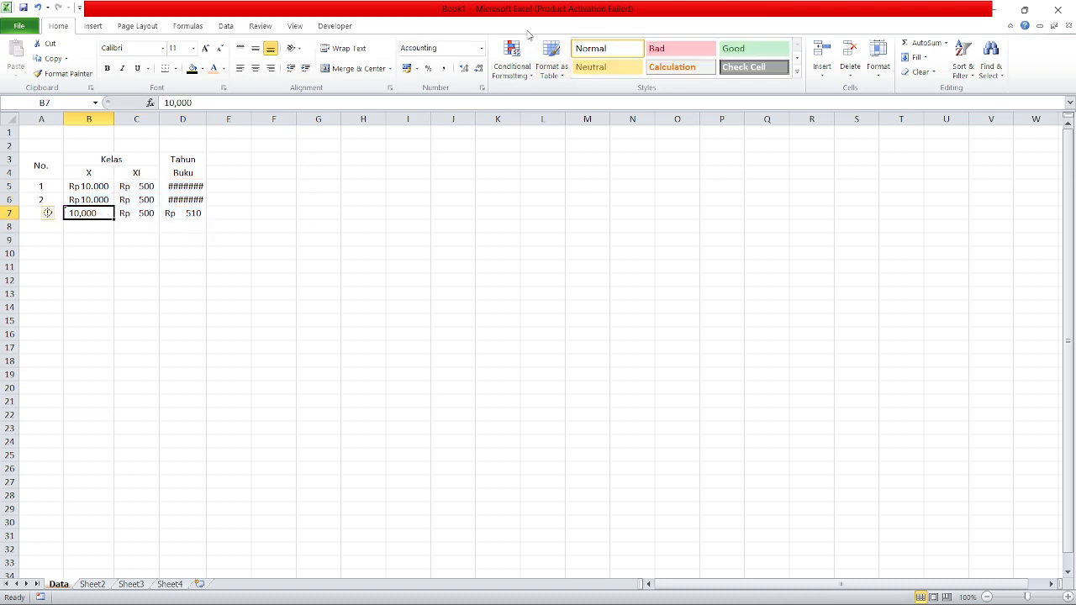
click(109, 239)
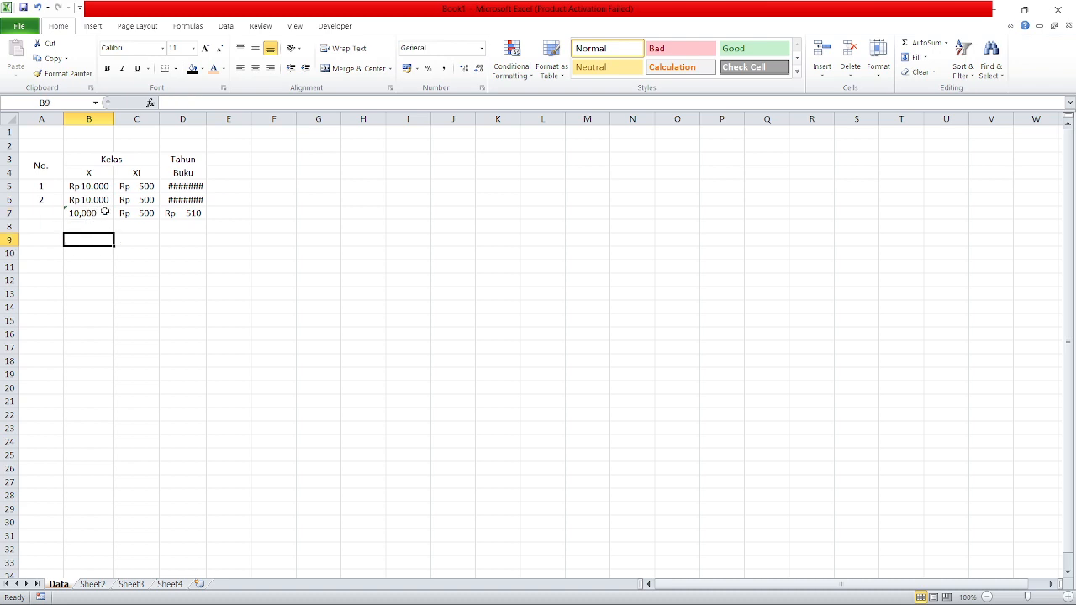
click(105, 213)
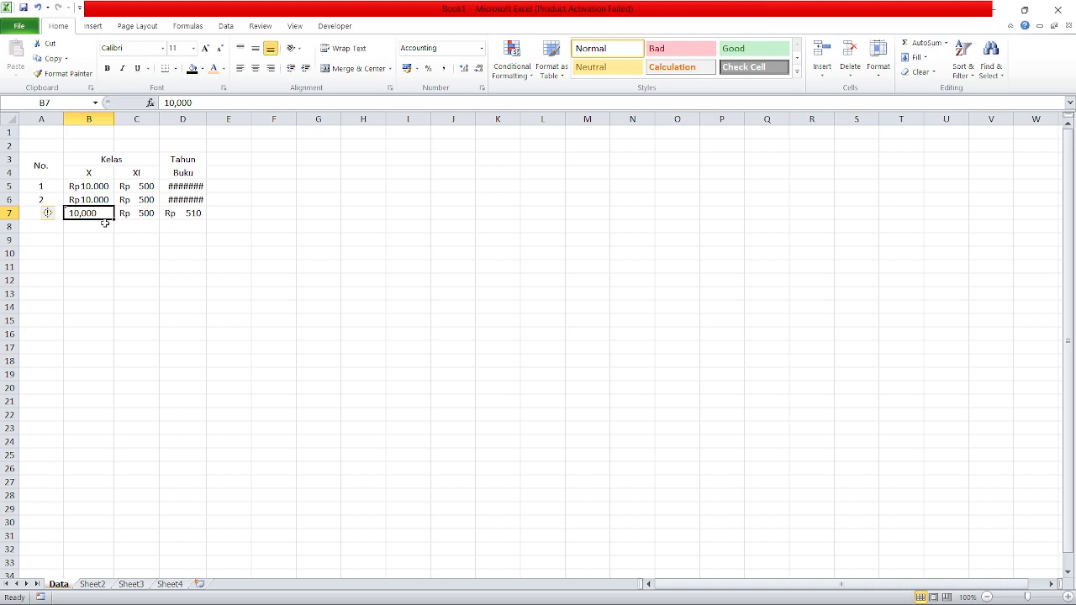
key(Delete)
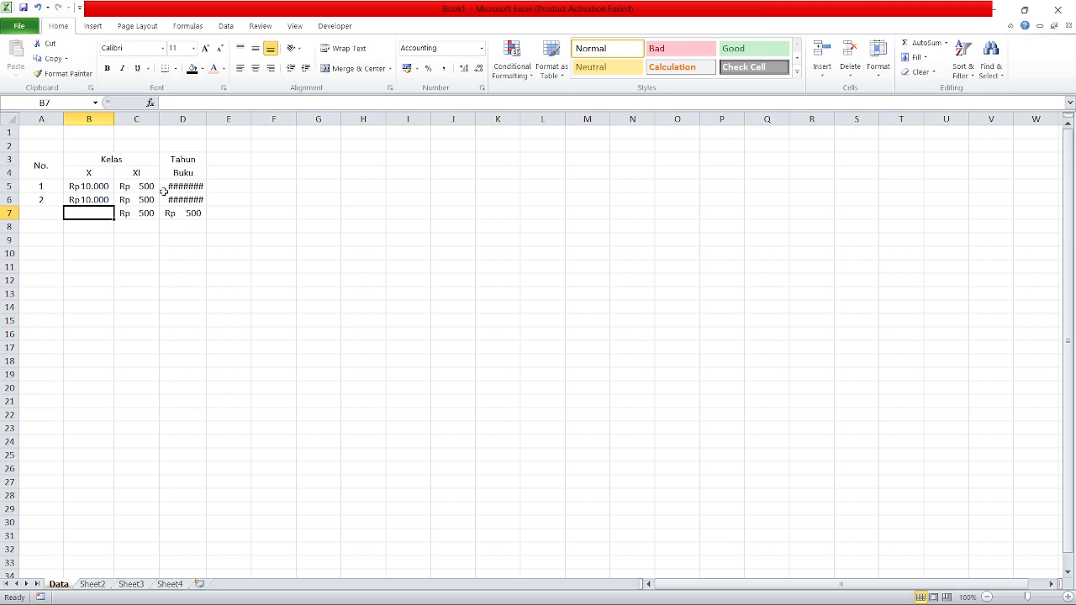
mouse_move(205, 120)
mouse_down()
mouse_move(215, 119)
mouse_move(204, 121)
mouse_up()
double_click(206, 119)
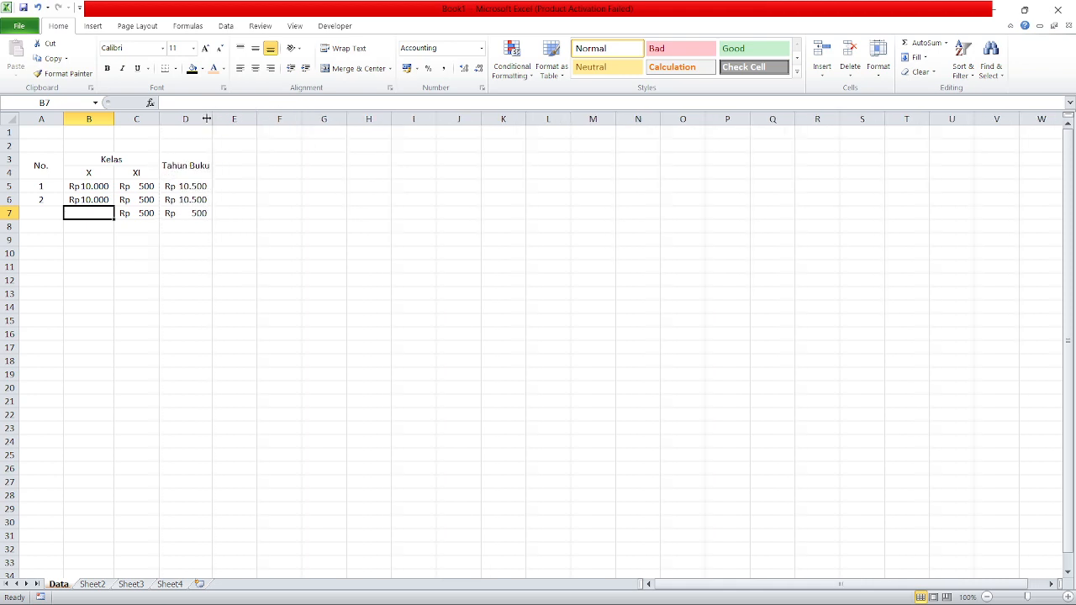
Step: Check the formula in D5 and the stored values of B5, B6, C5 and C6 behind the Accounting format
click(182, 188)
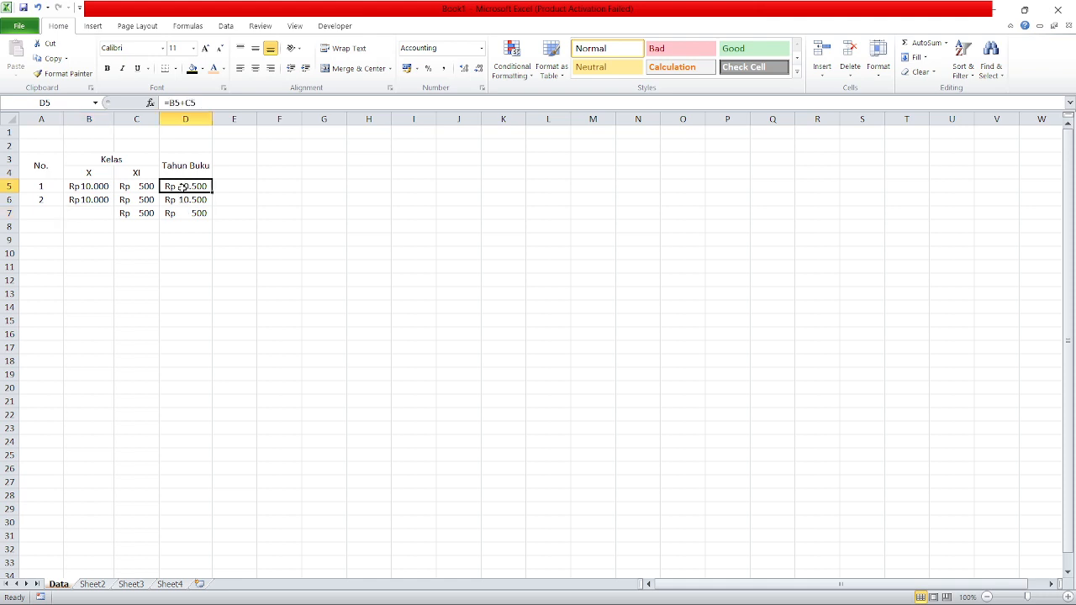
click(78, 186)
click(88, 203)
click(127, 184)
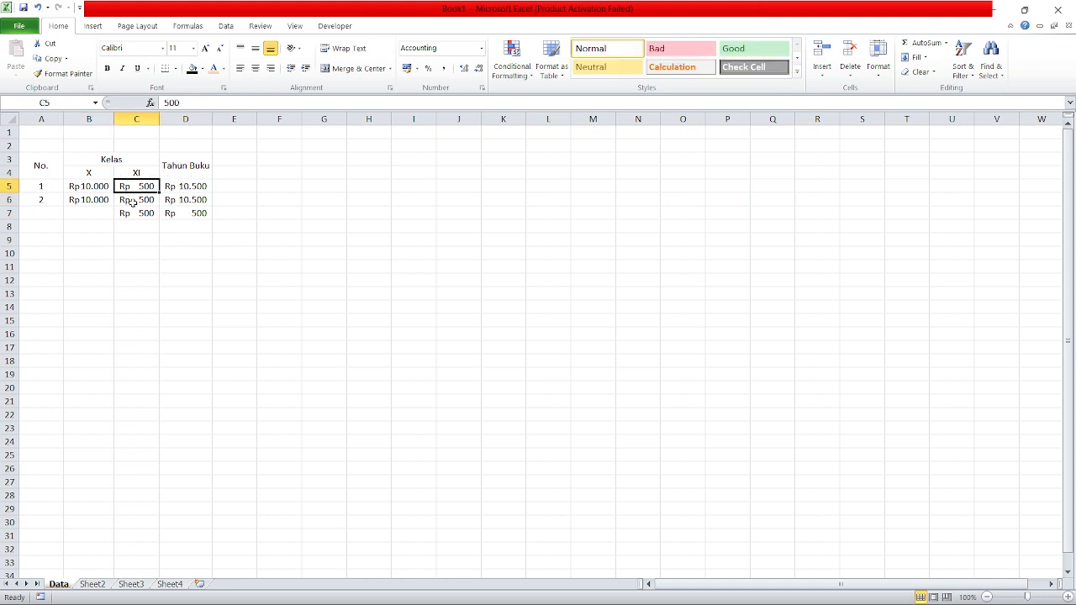
click(132, 204)
Step: Review the available number formats and enter the date 16/11/2023 in cell C8
click(143, 227)
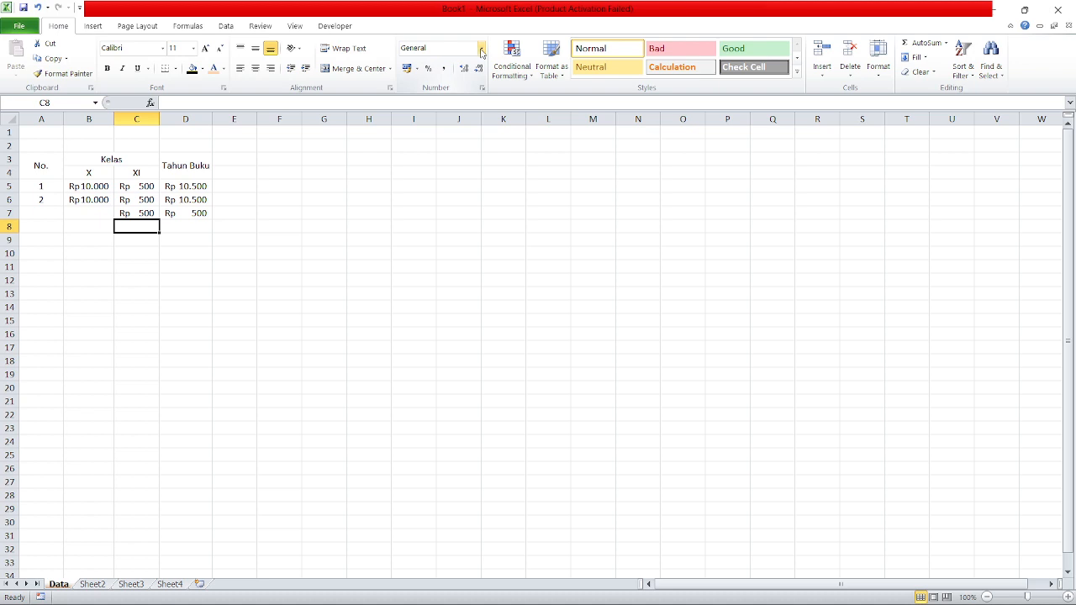
click(481, 51)
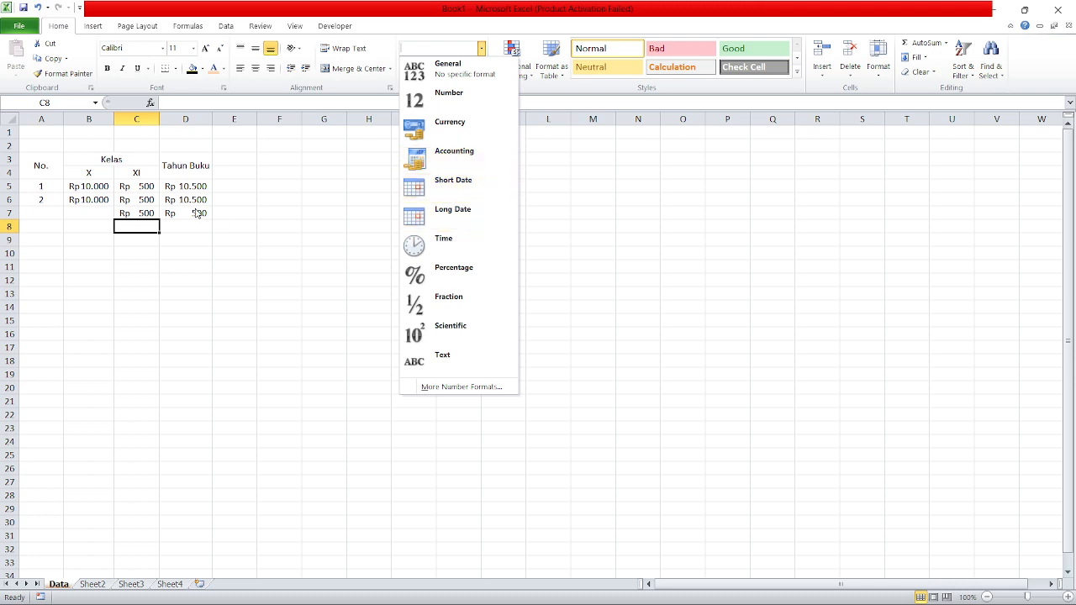
click(144, 237)
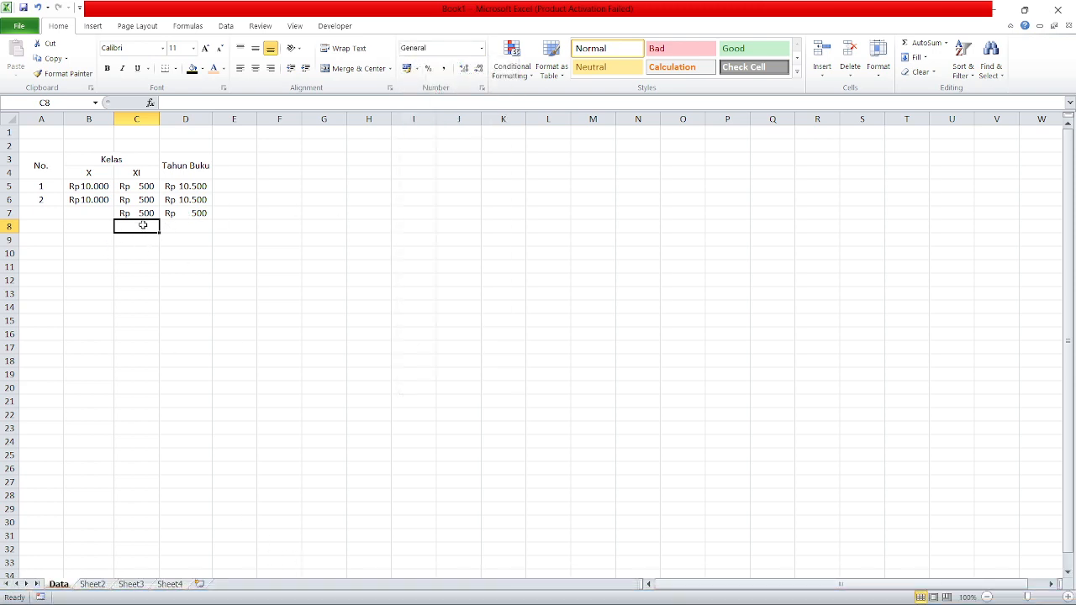
text(16/)
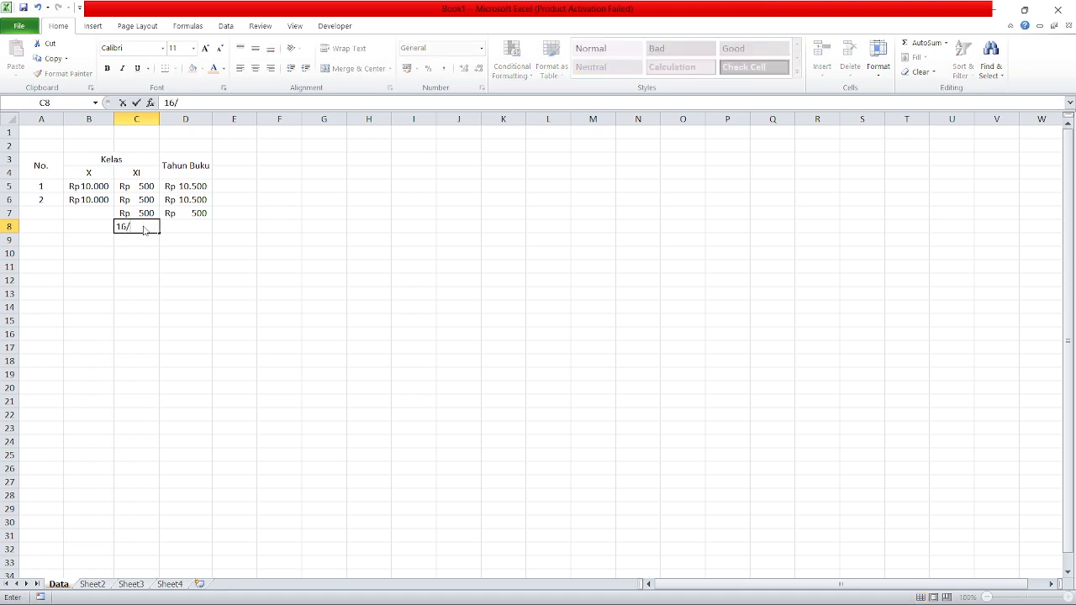
text(11/2023)
key(Return)
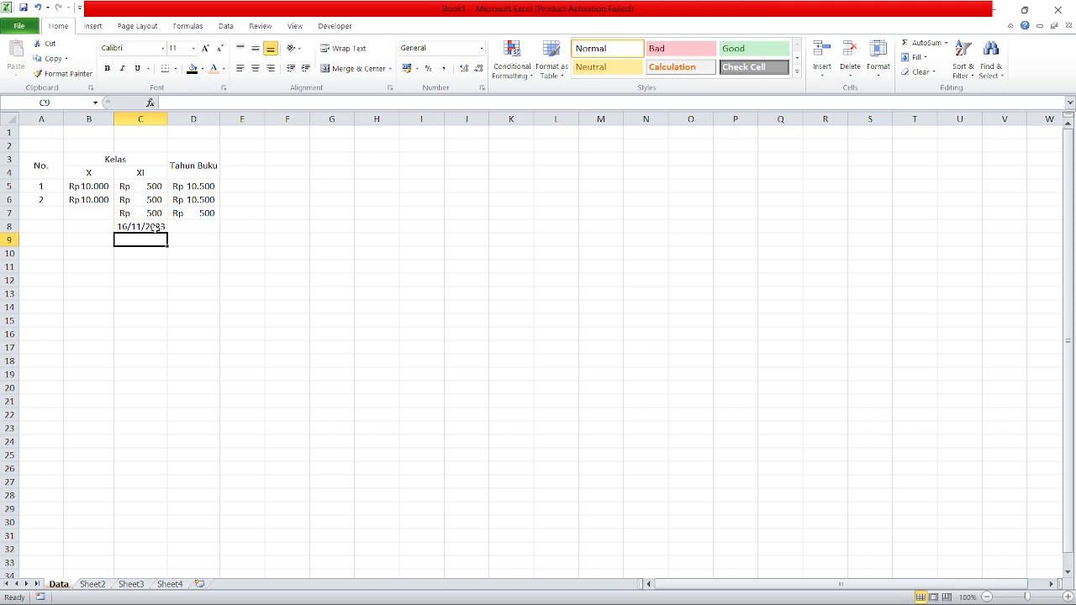
Step: Format the date in cell C8 as Long Date
click(156, 227)
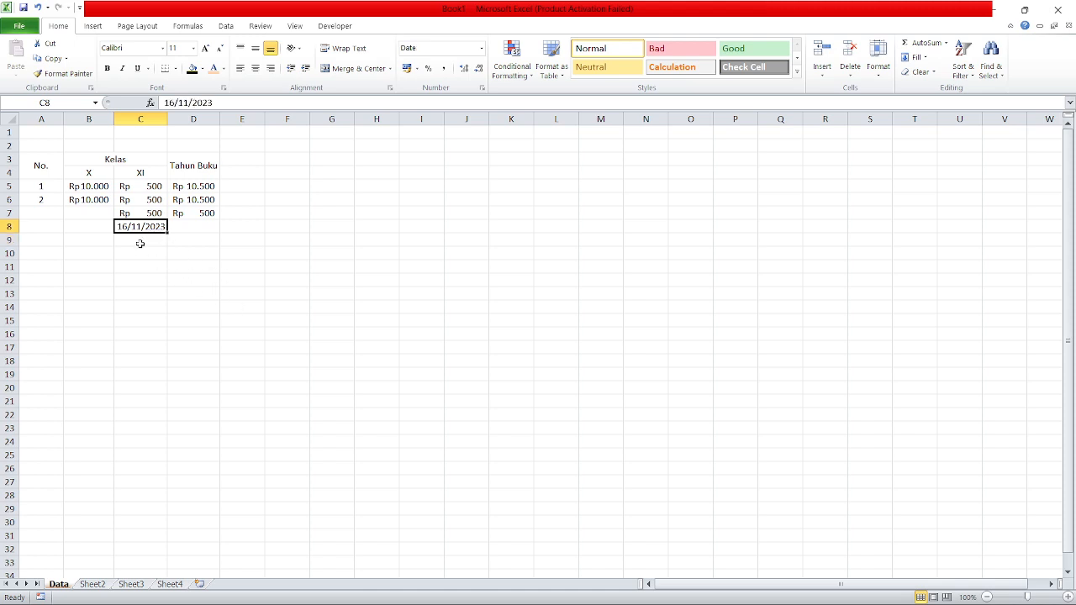
click(482, 49)
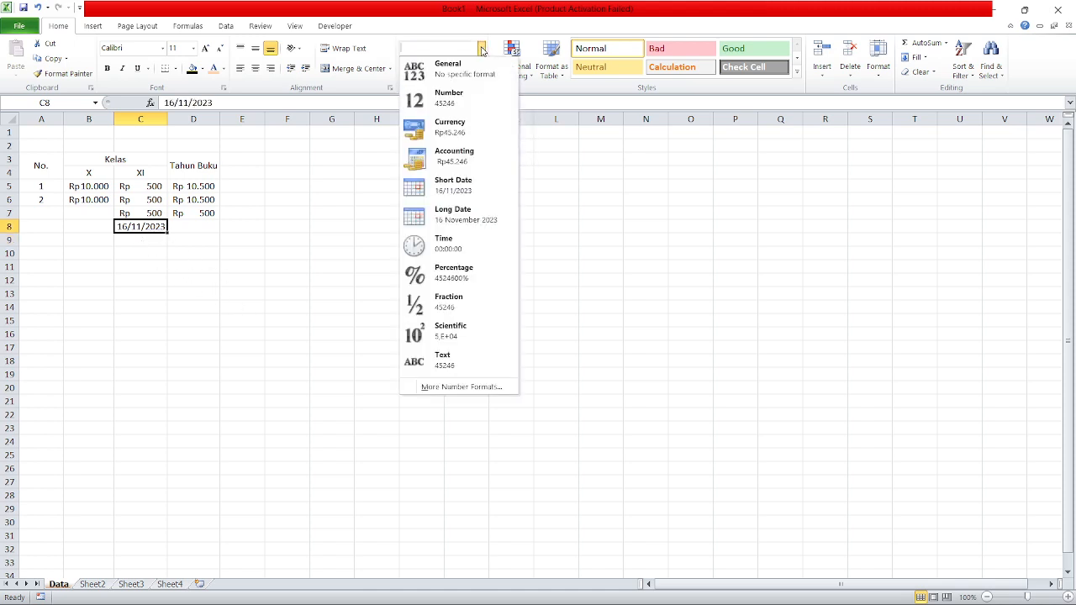
click(471, 212)
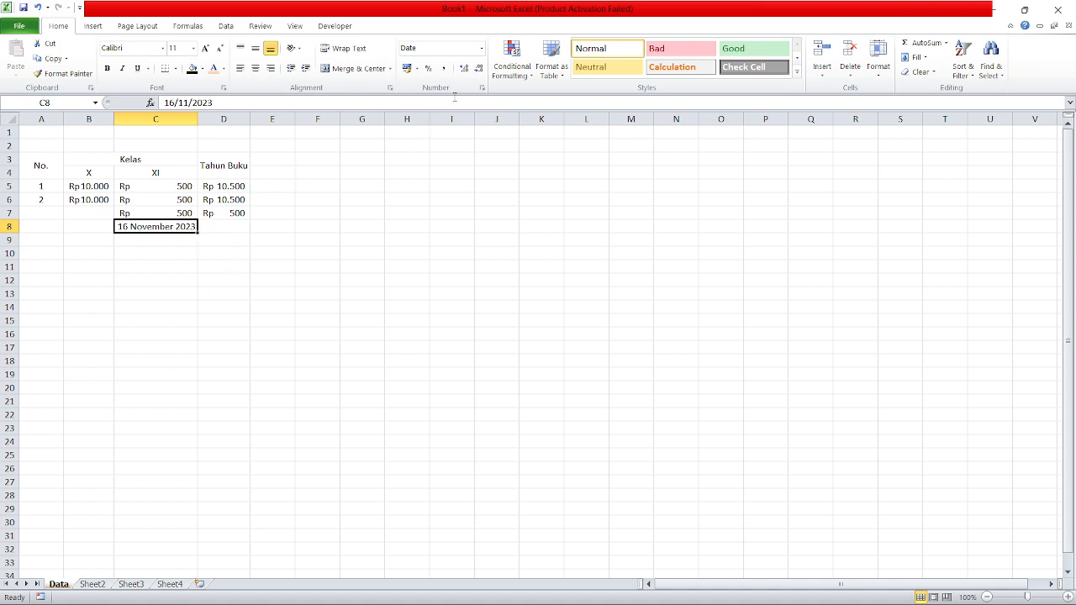
Step: Change the date type of cell C8 to the weekday style "Wednesday, 14 March 2001"
click(481, 49)
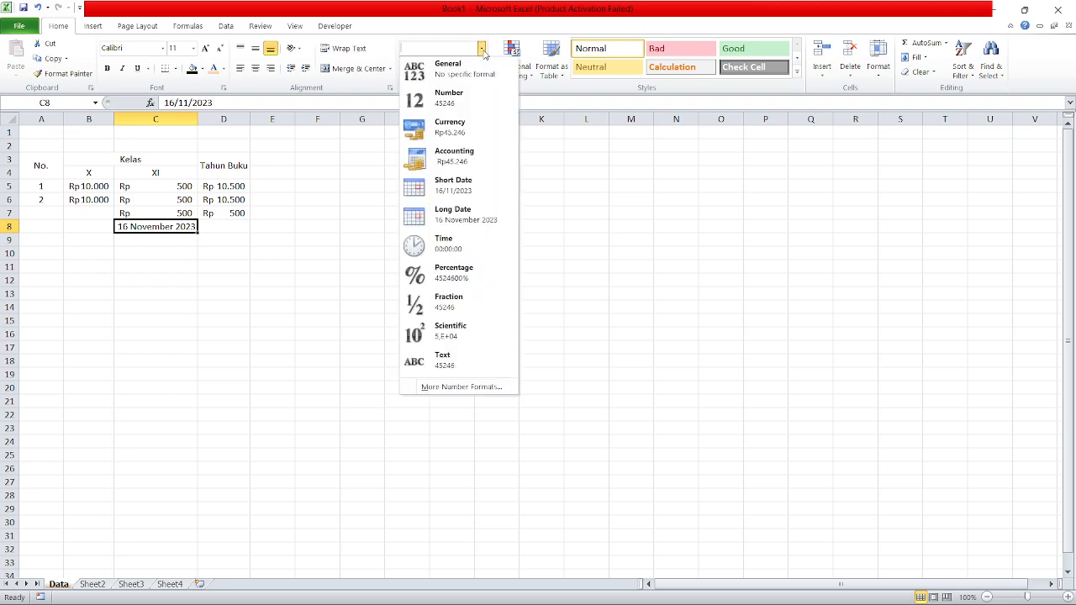
click(488, 388)
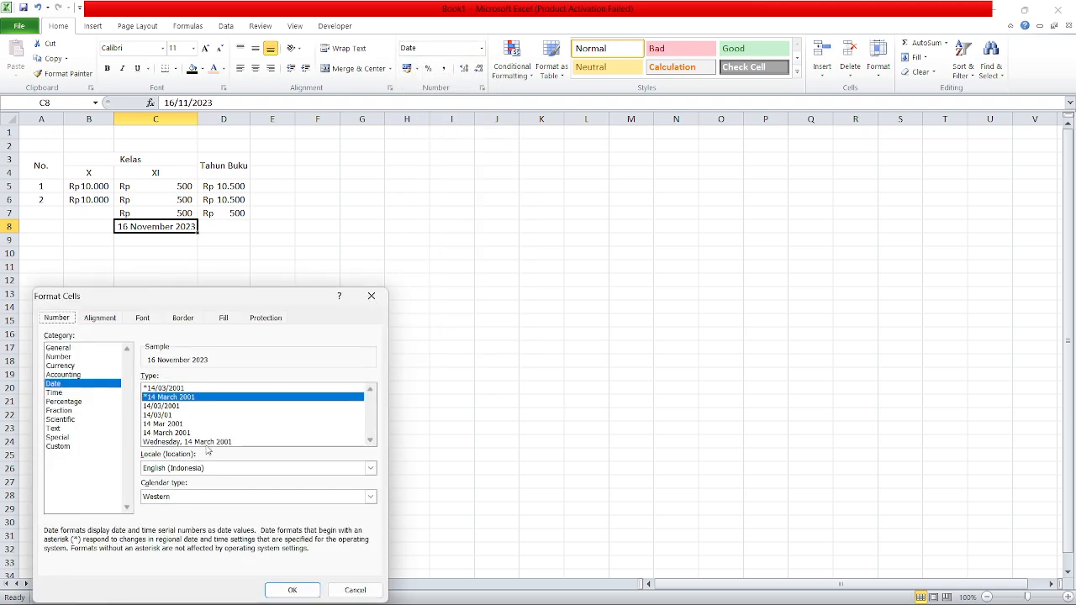
click(210, 442)
click(300, 591)
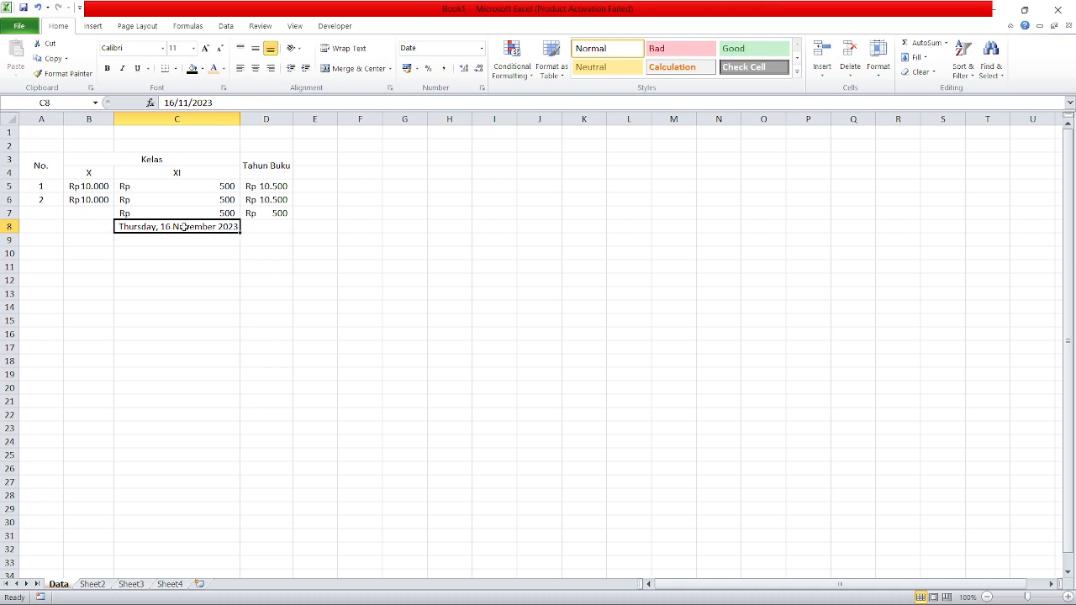
Step: Delete row 8 containing the sample date
click(9, 227)
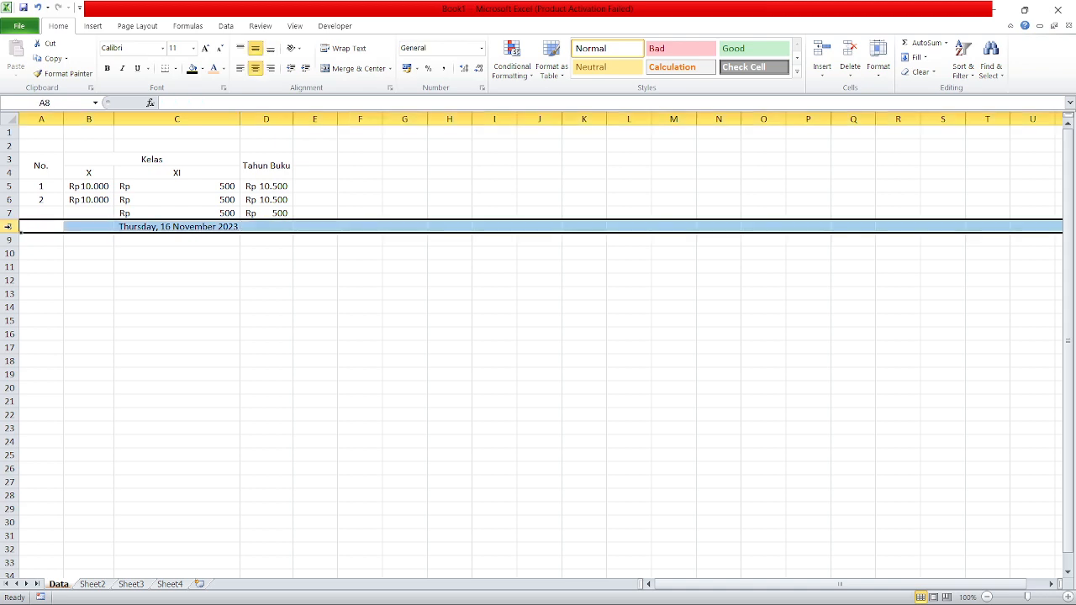
right_click(10, 227)
click(84, 331)
click(200, 279)
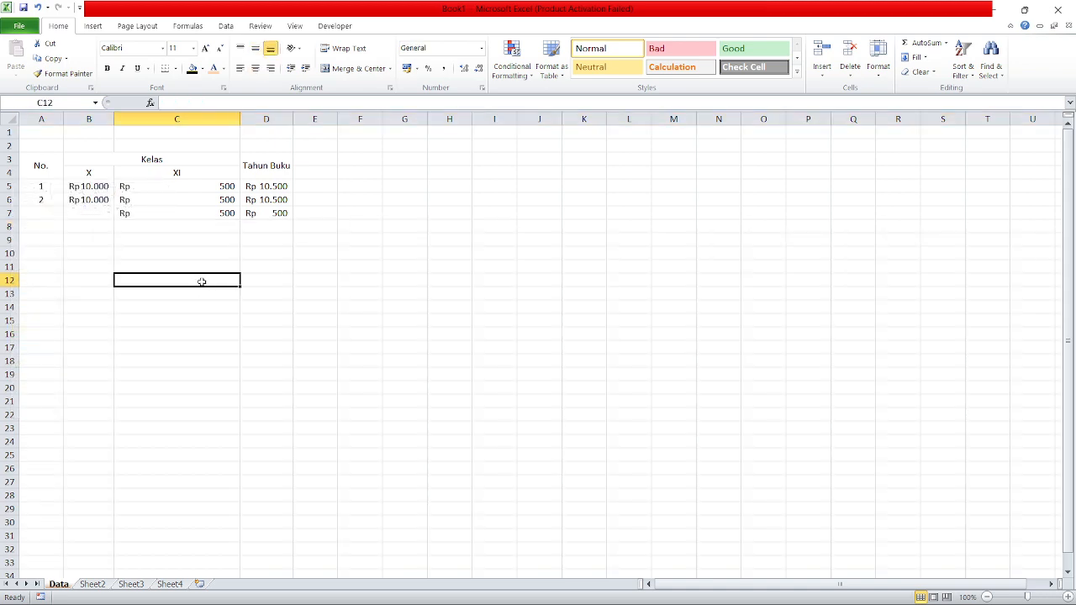
click(93, 26)
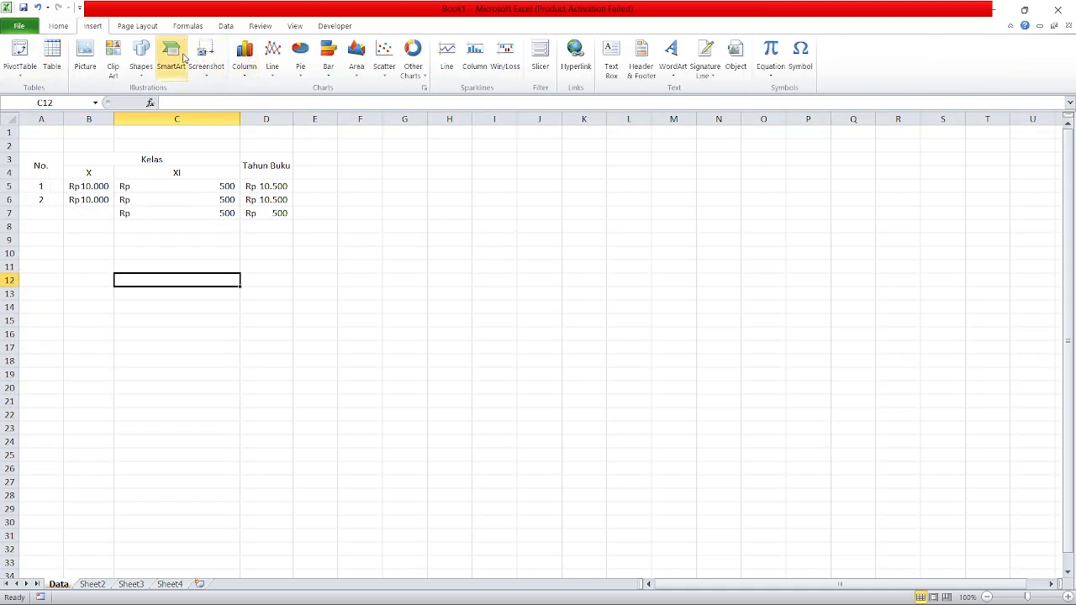
click(137, 26)
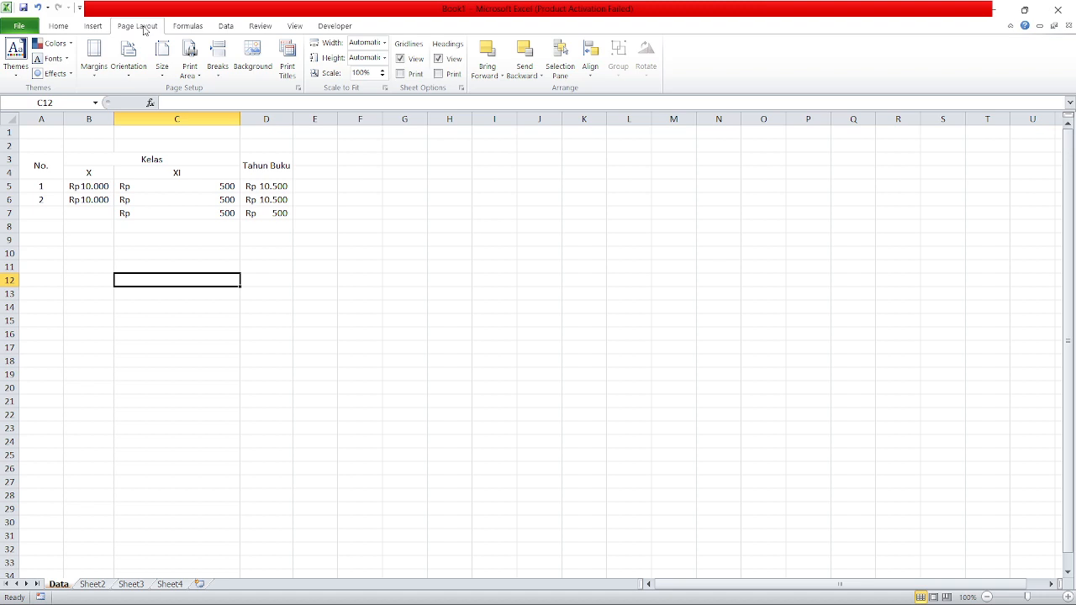
click(70, 26)
click(277, 225)
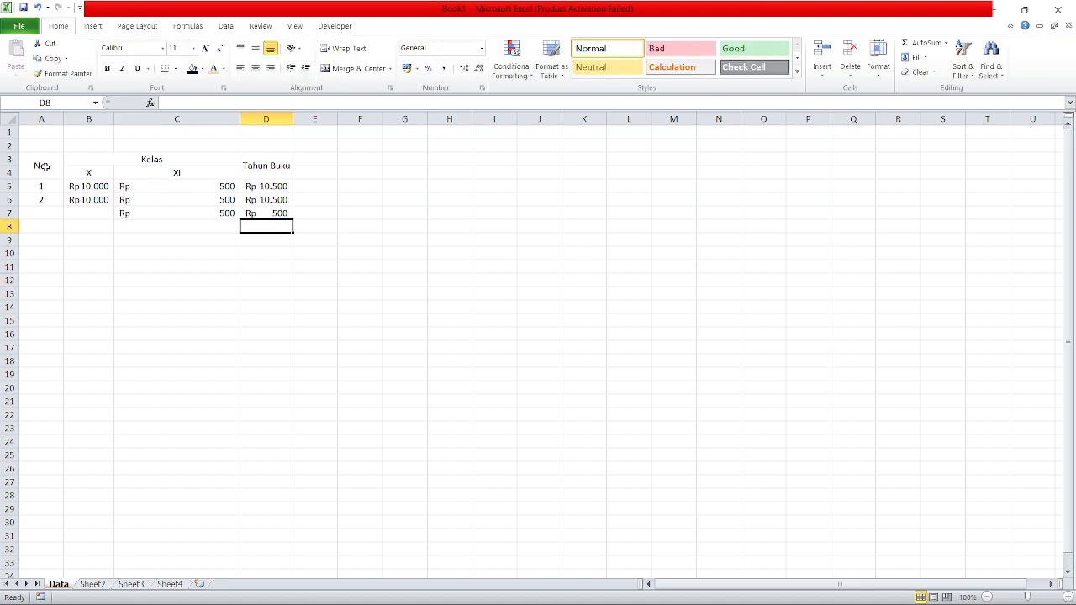
Step: Check how the table on the Data sheet looks in the print preview and return to the worksheet
drag(45, 168, 278, 212)
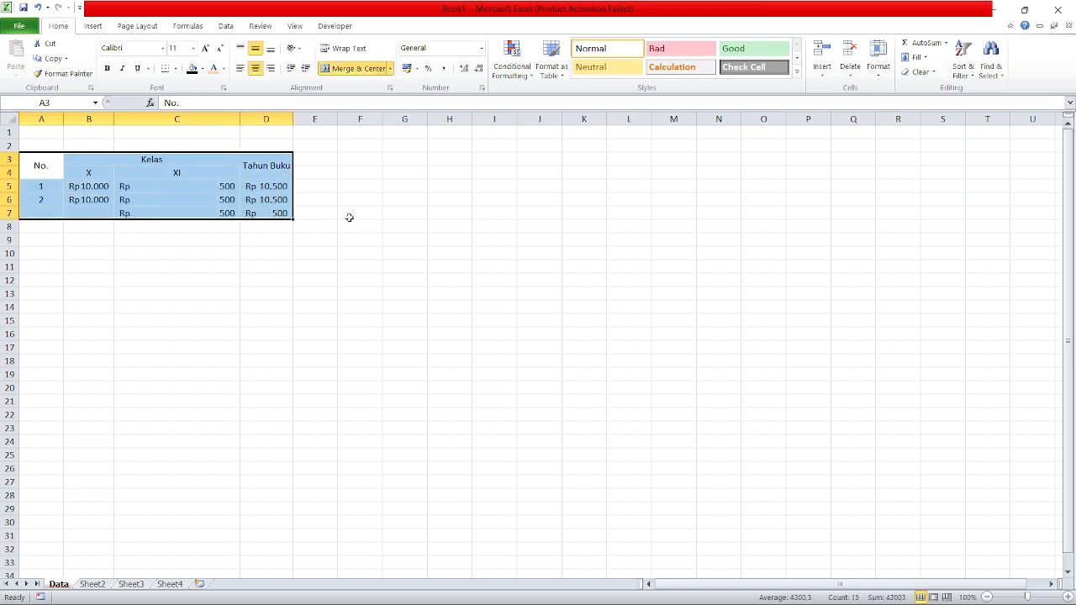
click(317, 214)
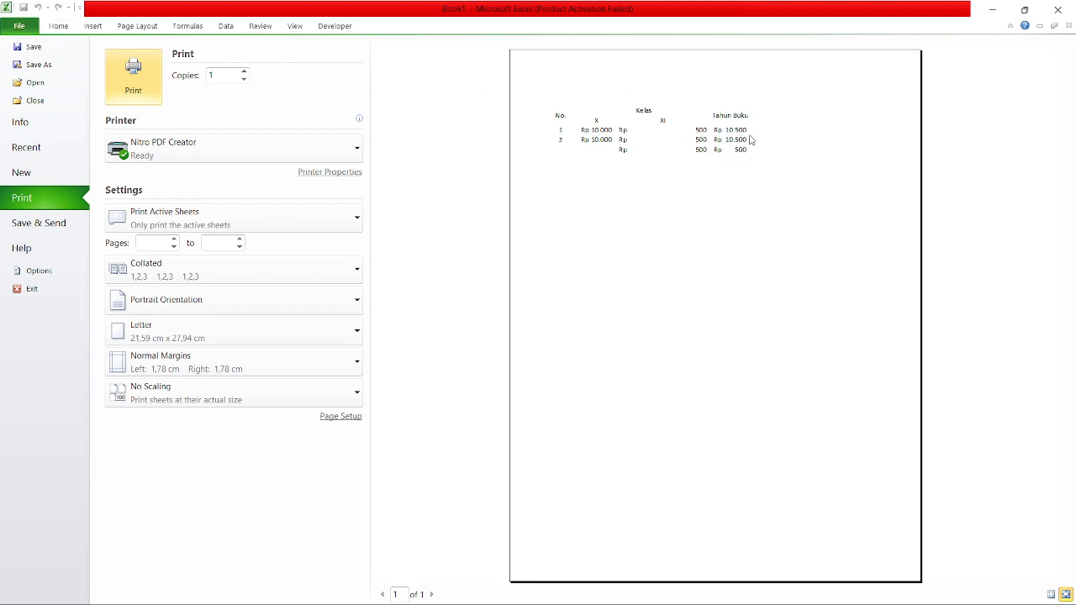
click(50, 27)
Step: Apply All Borders to the whole table in cells A3:D7
drag(42, 168, 281, 211)
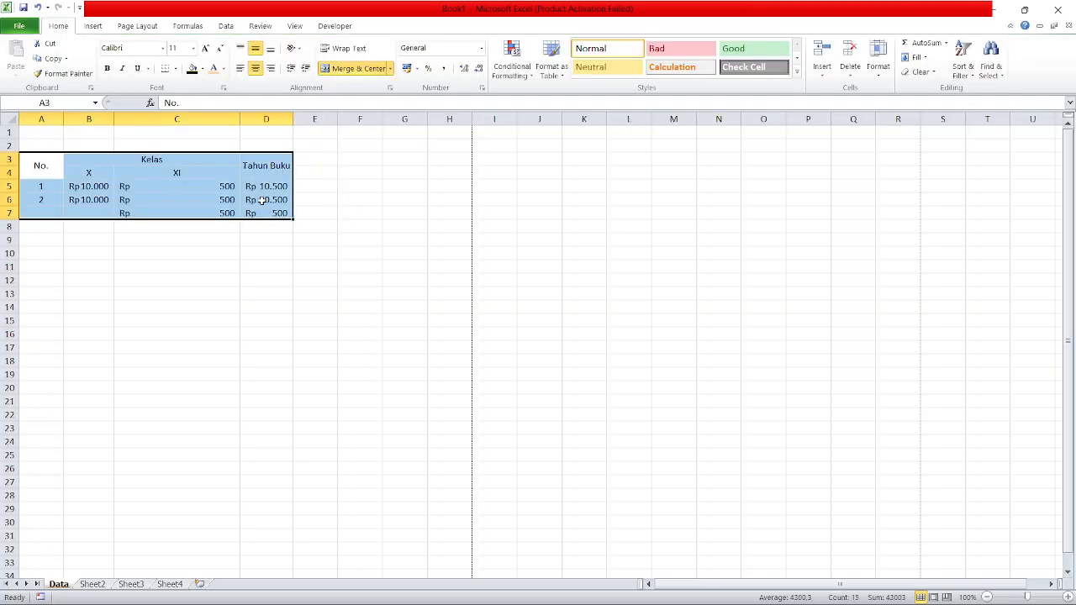
click(174, 69)
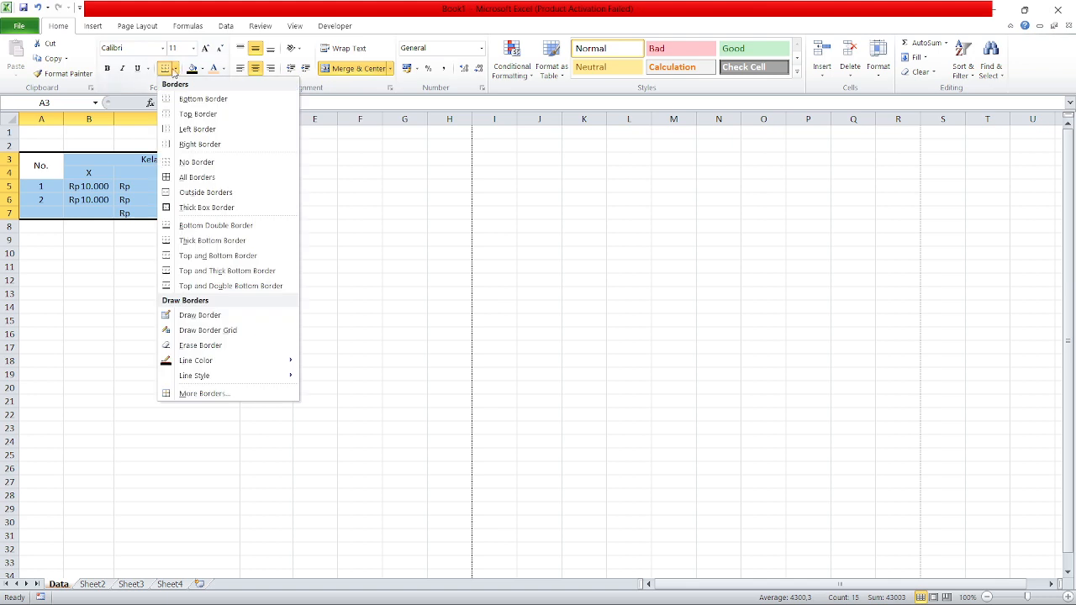
click(225, 179)
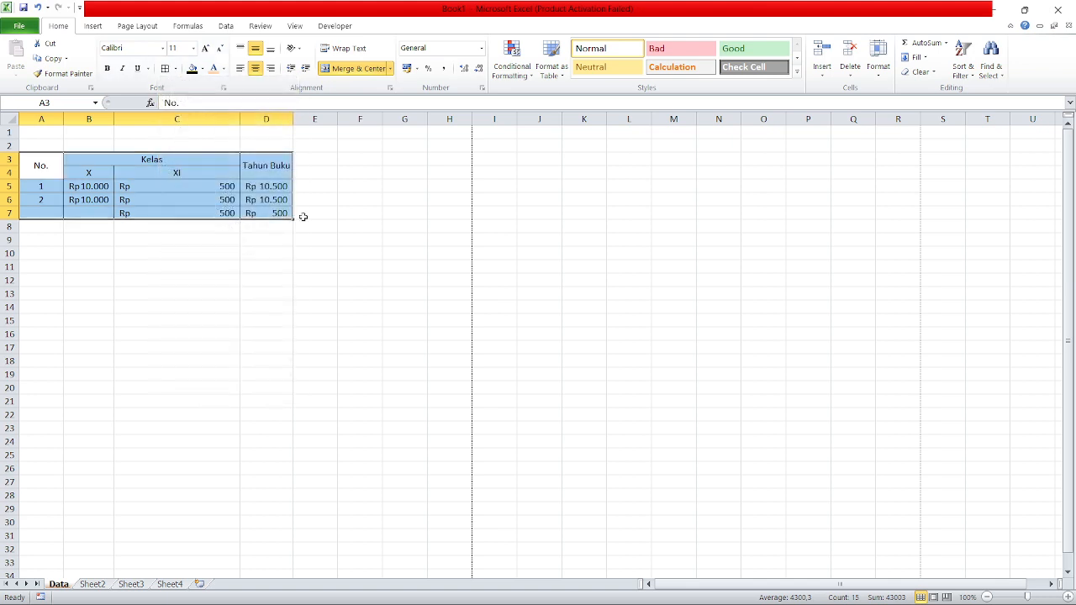
click(315, 226)
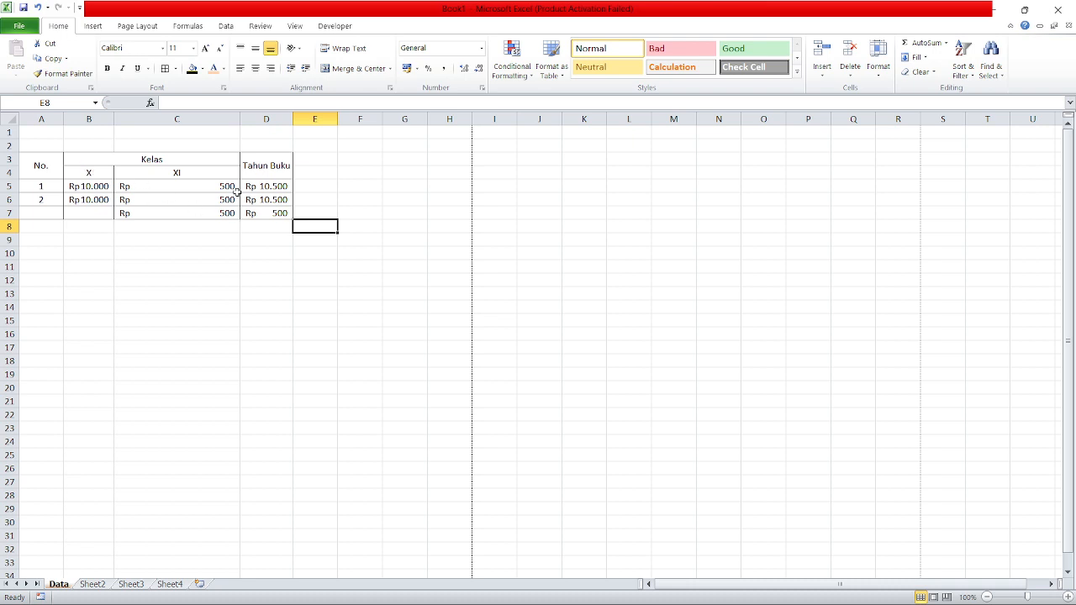
Step: Give the table A3:D7 a thick outline and thick inner vertical borders through the Format Cells border settings
click(42, 165)
drag(42, 165, 277, 210)
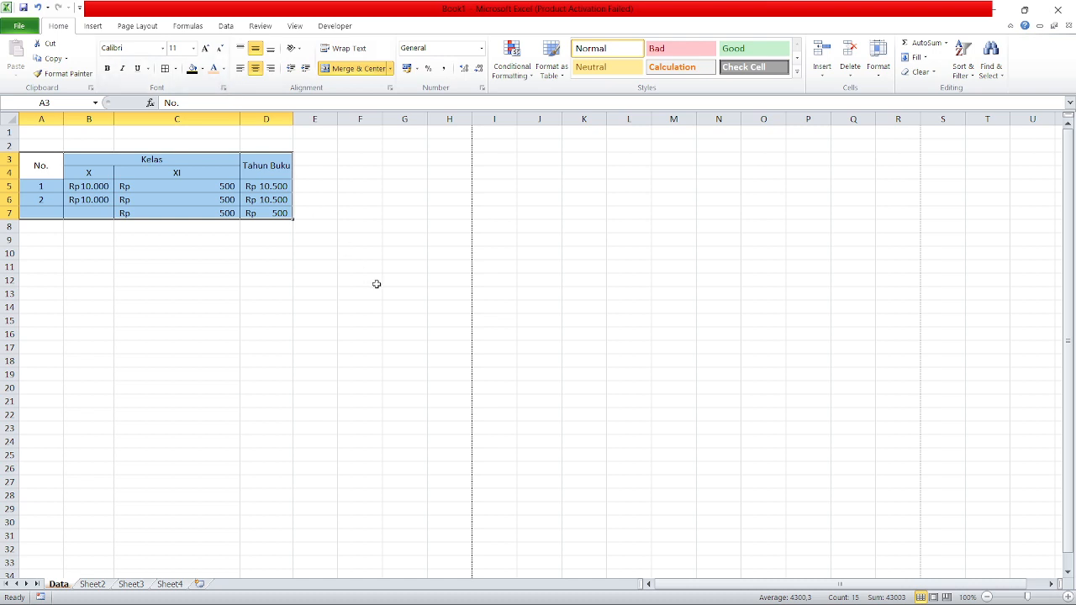
key(ctrl+1)
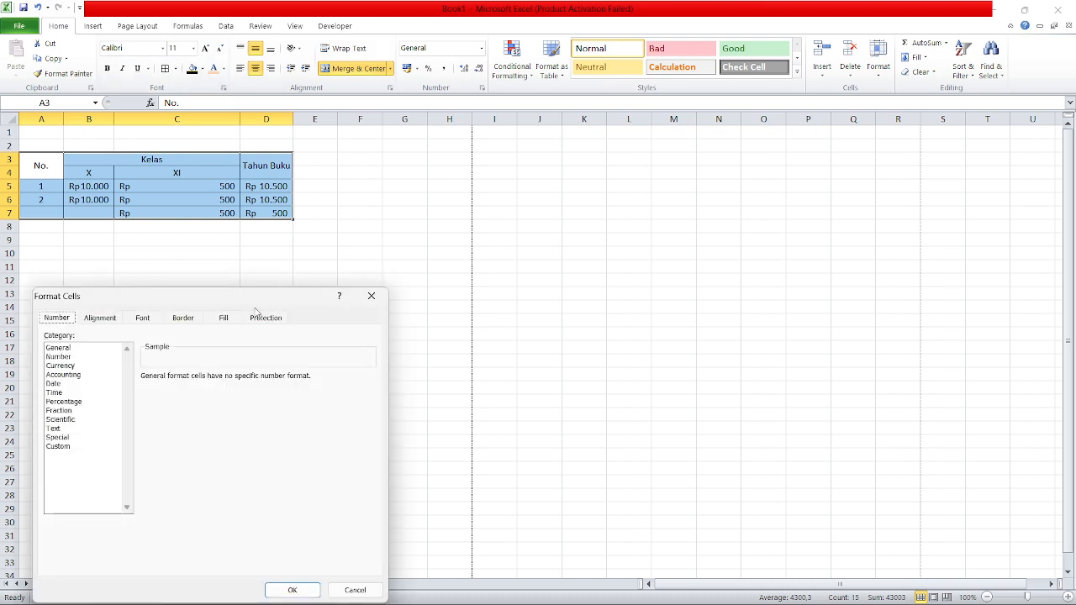
click(181, 318)
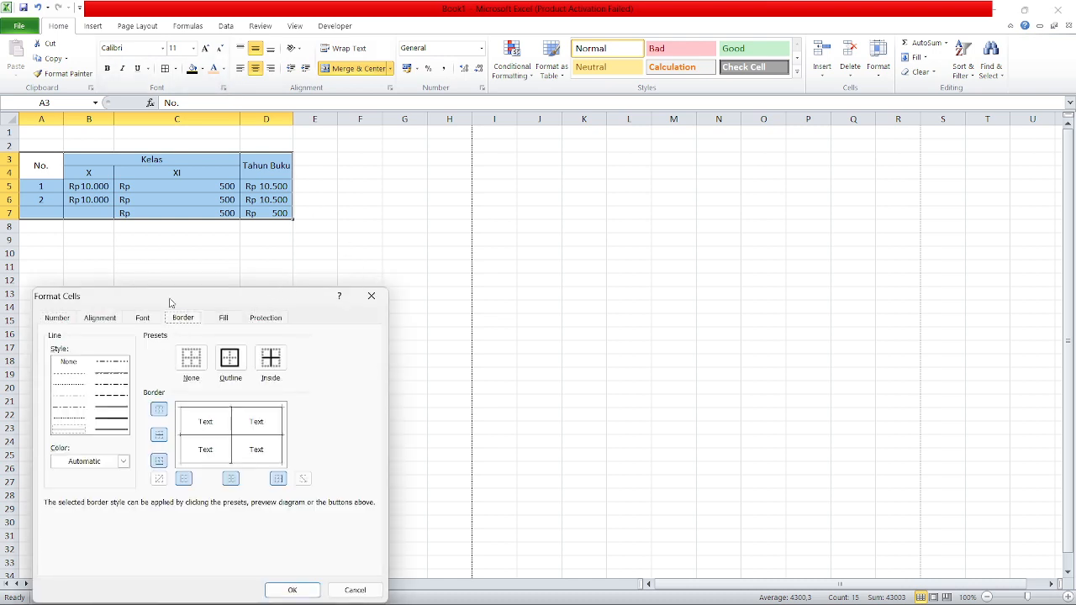
click(112, 419)
click(229, 359)
click(231, 479)
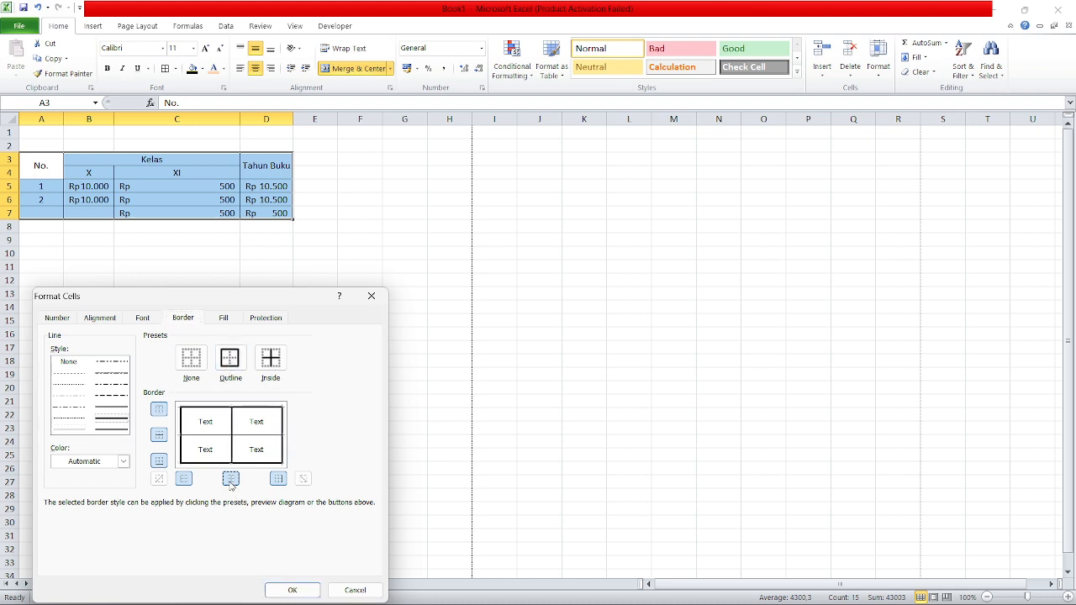
click(69, 430)
click(301, 589)
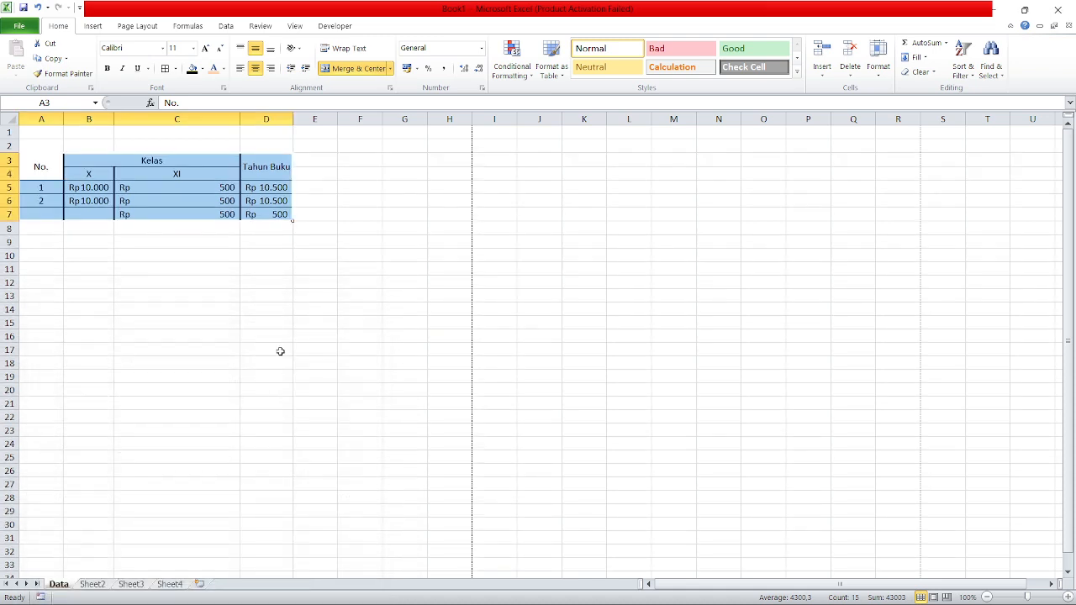
click(269, 338)
Step: Apply thick outline and inside borders to the header cells A3:D4
drag(41, 171, 263, 165)
key(ctrl+1)
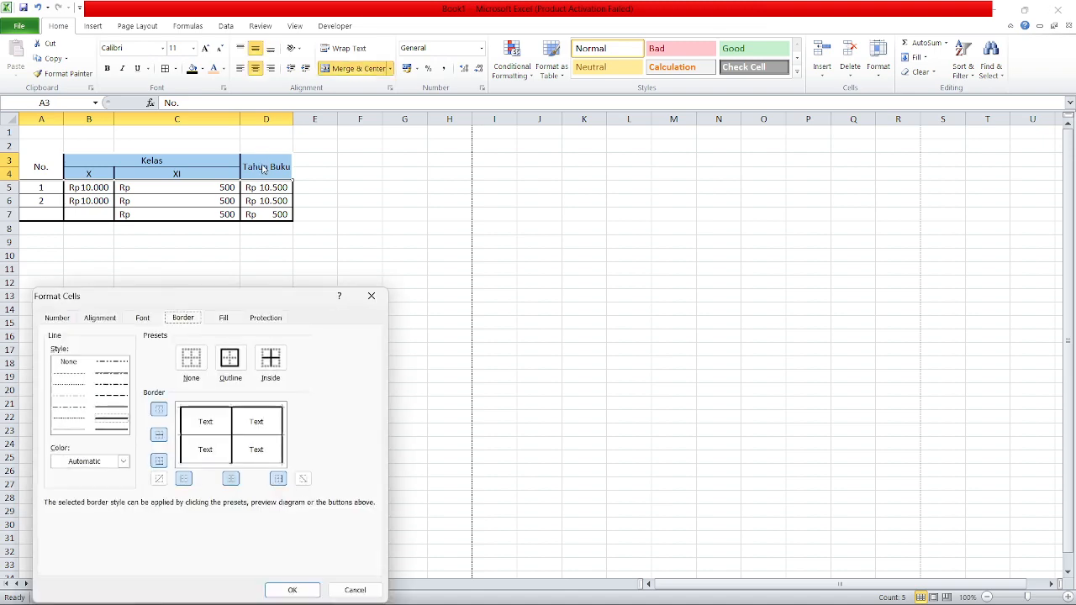
click(230, 359)
click(270, 358)
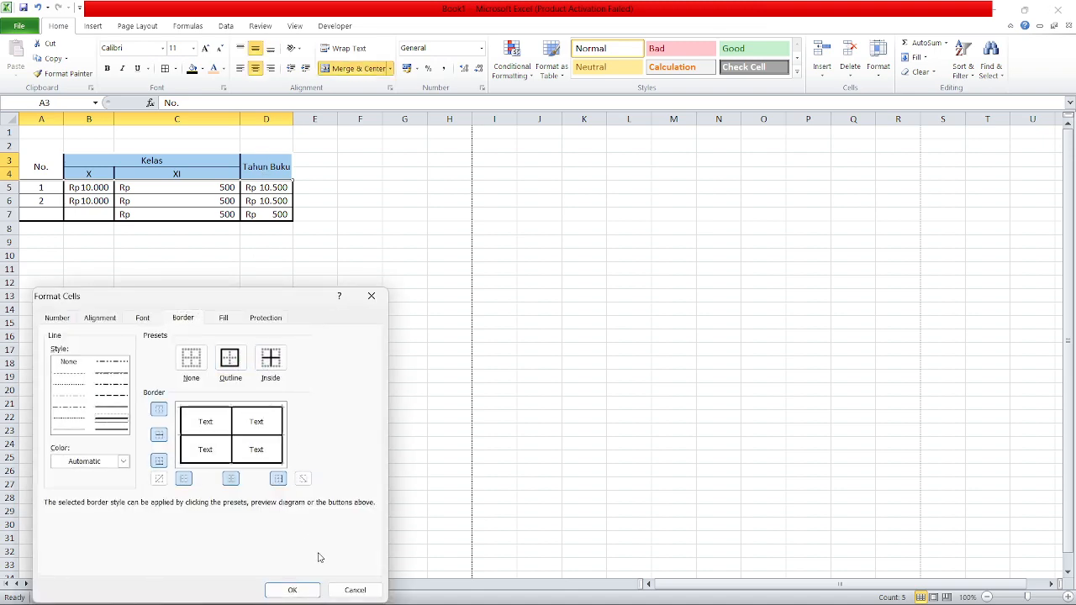
click(309, 588)
click(270, 300)
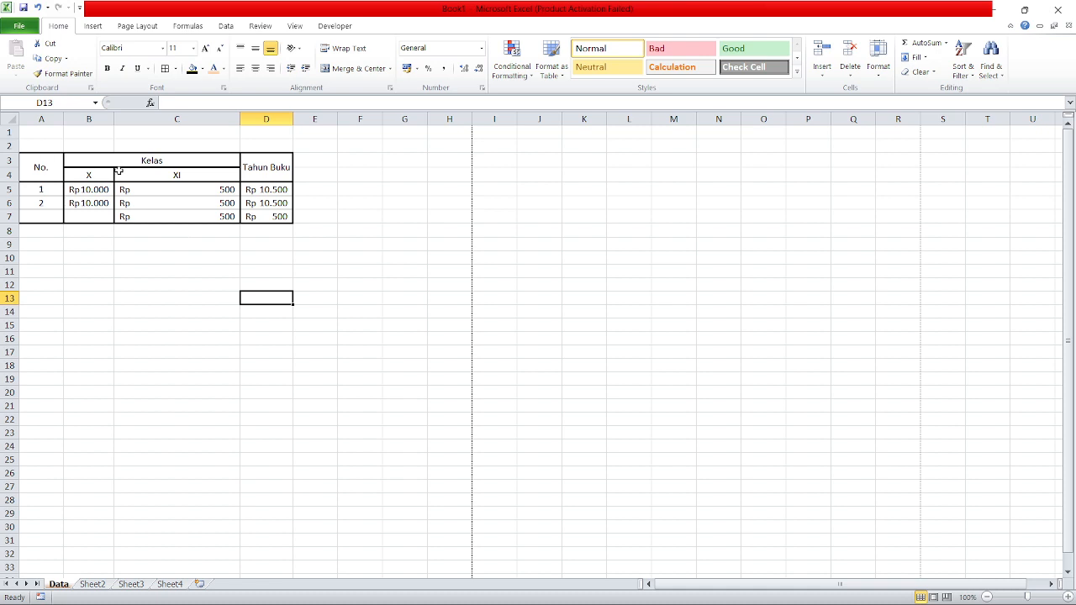
Step: Fill the table header cells A3:D4 with the standard orange color
click(49, 172)
drag(49, 171, 254, 155)
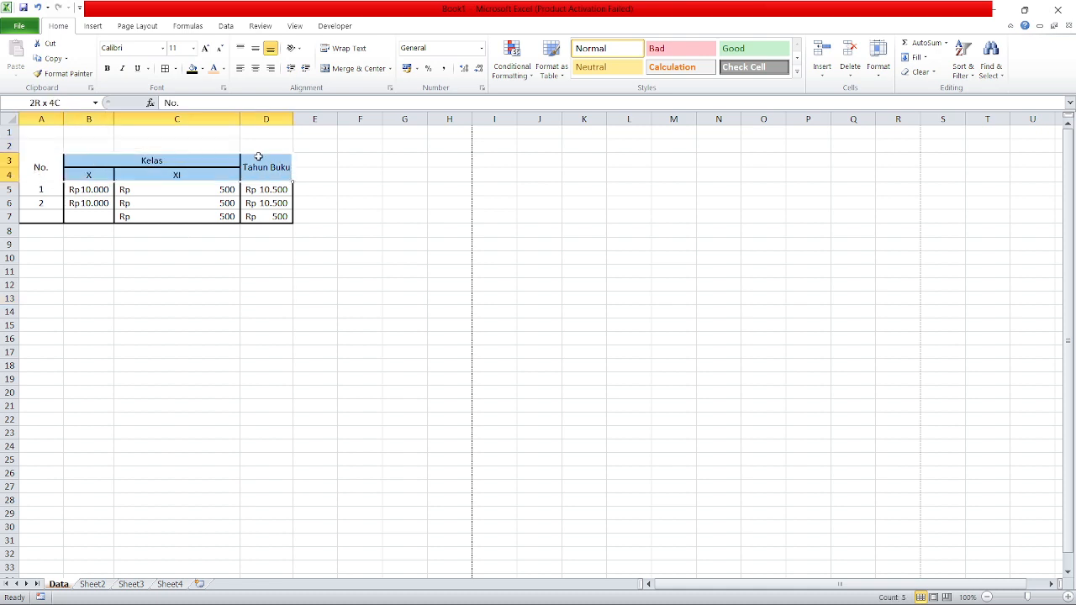
click(203, 69)
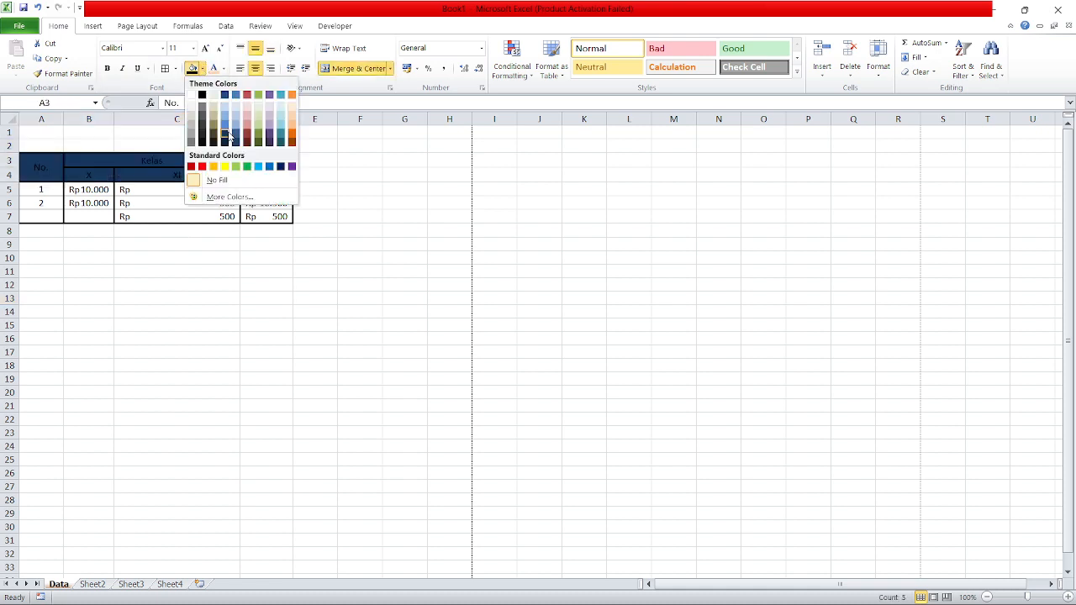
click(214, 166)
click(234, 284)
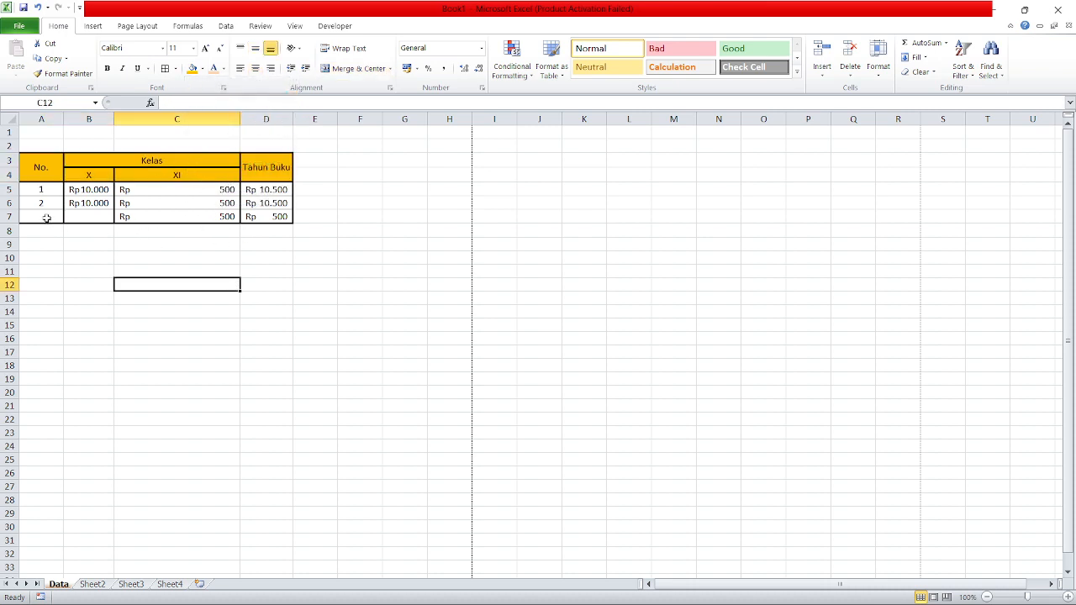
drag(46, 217, 73, 216)
click(177, 244)
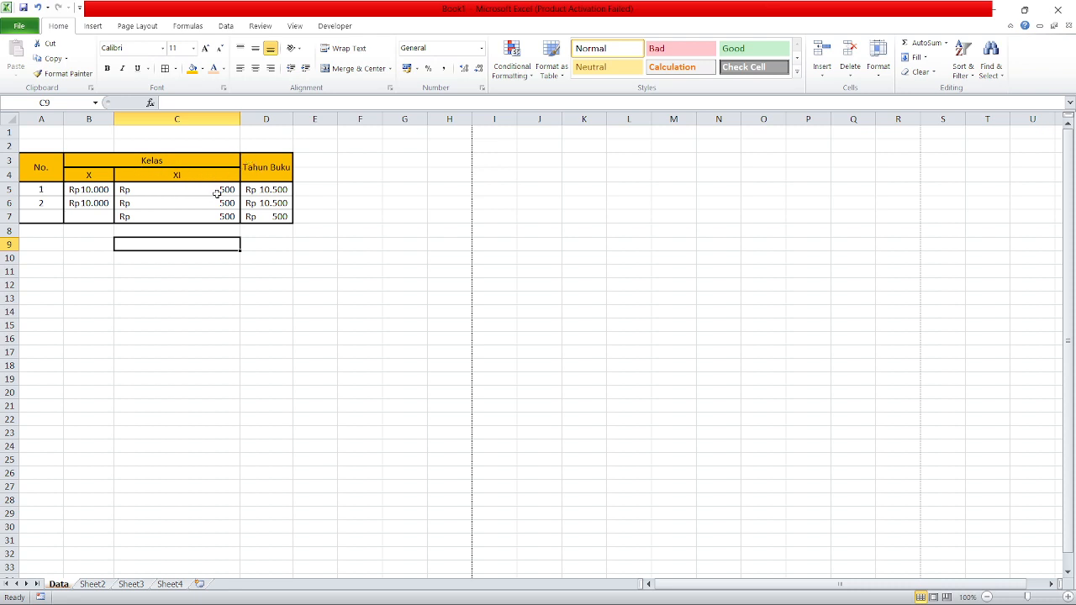
click(329, 194)
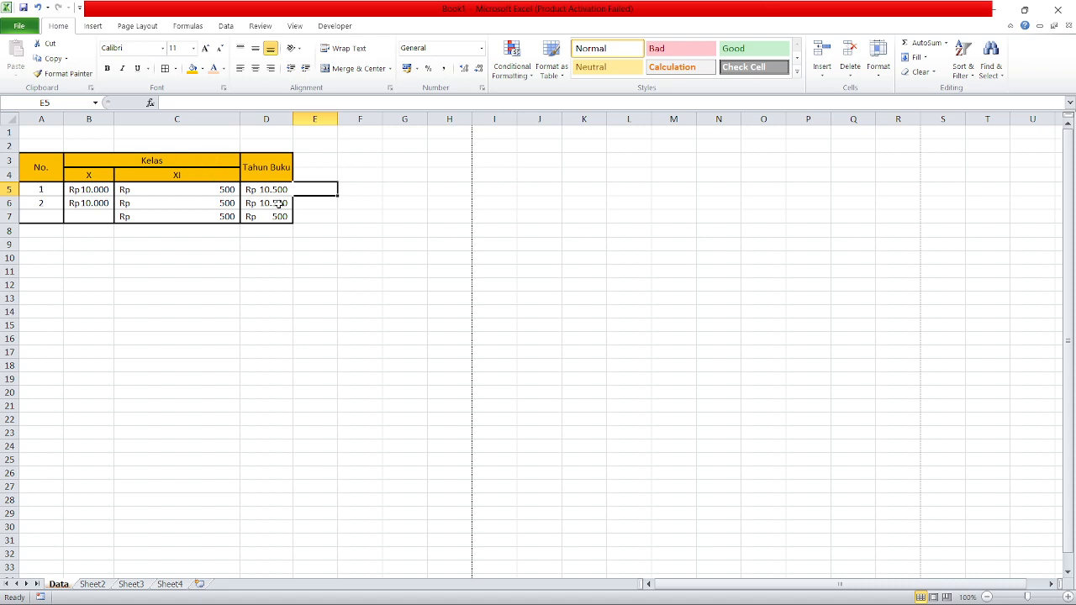
click(343, 218)
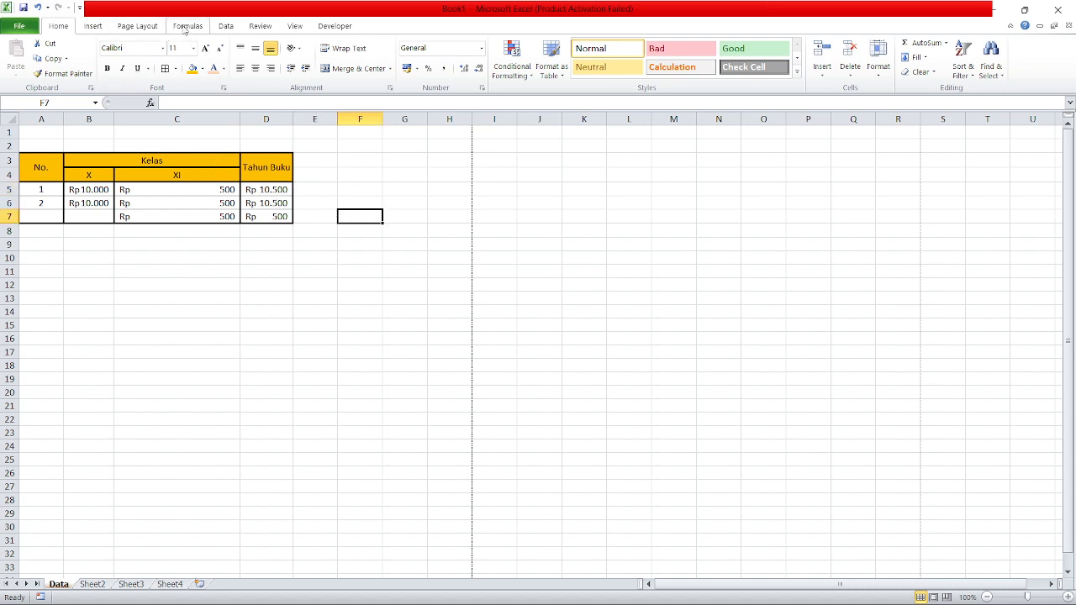
click(202, 266)
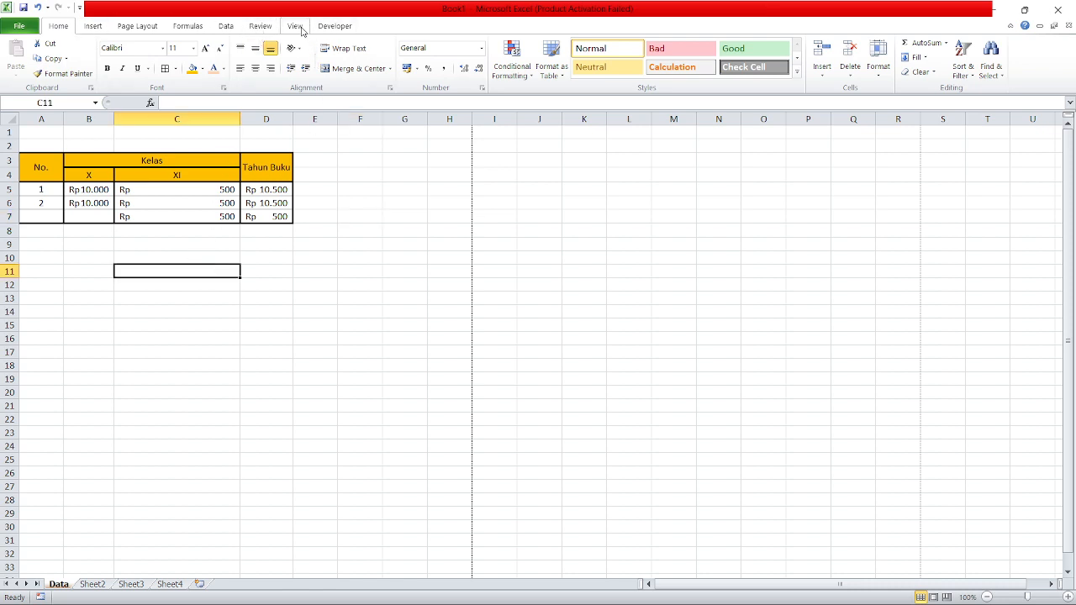
Step: Turn the row and column headings off and back on, and do the same with the worksheet gridlines
click(301, 32)
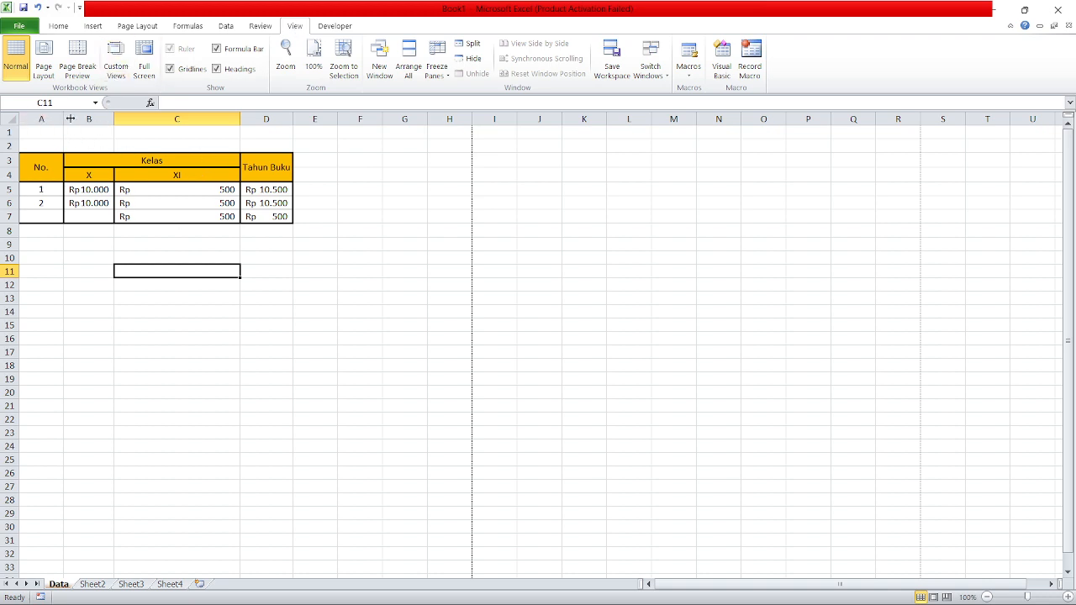
click(217, 69)
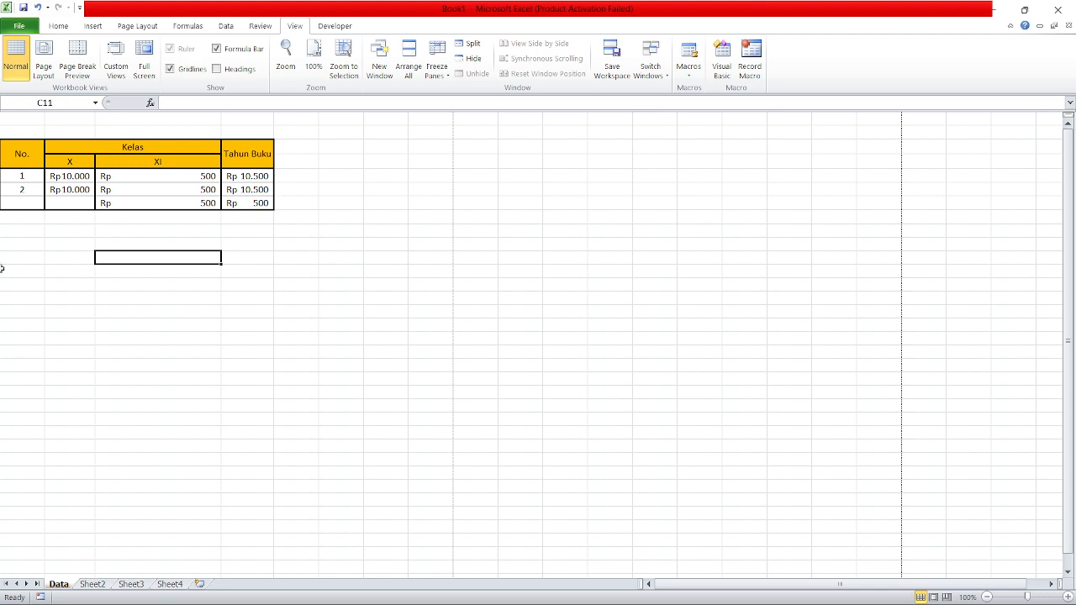
click(217, 69)
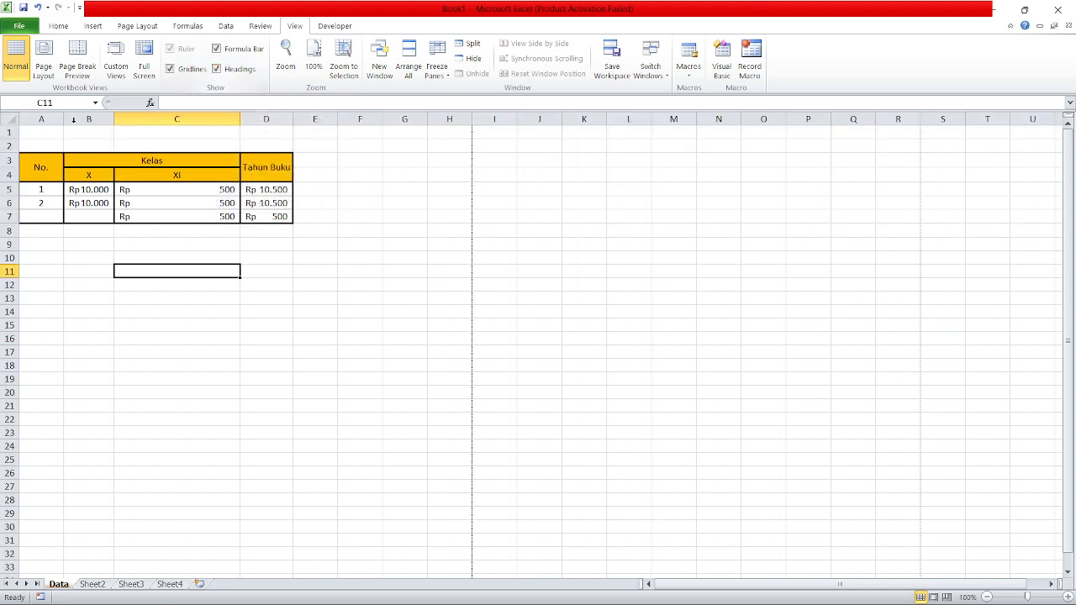
click(119, 245)
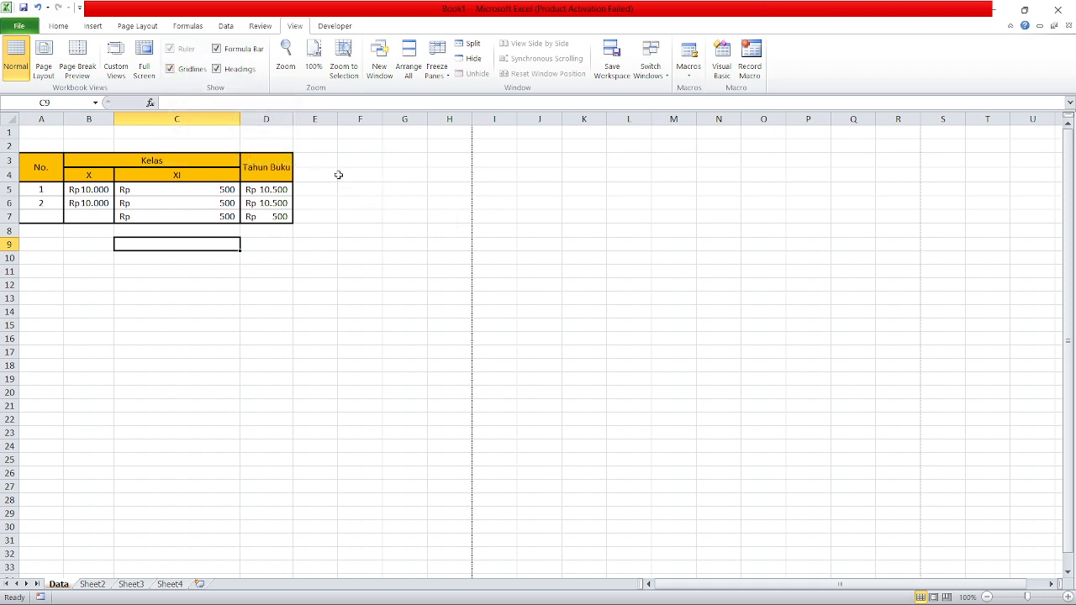
click(171, 69)
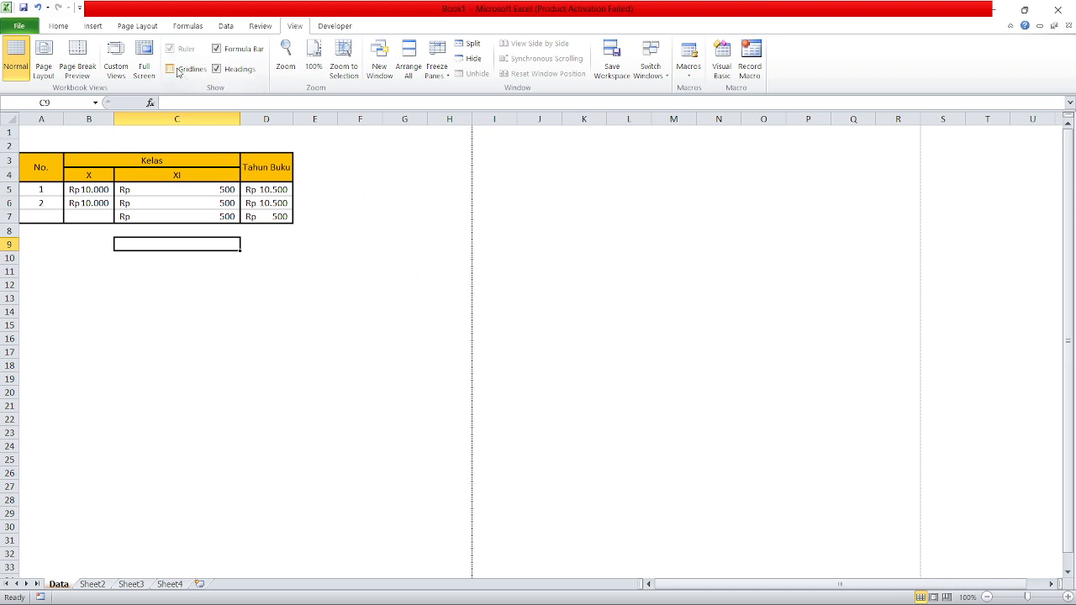
click(171, 69)
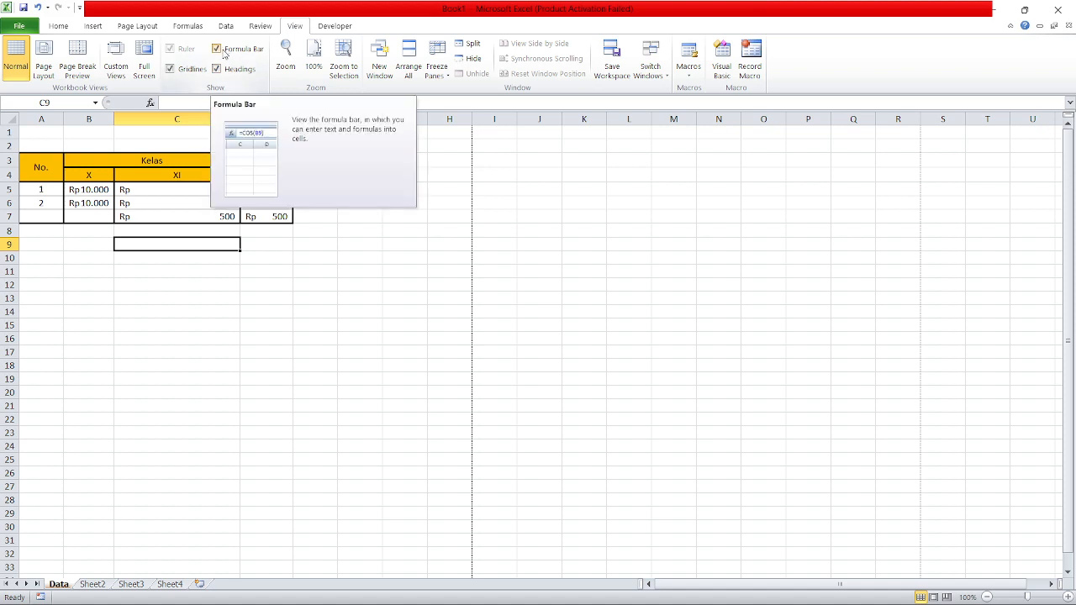
Step: Point out the formula bar, dismiss the chat notification, and turn the formula bar off and back on
click(194, 102)
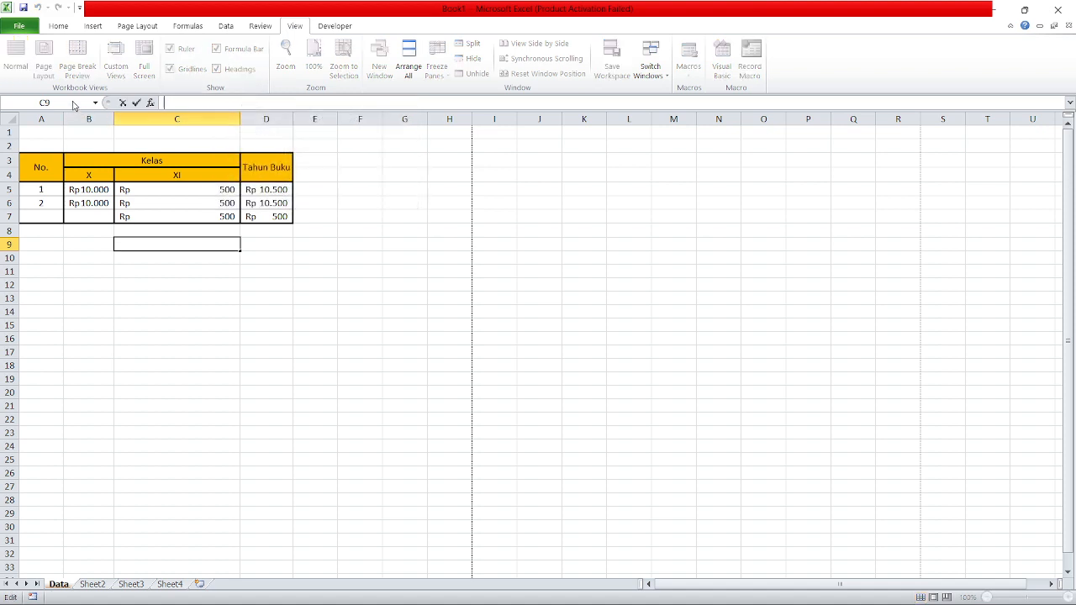
click(323, 218)
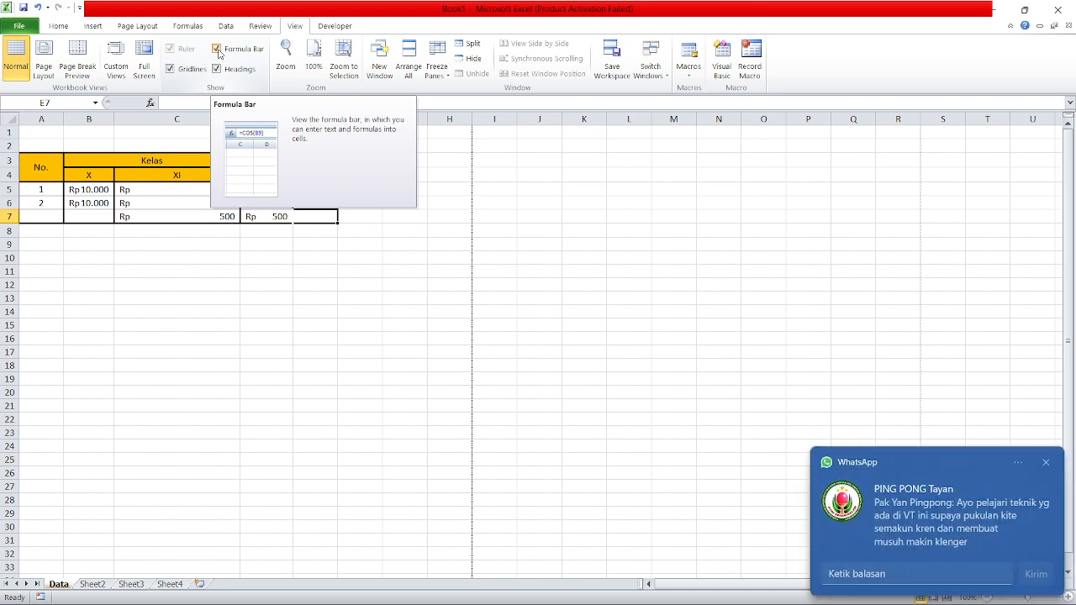
click(1046, 462)
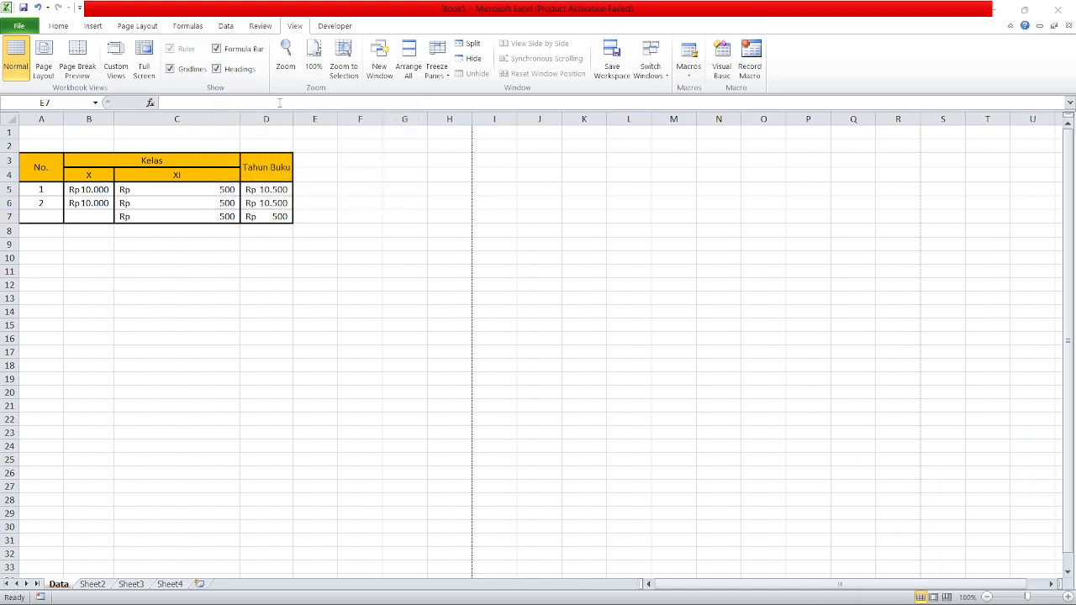
click(220, 50)
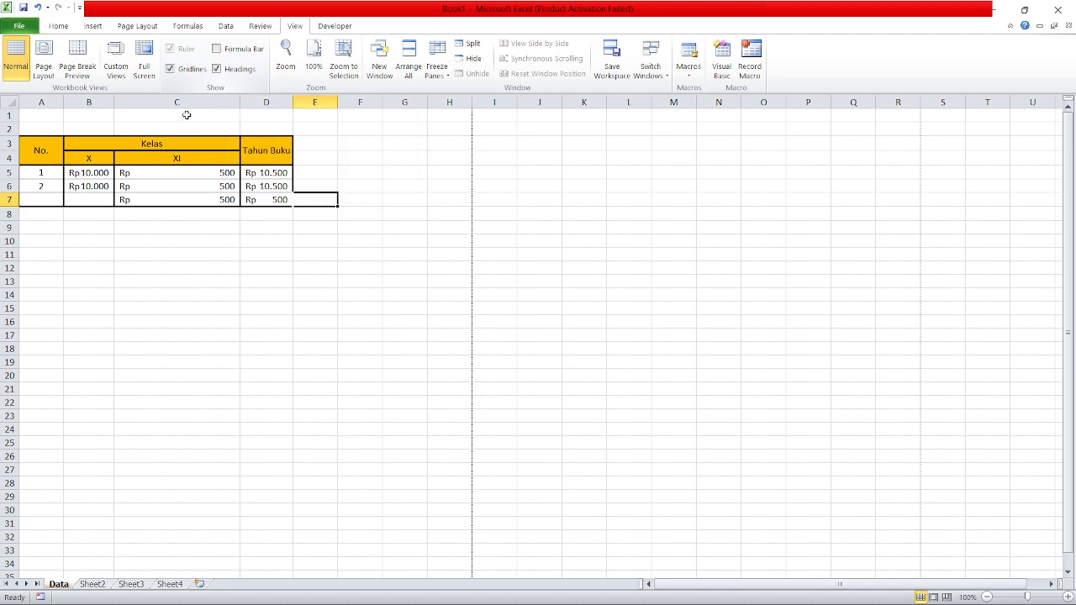
click(217, 49)
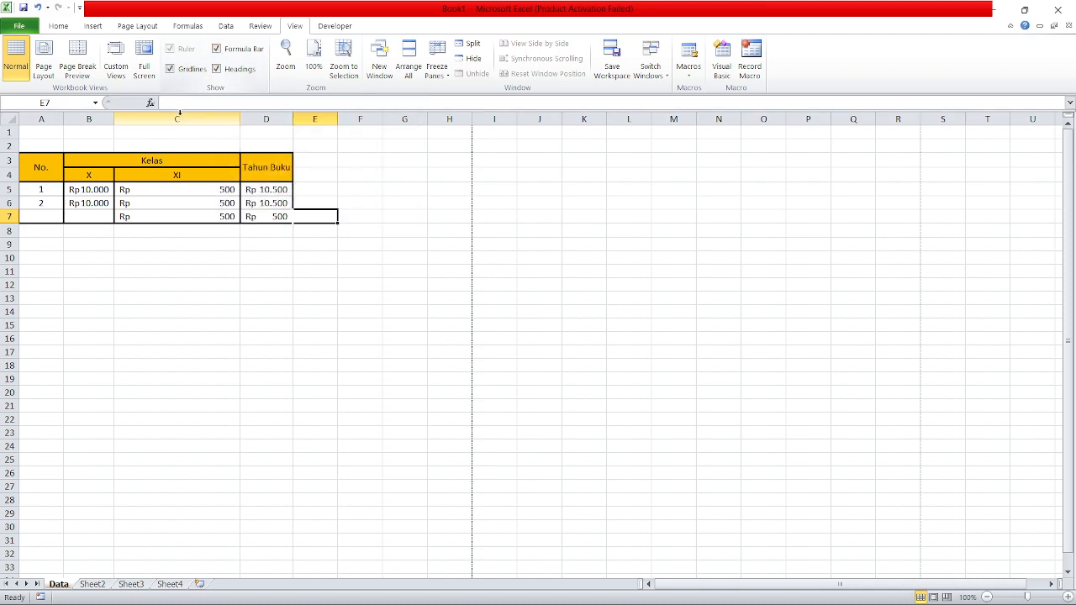
Step: Show the Data sheet in Page Layout view and examine its two pages by selecting cells J4 and E9
click(323, 267)
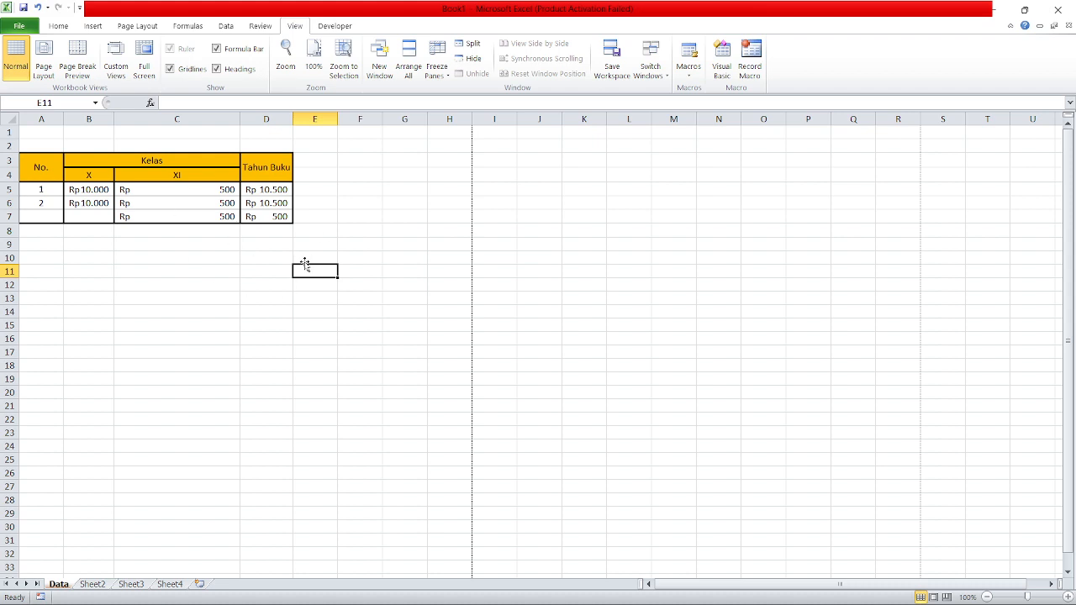
click(42, 72)
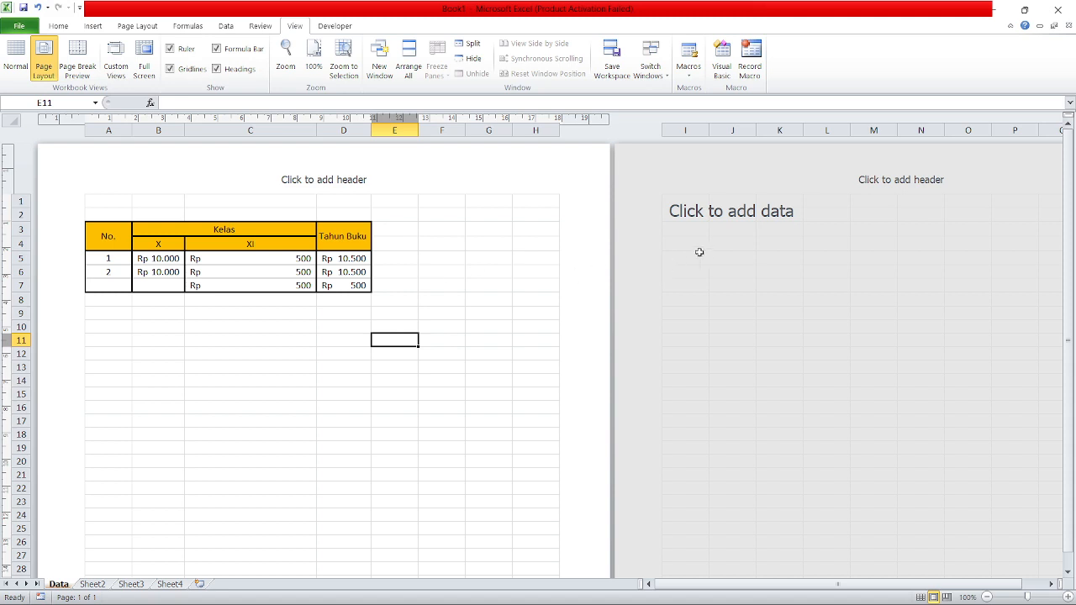
click(744, 245)
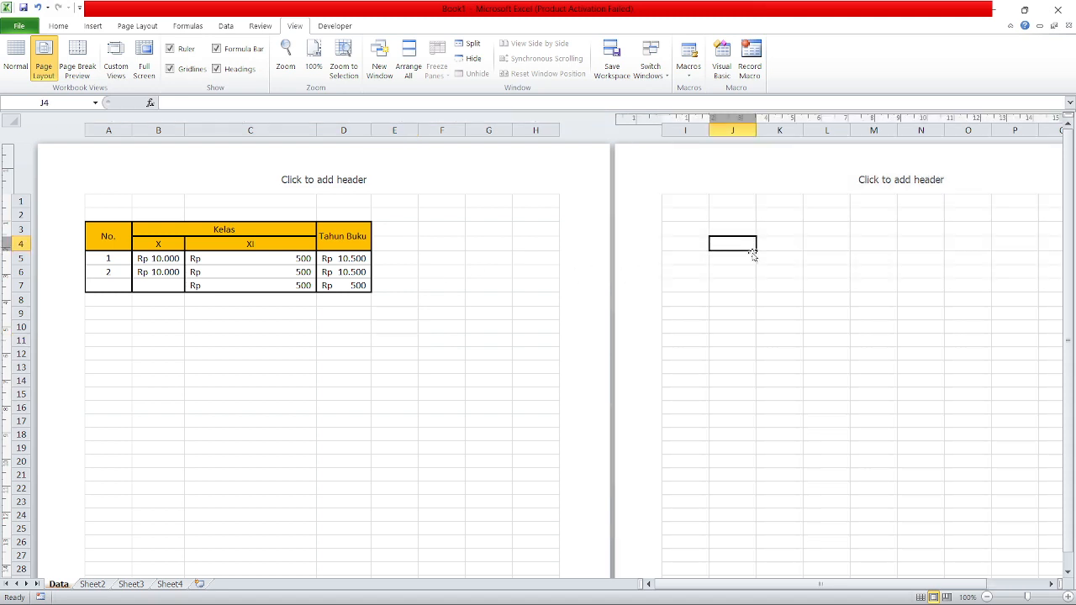
click(416, 313)
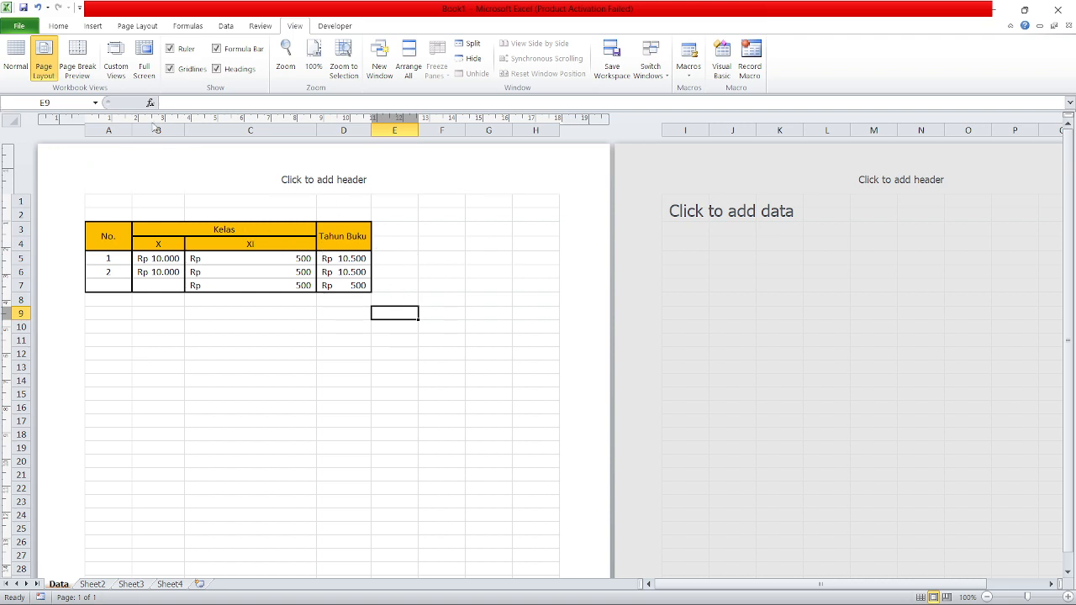
Step: Examine the table's print area and the empty cells below it in Page Break Preview, and return to Normal view
click(90, 74)
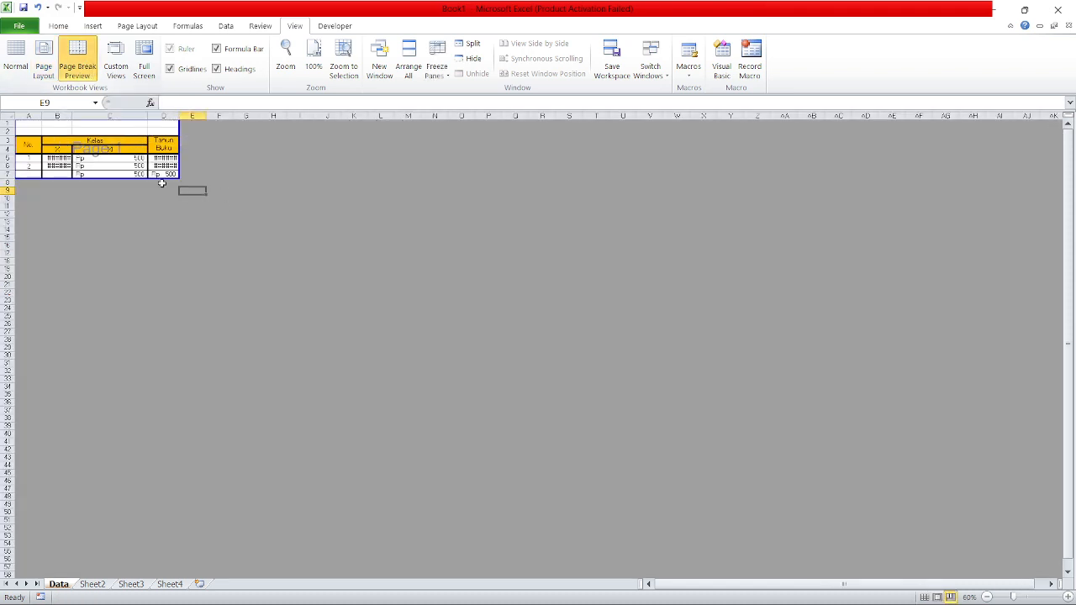
click(94, 200)
drag(119, 224, 111, 231)
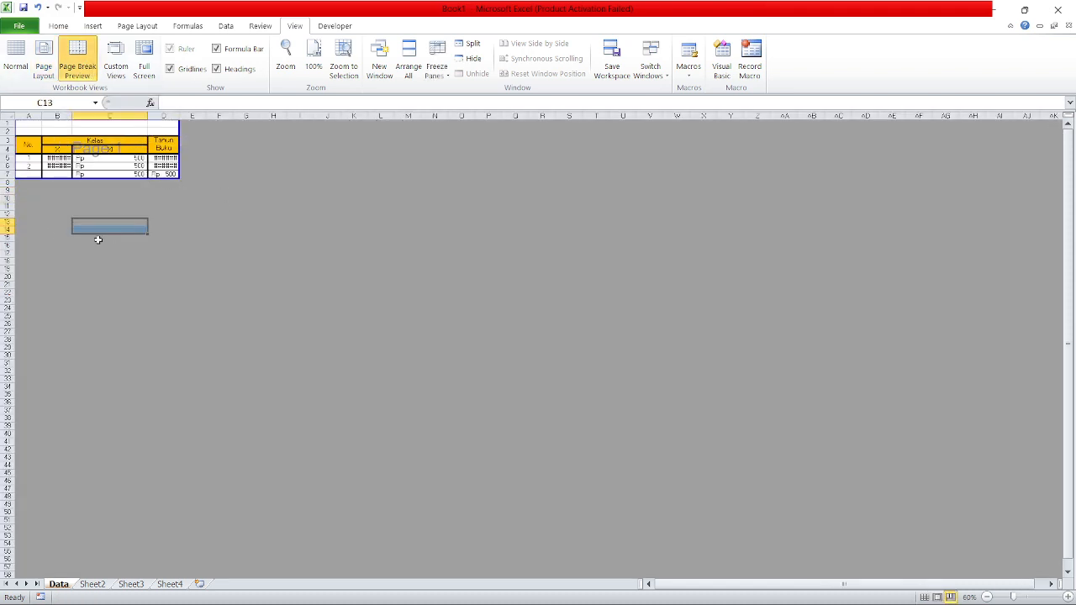
click(47, 237)
click(126, 197)
click(149, 229)
click(116, 198)
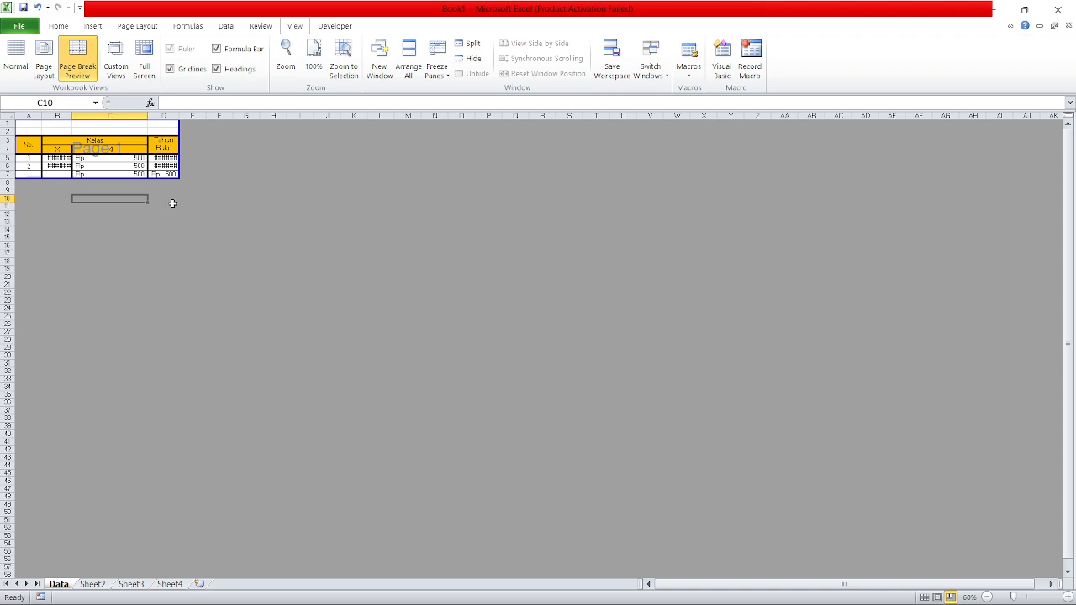
click(42, 69)
click(21, 65)
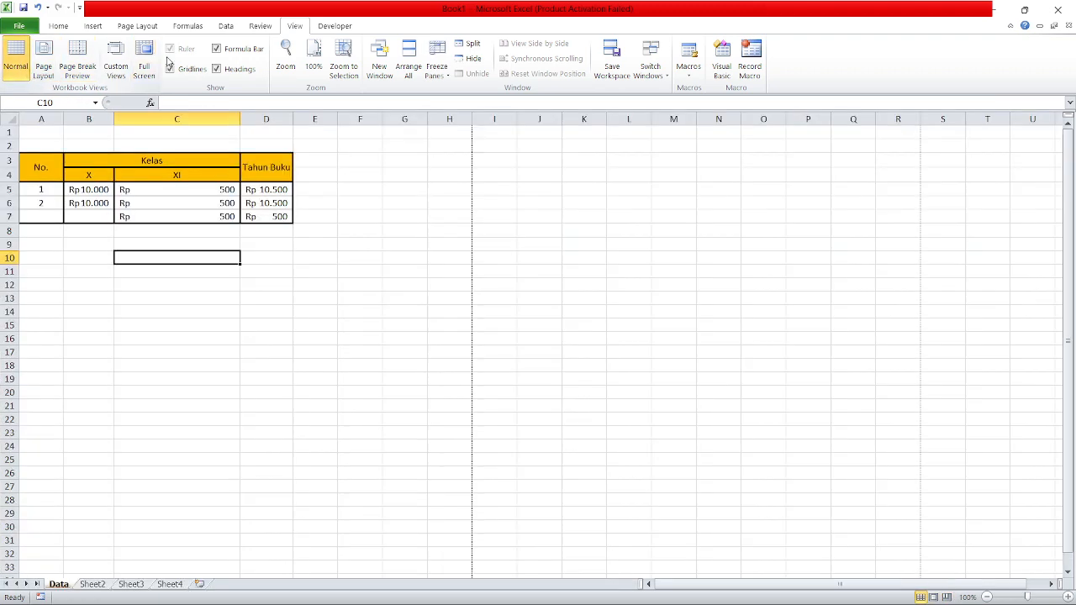
Step: Switch the page orientation to Landscape and back to Portrait to compare the page break lines
click(63, 27)
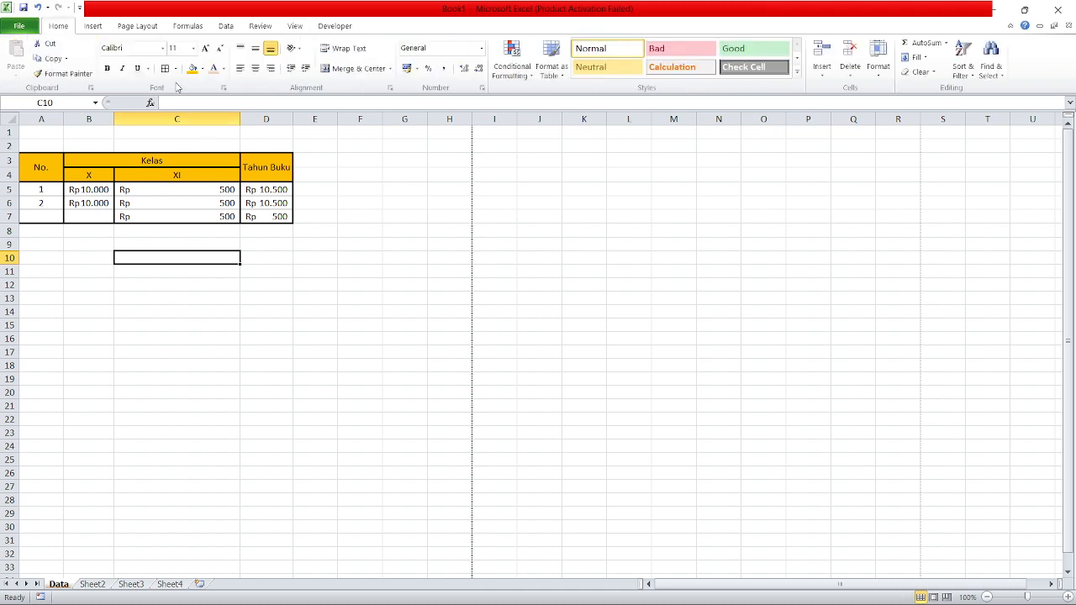
click(138, 26)
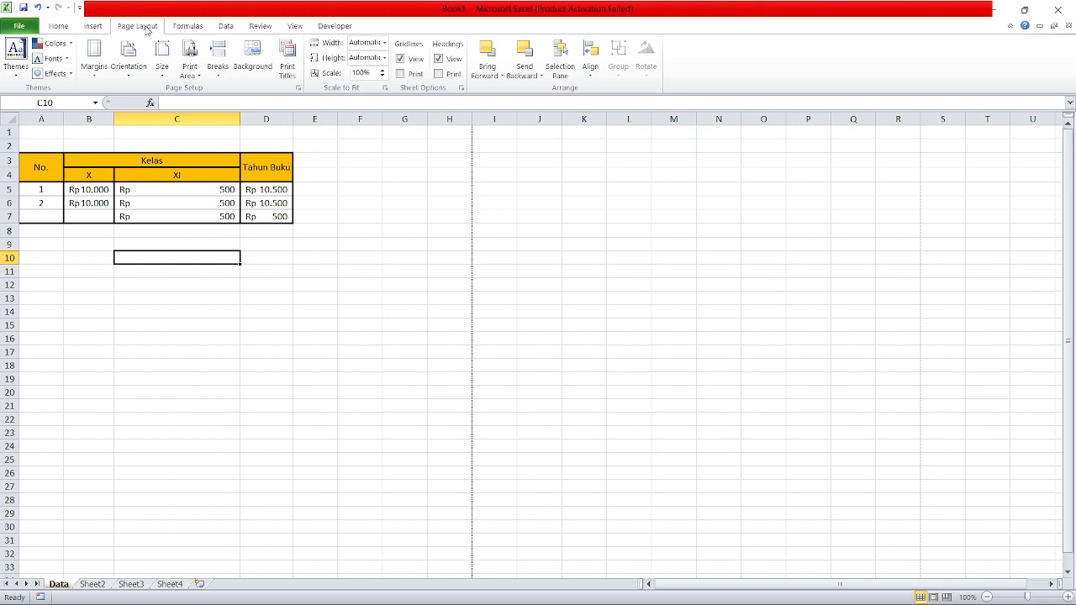
click(131, 79)
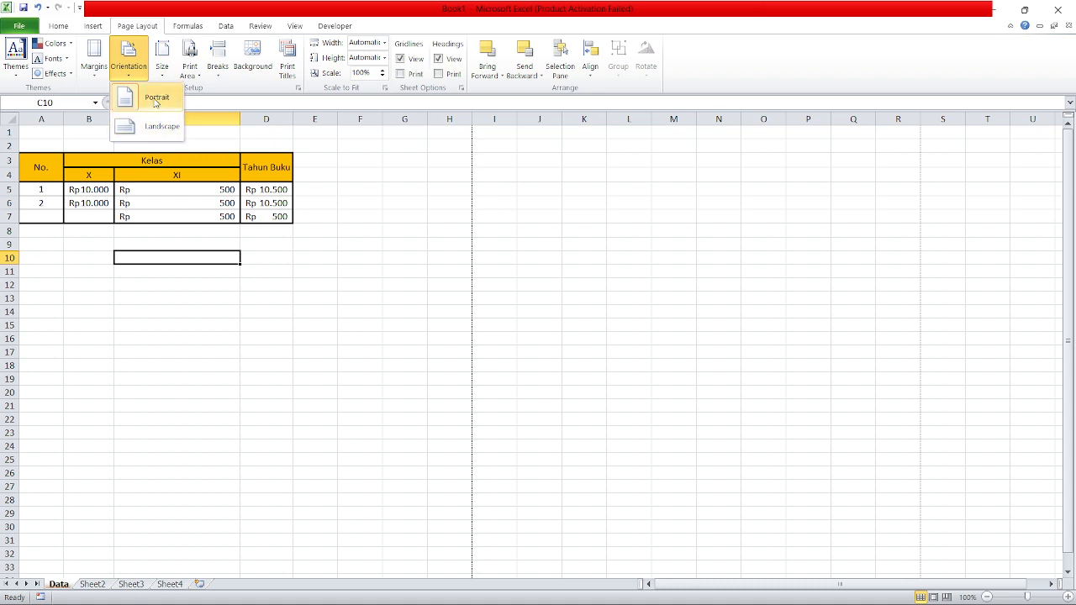
click(200, 247)
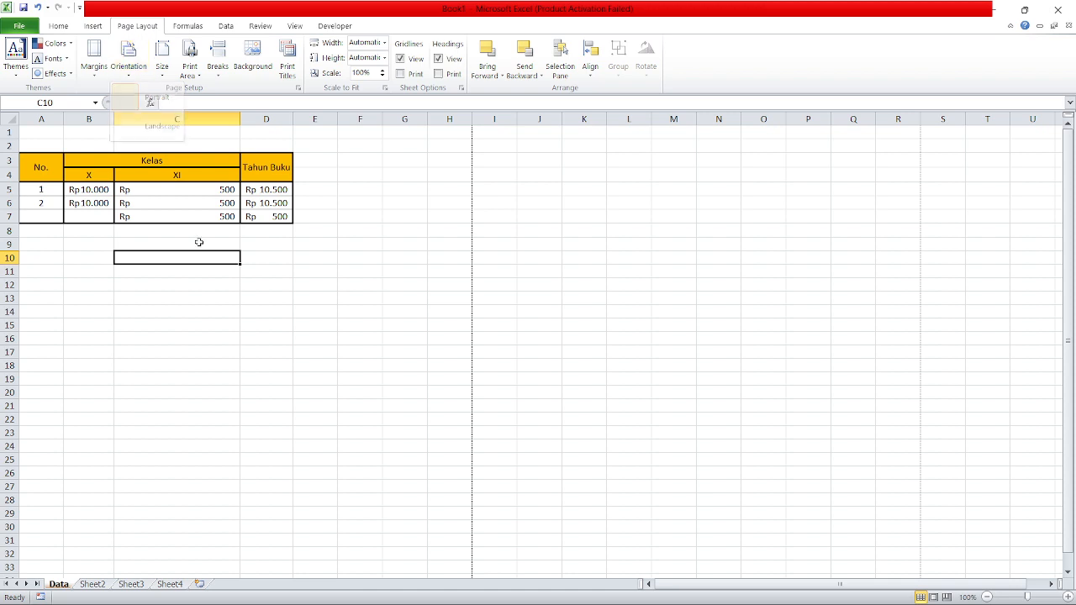
click(198, 242)
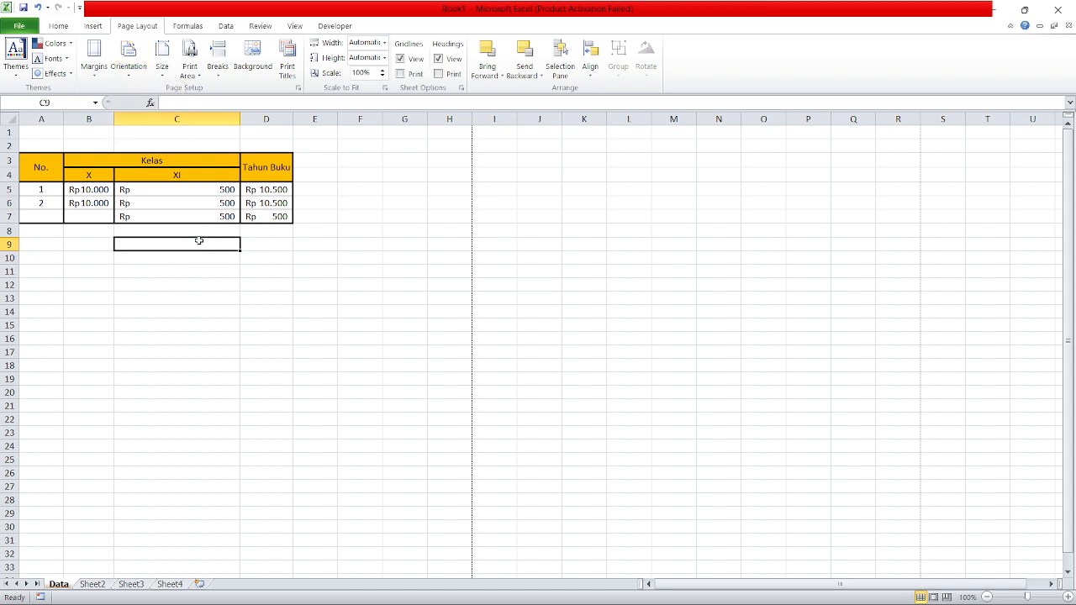
click(129, 74)
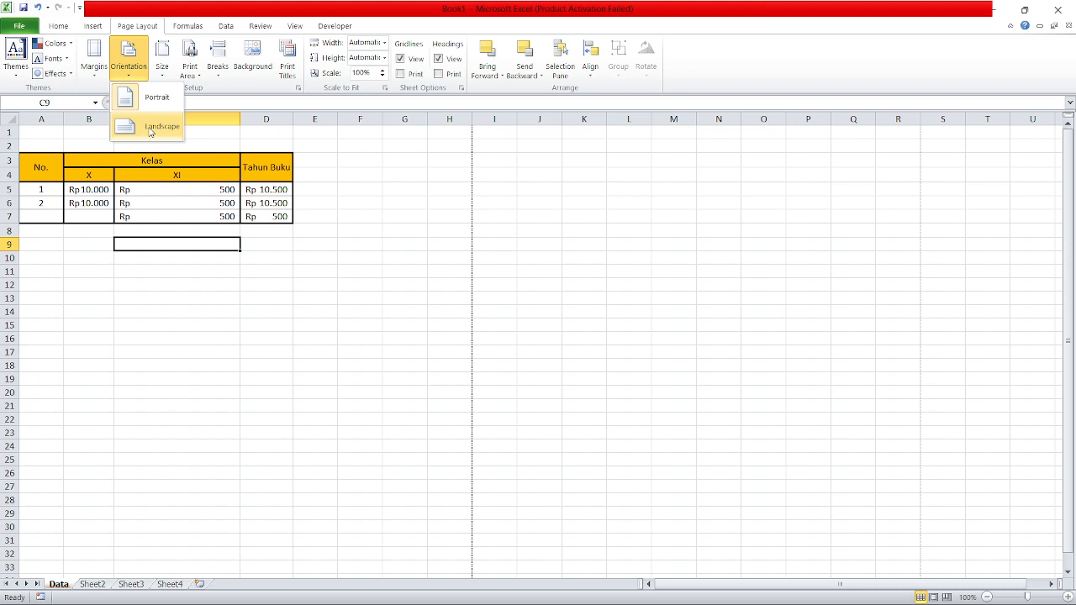
click(150, 130)
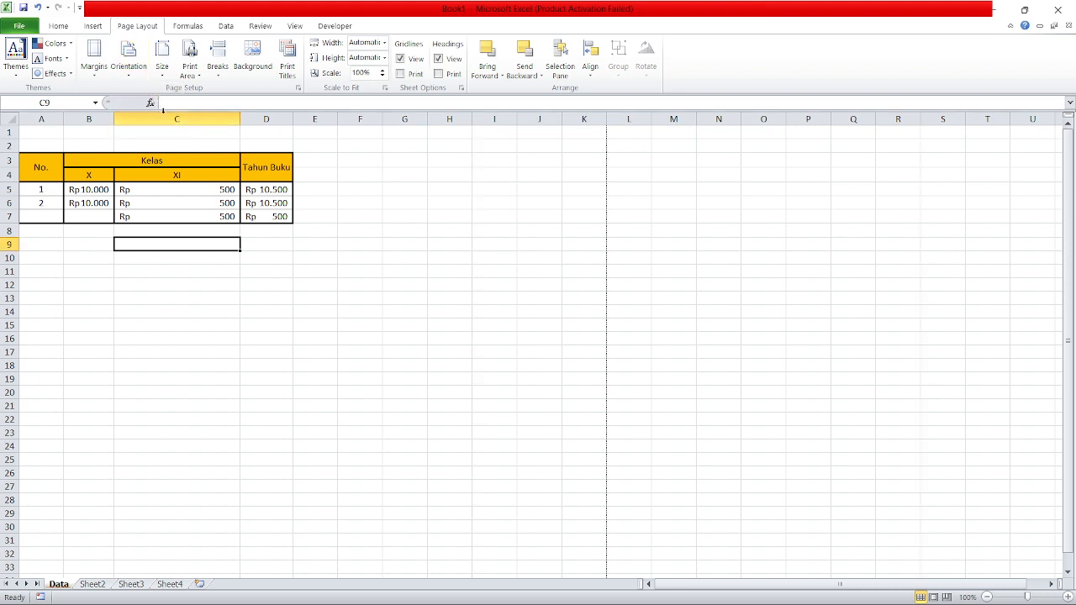
click(134, 78)
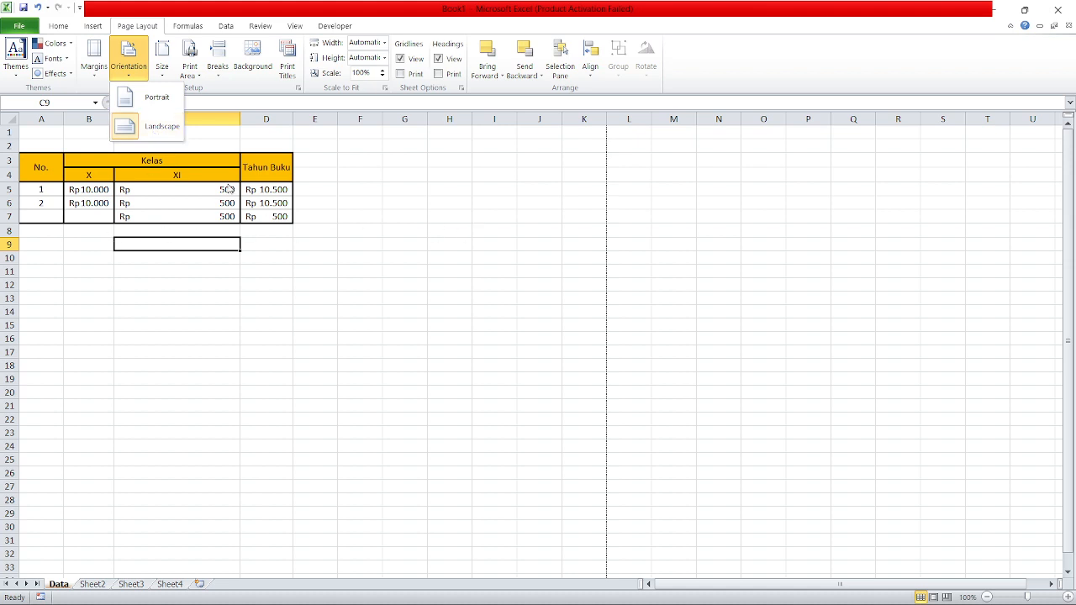
click(155, 98)
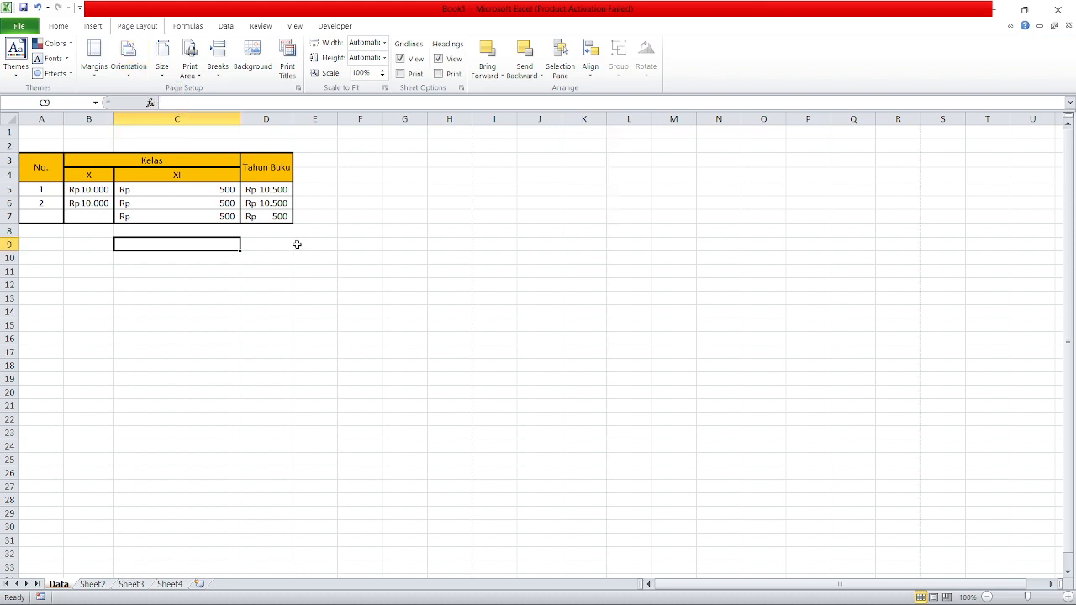
click(269, 243)
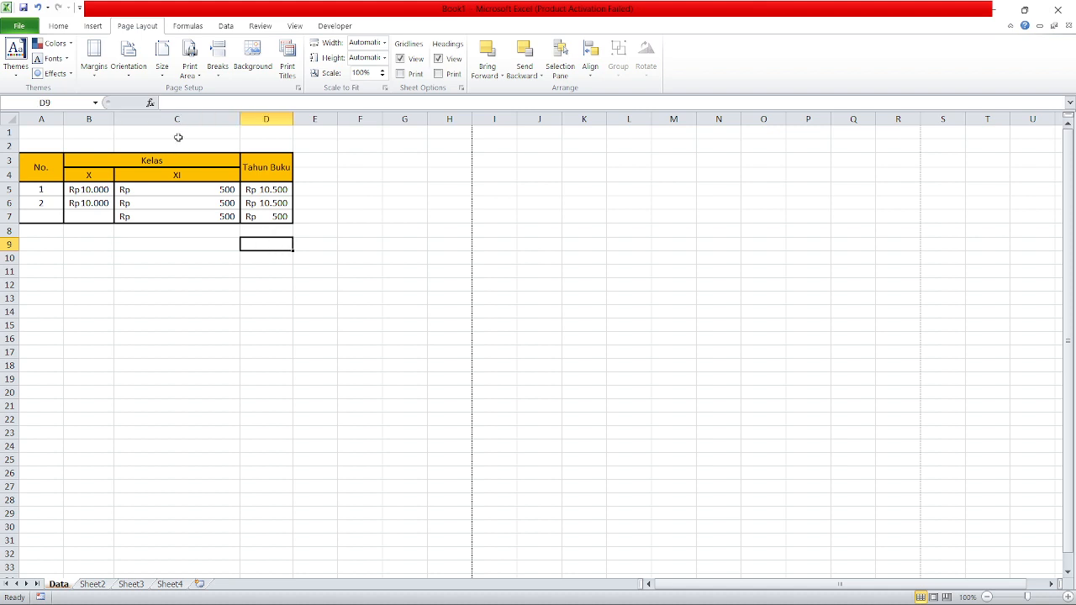
click(134, 78)
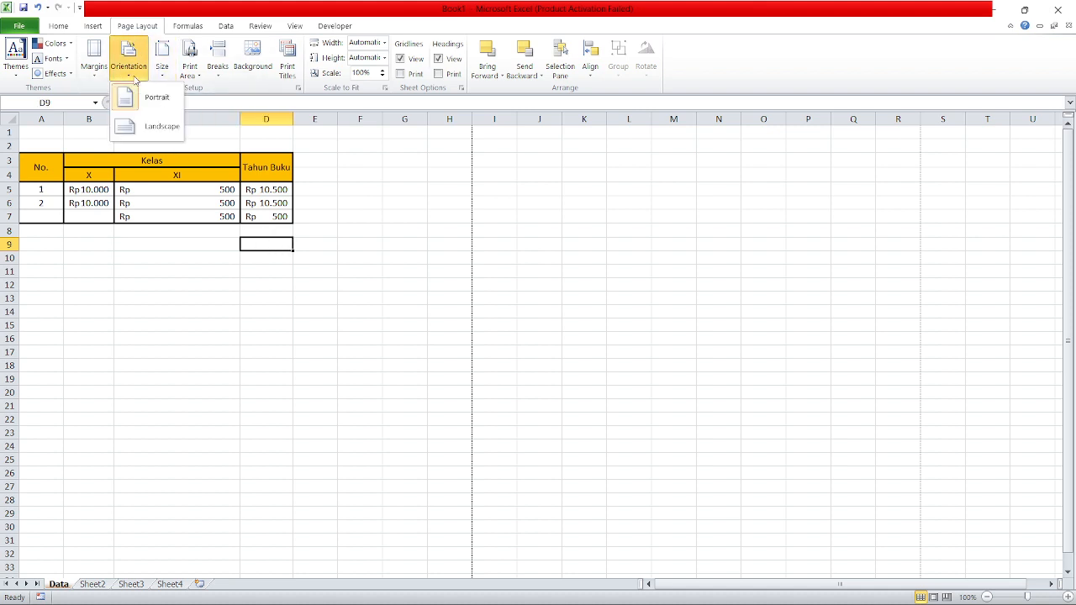
click(207, 256)
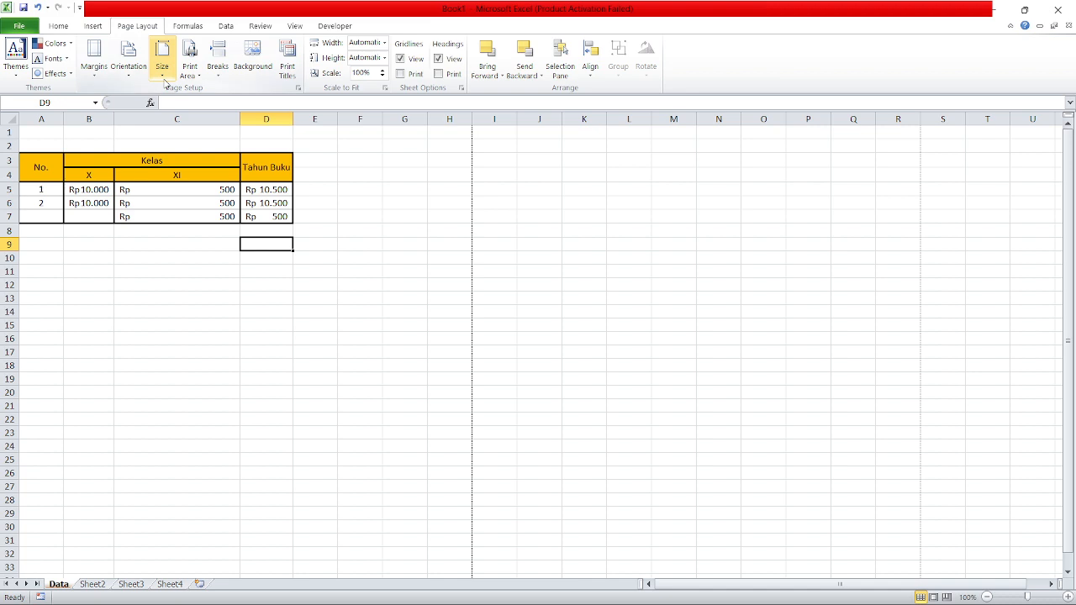
Step: Set the sheet's paper size to A4 (21 cm x 29,7 cm)
click(163, 79)
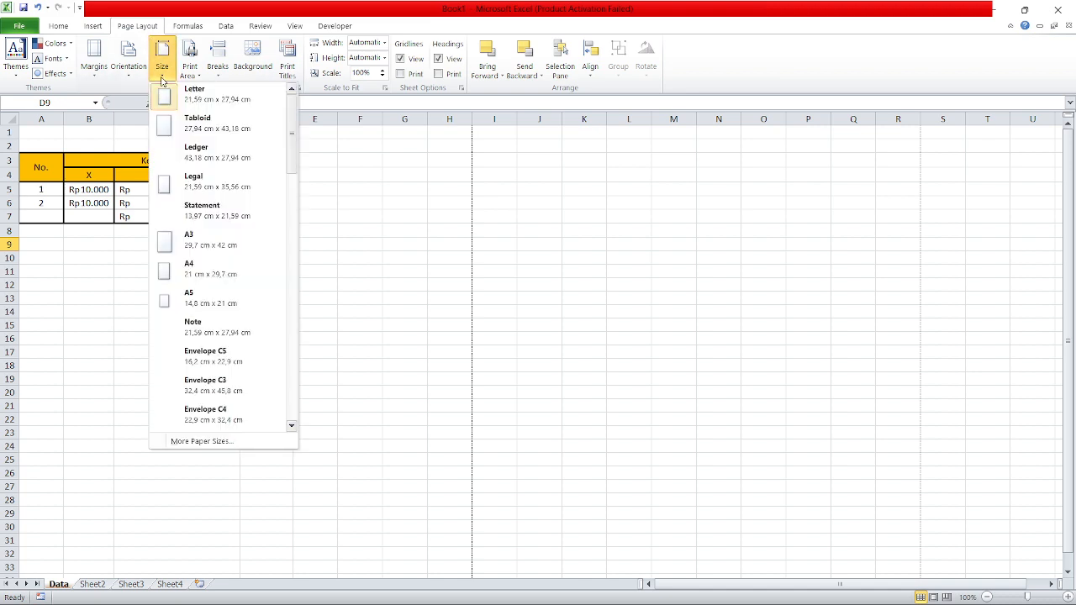
click(237, 275)
click(168, 79)
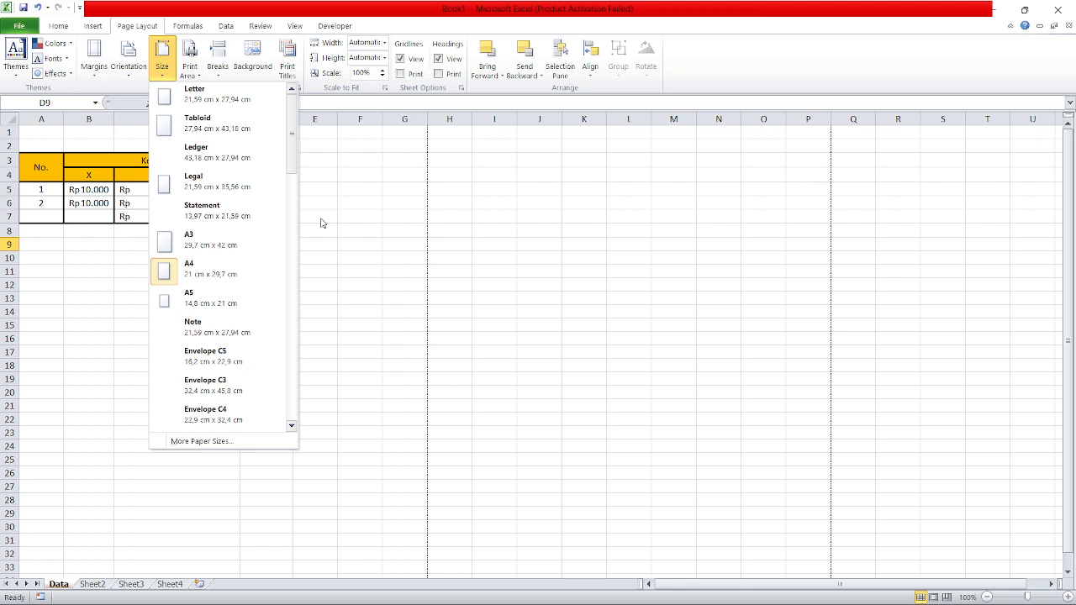
click(207, 275)
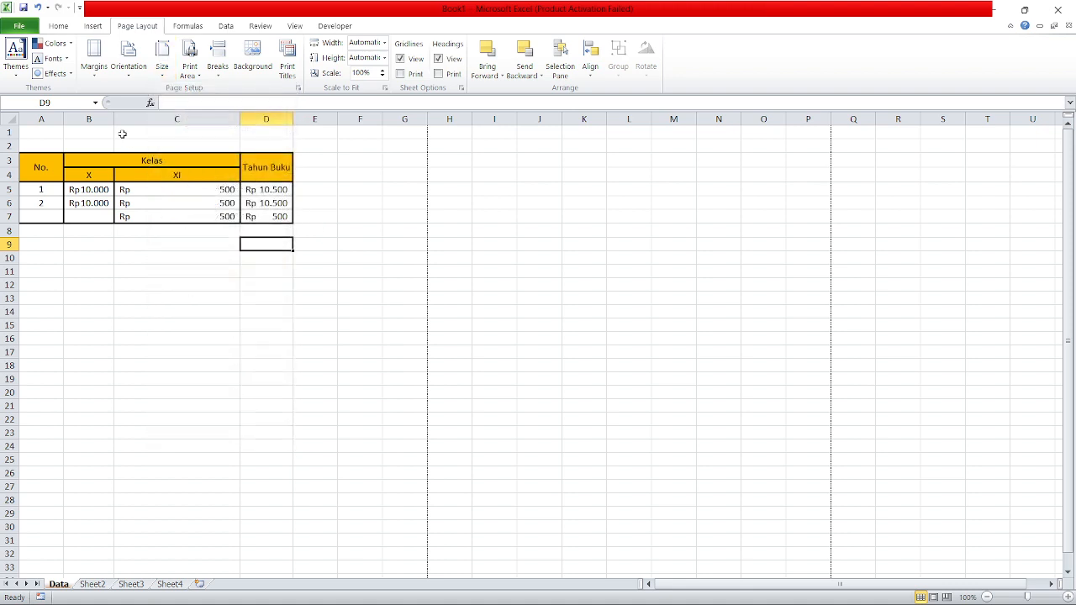
Step: Open the custom margins settings and set the left and top page margins to 2 cm
click(95, 74)
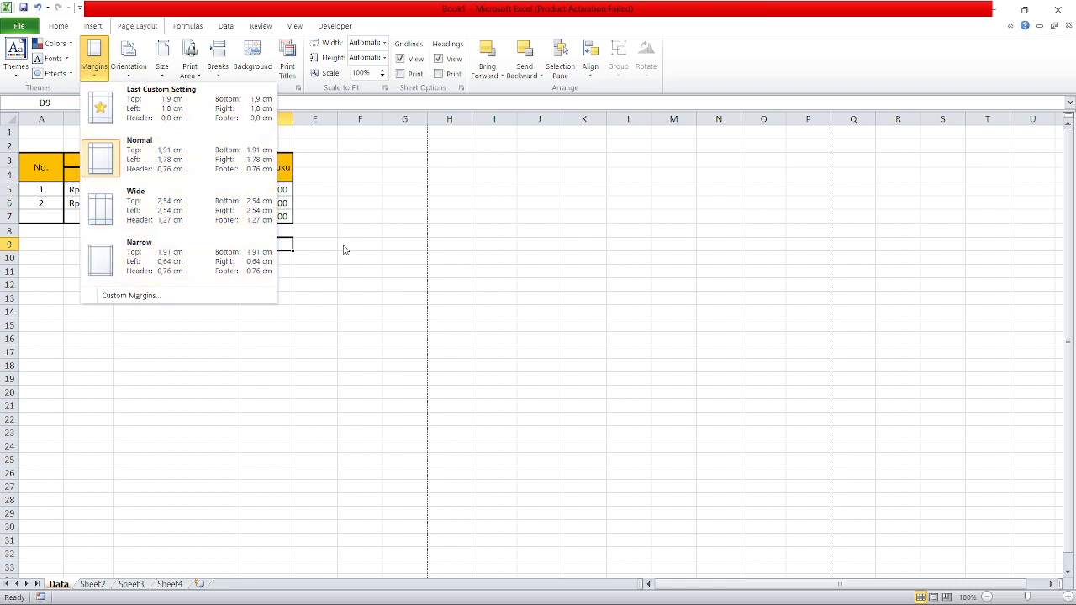
click(373, 277)
click(99, 77)
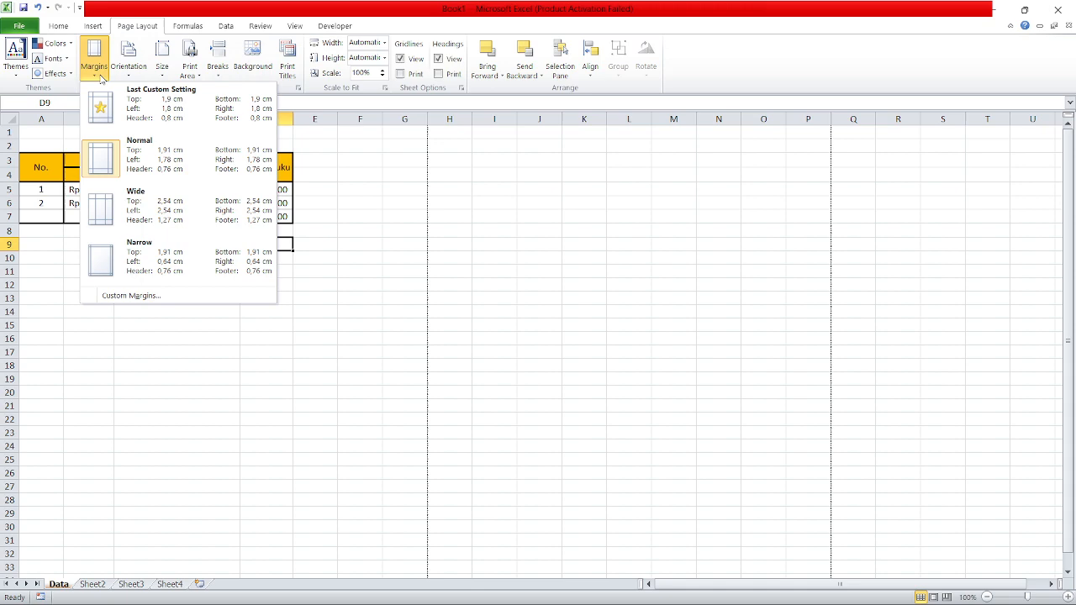
click(182, 295)
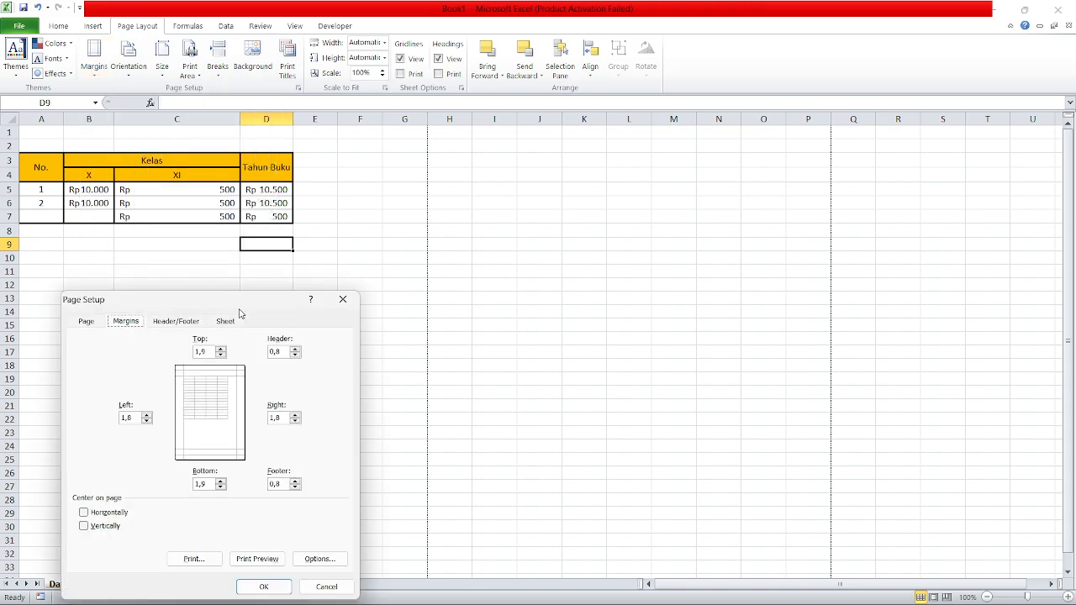
drag(243, 301, 270, 121)
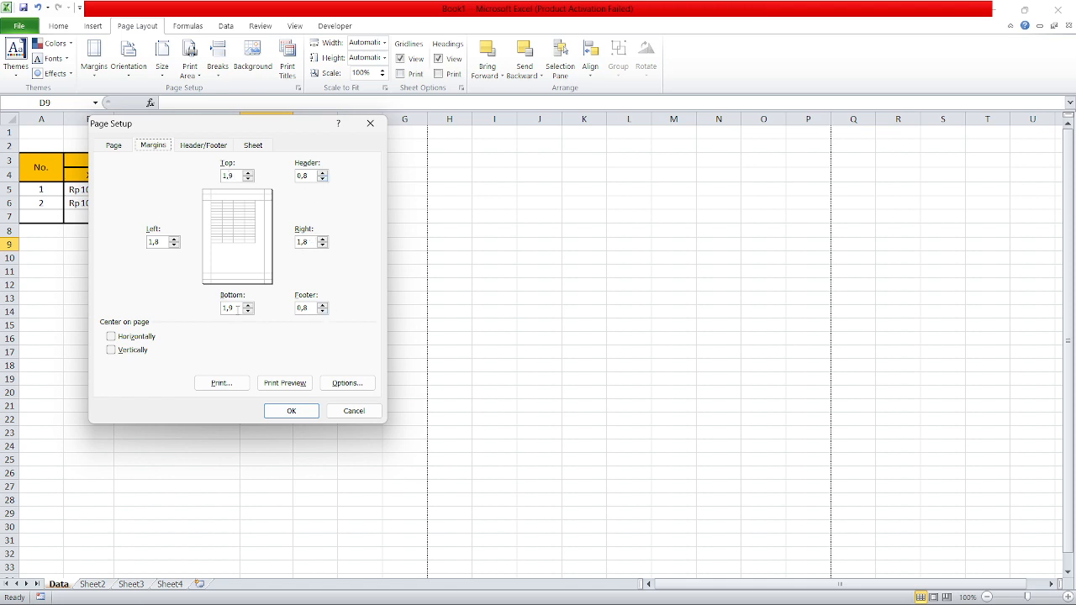
drag(167, 243, 128, 243)
text(2)
drag(236, 177, 223, 177)
text(2)
Step: Set the right and bottom page margins to 2 cm and the header and footer margins to 0
click(322, 180)
drag(312, 242, 298, 243)
text(2)
drag(238, 308, 186, 312)
text(2)
drag(313, 309, 258, 312)
text(0)
Step: Center the table horizontally on the page, check it in the print preview and return to the worksheet
click(116, 341)
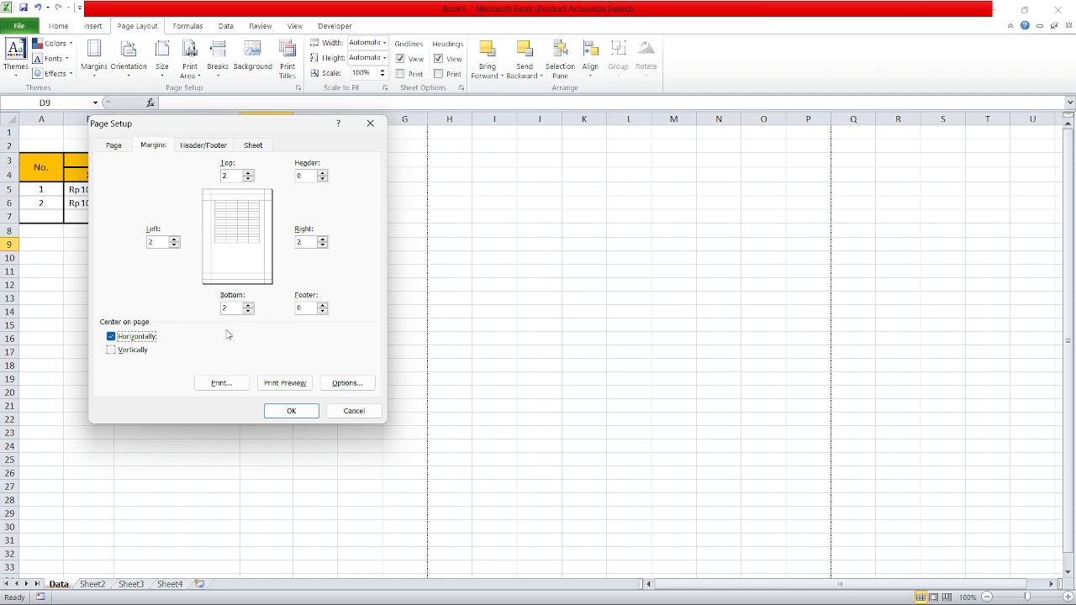
click(284, 384)
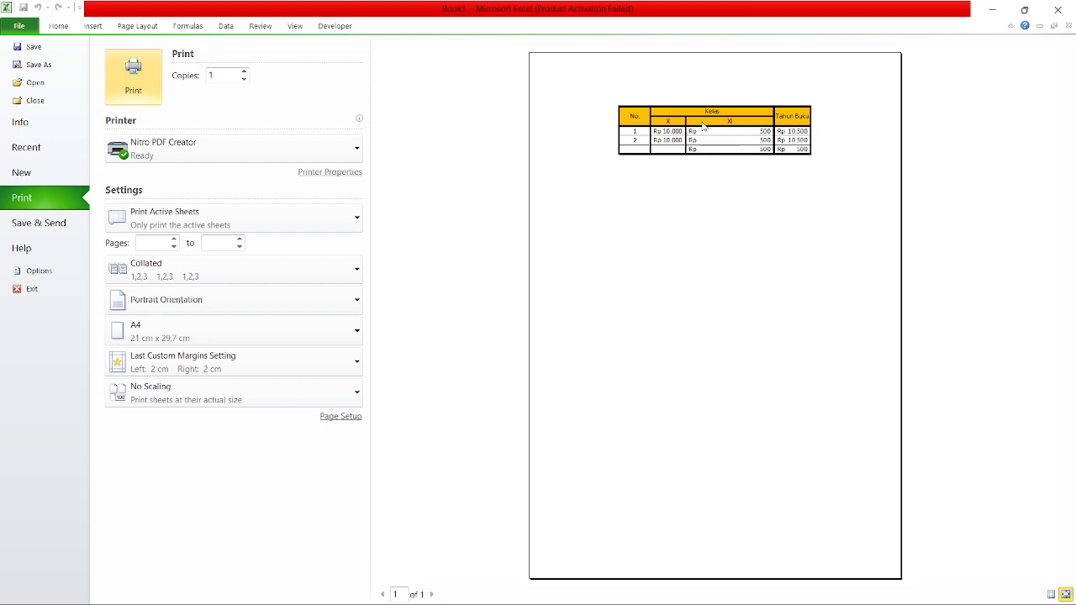
click(151, 28)
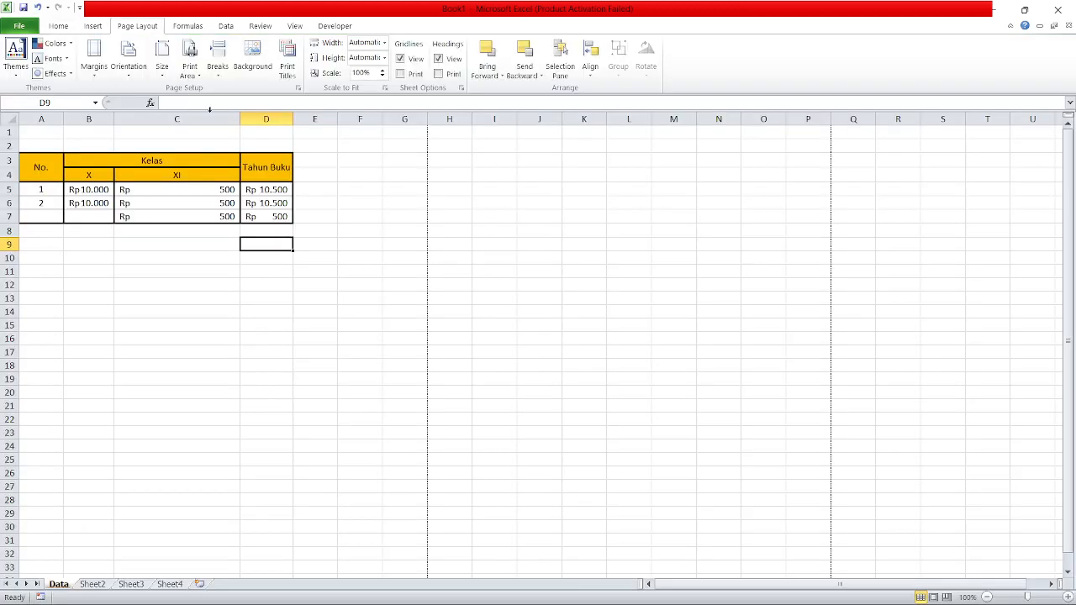
Step: Turn off horizontal centering in the custom margins settings, check the print preview and return to the worksheet
click(94, 63)
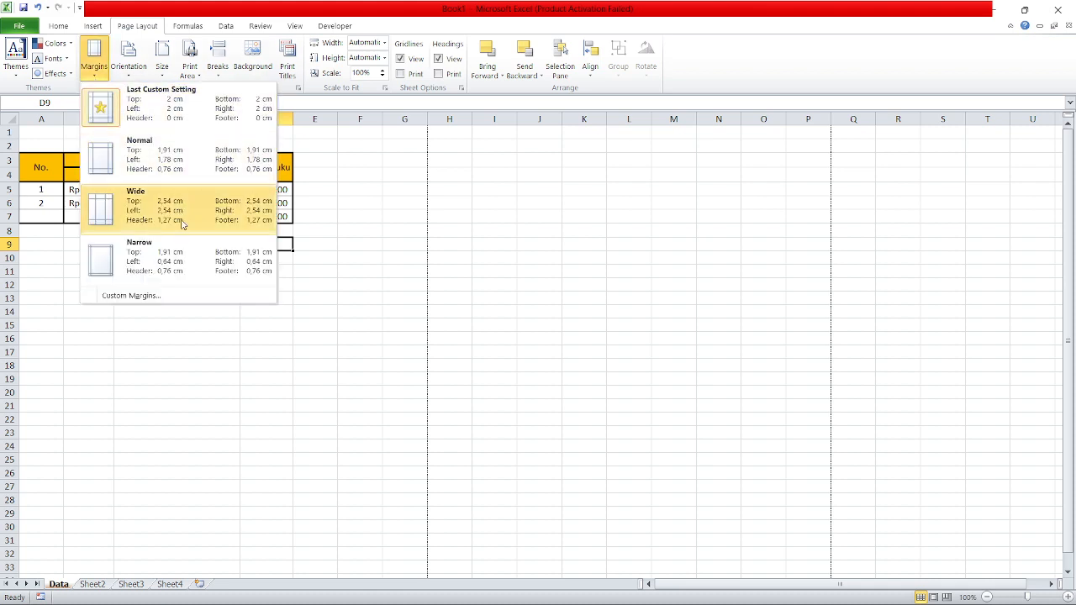
click(159, 294)
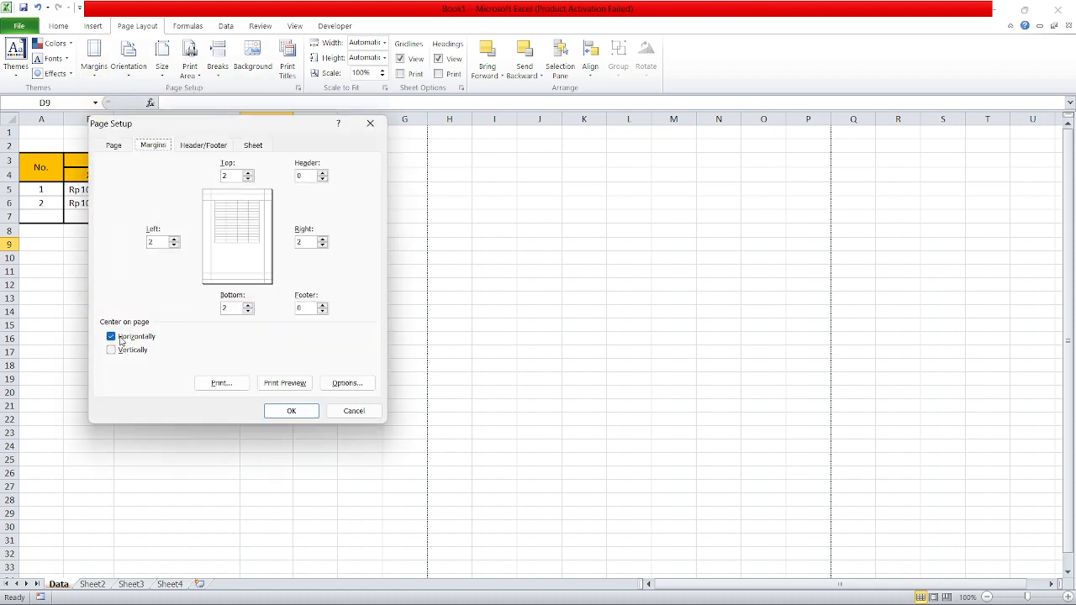
click(112, 337)
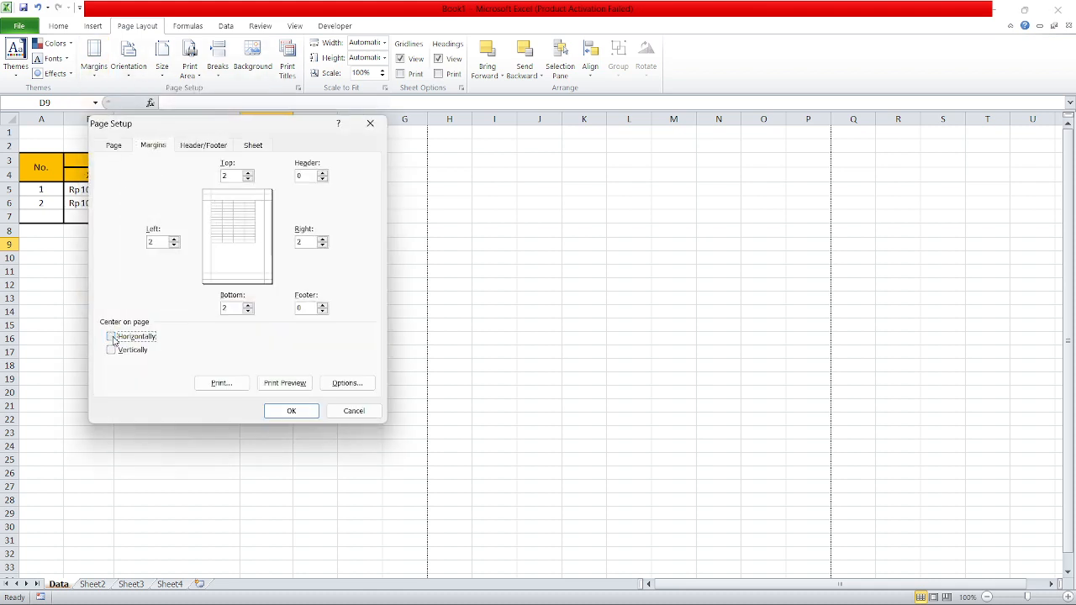
click(301, 388)
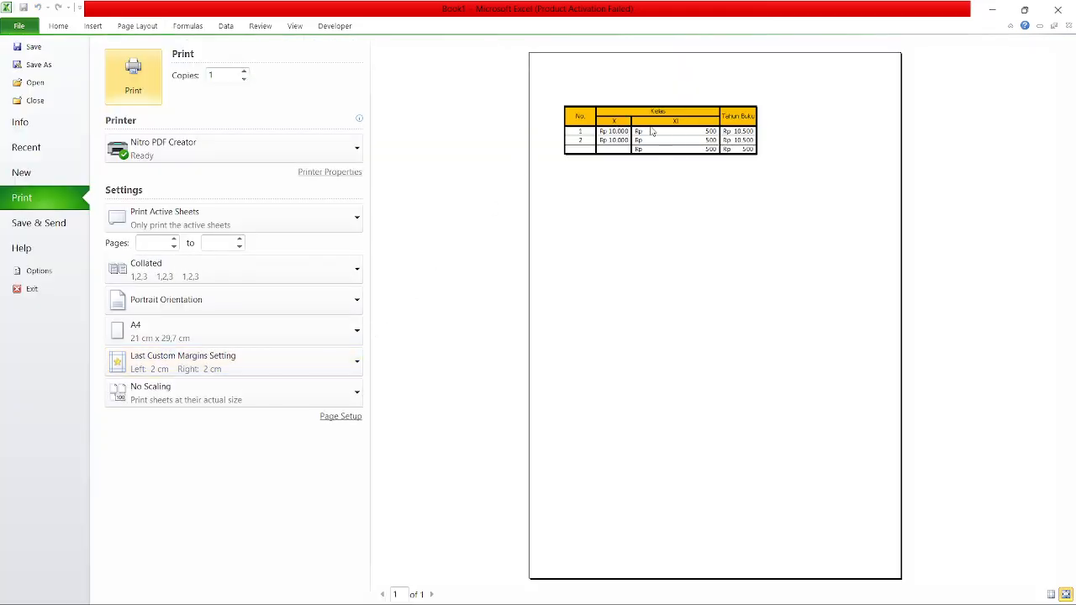
click(153, 27)
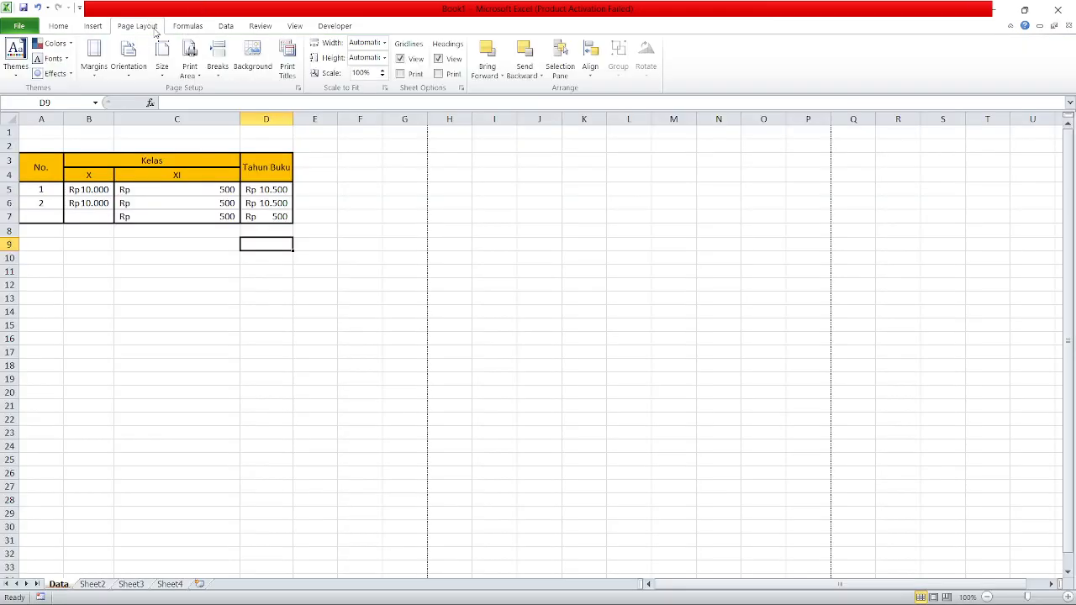
Step: Center the table horizontally on the page in the page setup, check the print preview and return to the worksheet
click(298, 88)
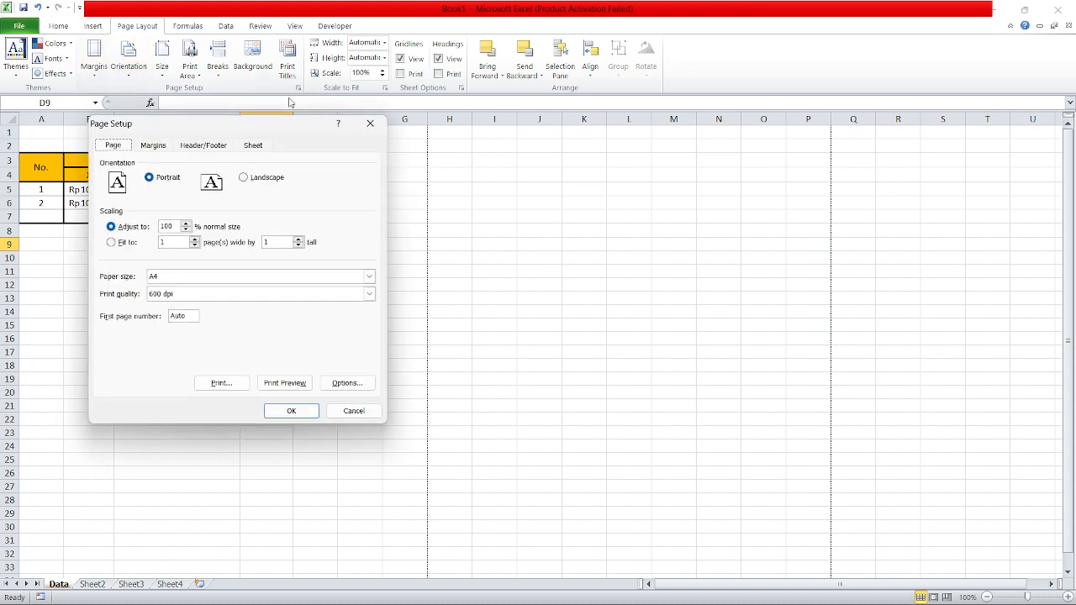
click(153, 147)
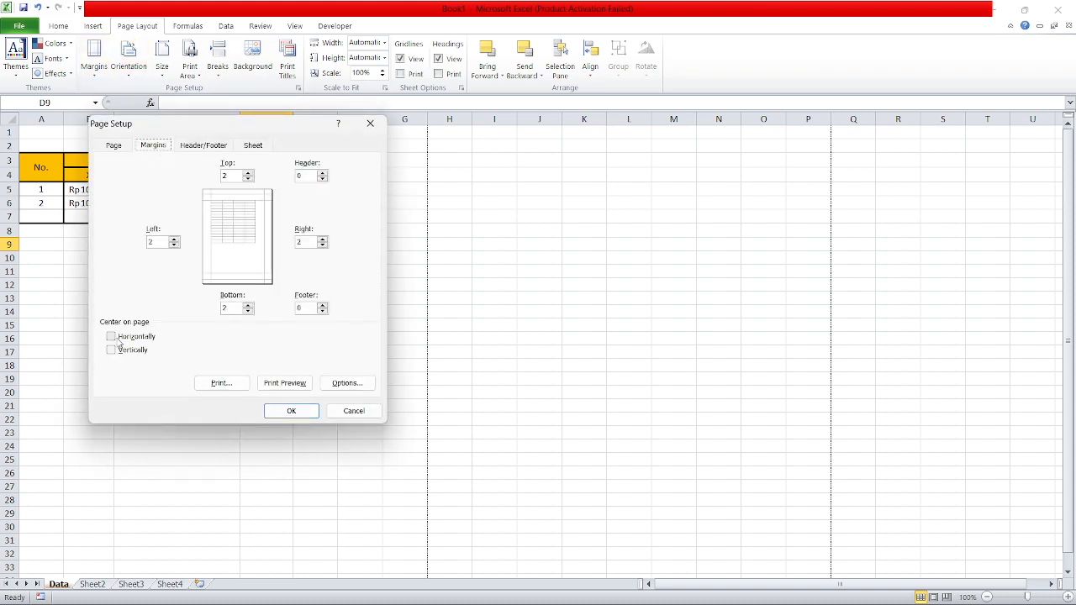
click(118, 338)
click(278, 383)
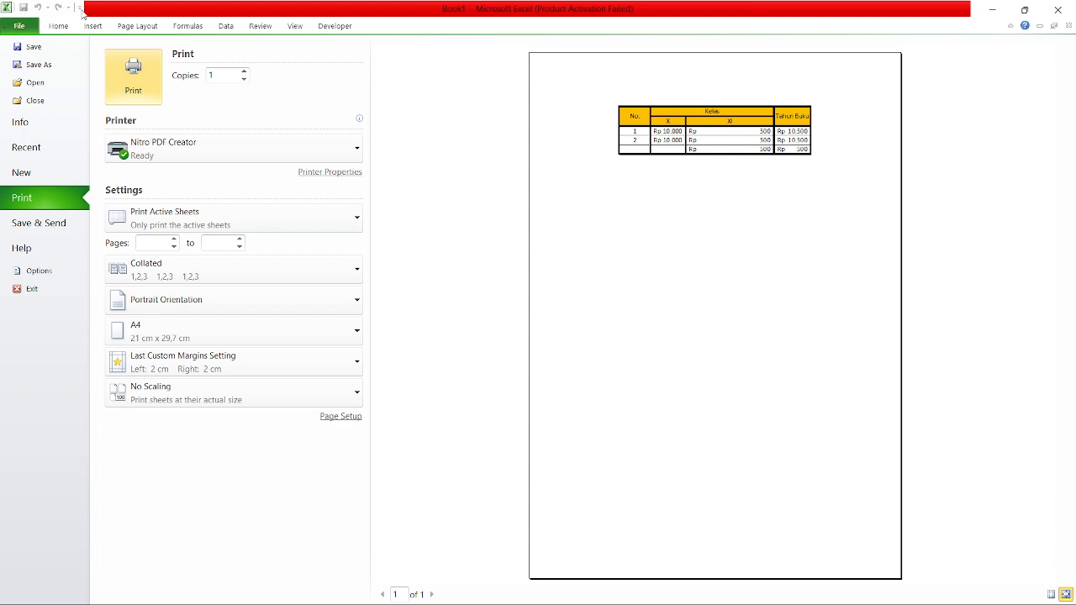
click(132, 27)
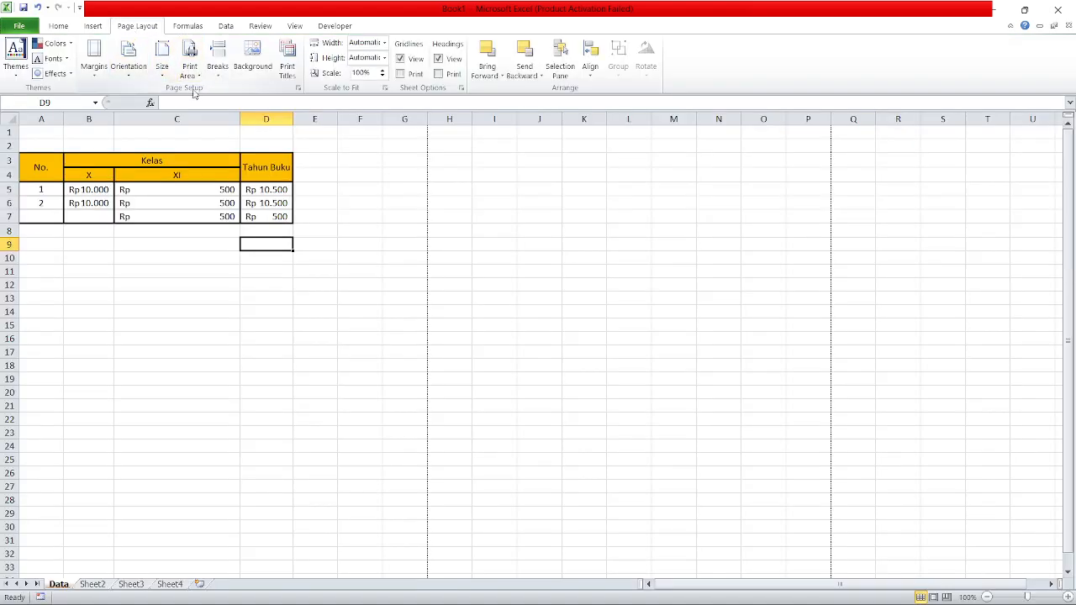
Step: Turn off both horizontal and vertical centering in the custom margins settings, check the print preview and return to the worksheet
click(94, 72)
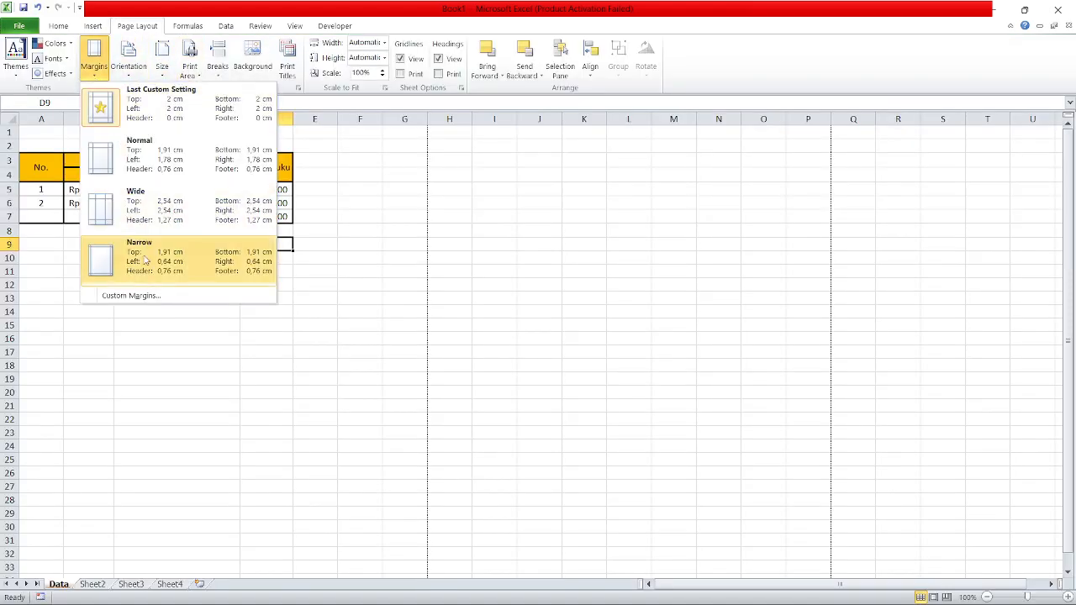
click(164, 296)
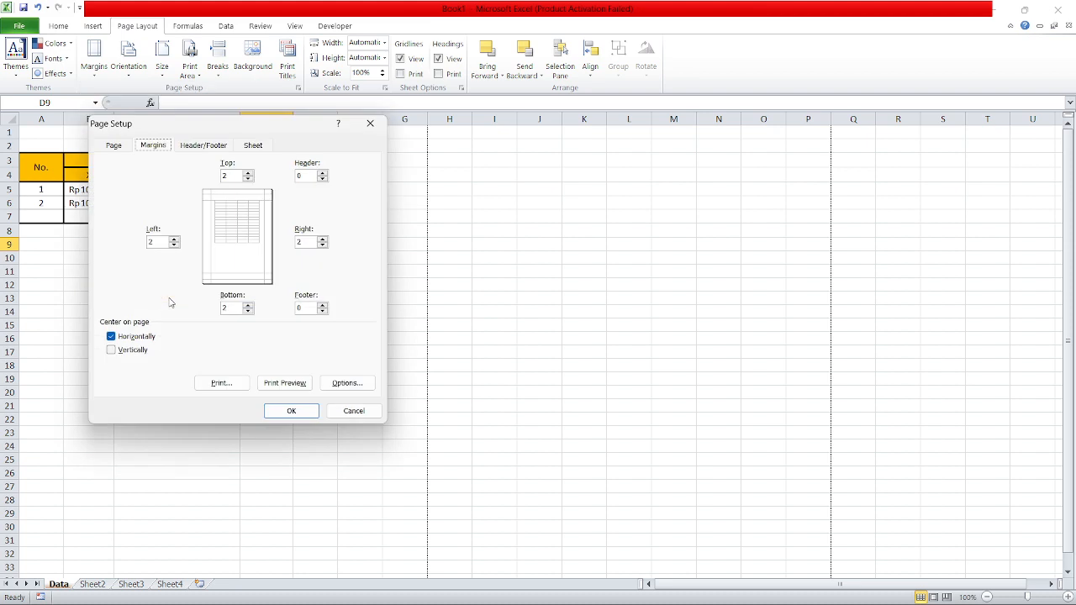
click(112, 351)
click(112, 337)
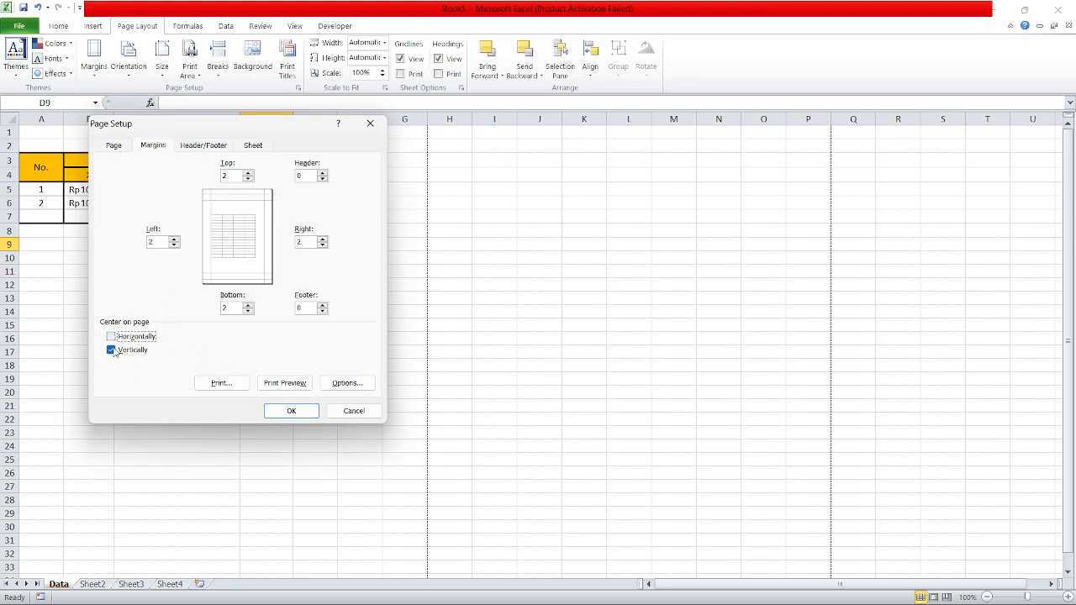
click(113, 351)
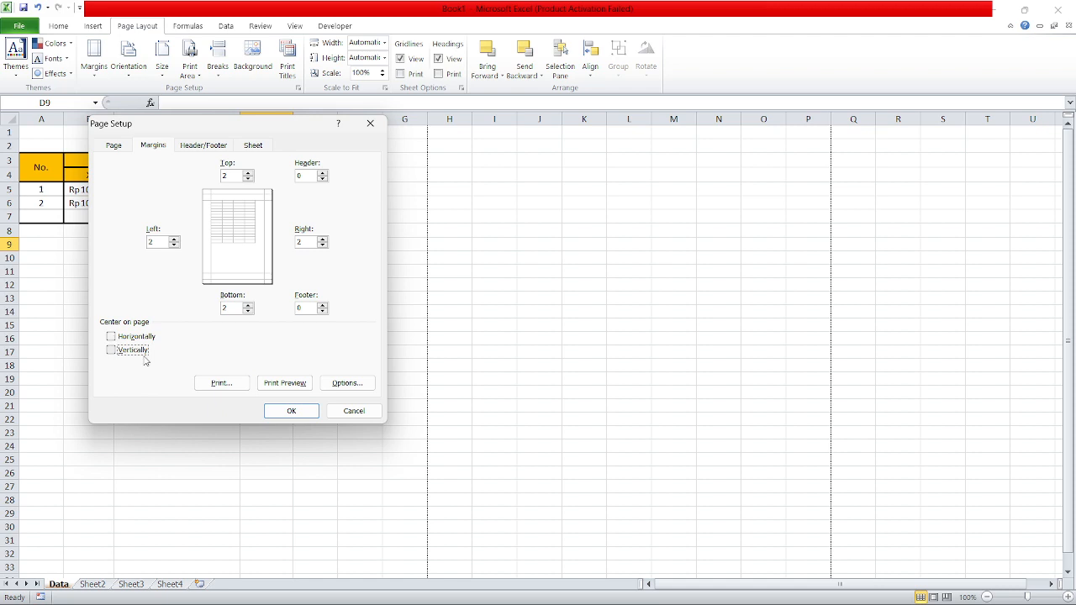
click(282, 382)
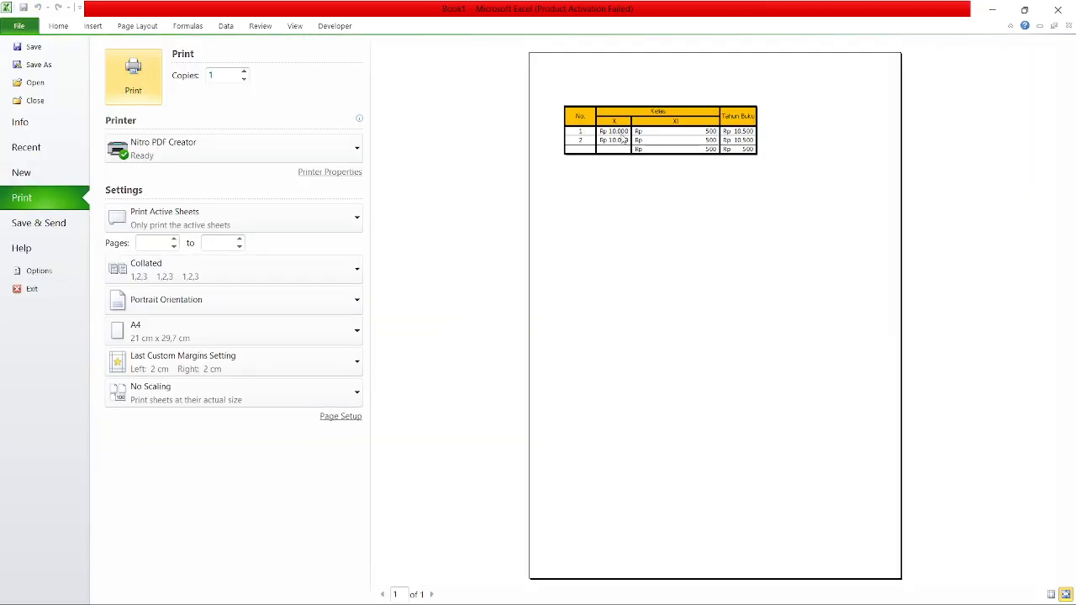
click(154, 28)
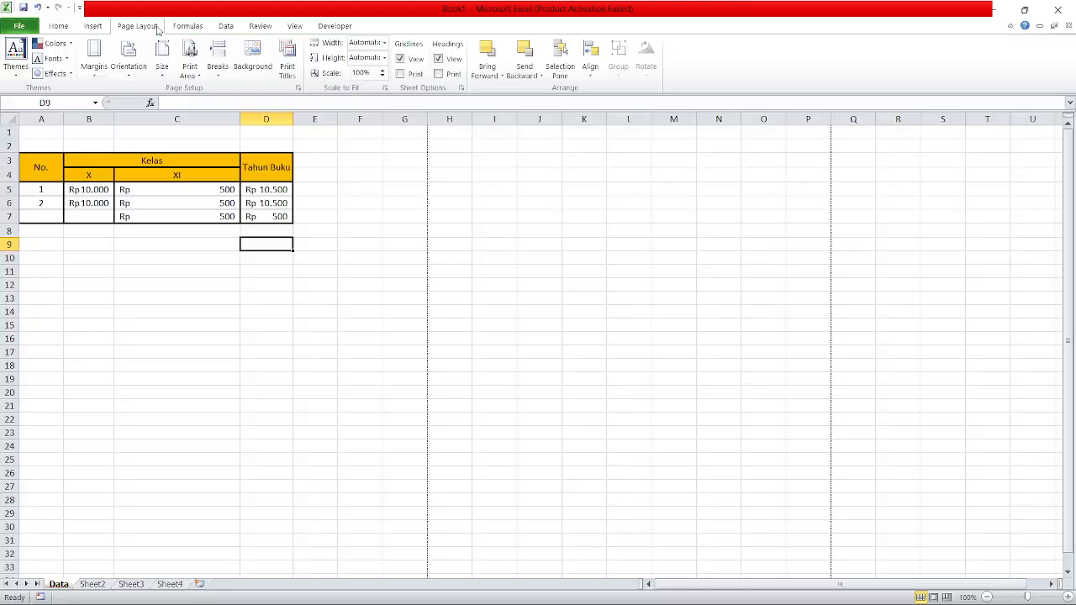
Step: Center the table only vertically on the page, check it in the print preview and return to the worksheet
click(299, 88)
click(155, 147)
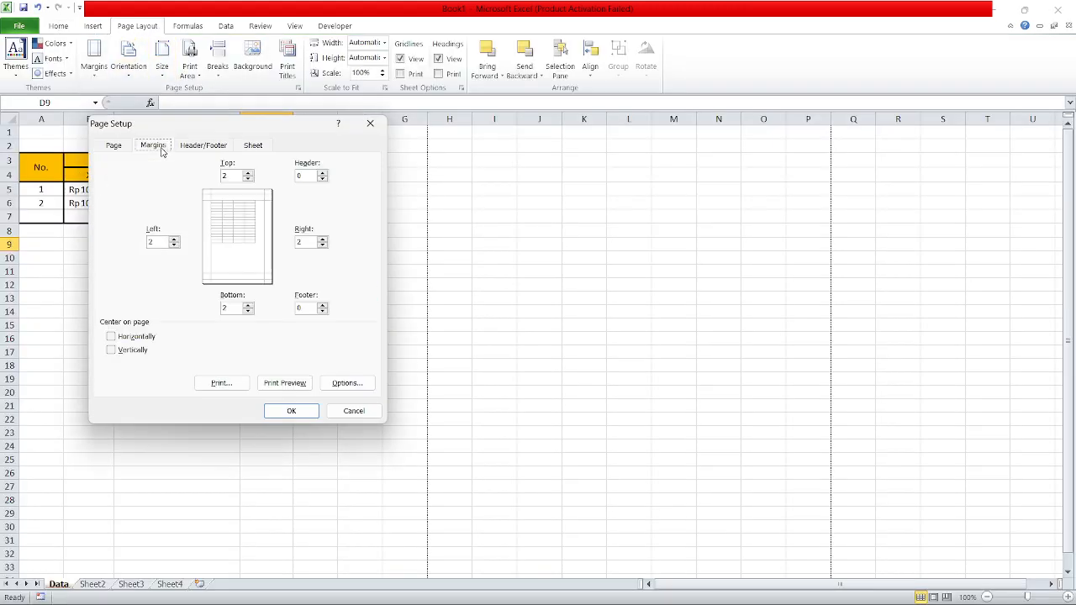
click(112, 351)
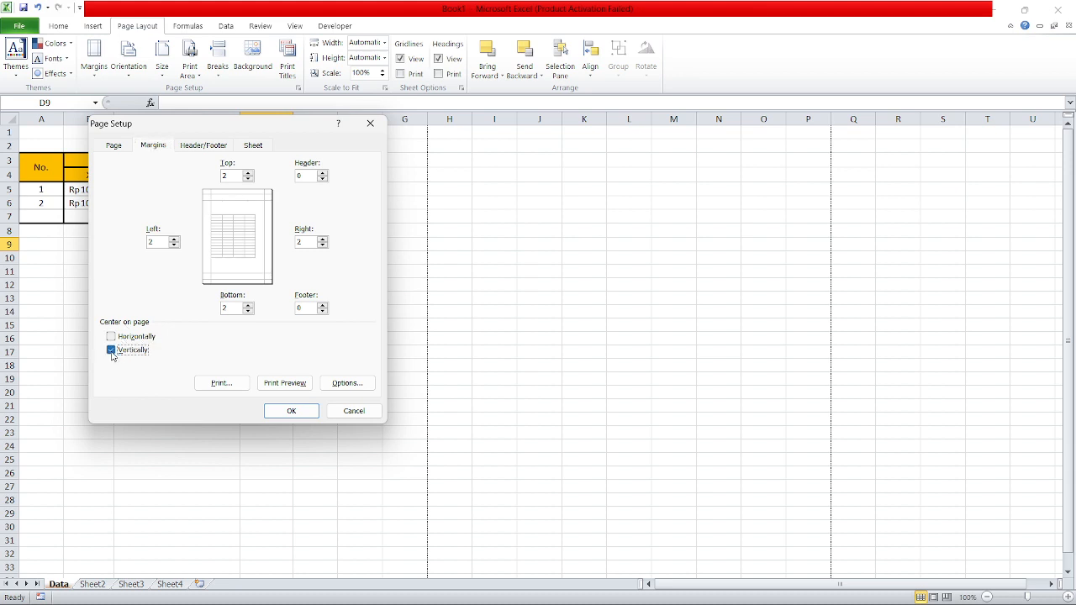
click(283, 384)
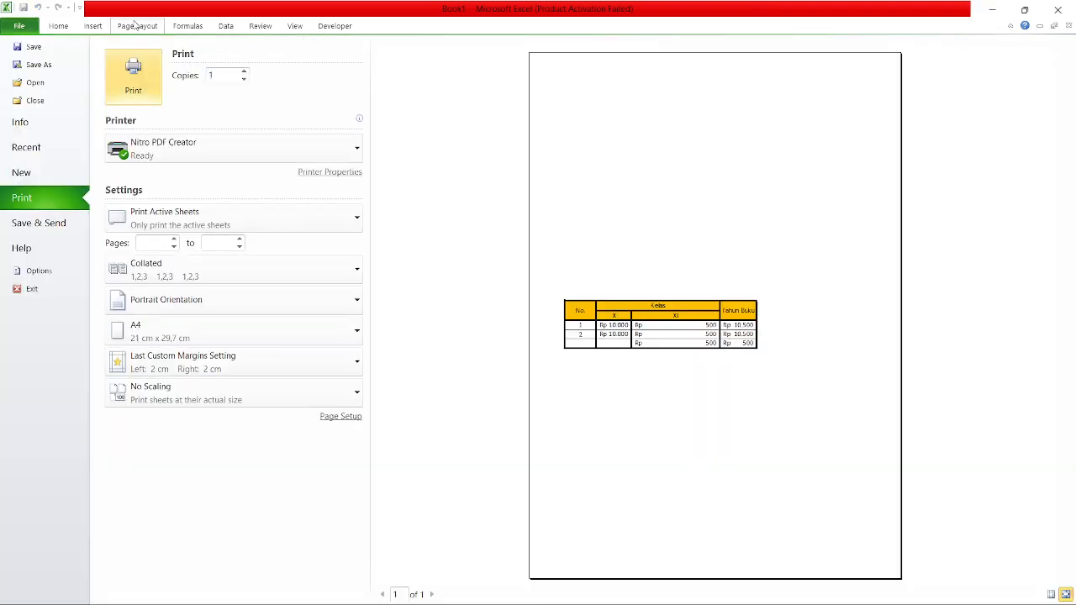
click(137, 26)
click(325, 195)
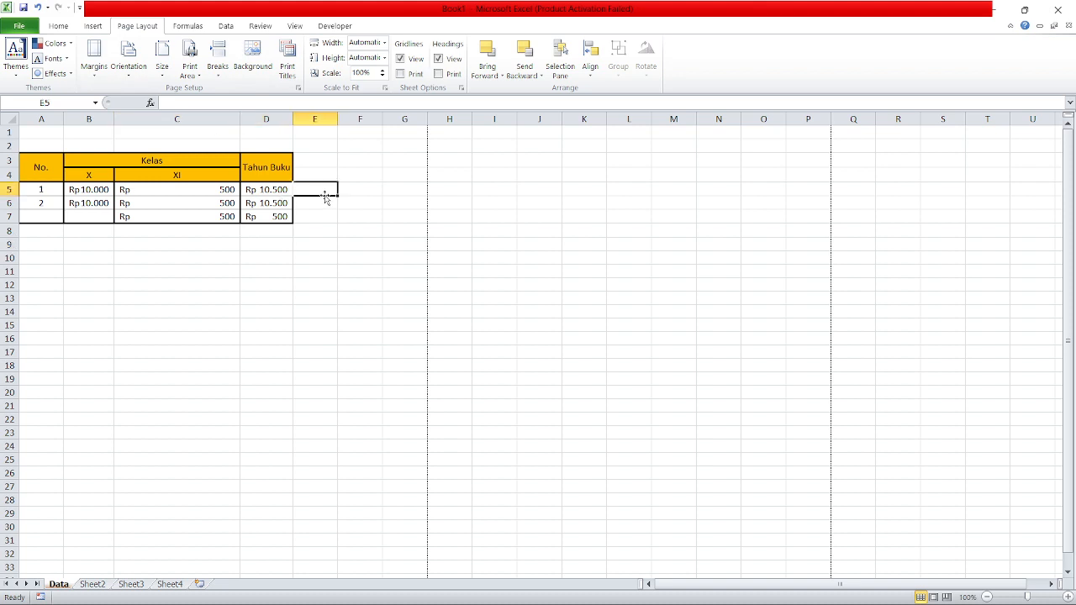
Step: Turn horizontal centering on and vertical centering off for the page, check the print preview and return to the worksheet
click(298, 87)
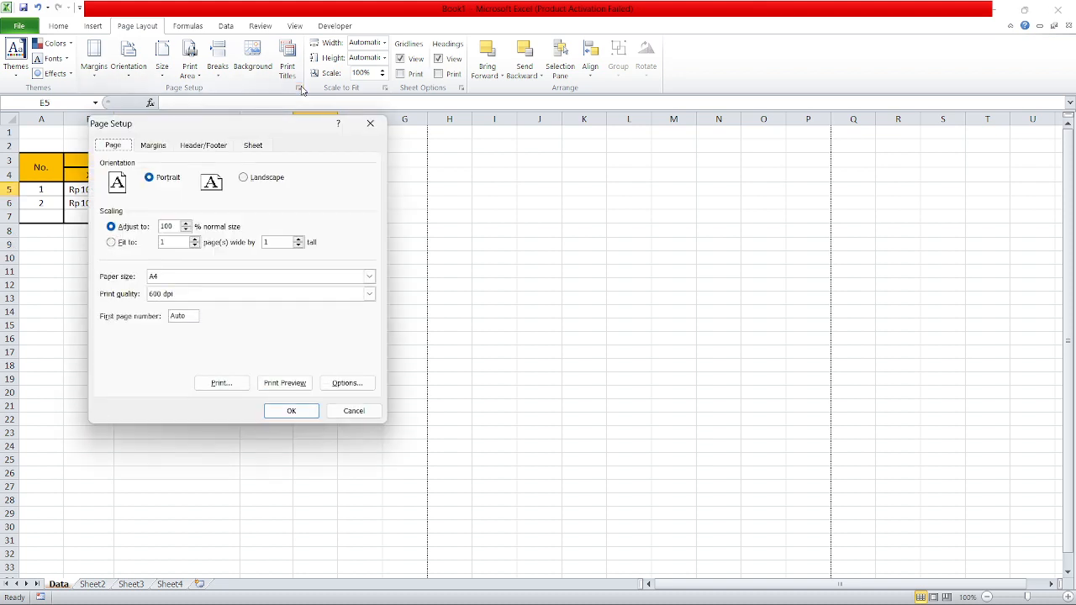
click(163, 148)
click(111, 337)
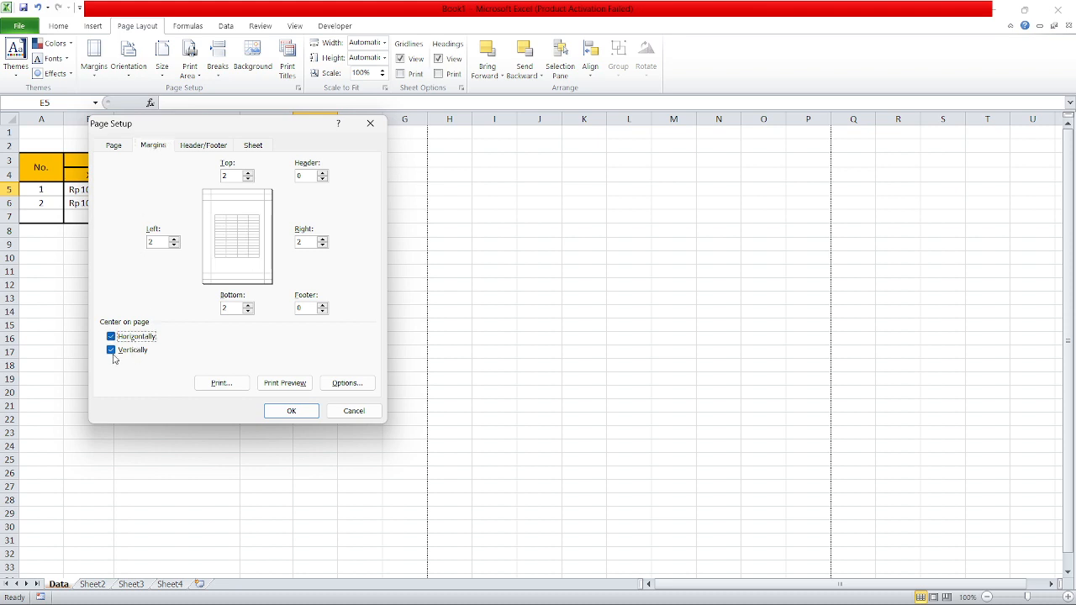
click(112, 350)
click(285, 382)
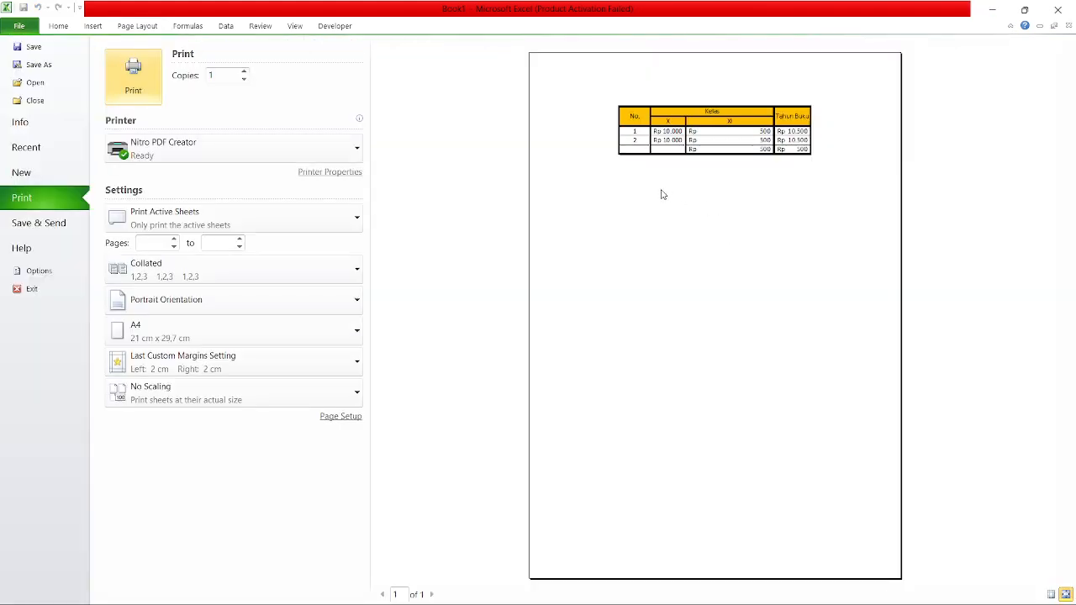
click(135, 27)
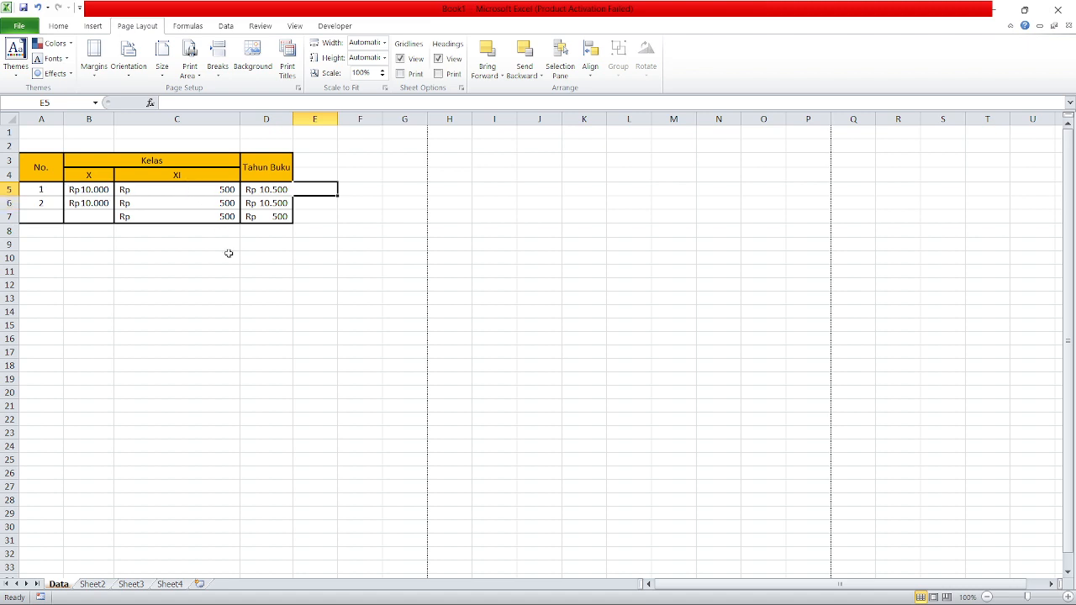
click(320, 230)
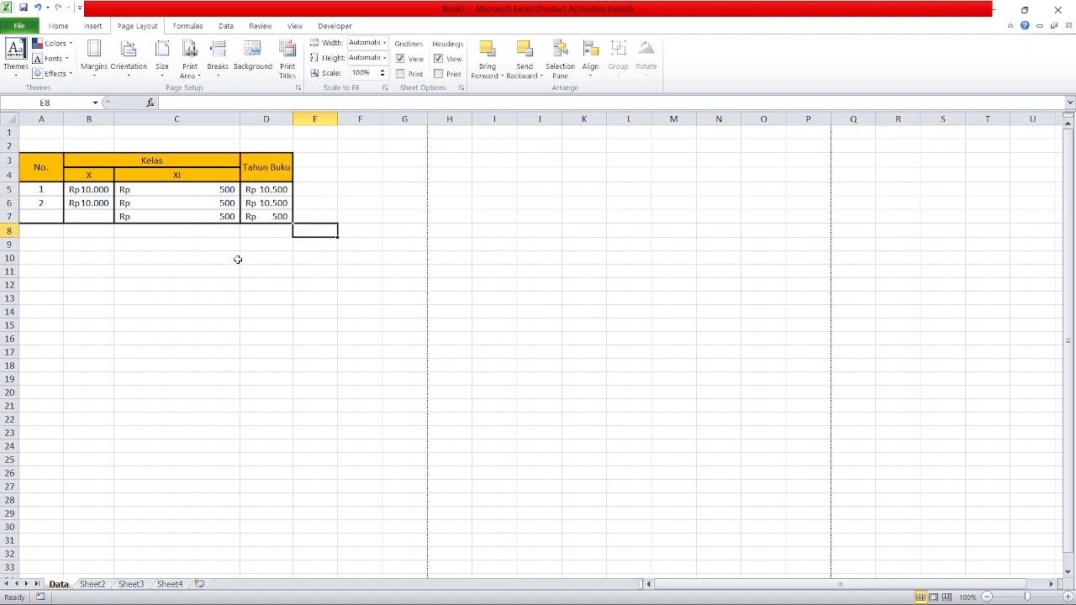
click(196, 249)
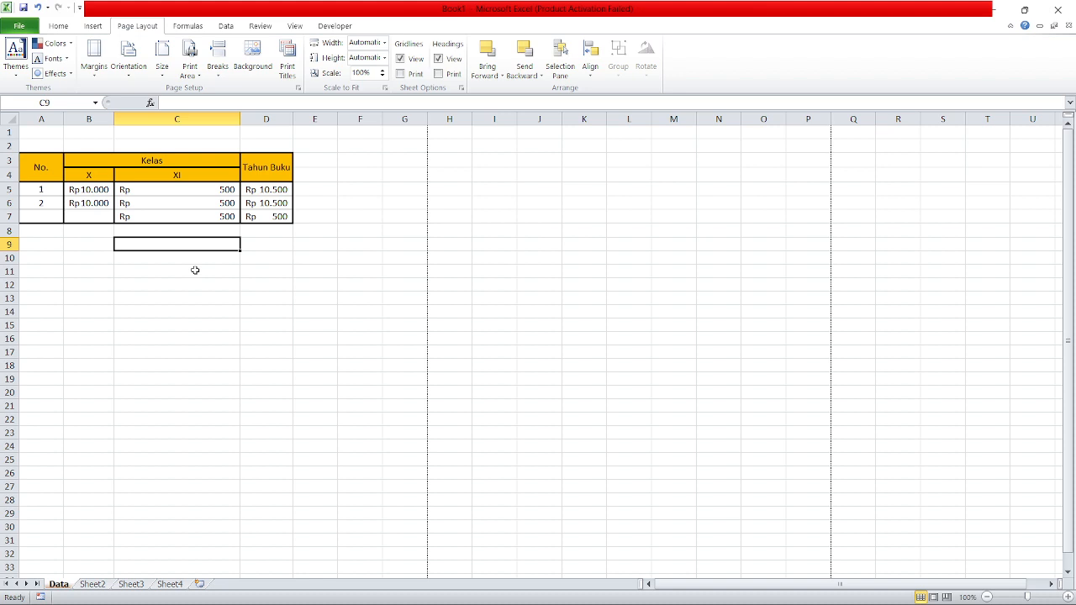
Step: Start saving the workbook as Percobaan Excel, browse the available save locations and cancel the save
key(ctrl+s)
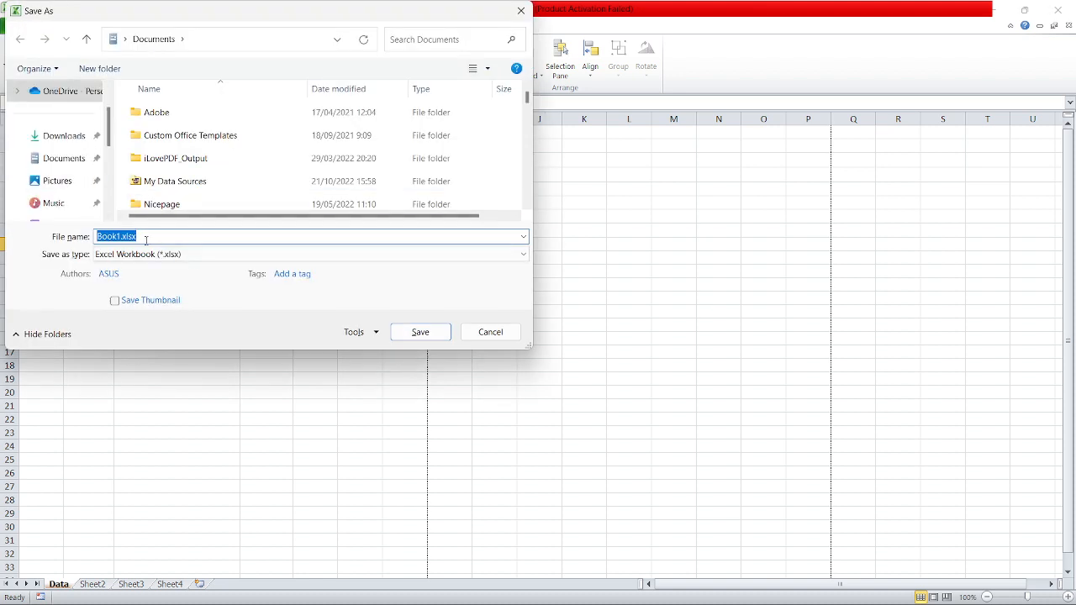
text(Percobaan Excel)
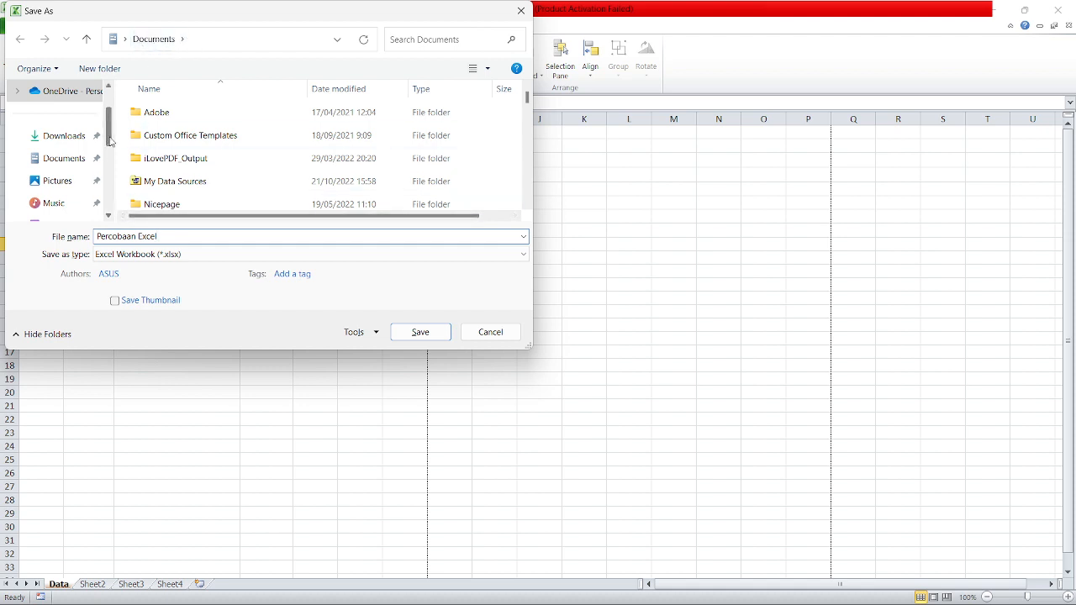
drag(107, 139, 103, 185)
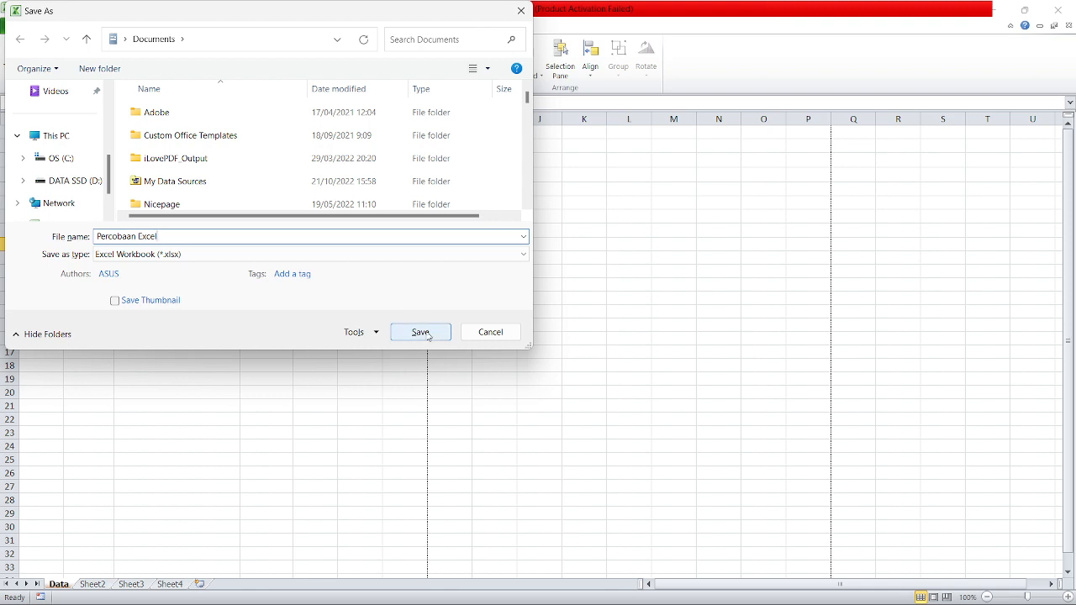
click(497, 335)
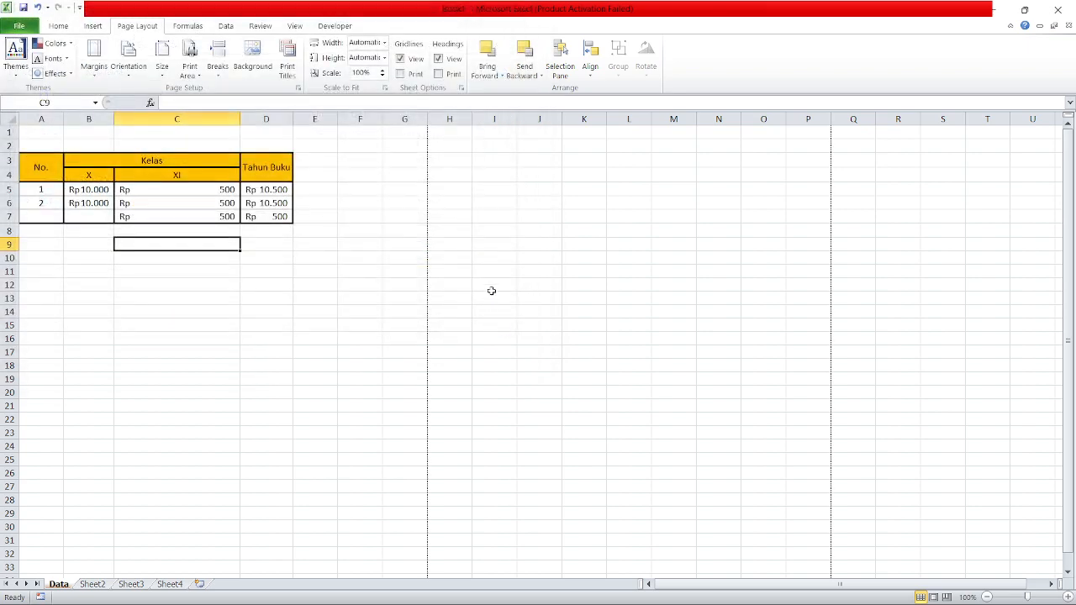
Step: Close the program without saving the changes to the workbook
click(1057, 9)
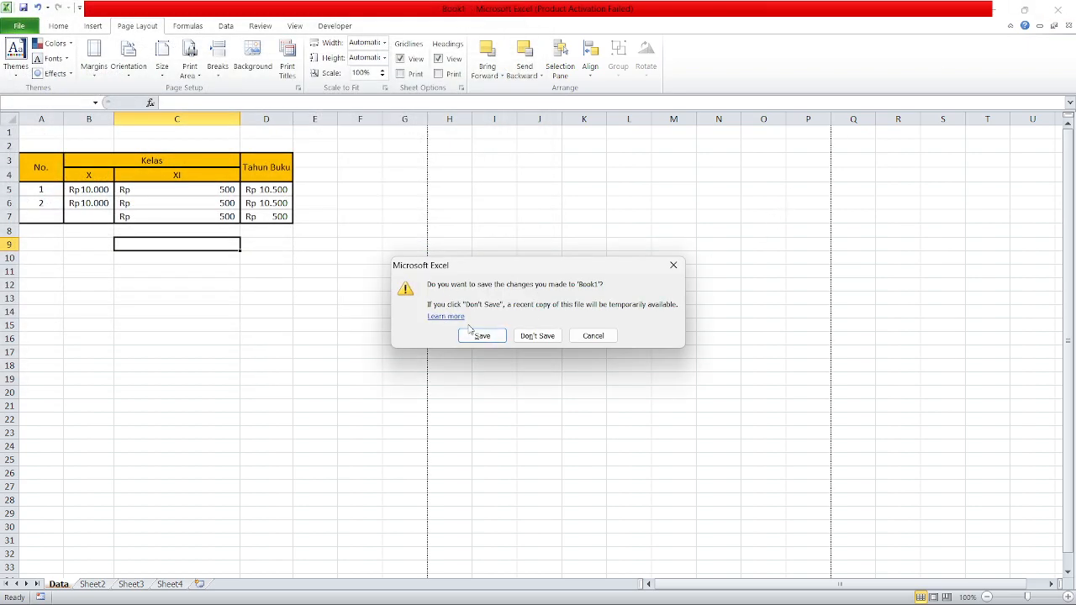
click(546, 339)
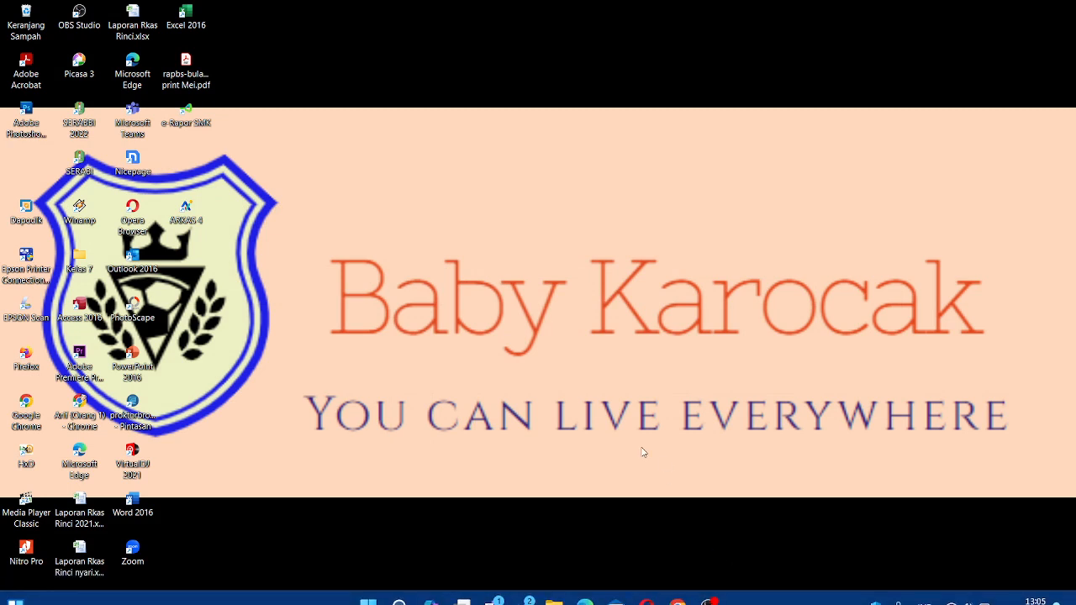